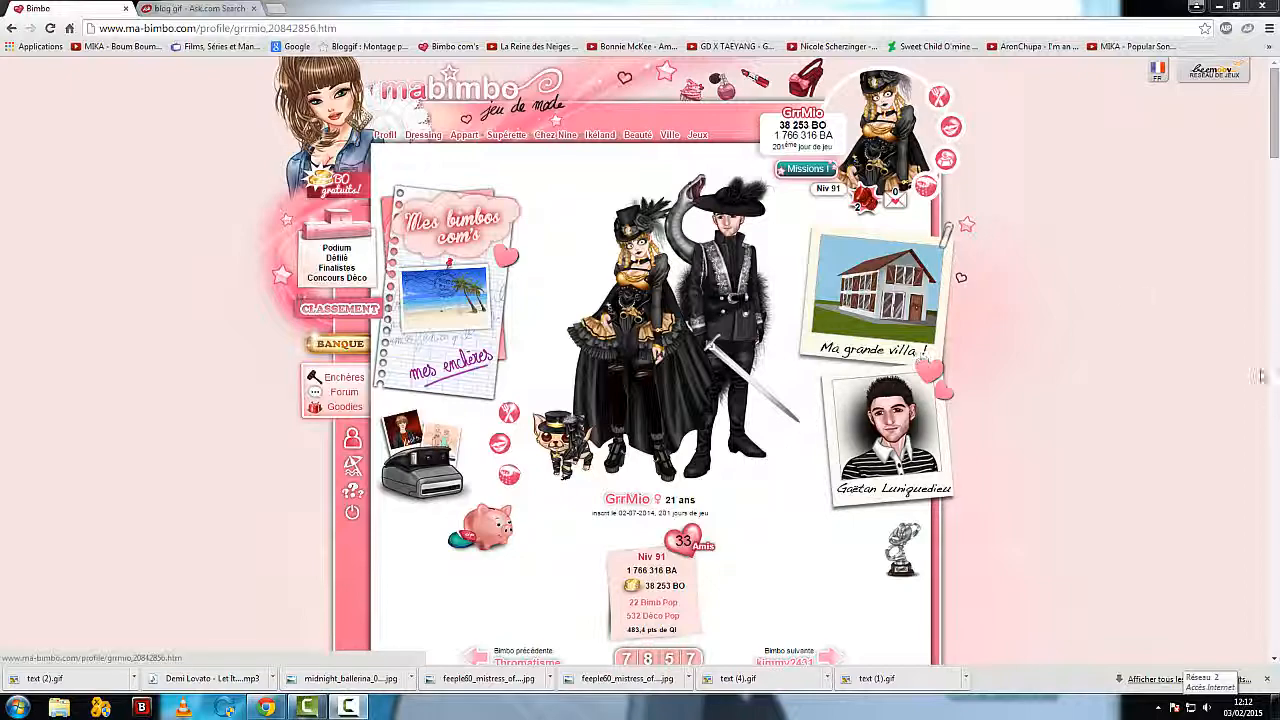
Step: Examine the profile page's description, including its animated headings, photo montages and outfit gallery
scroll(1276, 150, "down", 3)
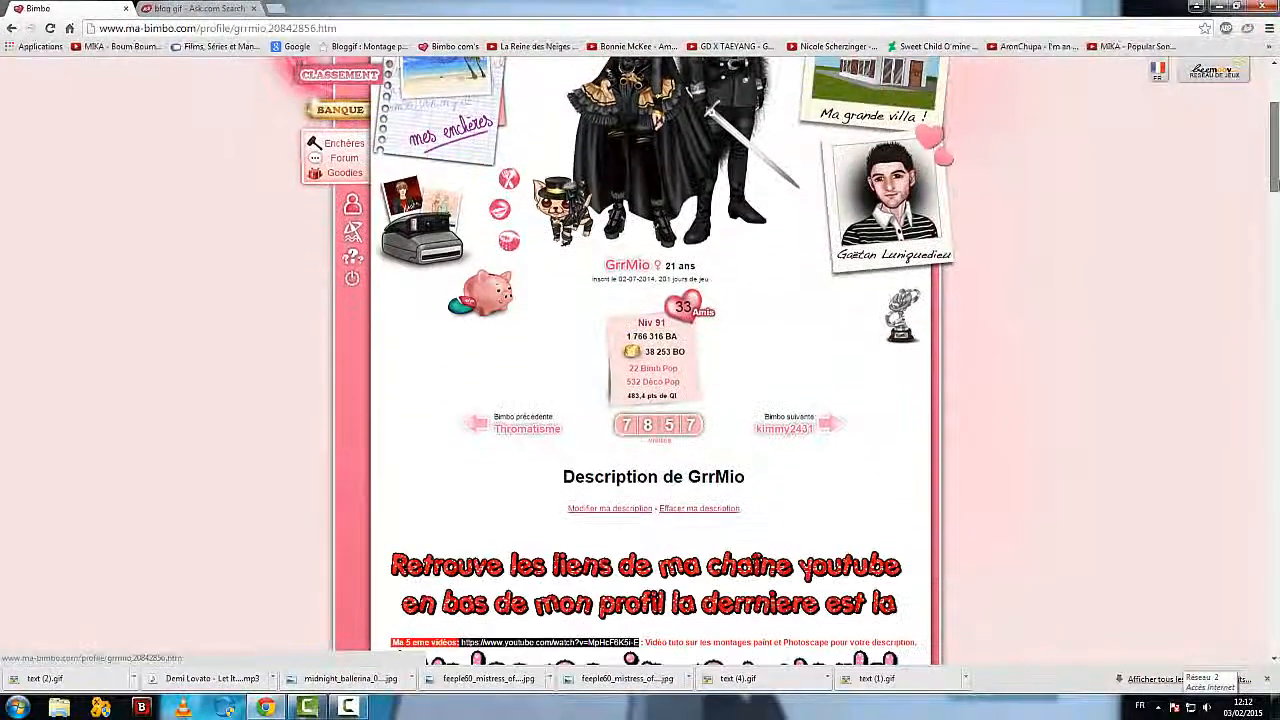
scroll(443, 205, "down", 5)
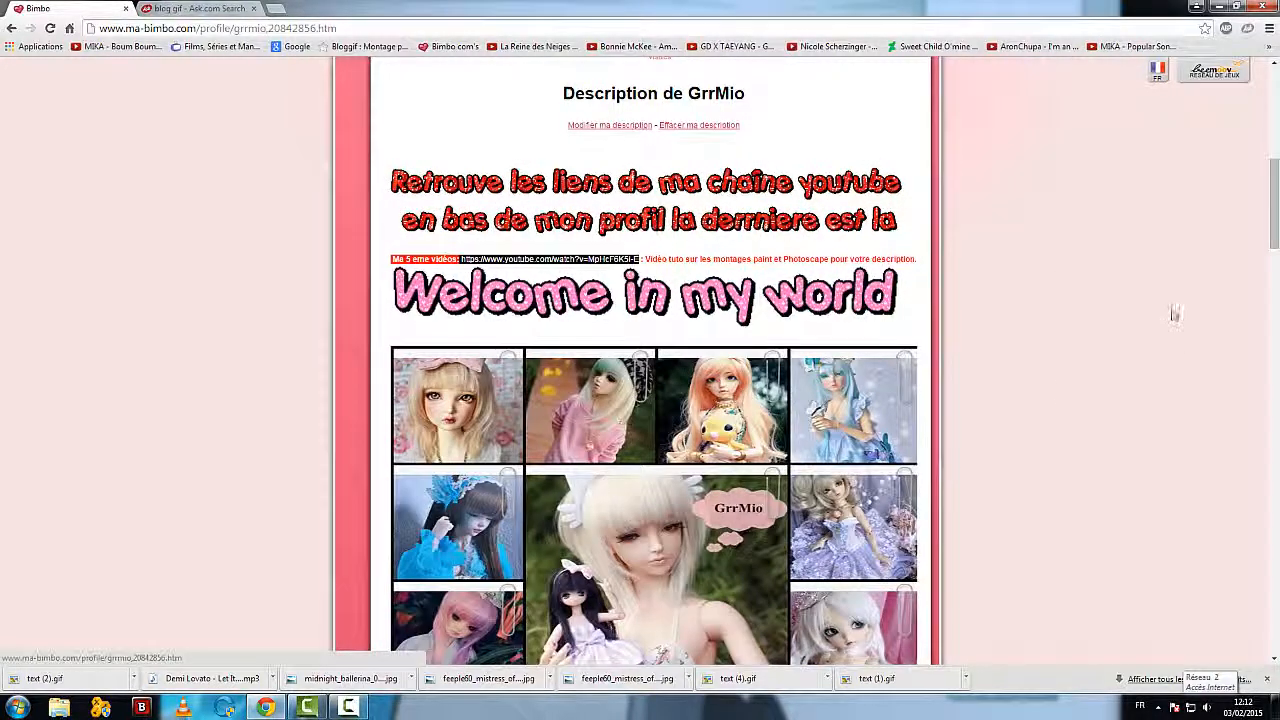
scroll(351, 394, "down", 1)
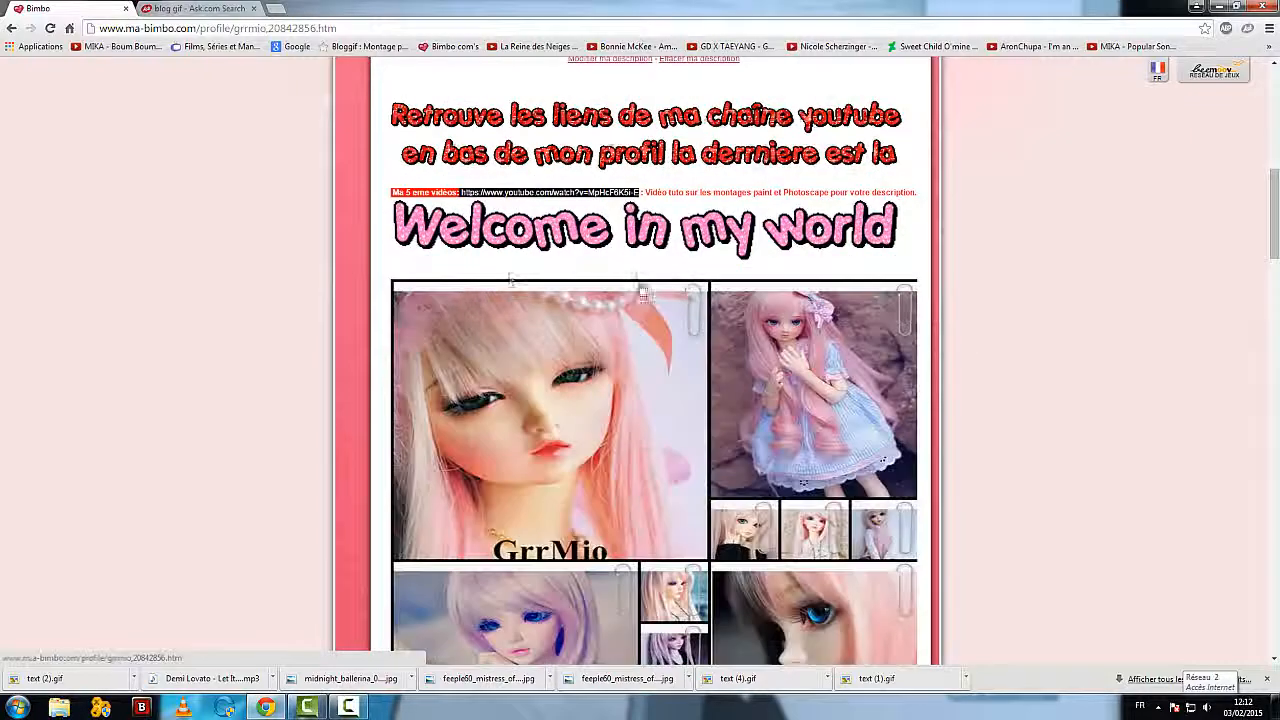
scroll(386, 315, "down", 1)
scroll(386, 315, "down", 10)
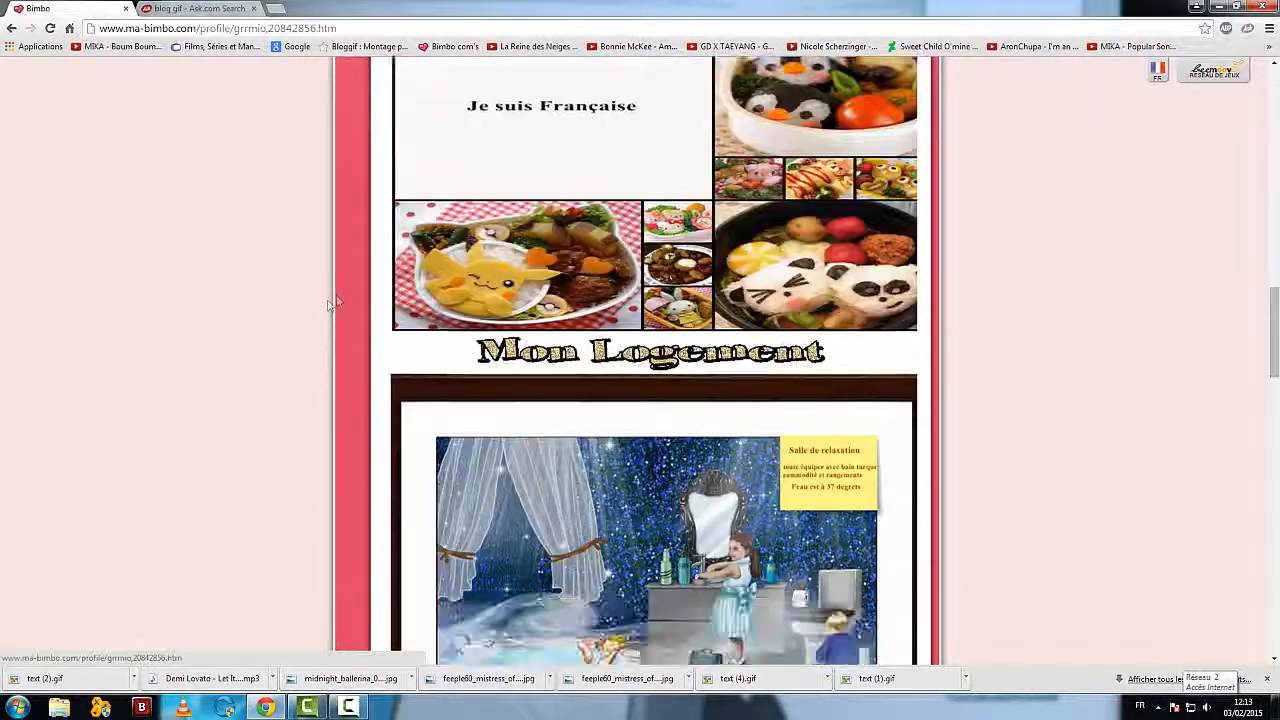
scroll(291, 334, "down", 6)
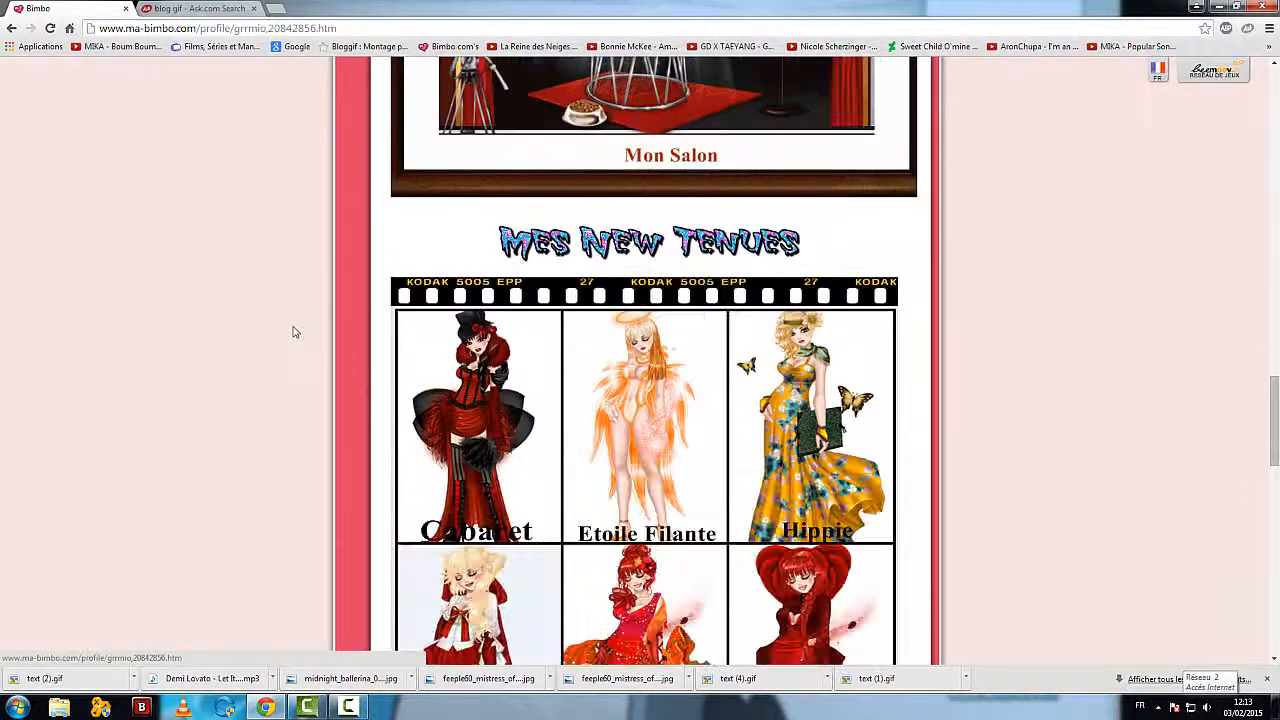
scroll(293, 332, "up", 3)
scroll(293, 332, "up", 15)
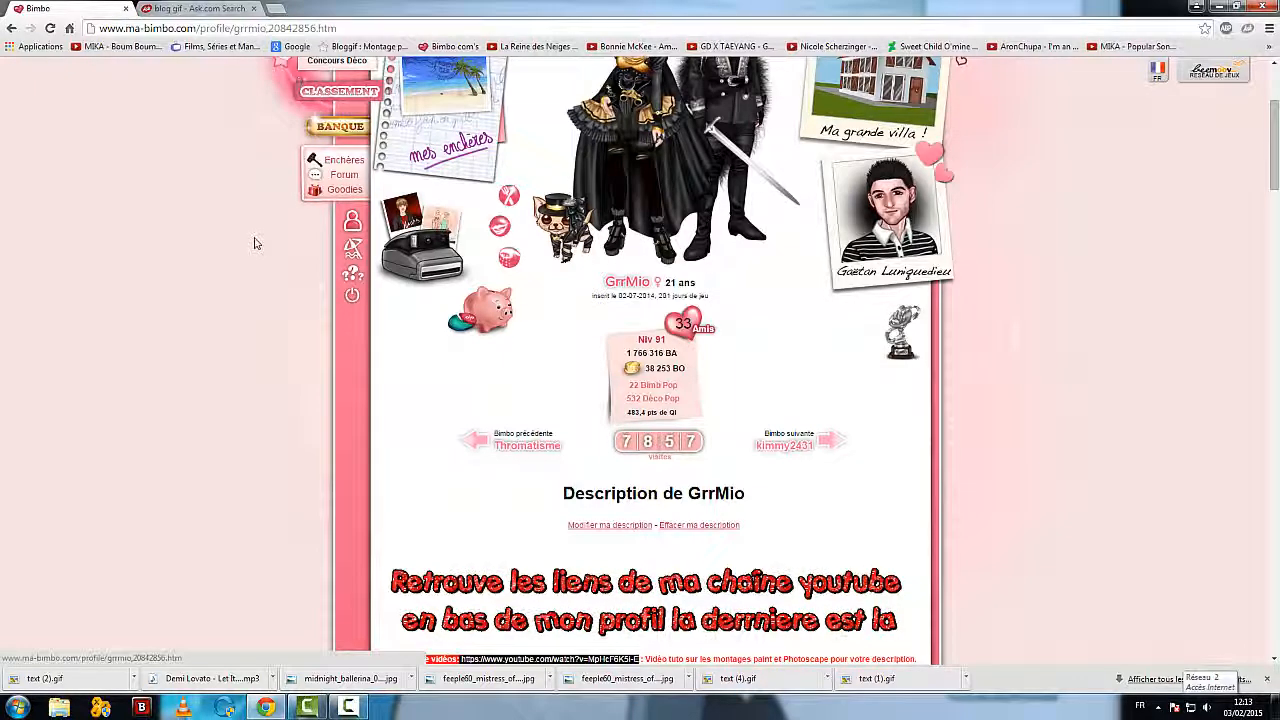
scroll(275, 255, "down", 2)
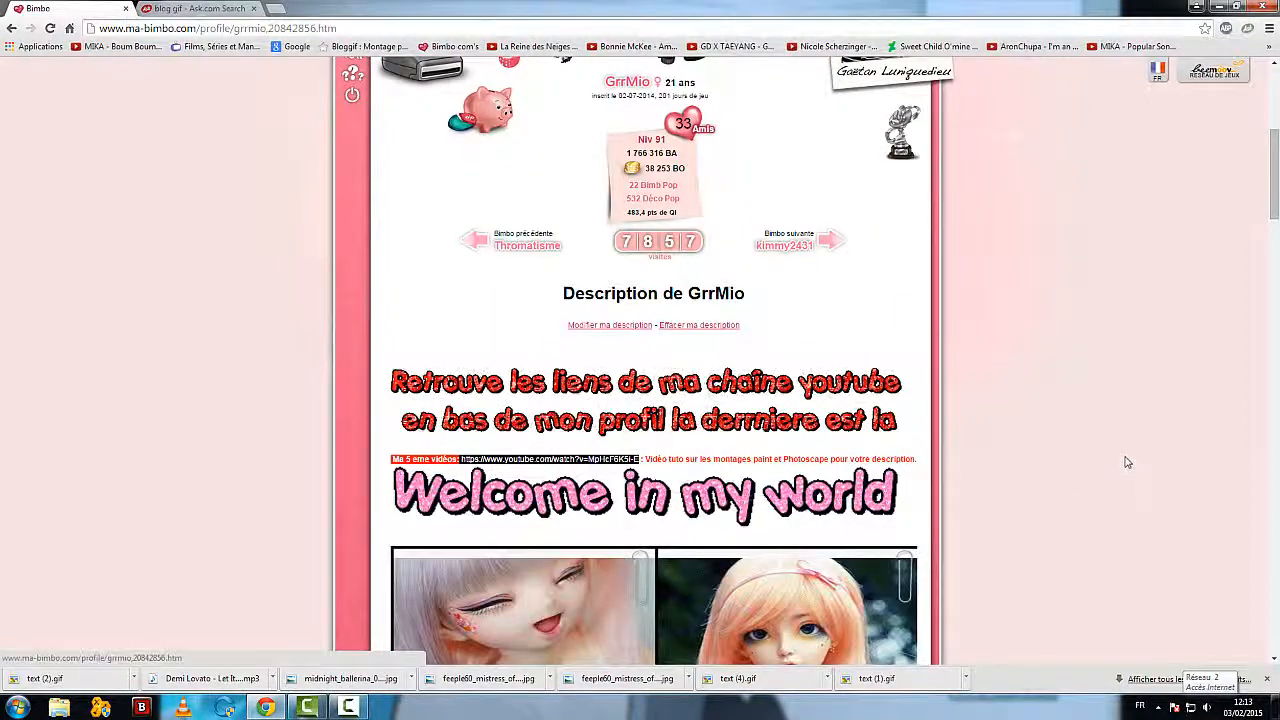
scroll(1090, 483, "down", 3)
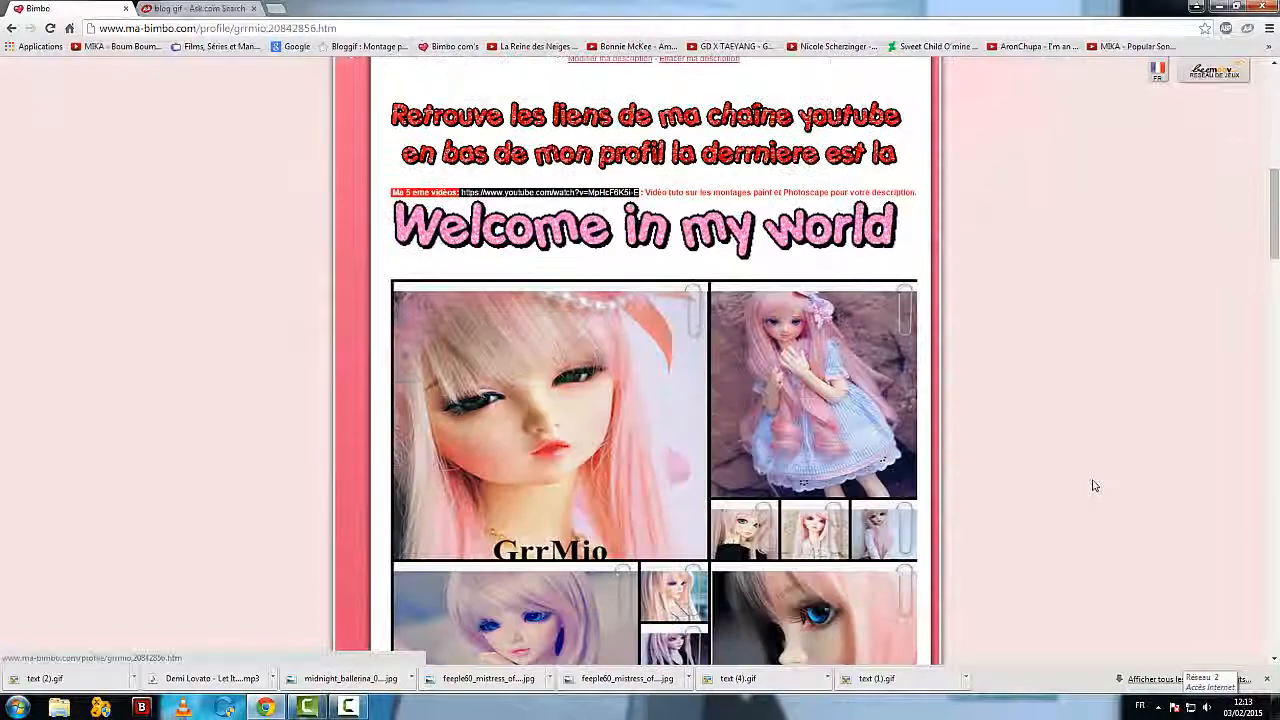
scroll(1093, 485, "down", 1)
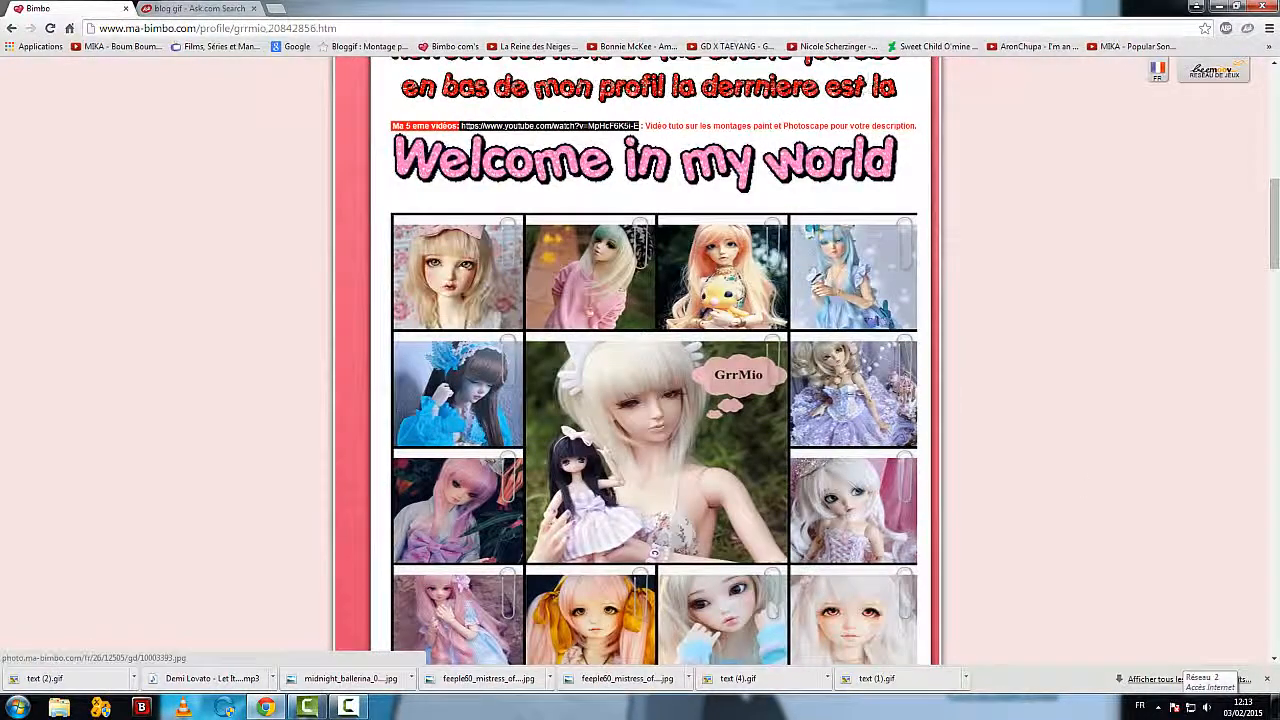
scroll(1088, 437, "down", 1)
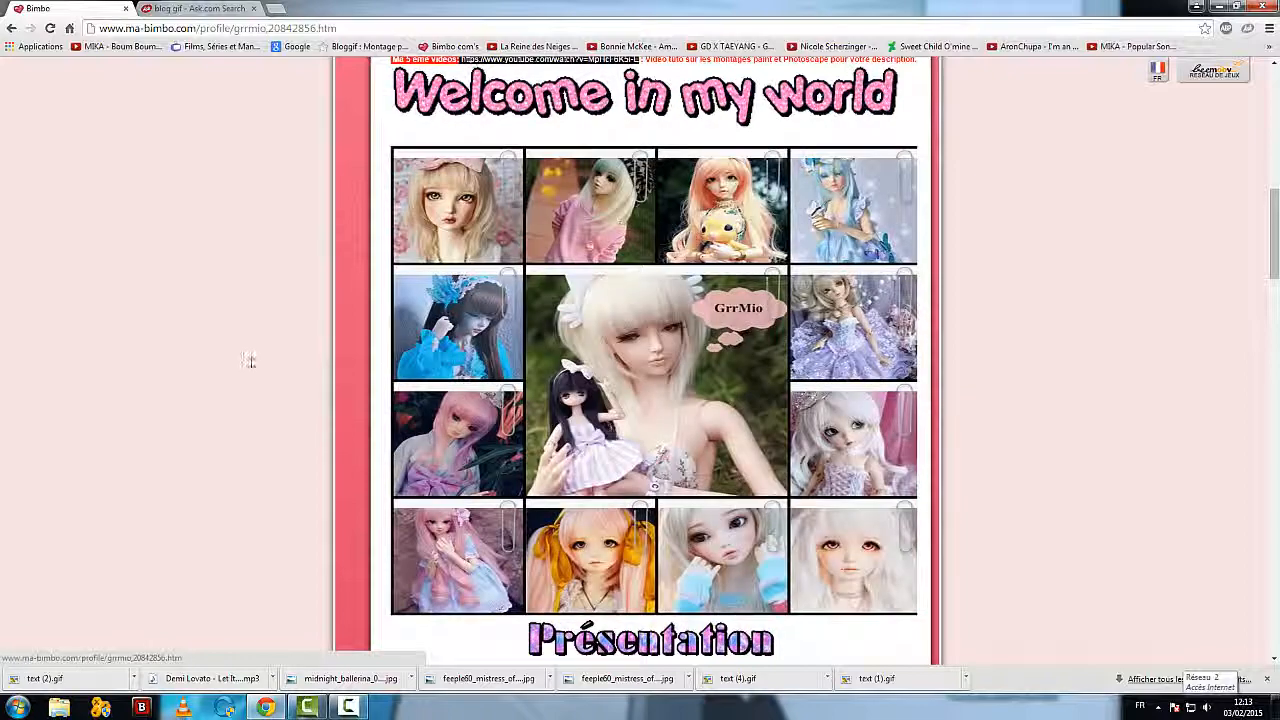
scroll(194, 290, "up", 5)
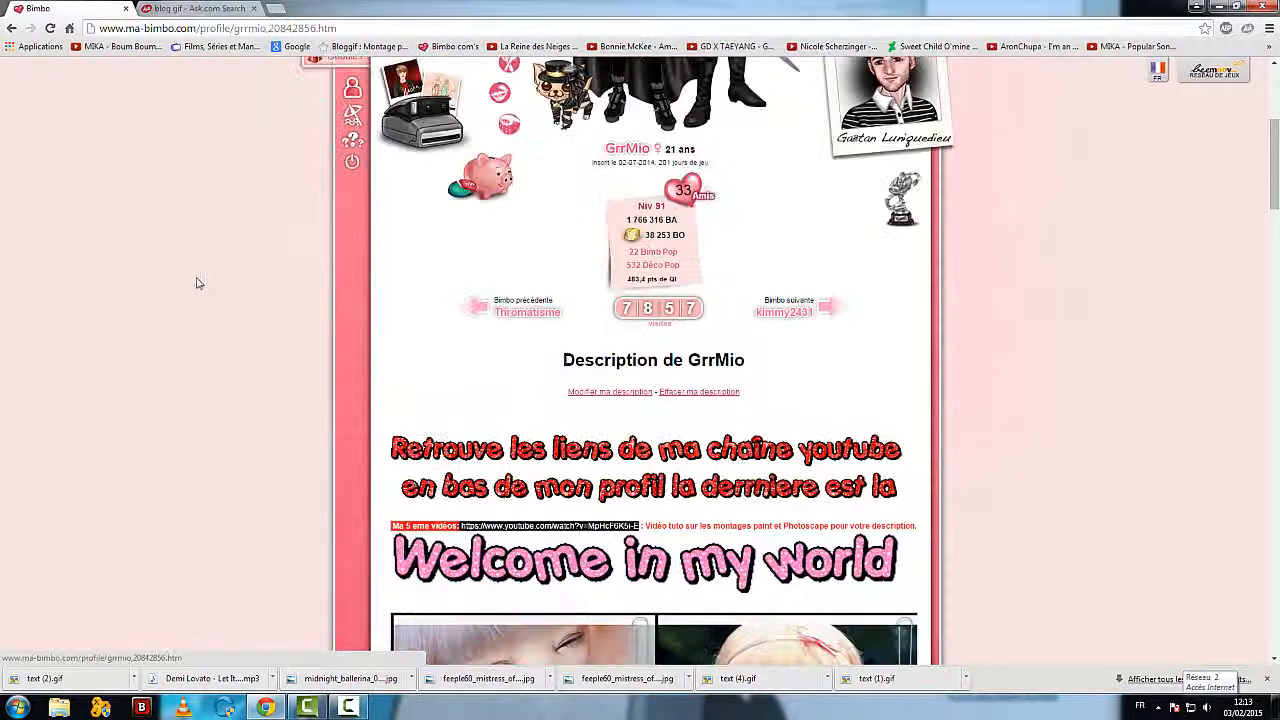
scroll(196, 283, "up", 3)
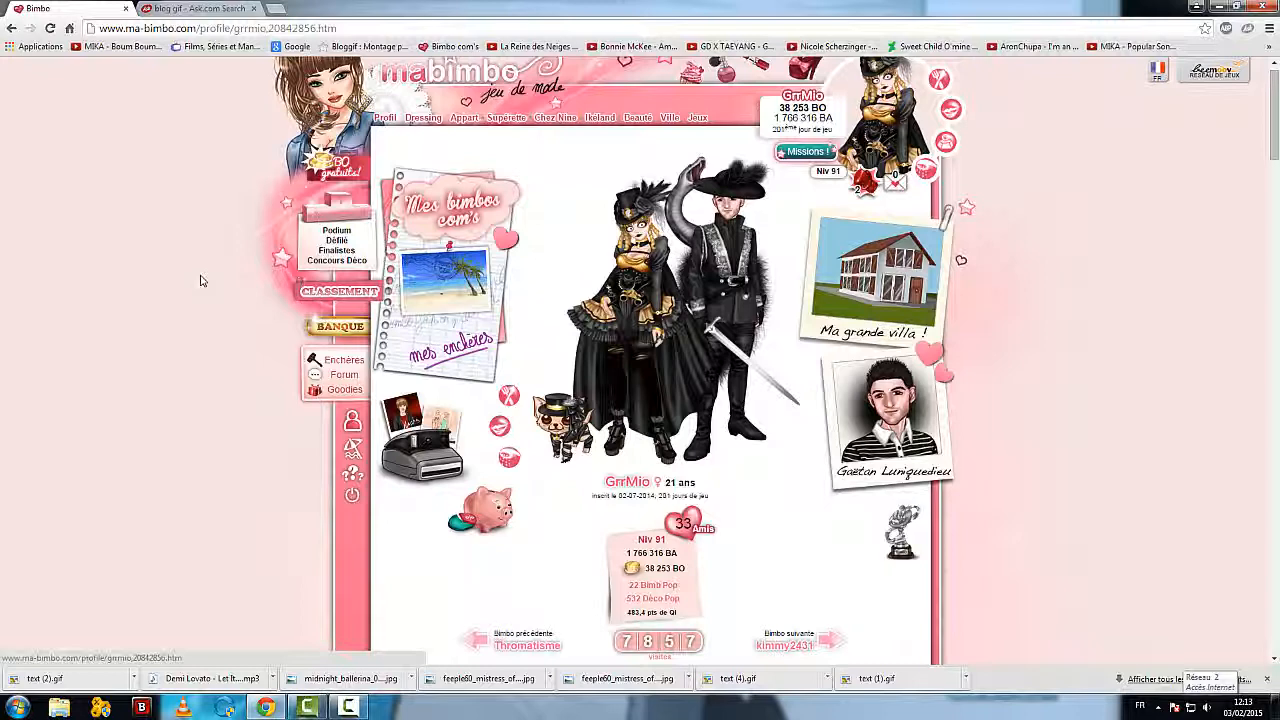
Step: Open the Bloggif homepage from the "blog gif" search results and close the search results page
left_click(195, 8)
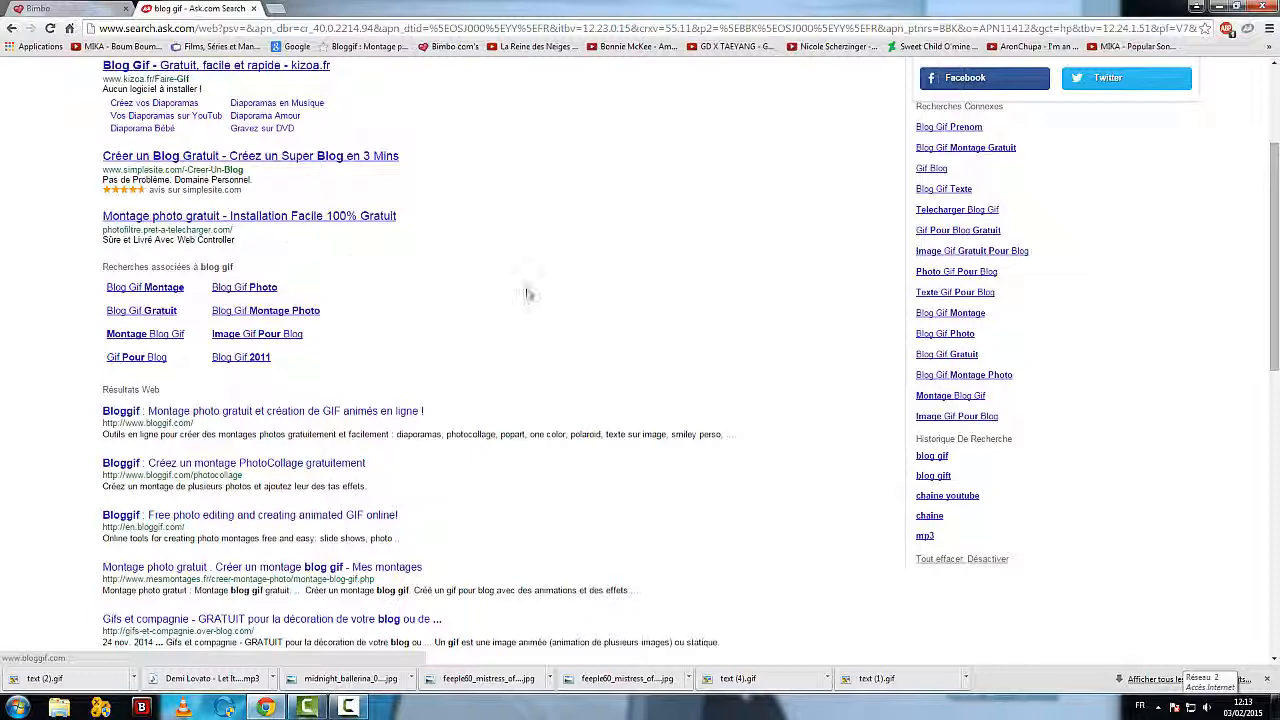
scroll(527, 292, "up", 3)
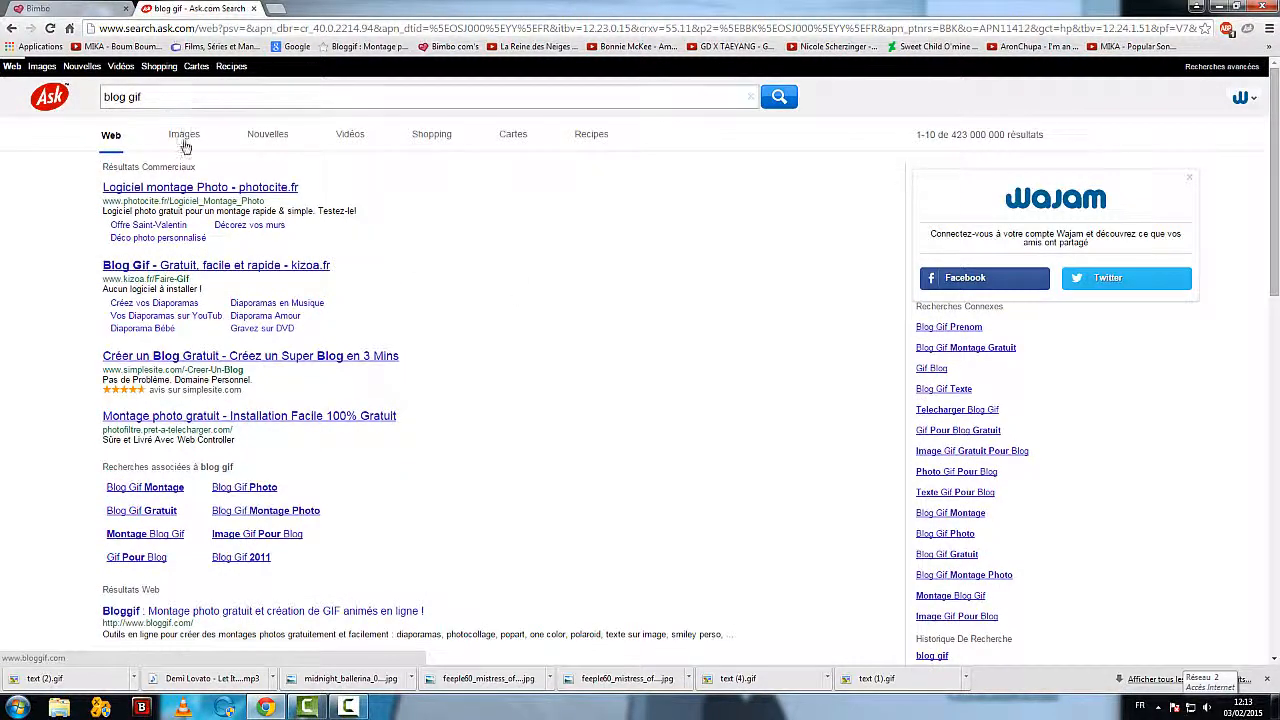
scroll(432, 315, "down", 2)
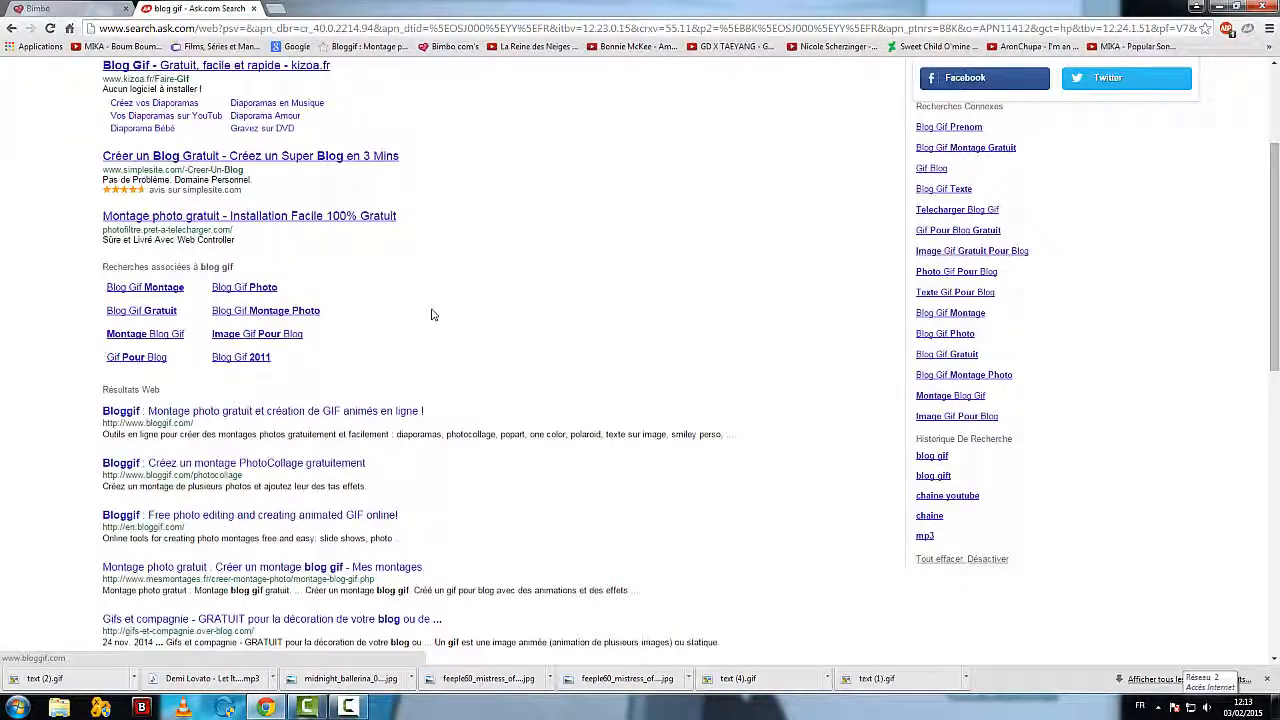
scroll(426, 292, "up", 2)
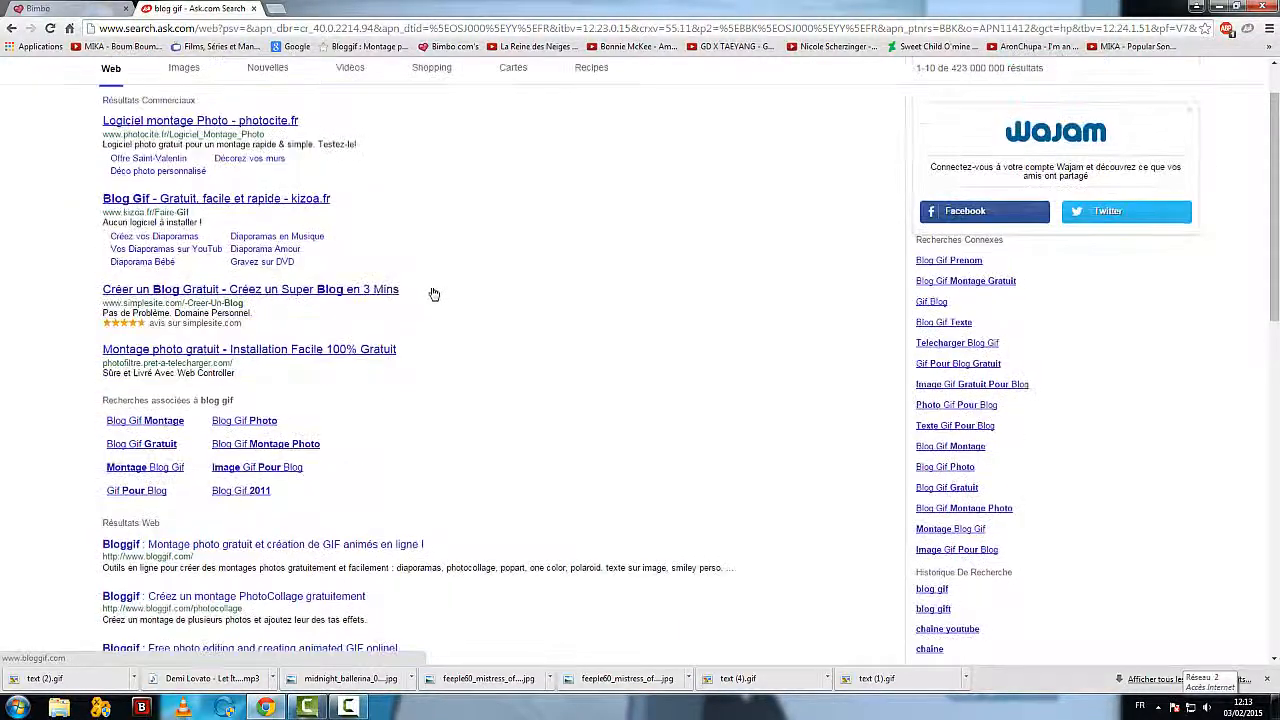
scroll(458, 292, "down", 3)
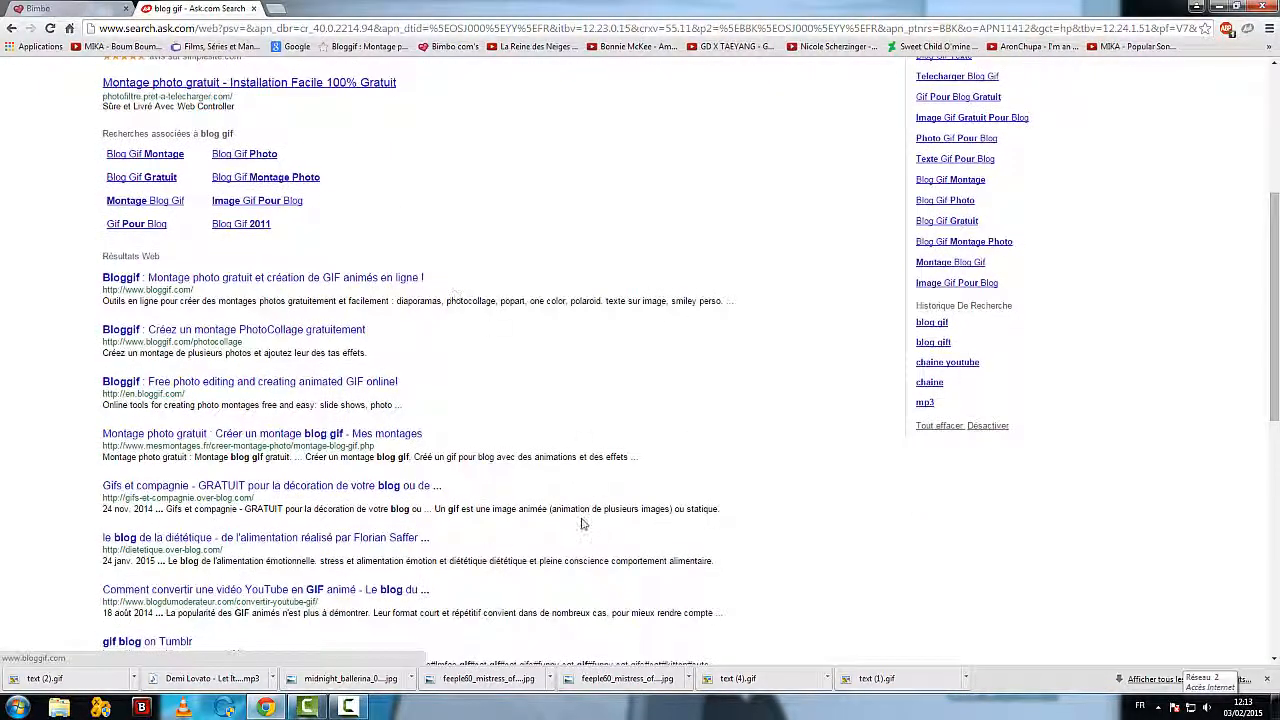
left_click(316, 287)
scroll(178, 237, "down", 1)
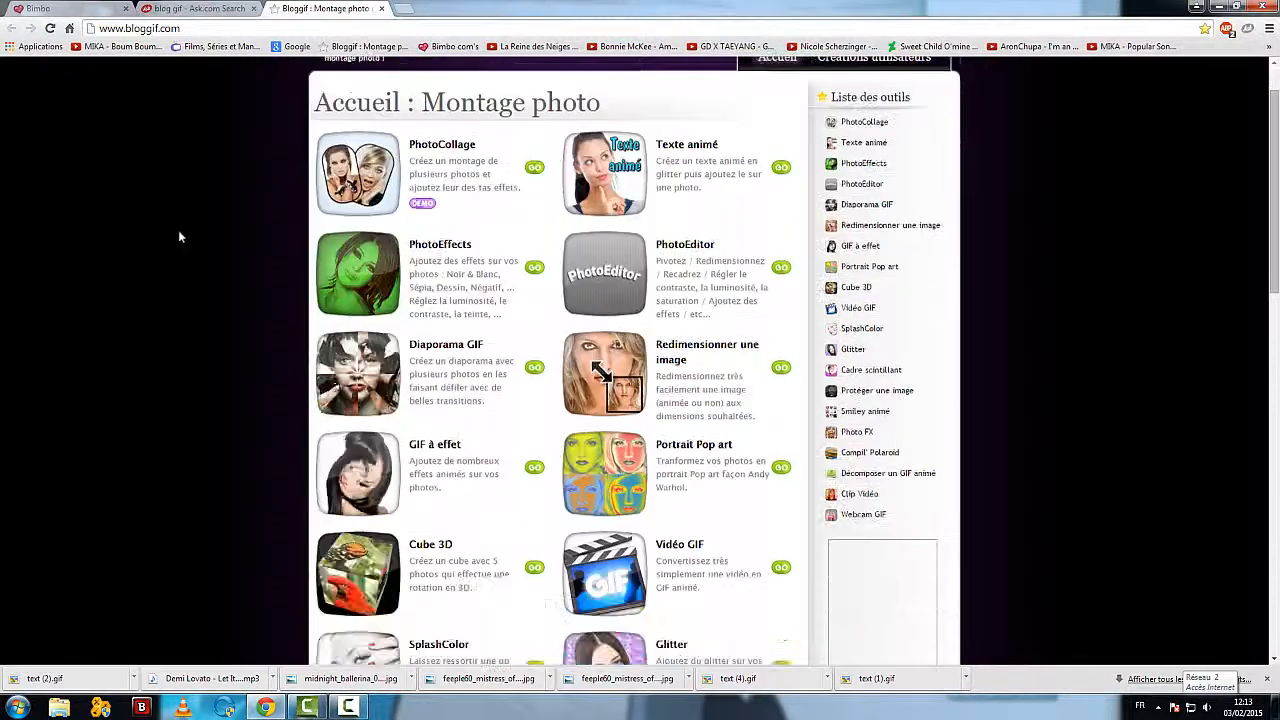
left_click(253, 8)
Step: Review Bloggif's list of montage tools and open the "Texte animé" tool
scroll(117, 368, "up", 1)
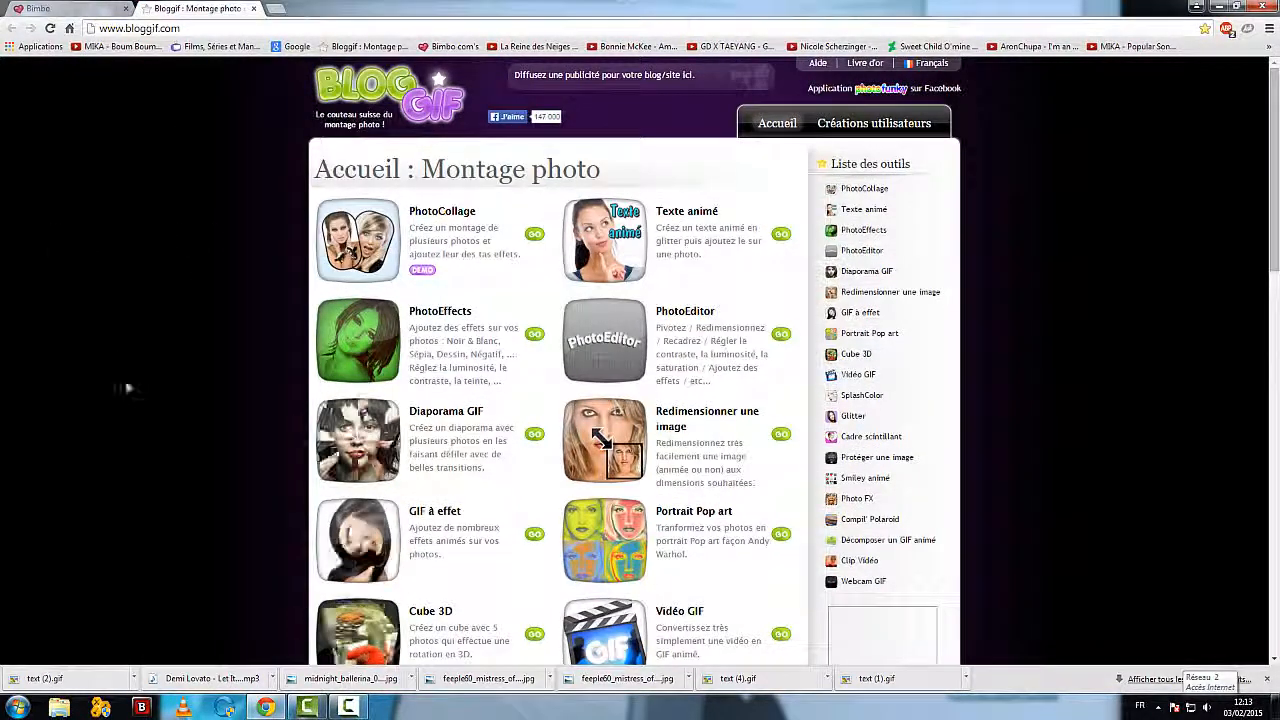
scroll(224, 385, "down", 4)
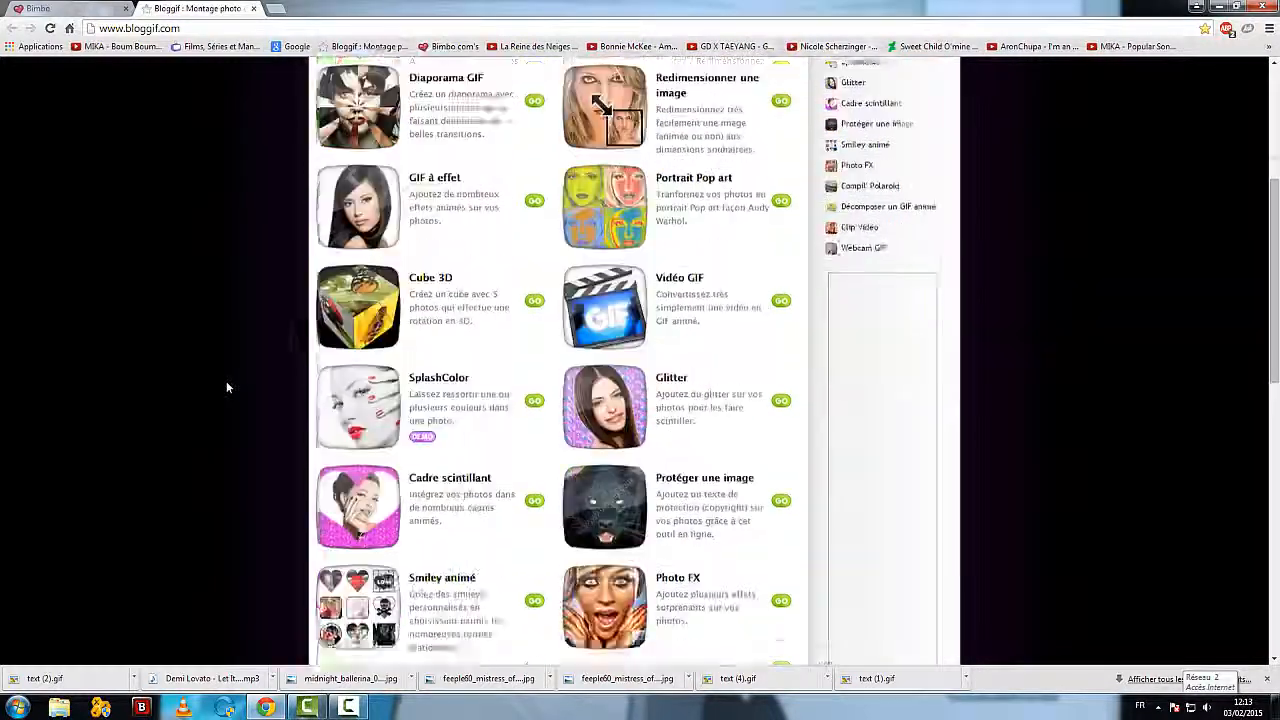
scroll(226, 381, "down", 4)
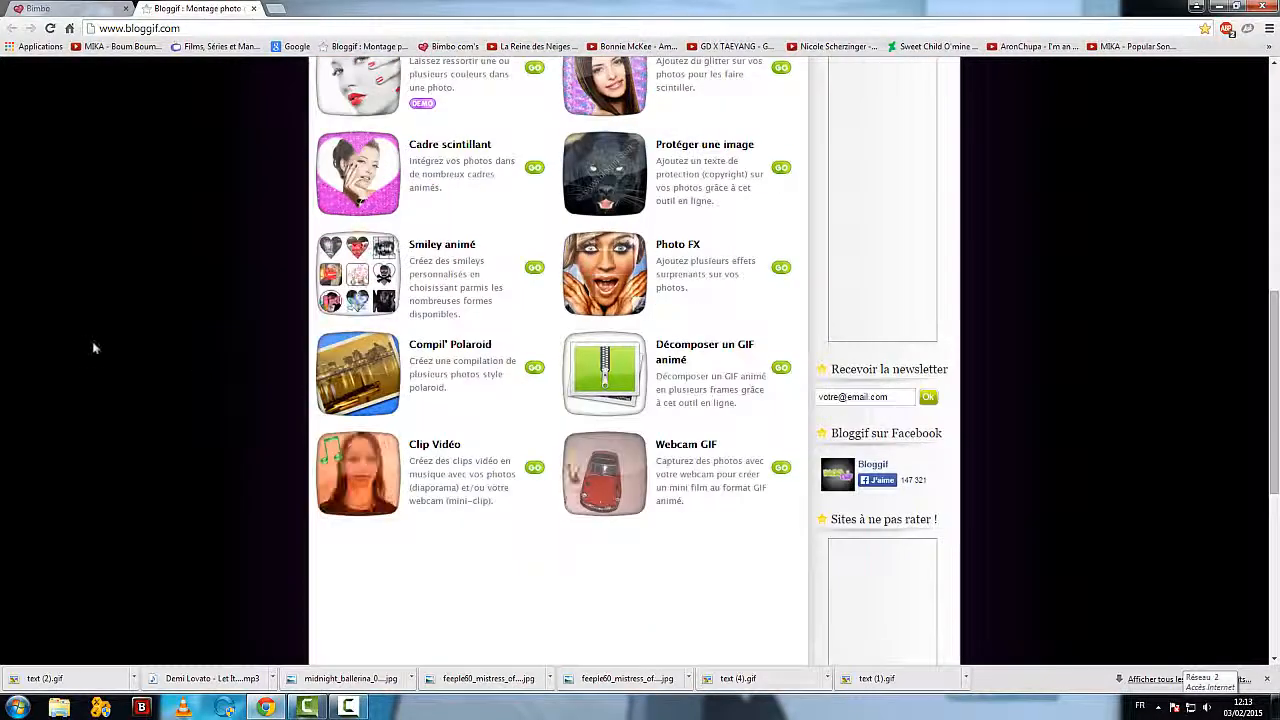
scroll(186, 328, "up", 8)
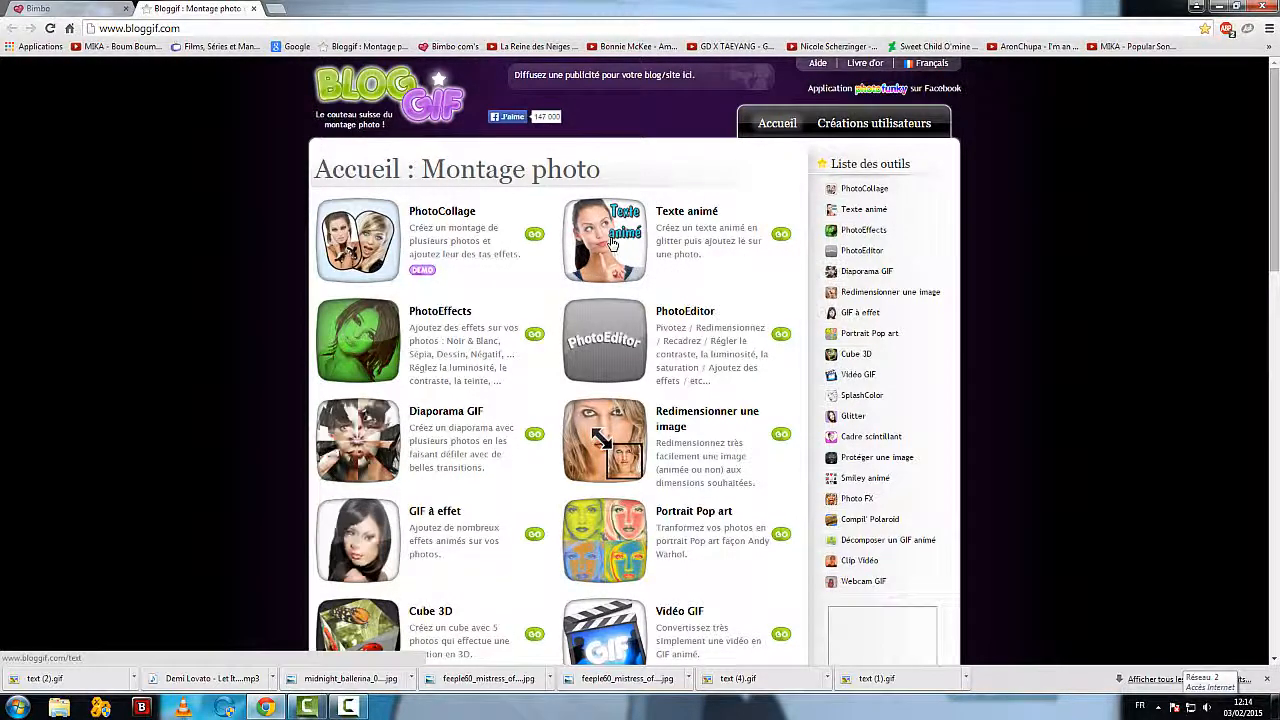
left_click(612, 243)
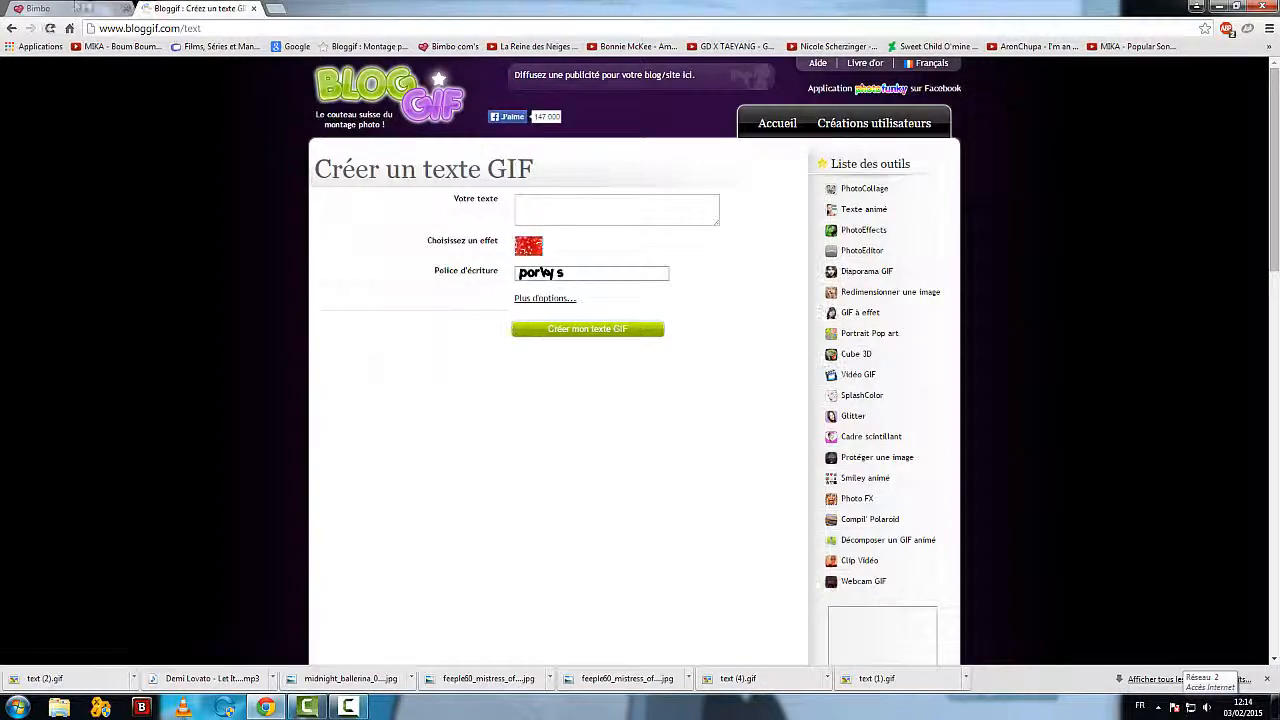
Step: Look at the glitter headings in the Ma Bimbo profile description and return to the text GIF form
left_click(77, 7)
scroll(520, 376, "down", 5)
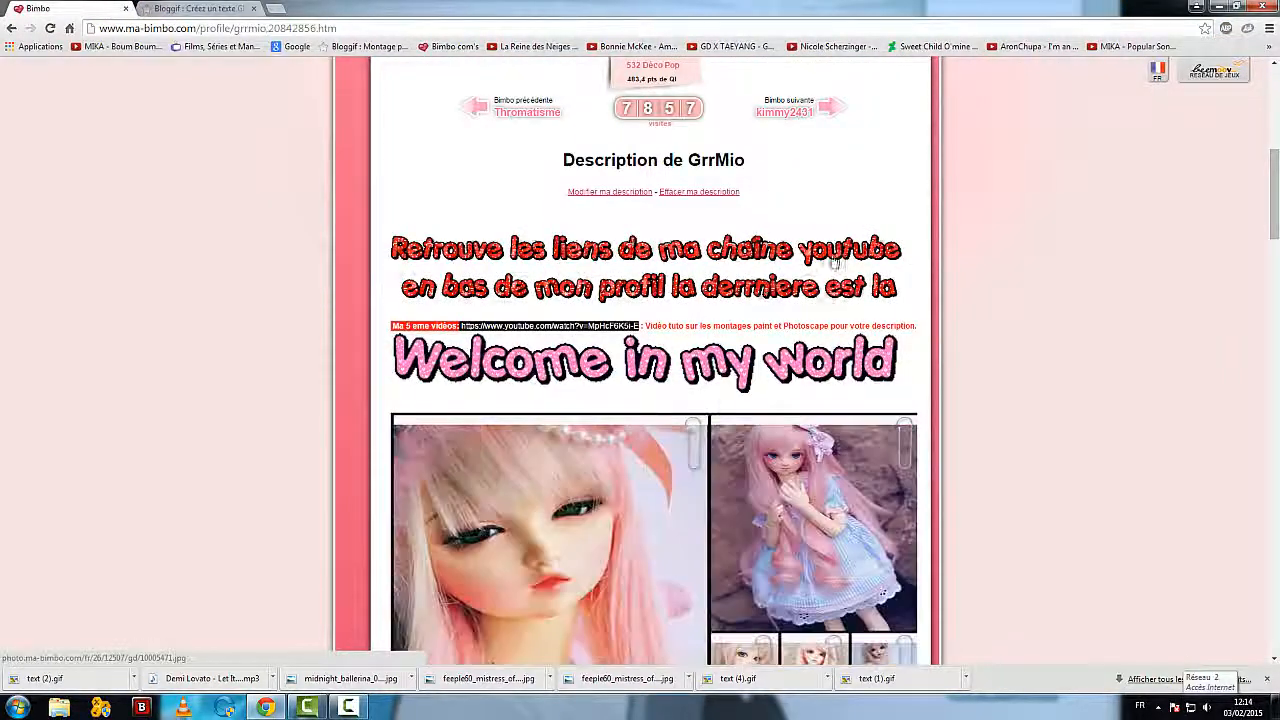
key("ctrl+Tab")
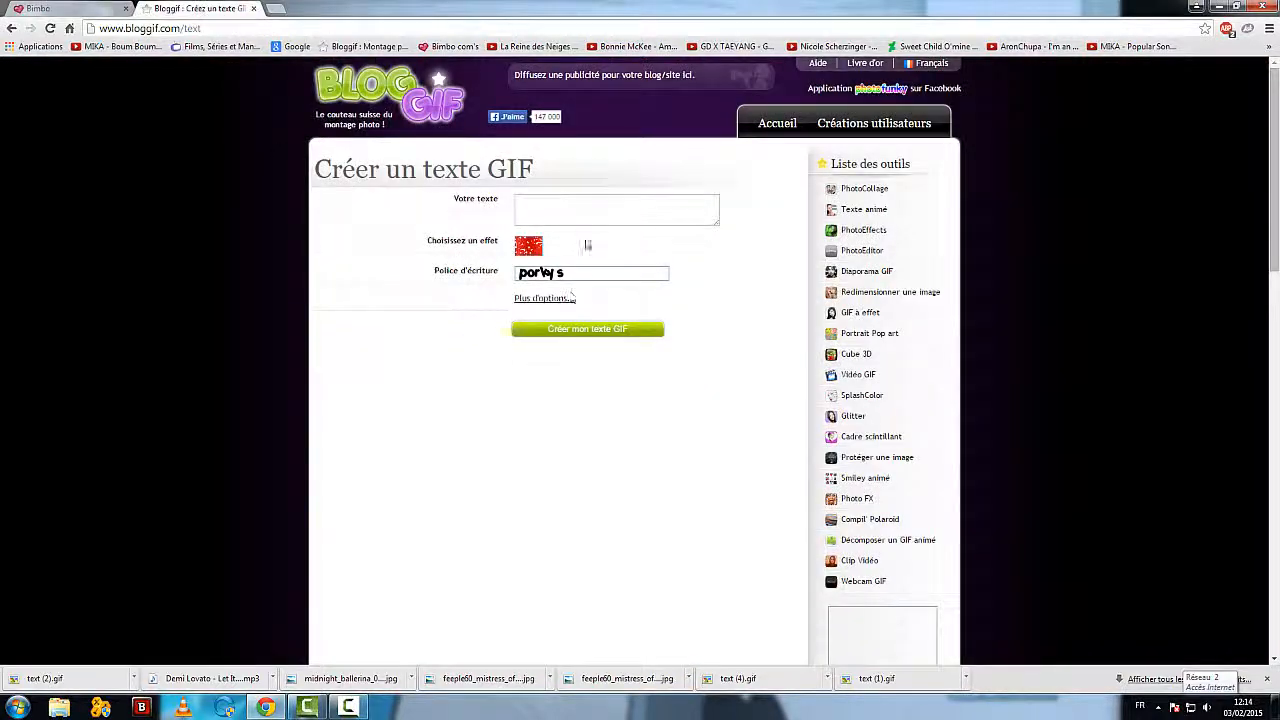
Step: Enter "coucou" as the GIF text and choose a pink and purple glitter effect for it
left_click(573, 212)
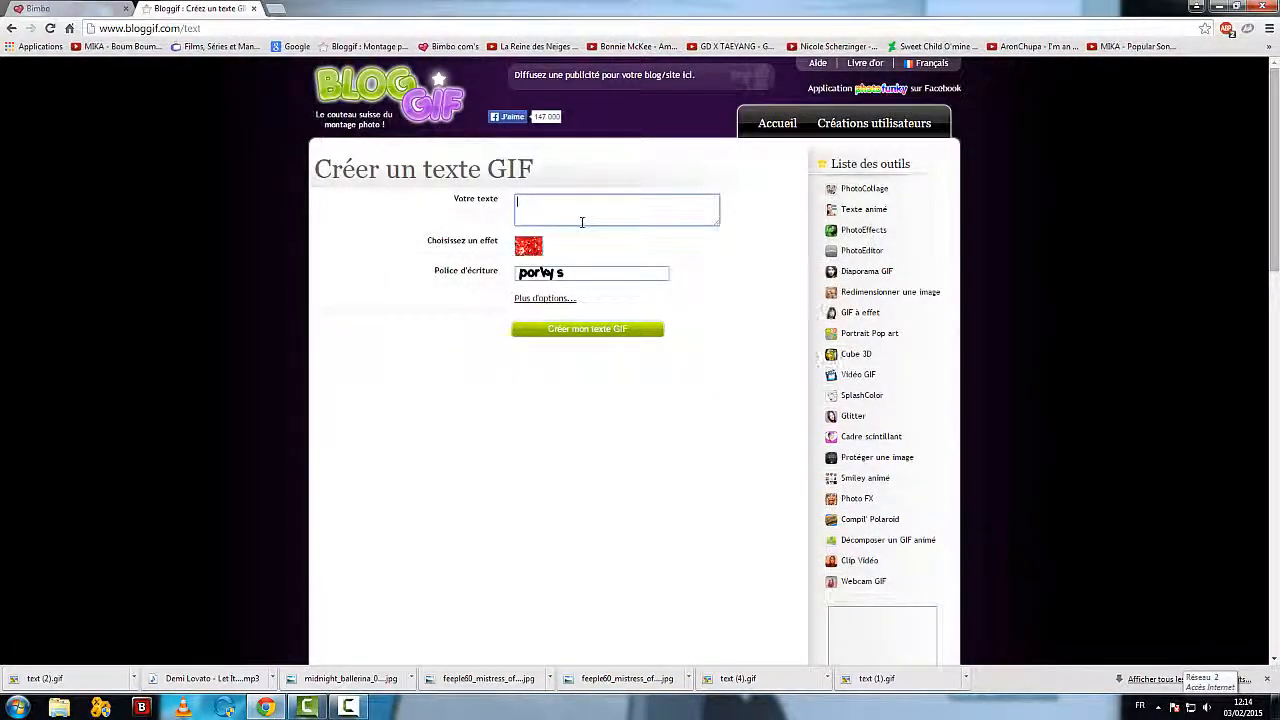
type("xoucou")
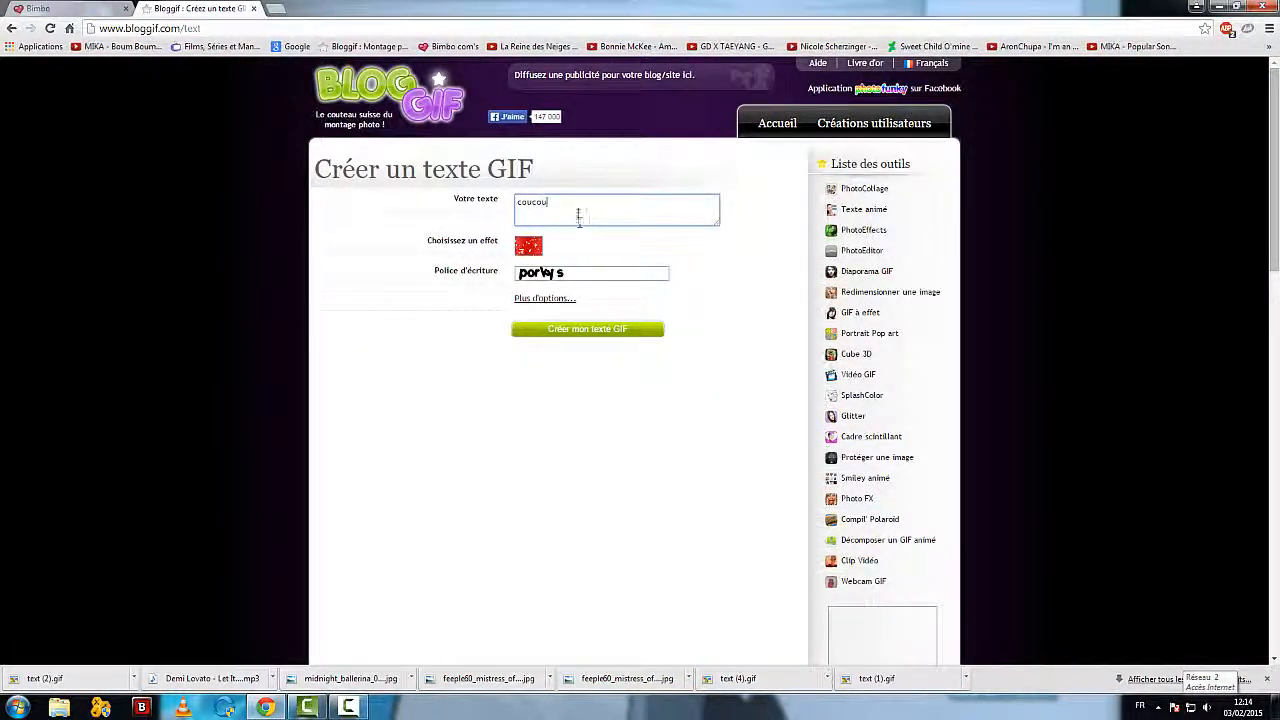
left_click(528, 245)
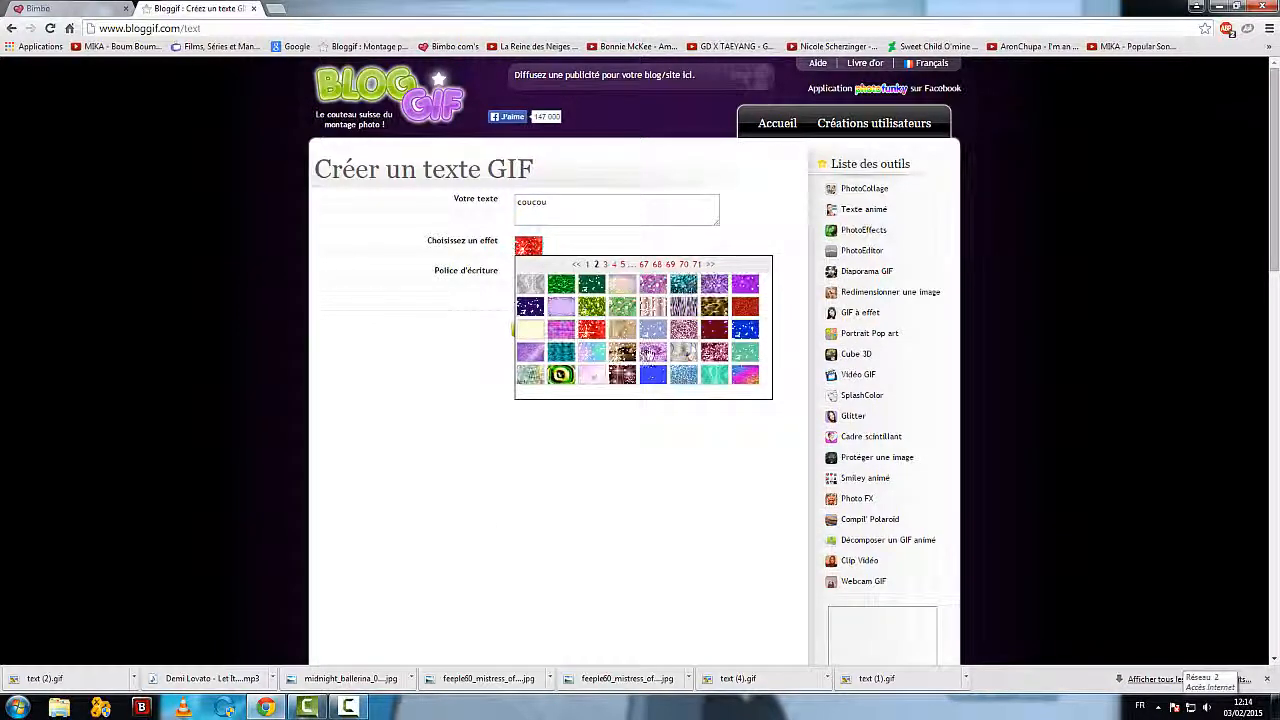
left_click(650, 352)
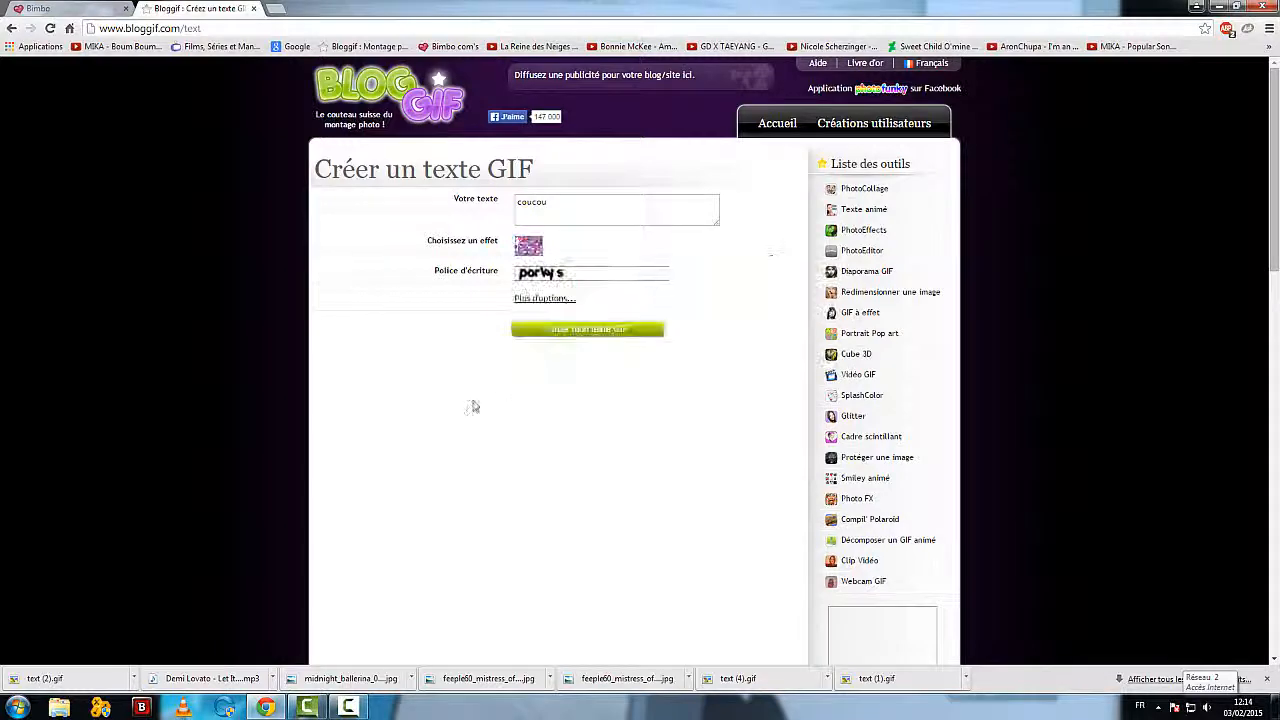
Step: Set the text's font to helterskelter and generate the text GIF
left_click(652, 277)
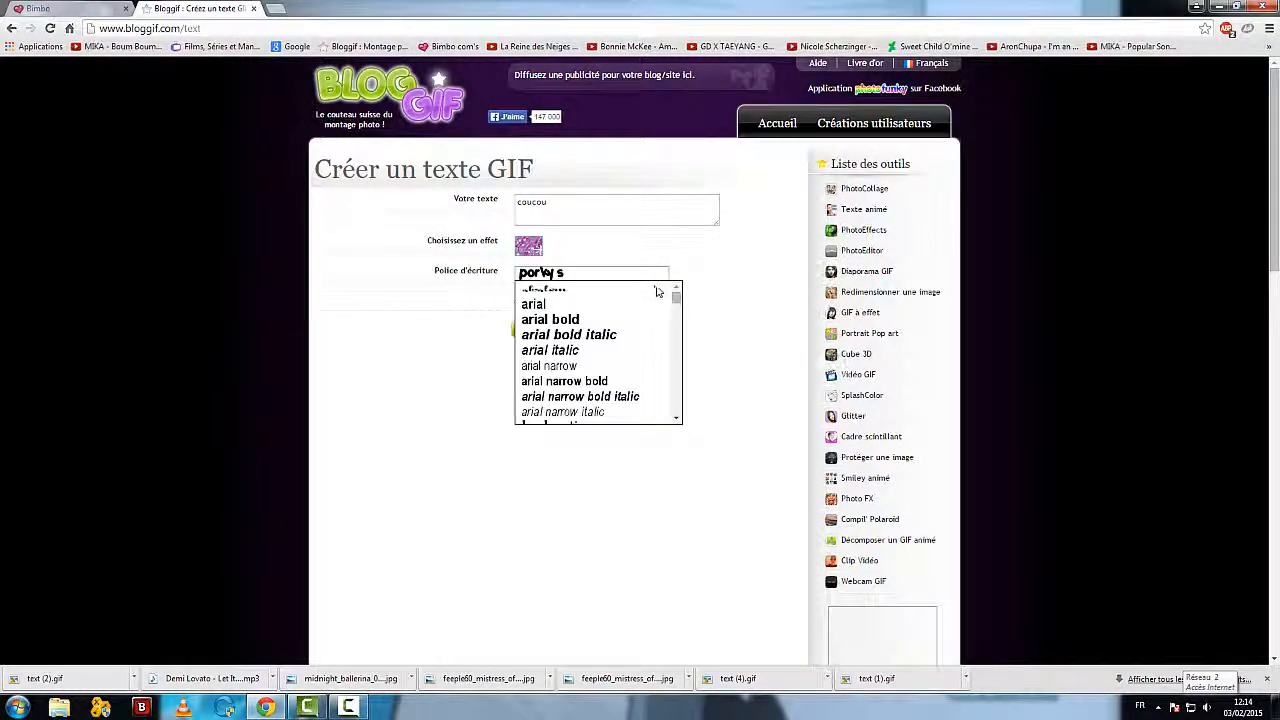
scroll(604, 346, "down", 10)
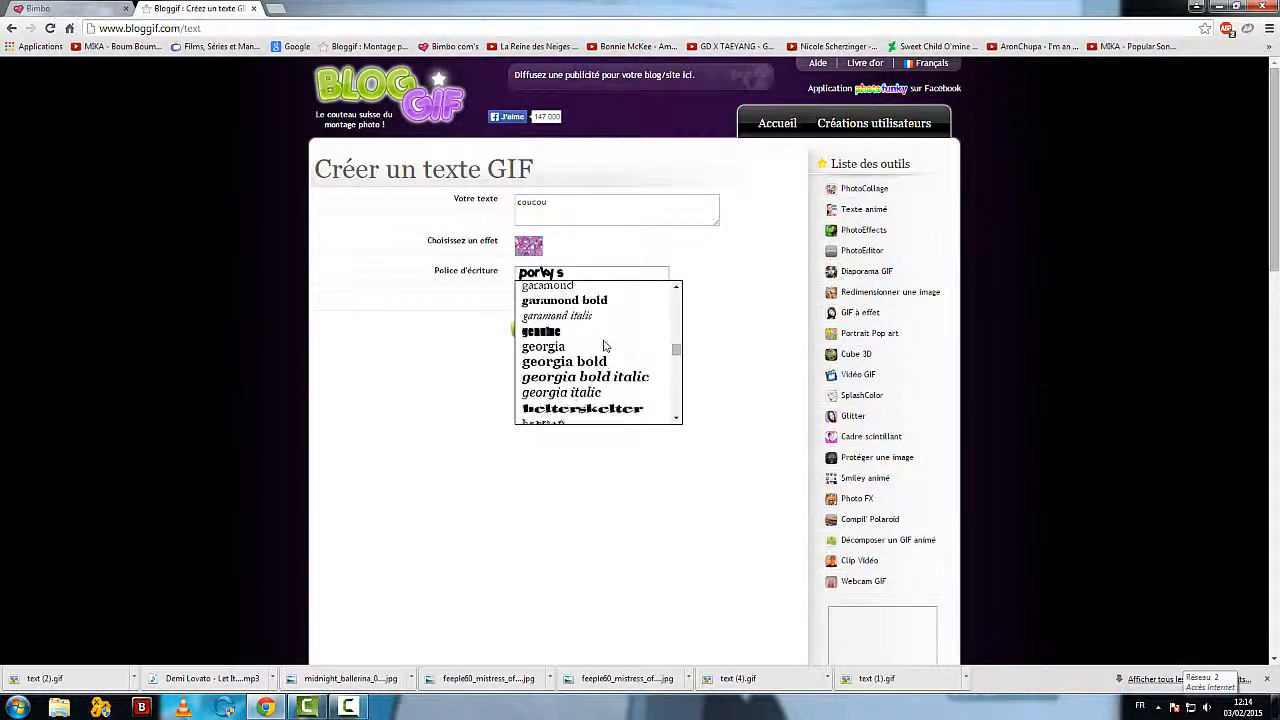
scroll(604, 346, "down", 2)
scroll(600, 350, "up", 2)
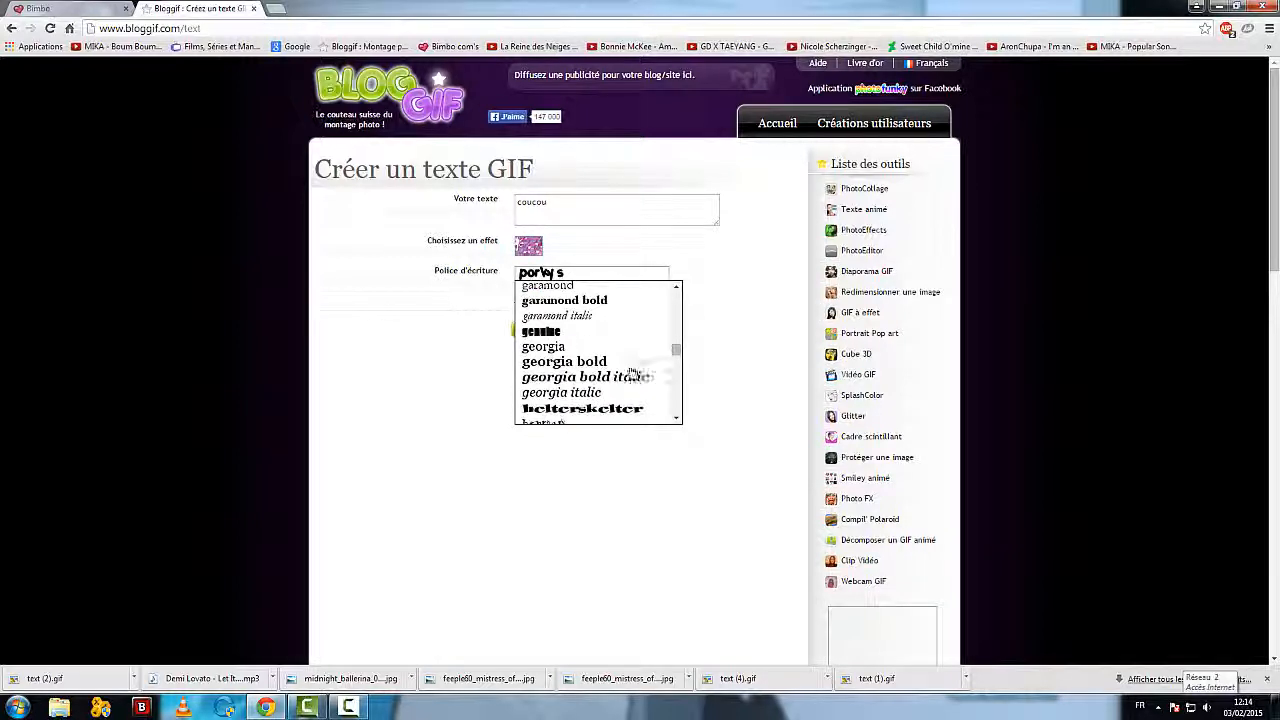
left_click(618, 408)
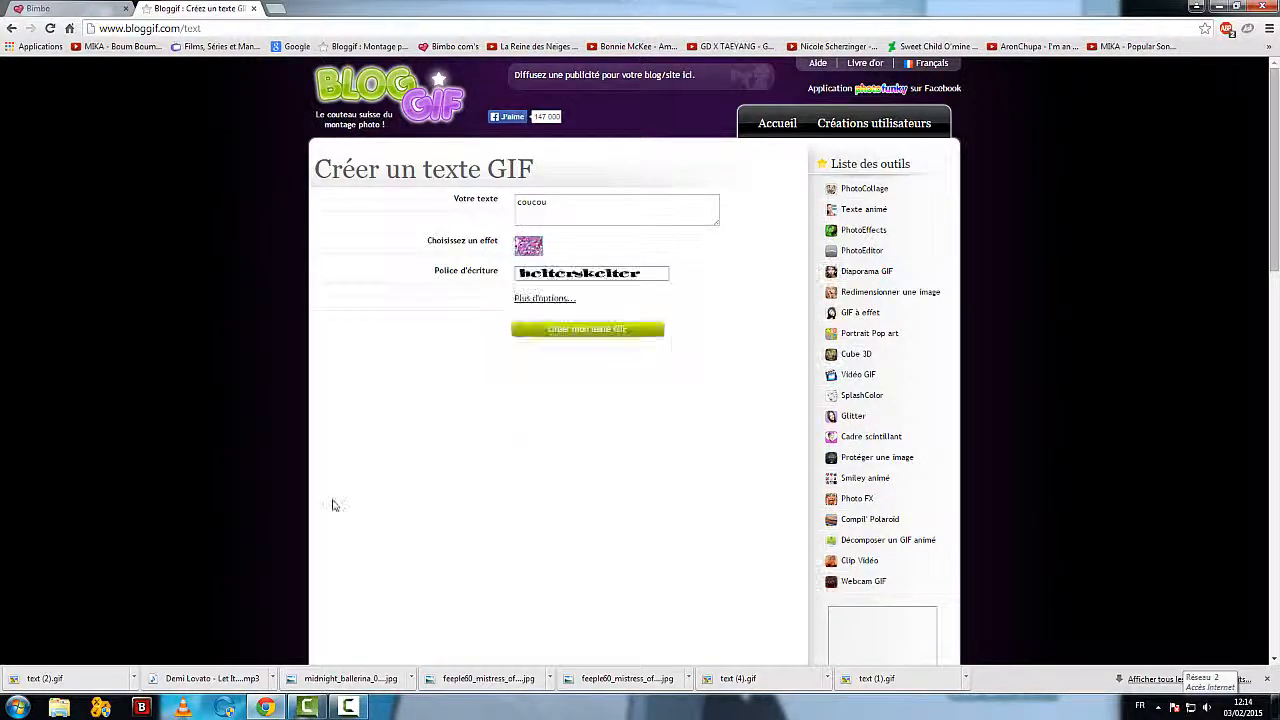
left_click(566, 330)
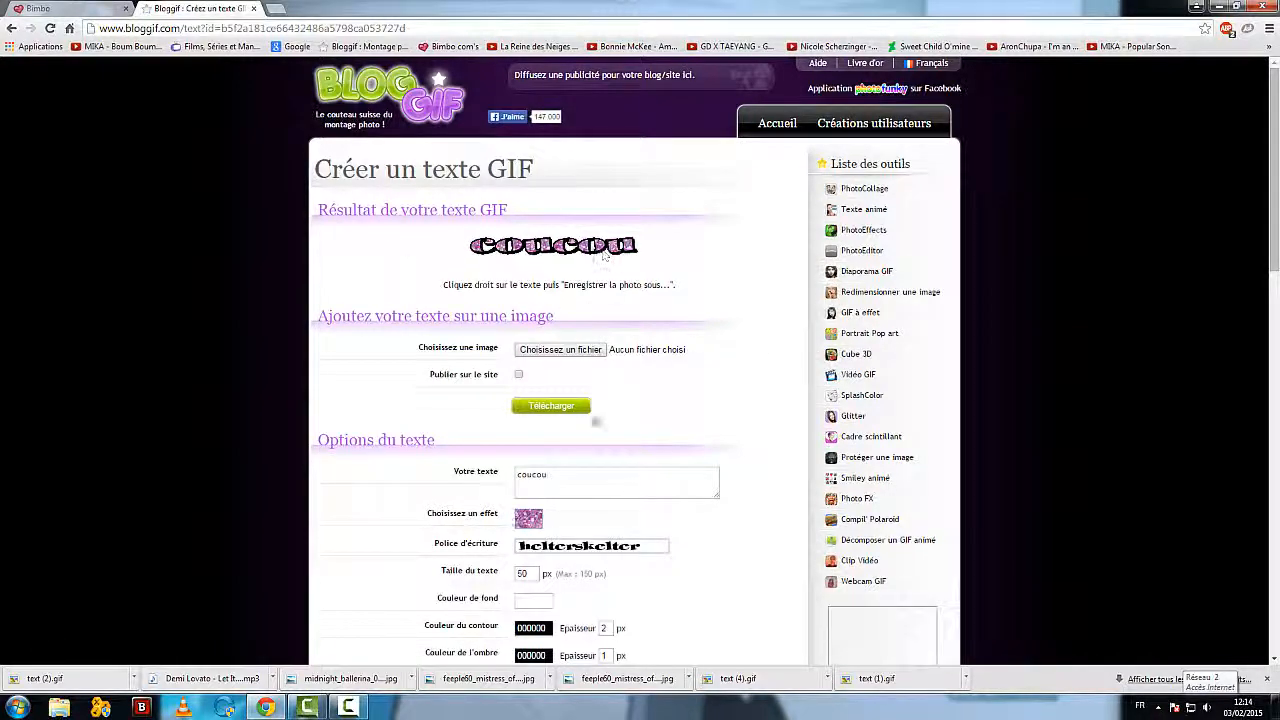
scroll(680, 470, "down", 2)
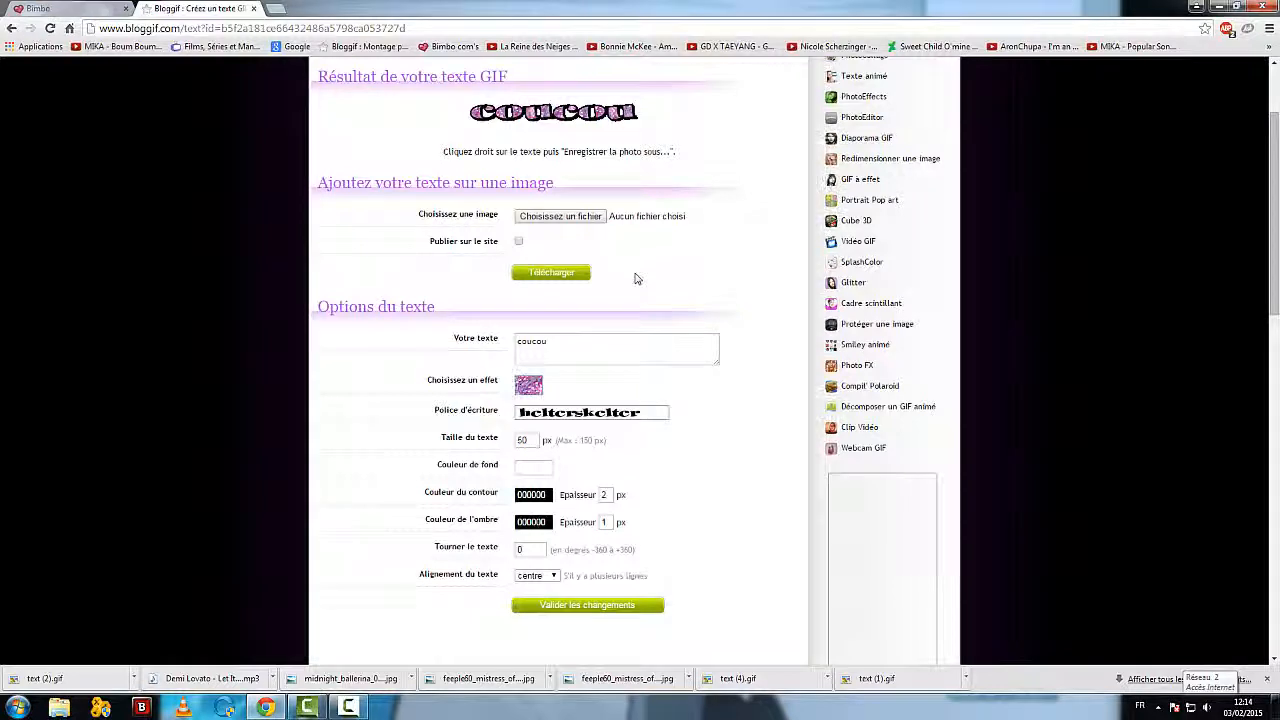
Step: Change the text's font to excess in the text options
scroll(634, 414, "down", 2)
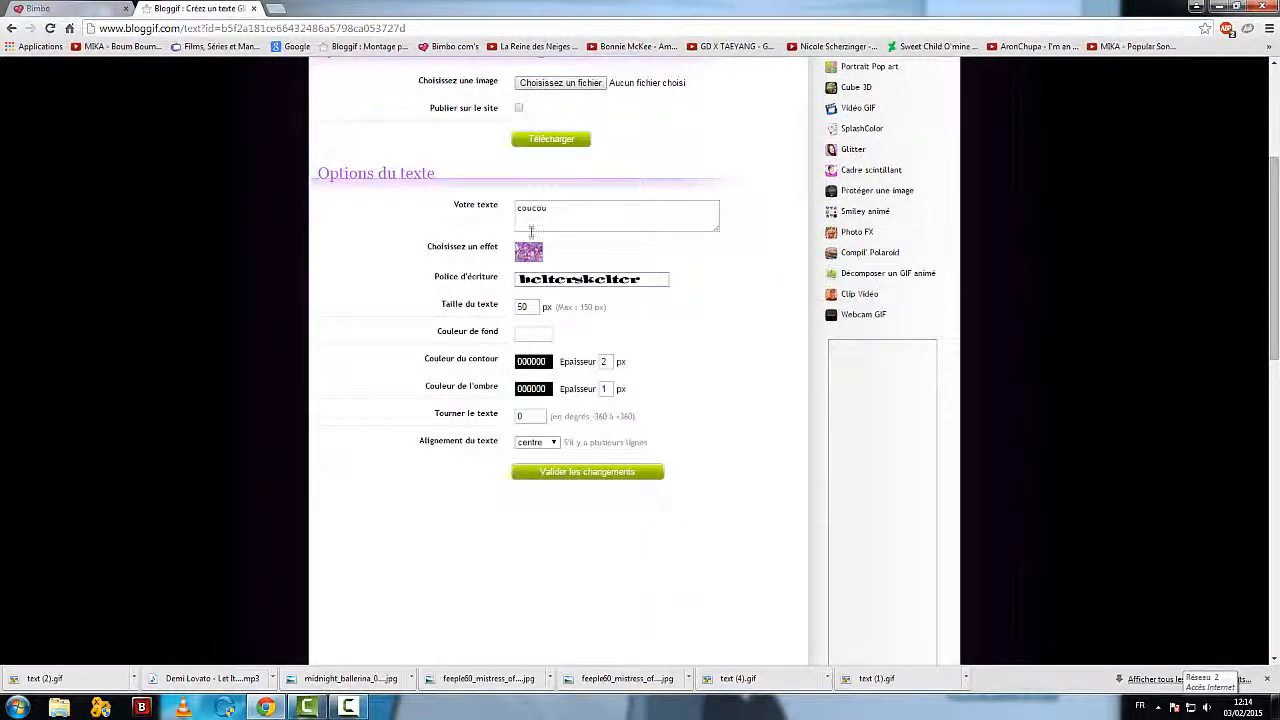
left_click(648, 281)
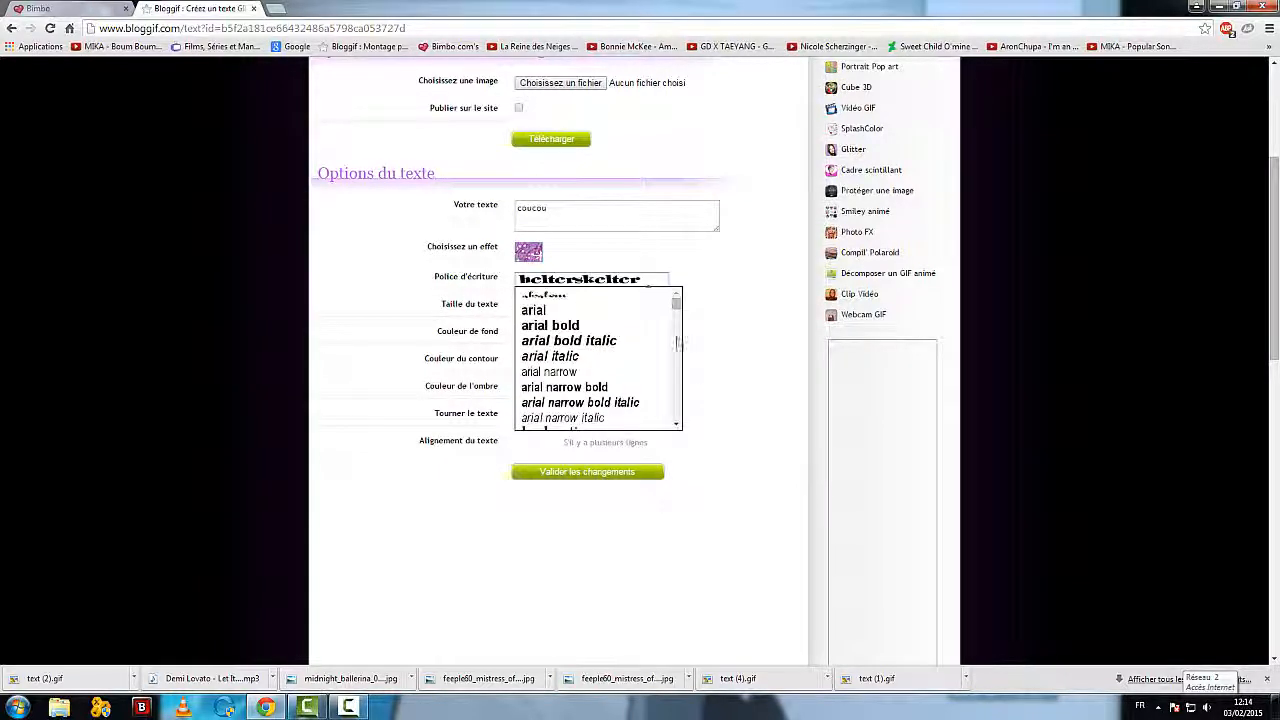
scroll(612, 405, "down", 5)
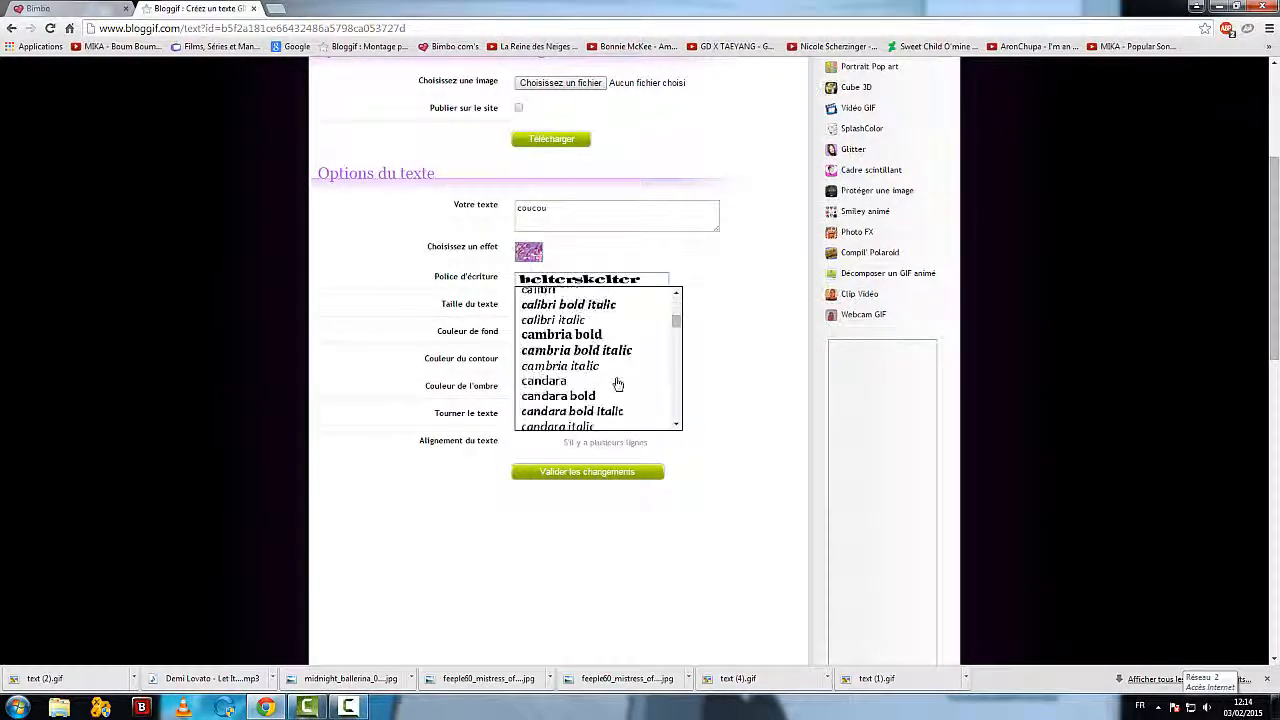
scroll(617, 383, "down", 5)
left_click(590, 382)
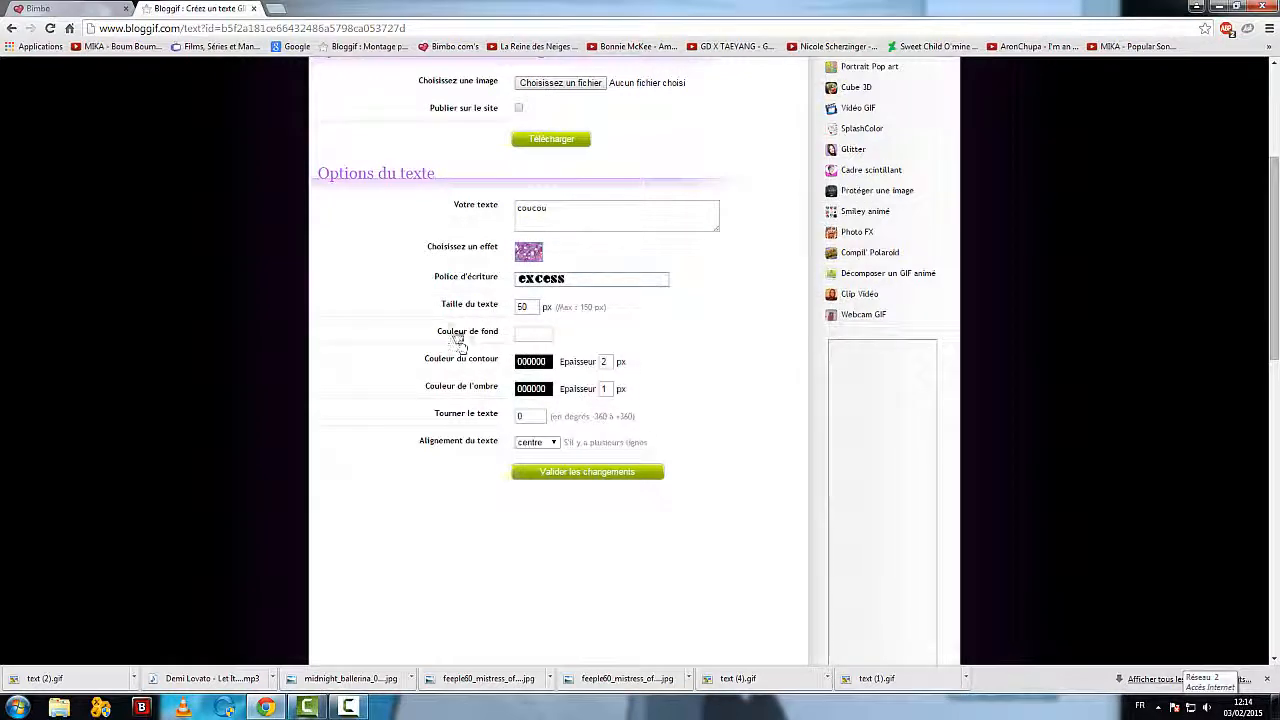
Step: Set the background colour to the pale pink FFF0F9 and regenerate the text GIF
left_click(527, 338)
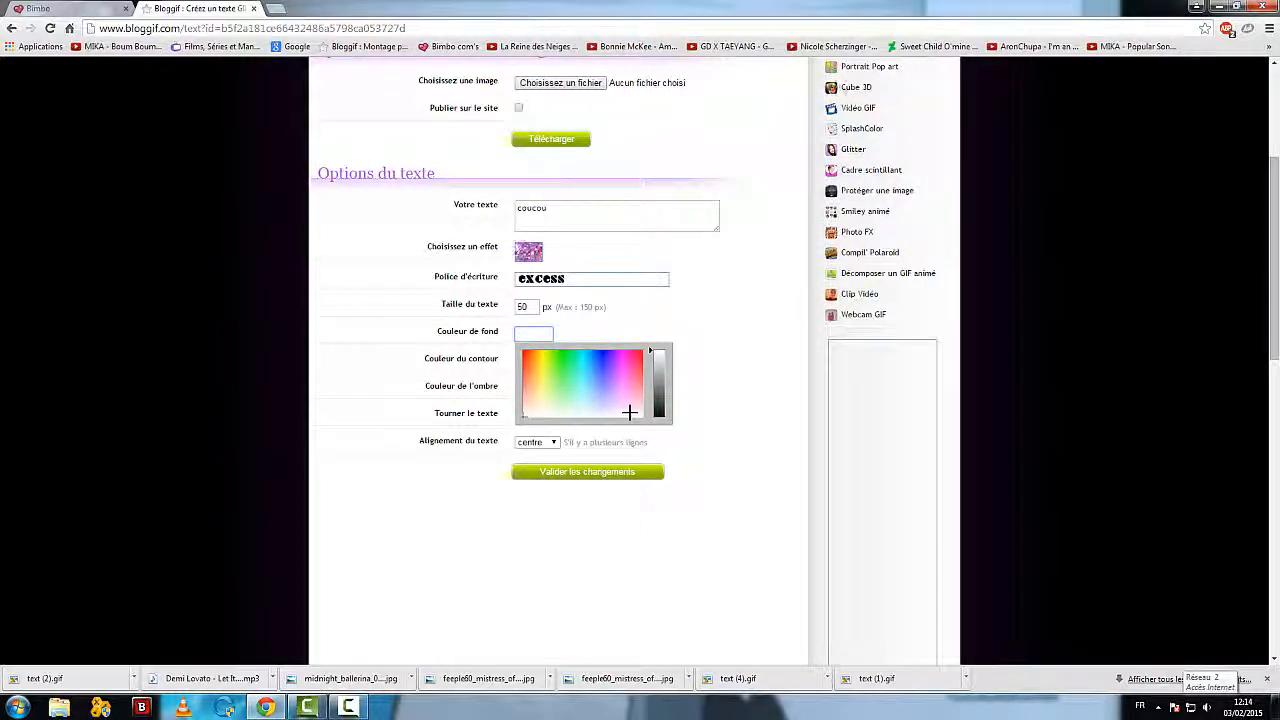
left_click(627, 414)
left_click(431, 485)
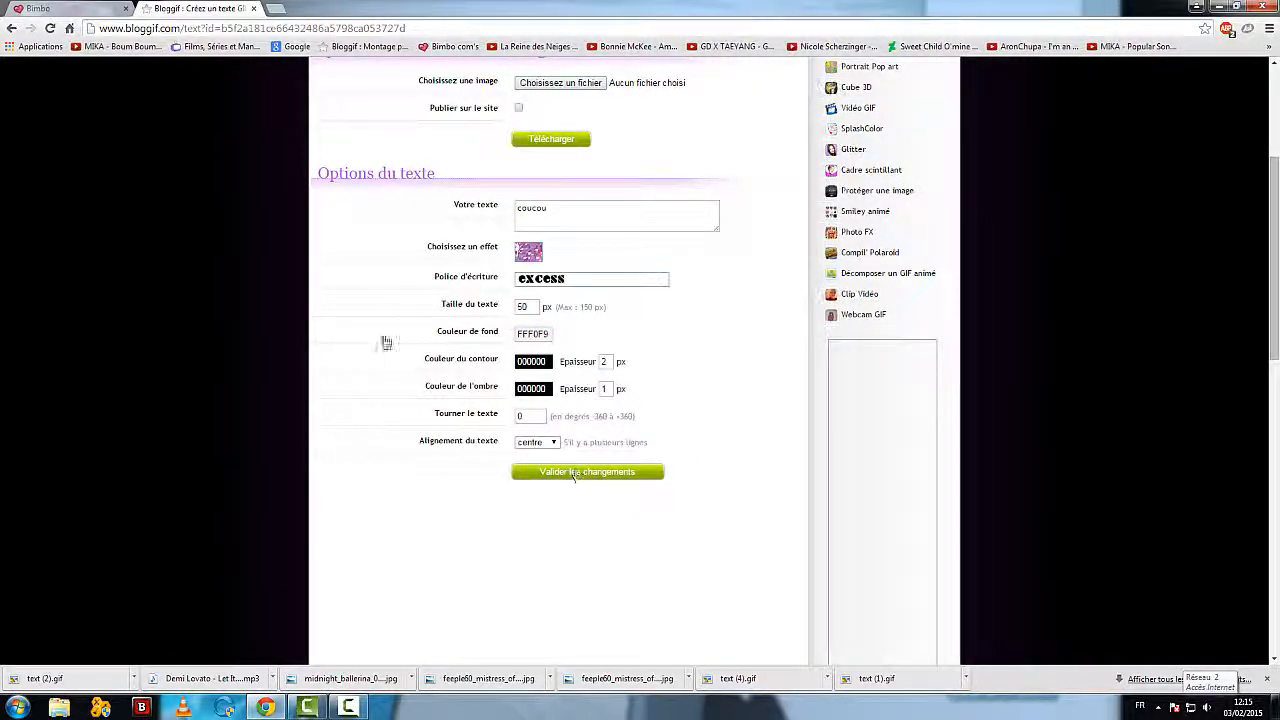
left_click(608, 473)
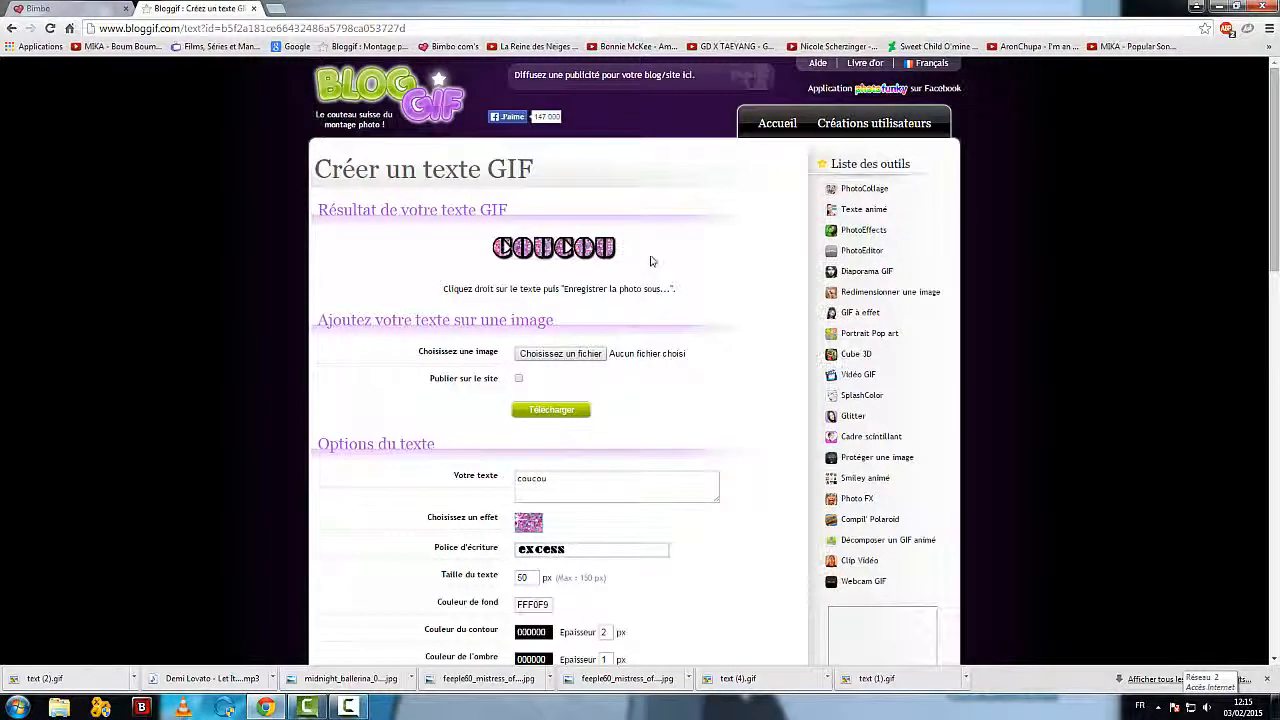
Step: Save the generated "coucou" GIF as text (3).gif in the Vidéos library
right_click(560, 253)
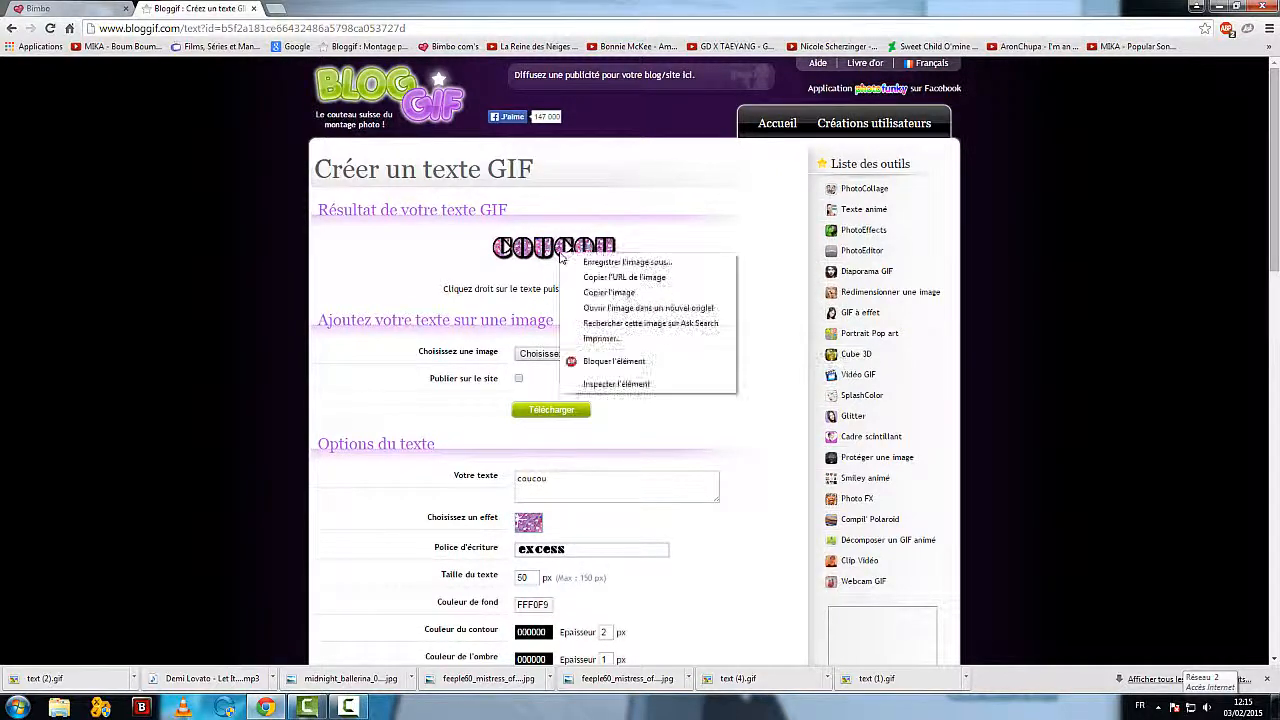
left_click(355, 293)
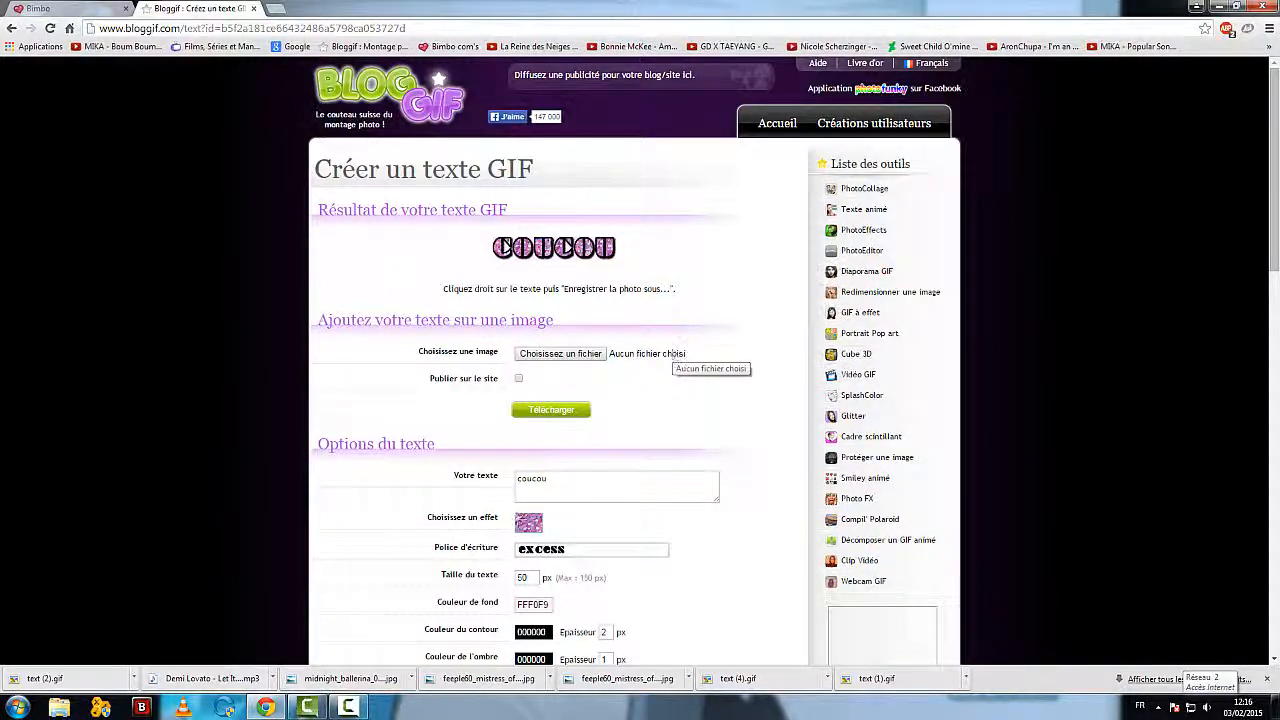
right_click(574, 254)
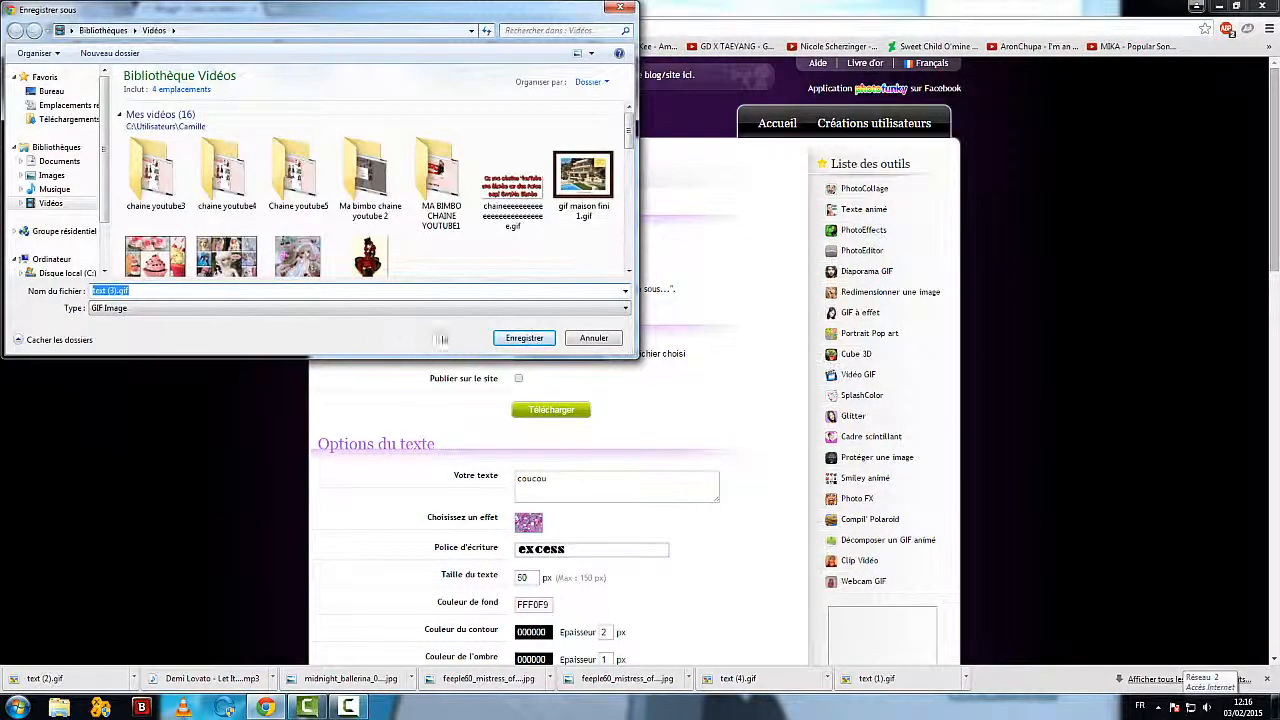
left_click(528, 338)
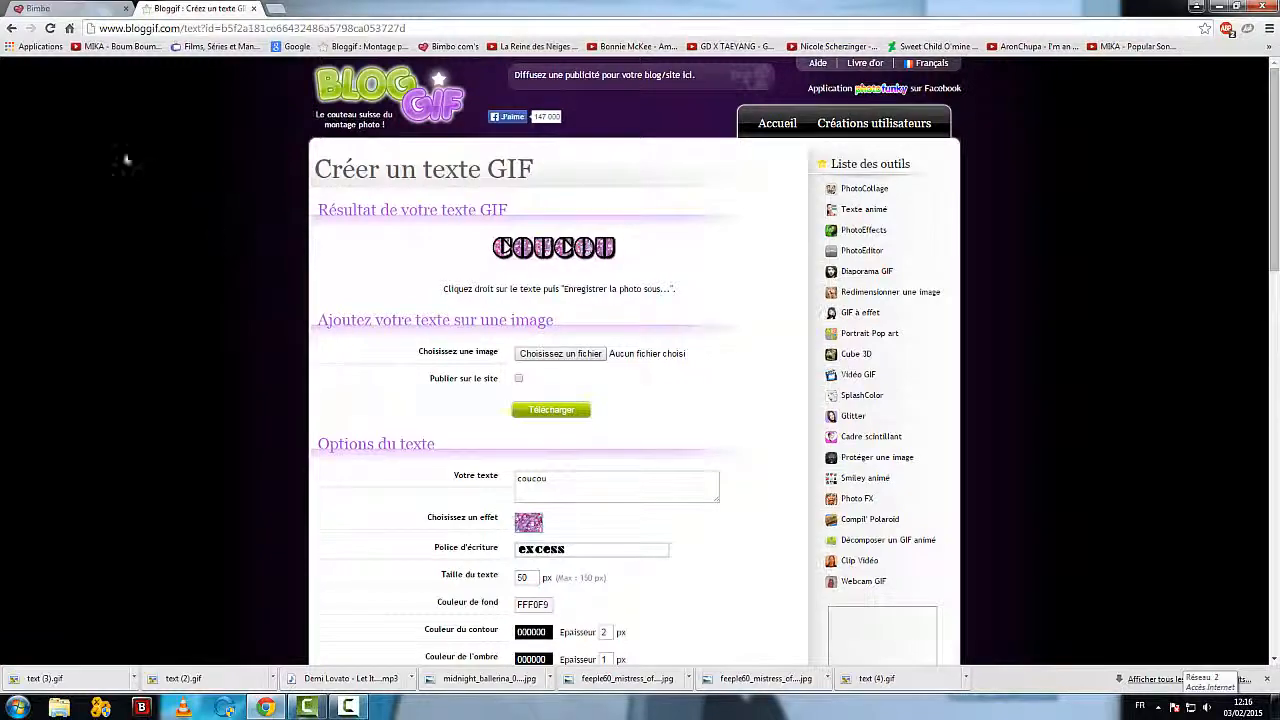
Step: Open the Ma Bimbo profile description for editing and add a new line after the "À Bientôt, J'espère" heading
left_click(53, 7)
scroll(250, 395, "up", 4)
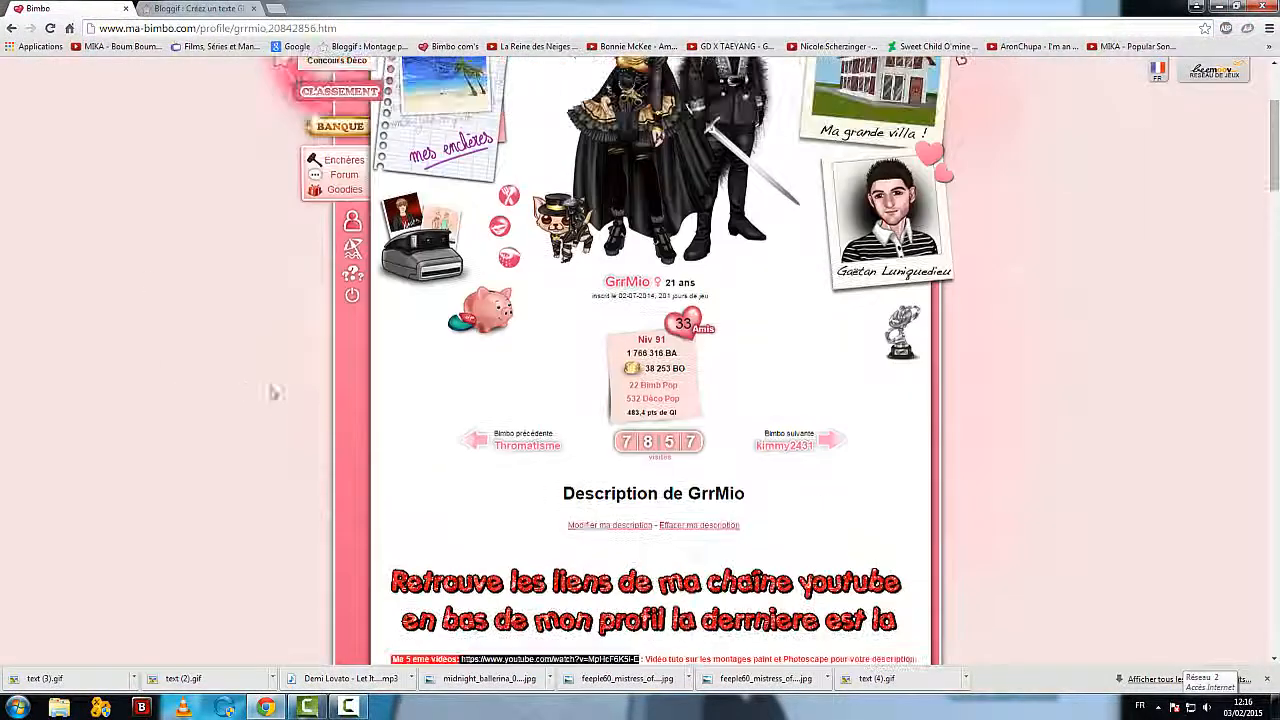
left_click(605, 524)
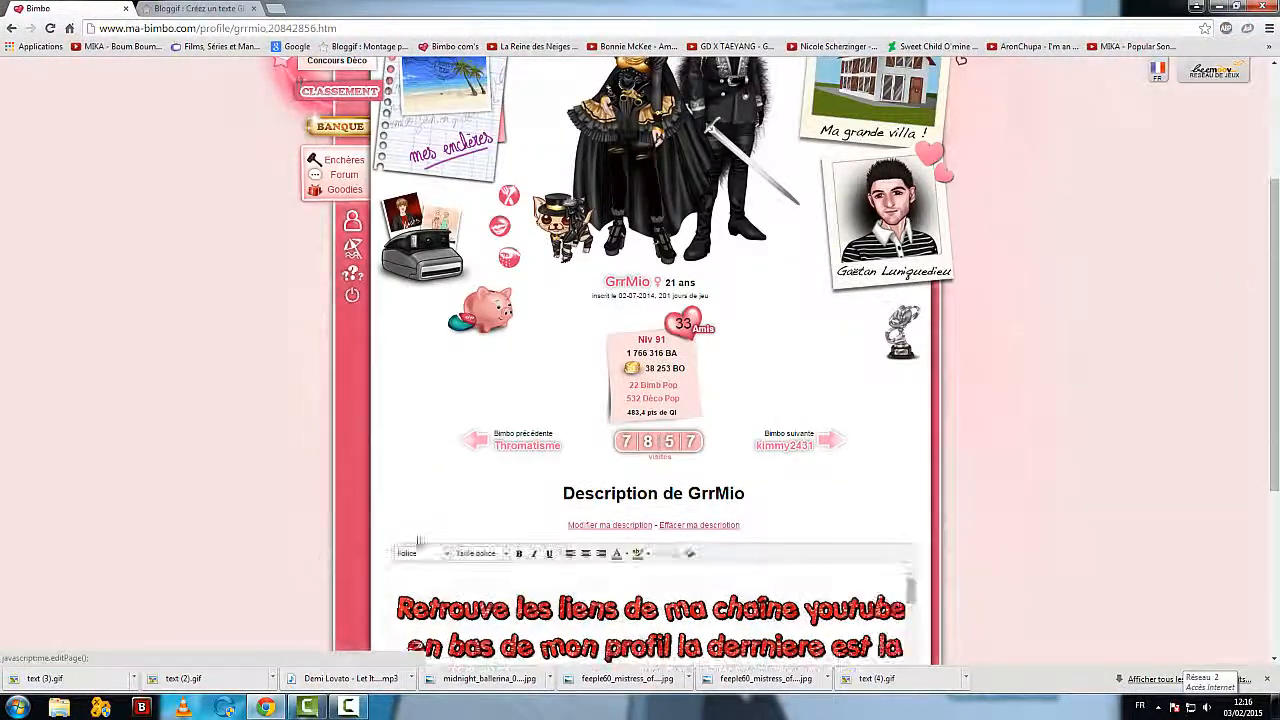
scroll(1069, 536, "down", 3)
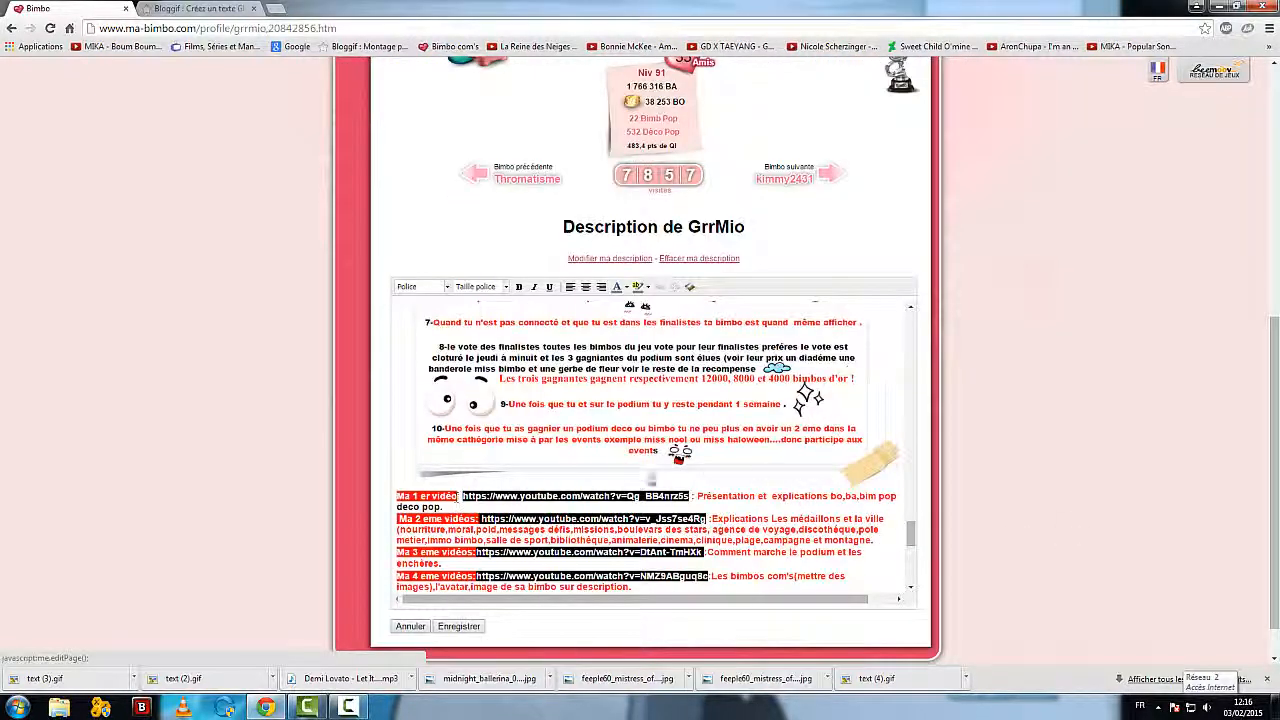
scroll(652, 478, "down", 10)
scroll(658, 472, "up", 7)
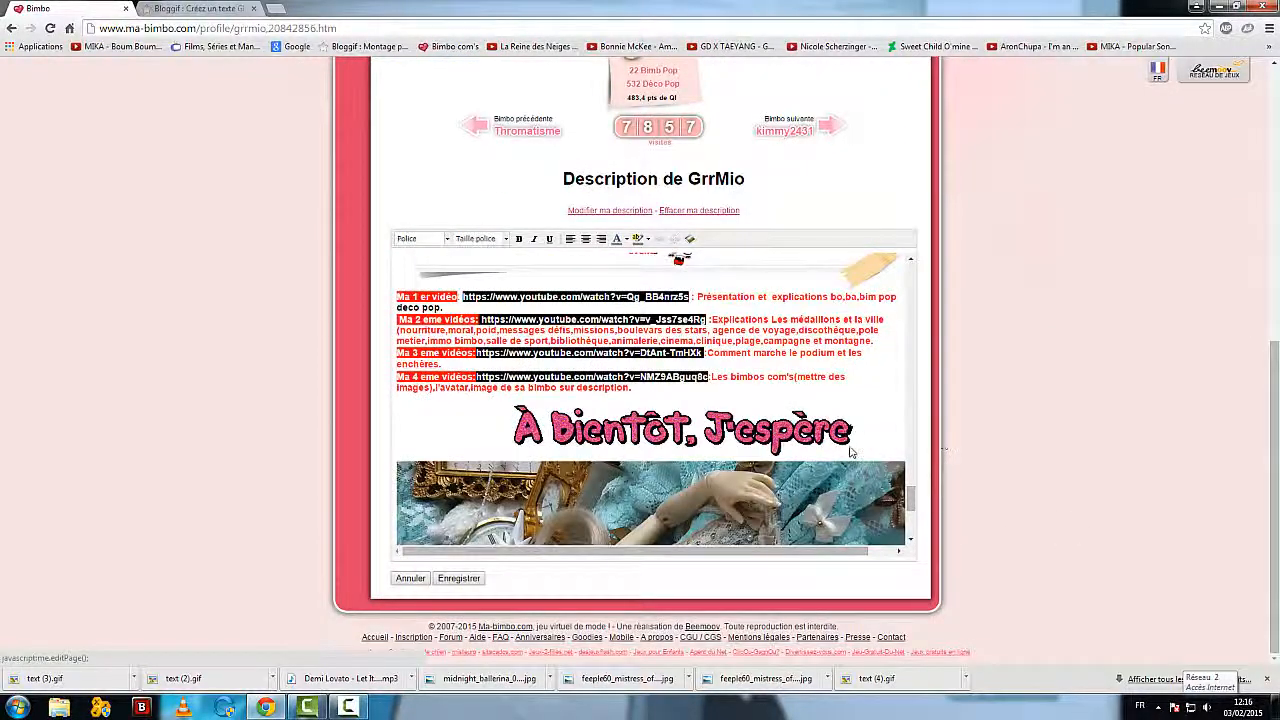
left_click(868, 433)
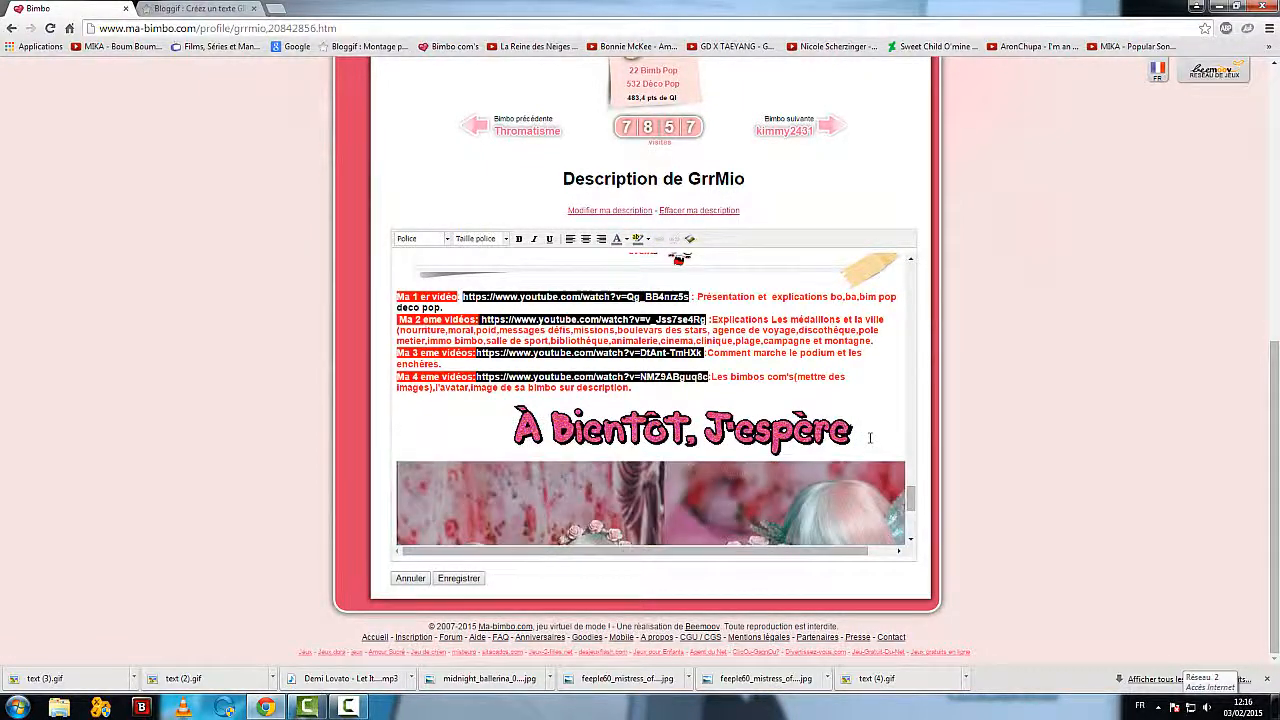
key("Return")
Step: Upload text (3).gif from the Vidéos library and insert it on the new line of the description
left_click(689, 239)
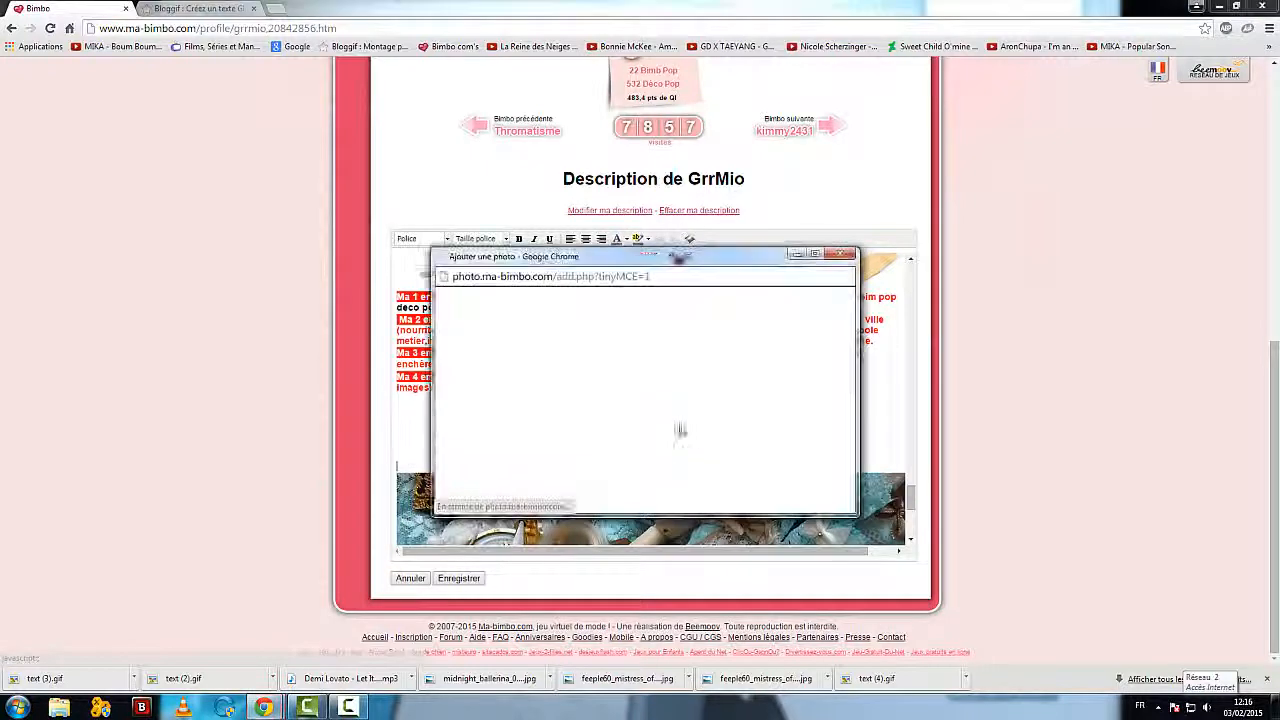
left_click(545, 366)
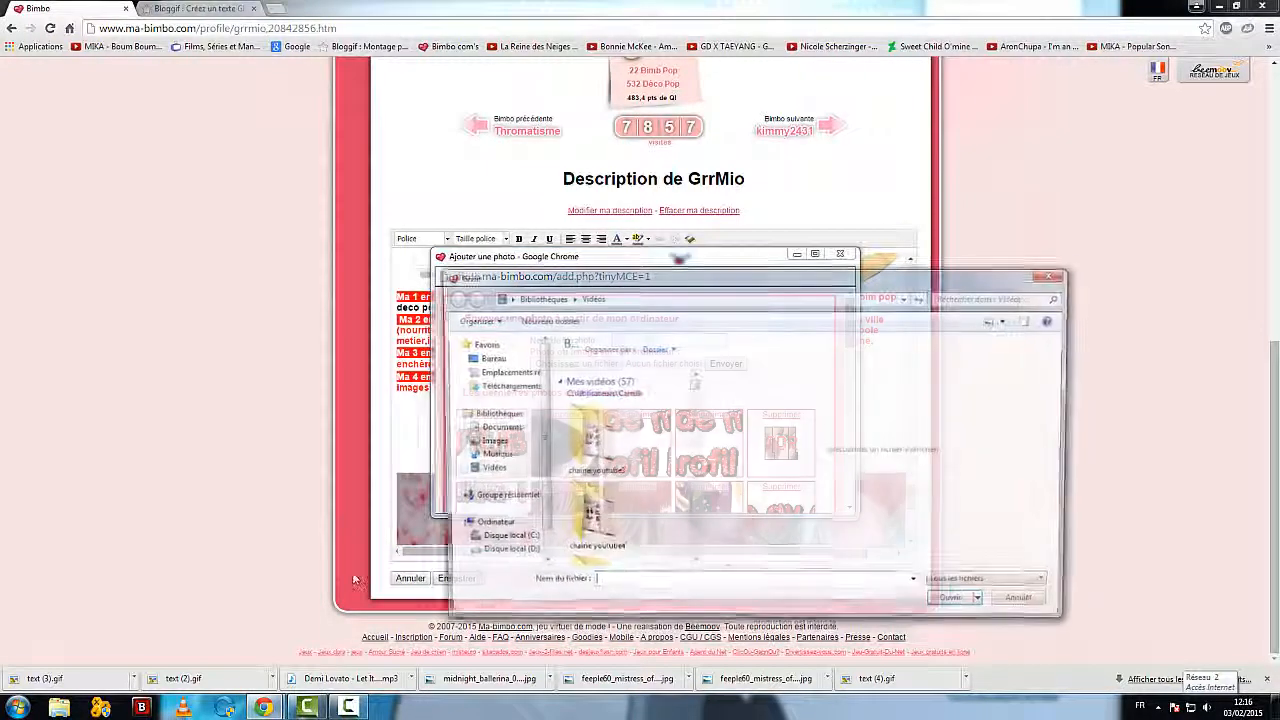
left_click_drag(697, 399, 707, 497)
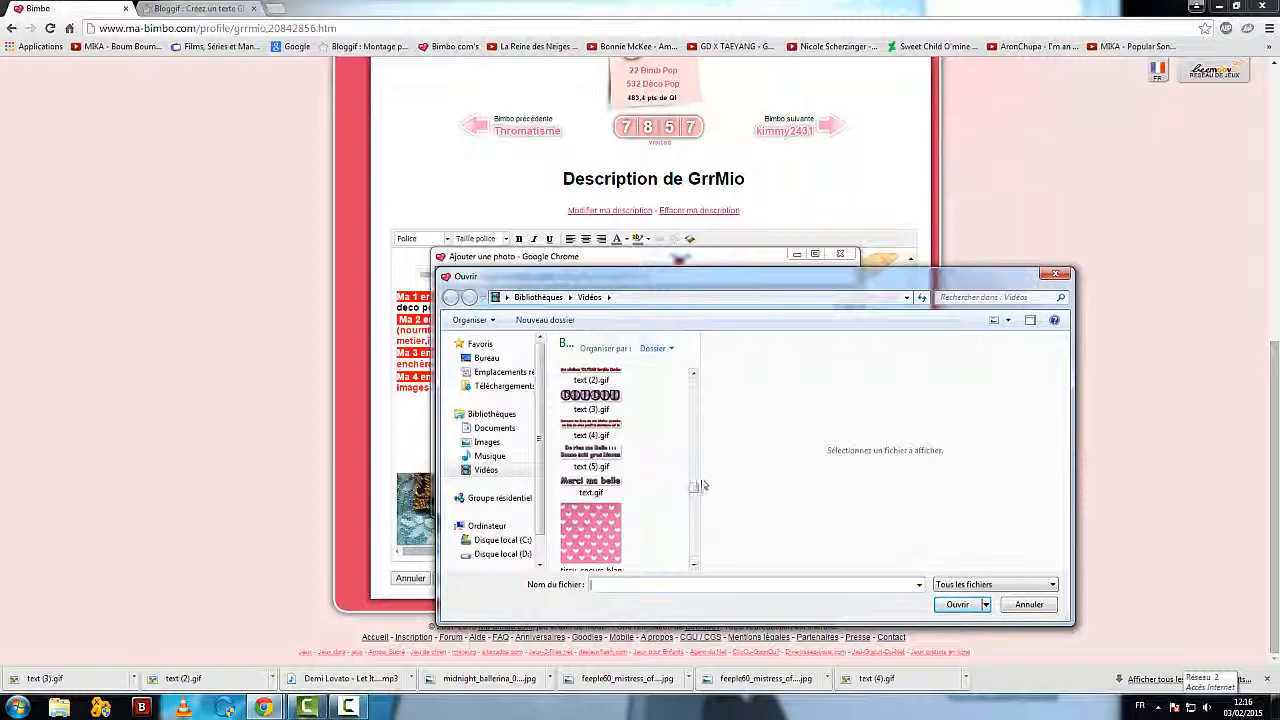
left_click(617, 380)
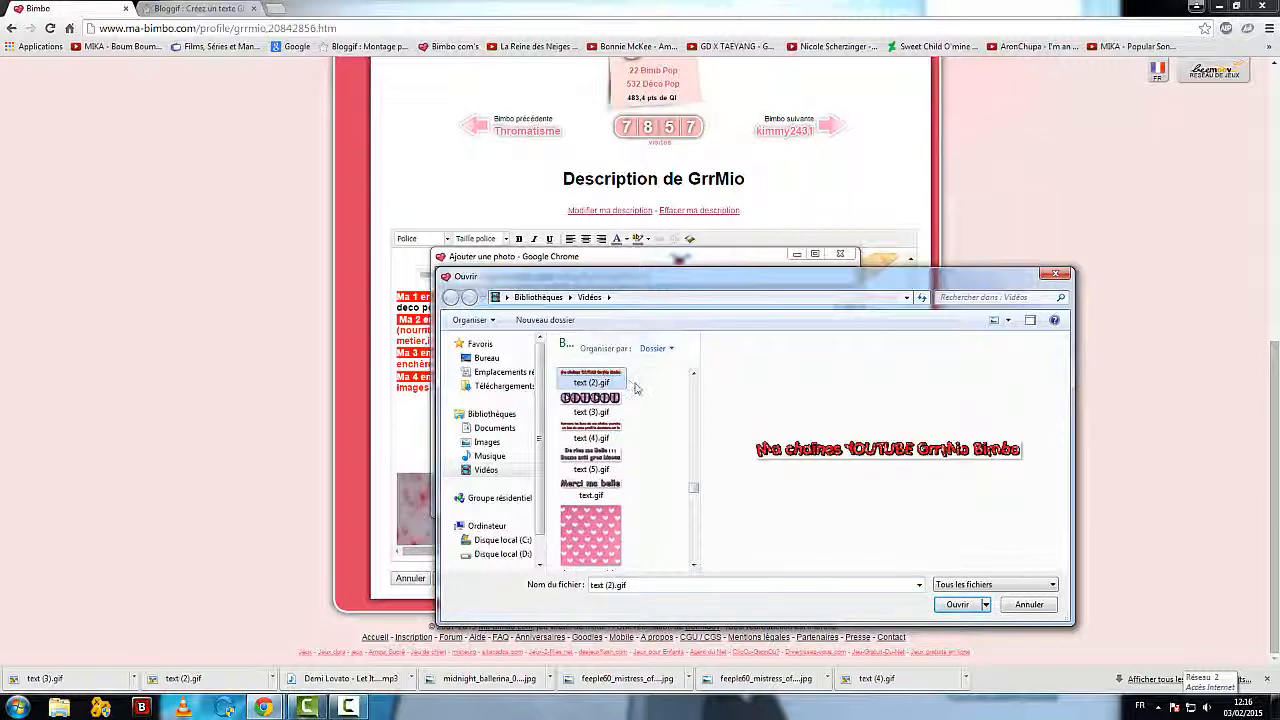
left_click(599, 412)
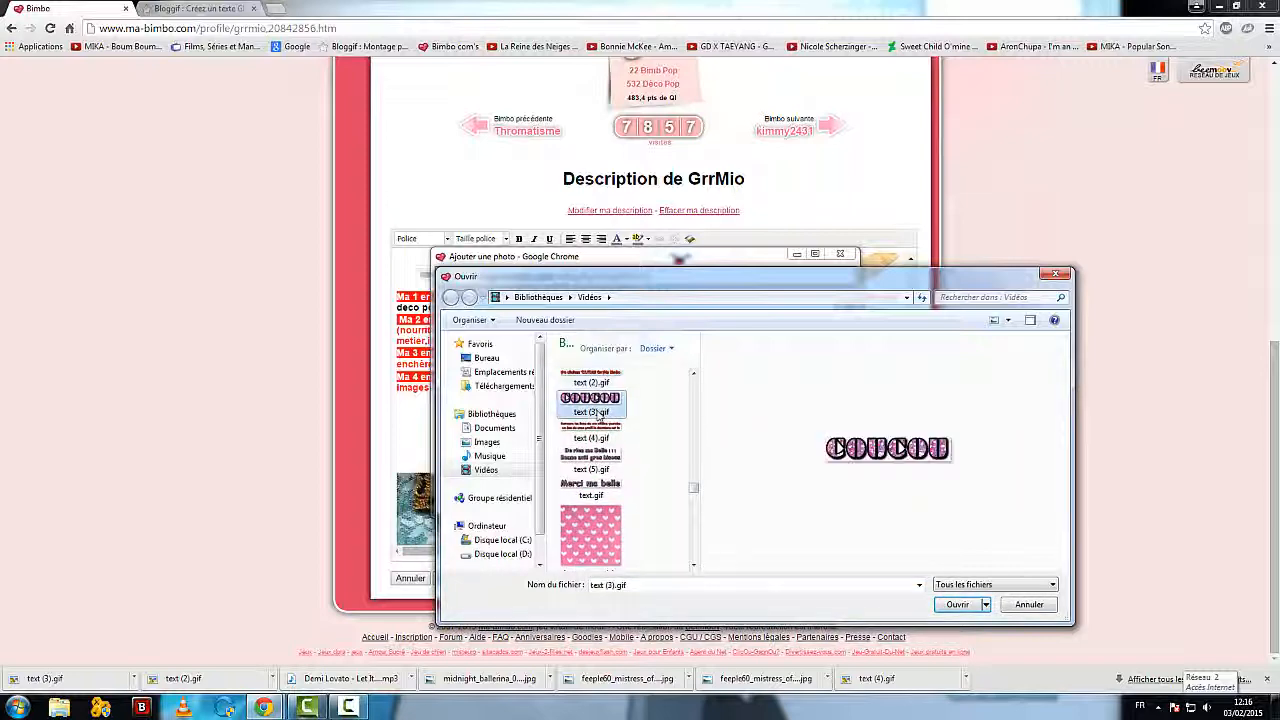
left_click(957, 604)
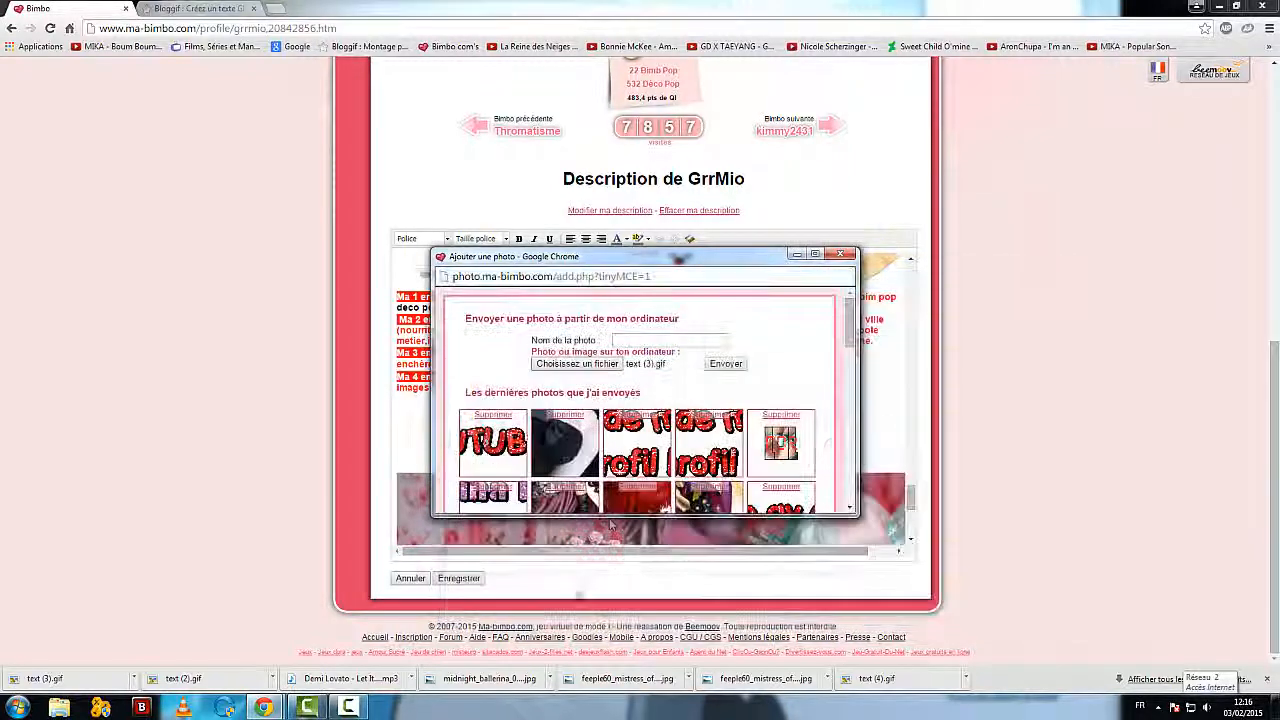
left_click(725, 364)
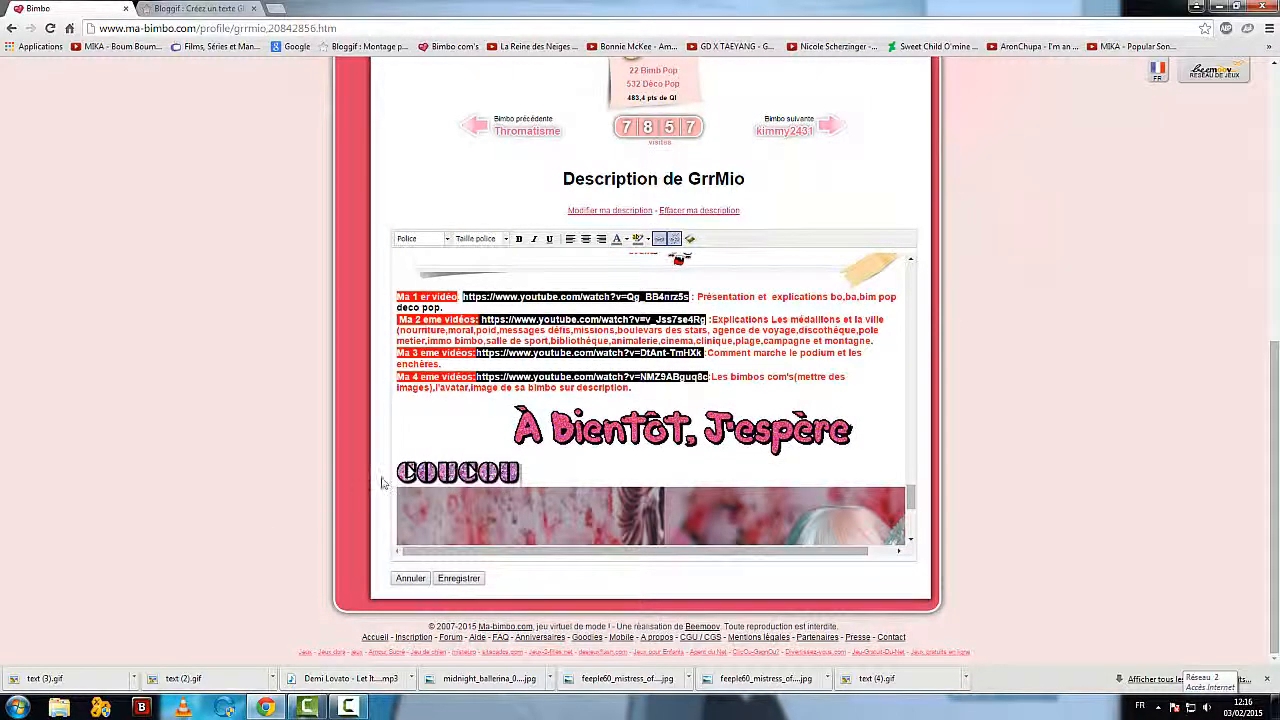
Step: Move the "coucou" image to around the middle of its line beneath the "À Bientôt, J'espère" heading
left_click(440, 474)
left_click(541, 469)
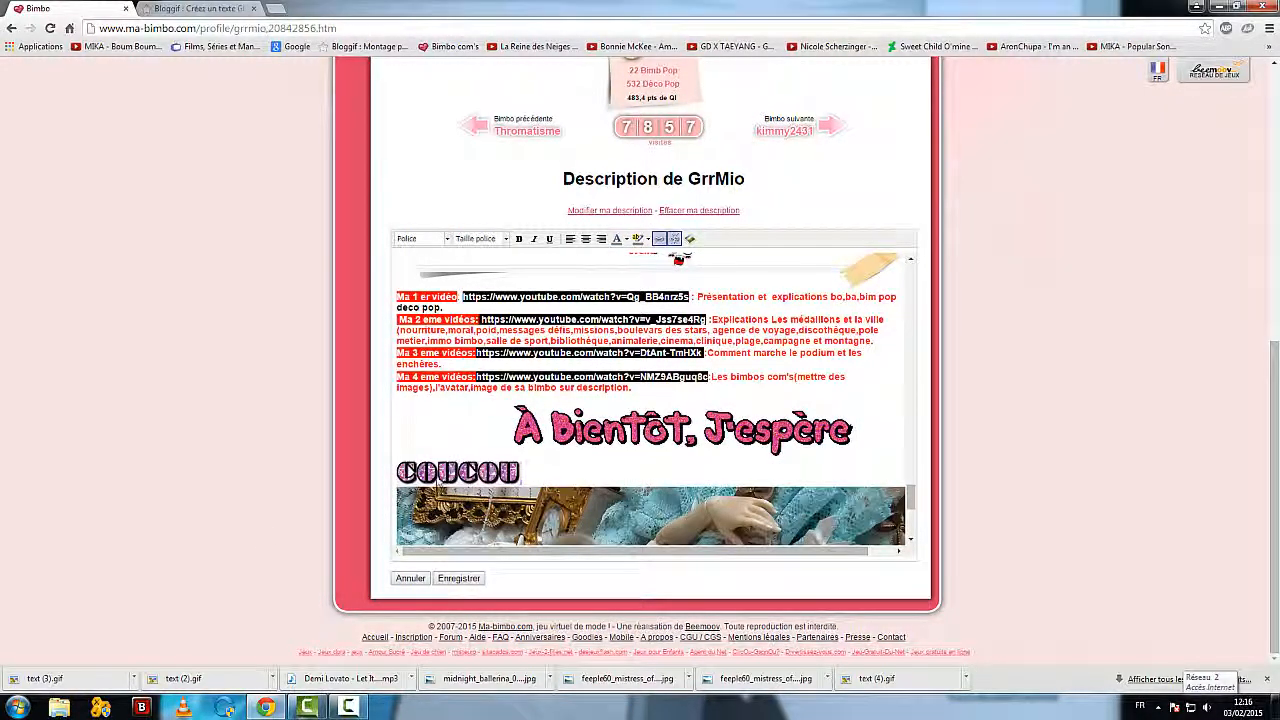
left_click_drag(521, 477, 384, 485)
left_click(540, 475)
key("Left")
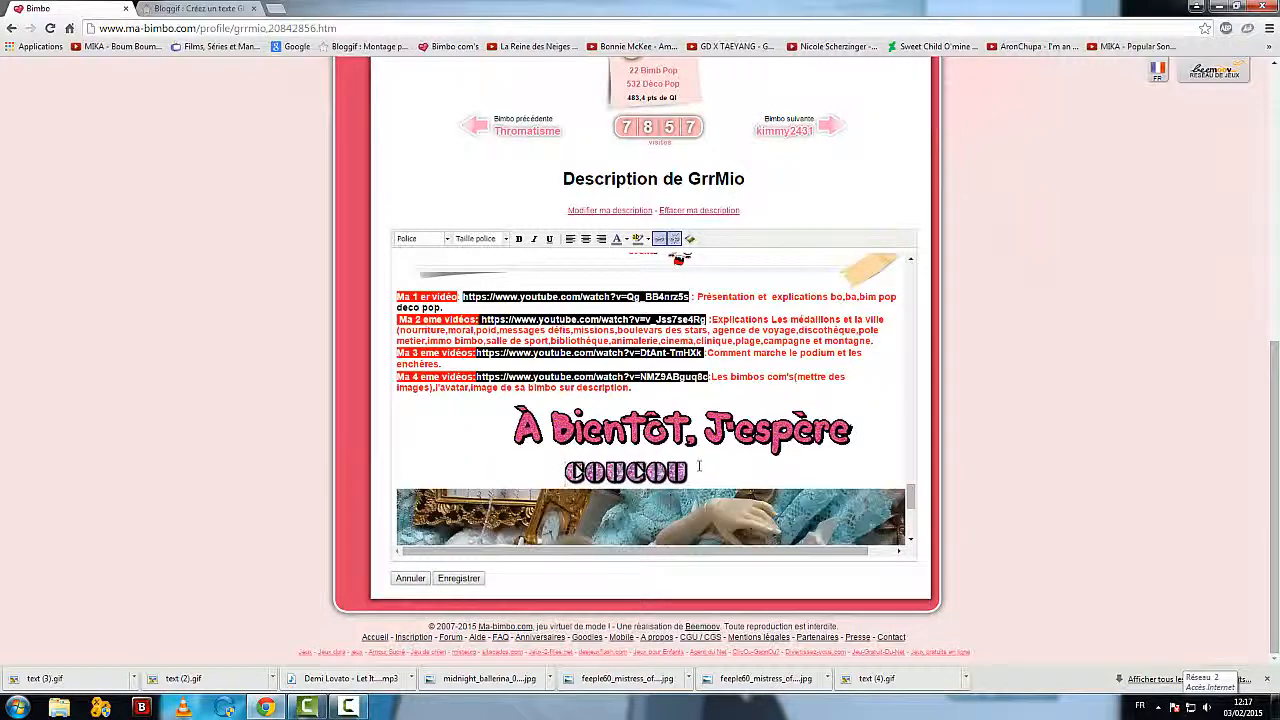
left_click(660, 476)
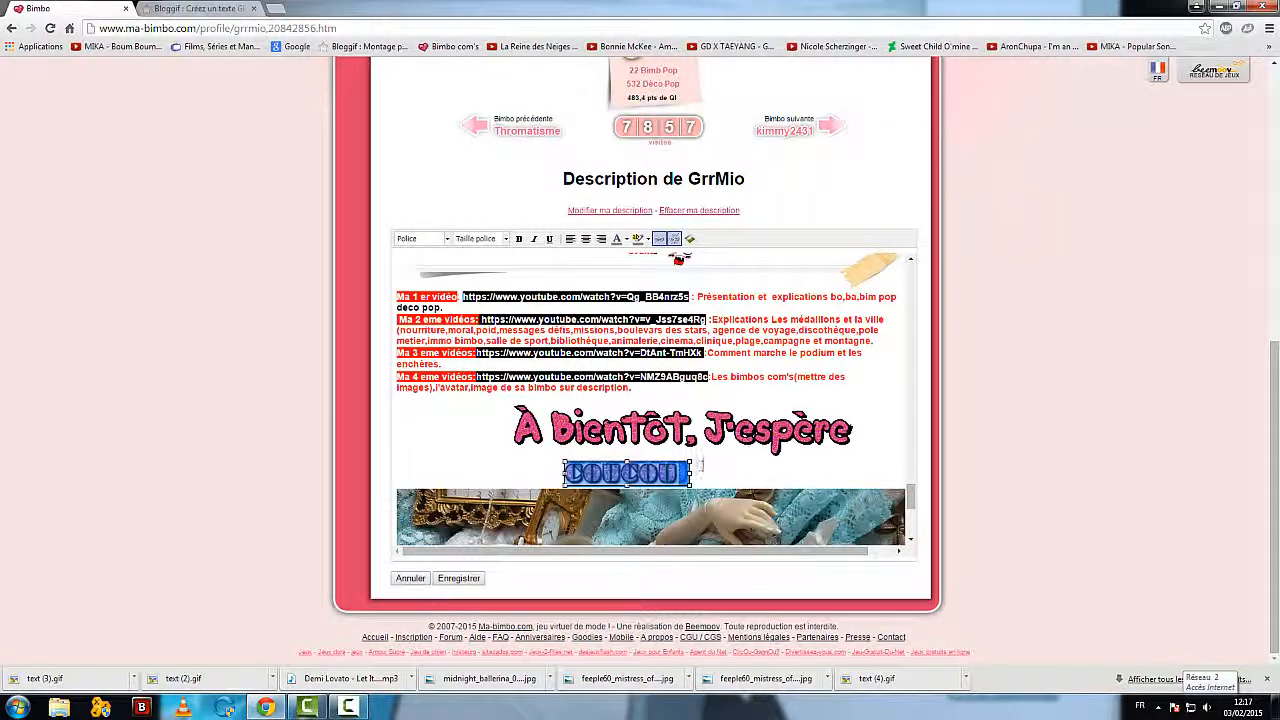
left_click(703, 472)
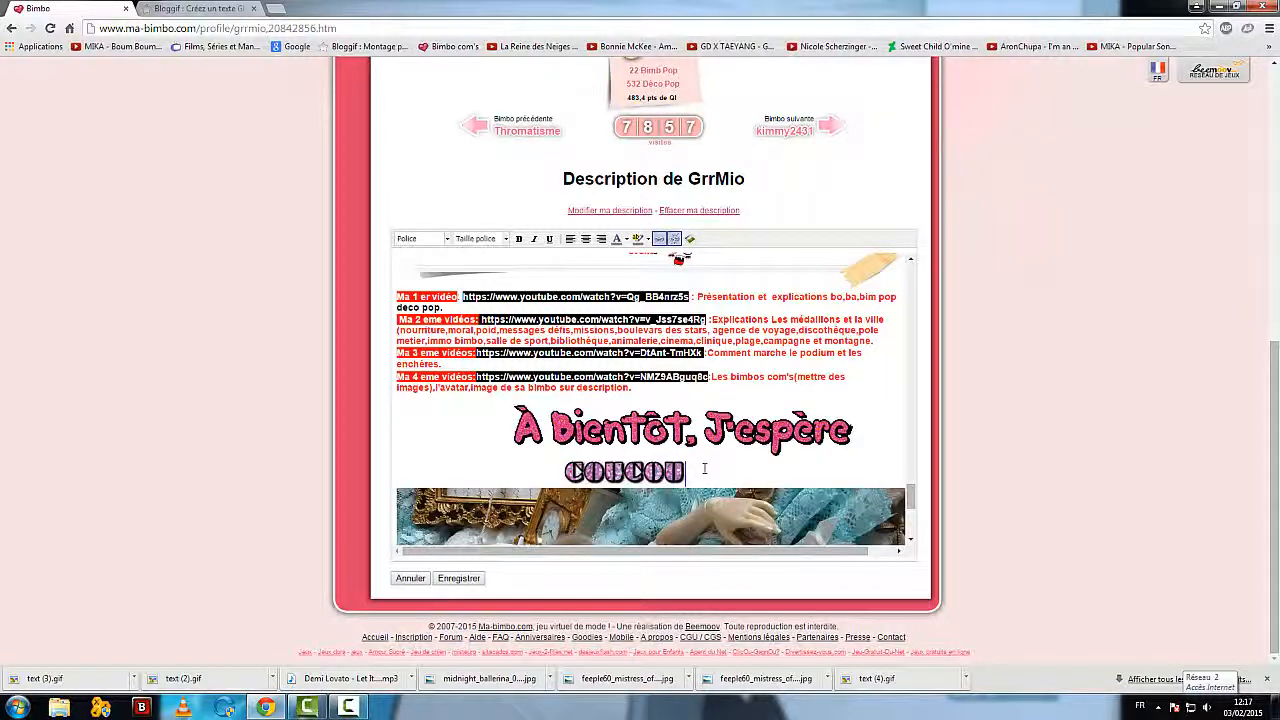
left_click(657, 428)
right_click(745, 437)
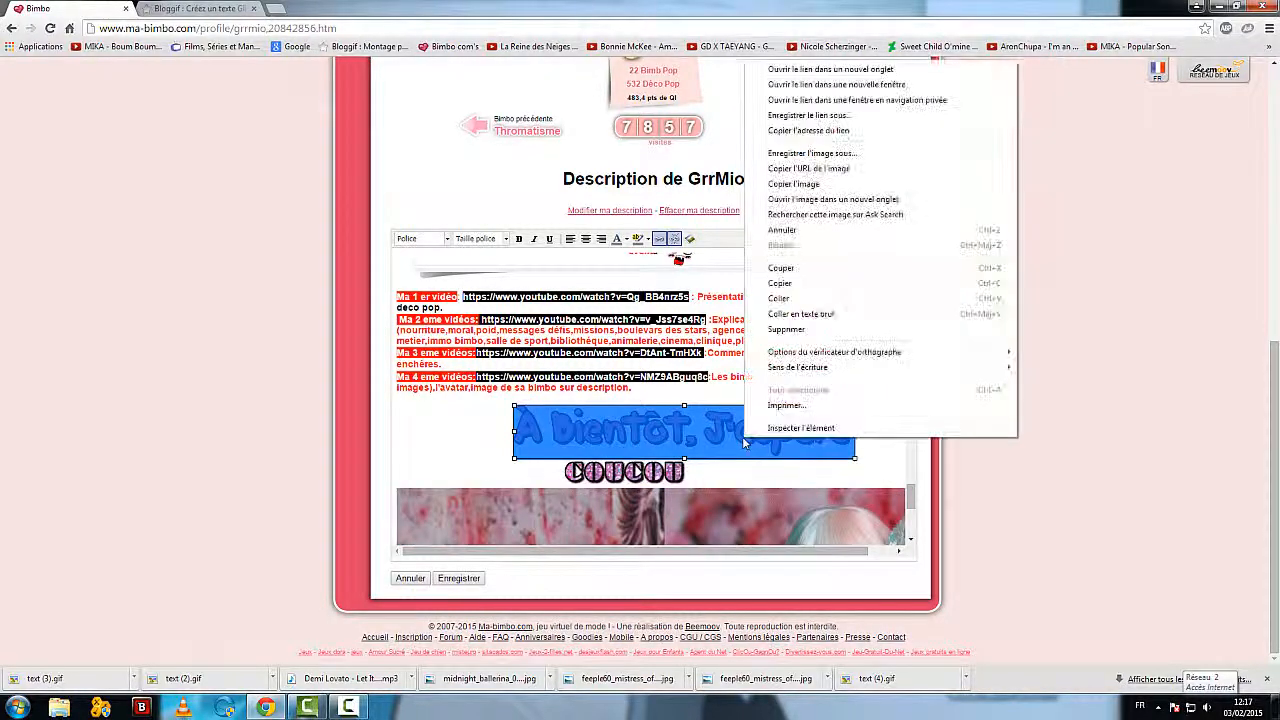
left_click(461, 455)
Step: Copy the red "Retrouve les liens de ma chaîne youtube" banner from the description and open the profile's Bimbo com's page
scroll(543, 471, "down", 4)
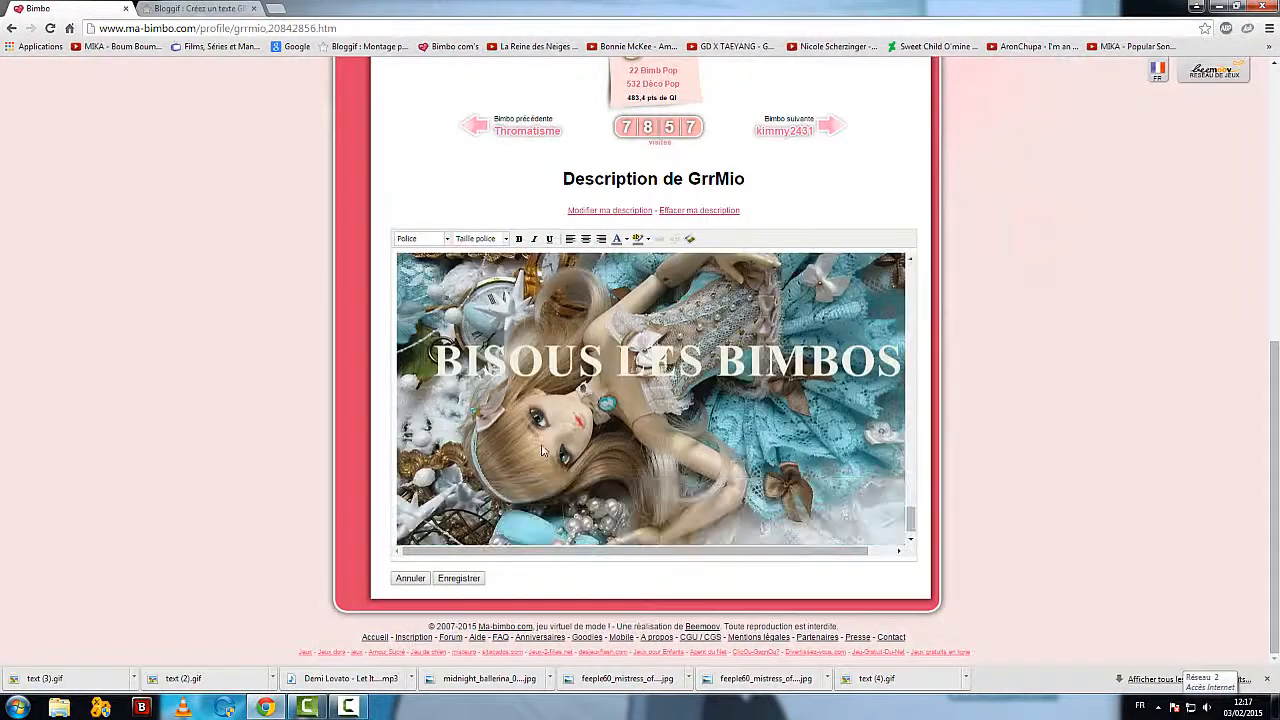
scroll(543, 471, "up", 8)
scroll(543, 452, "up", 10)
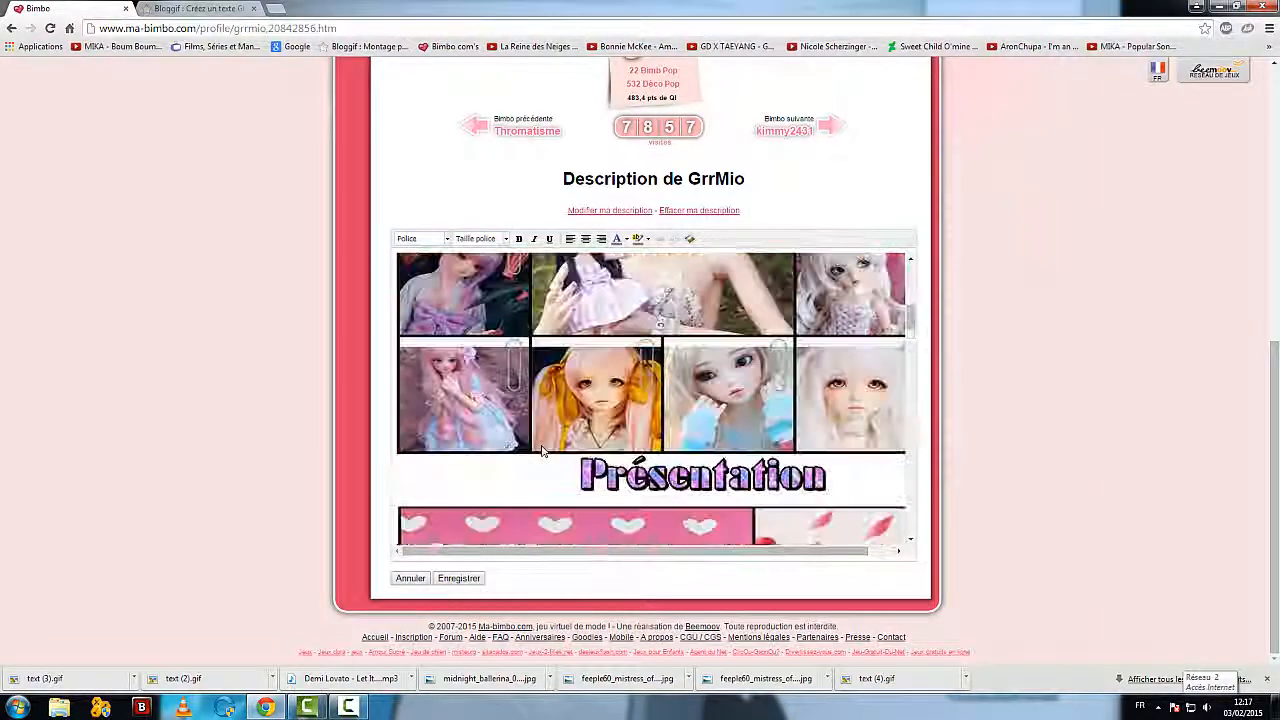
scroll(543, 452, "up", 8)
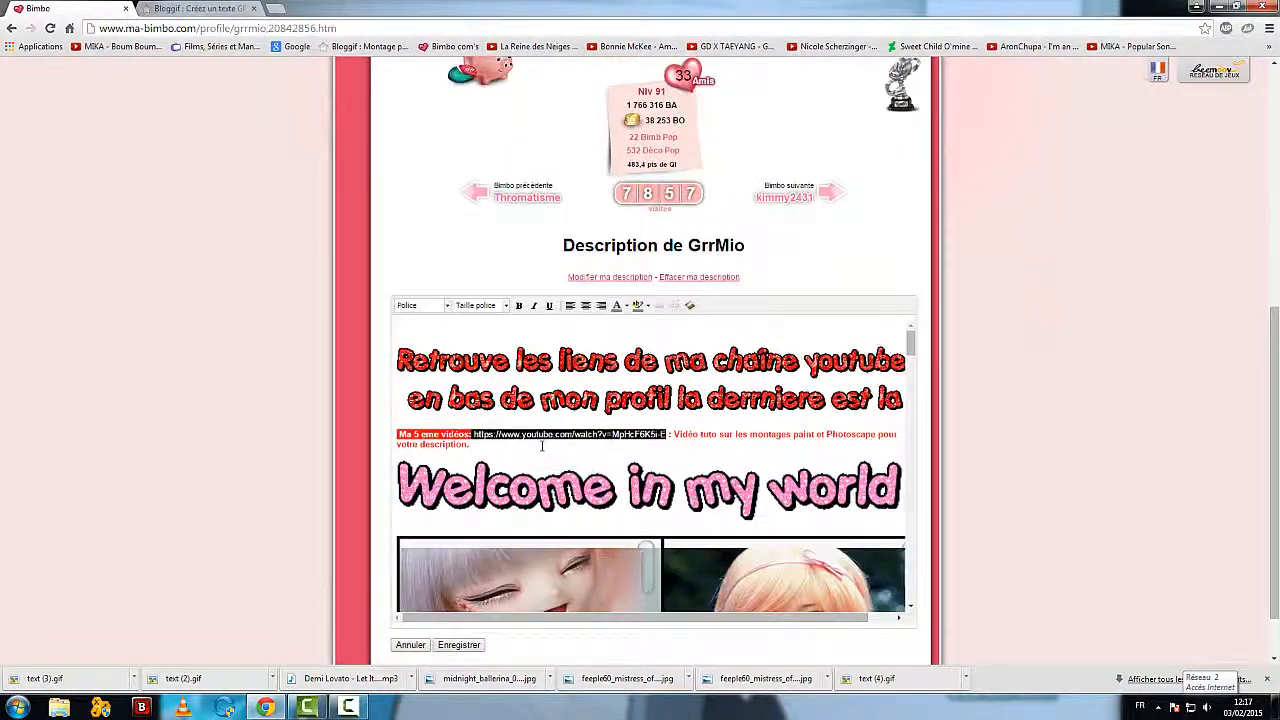
scroll(571, 345, "up", 2)
left_click(578, 513)
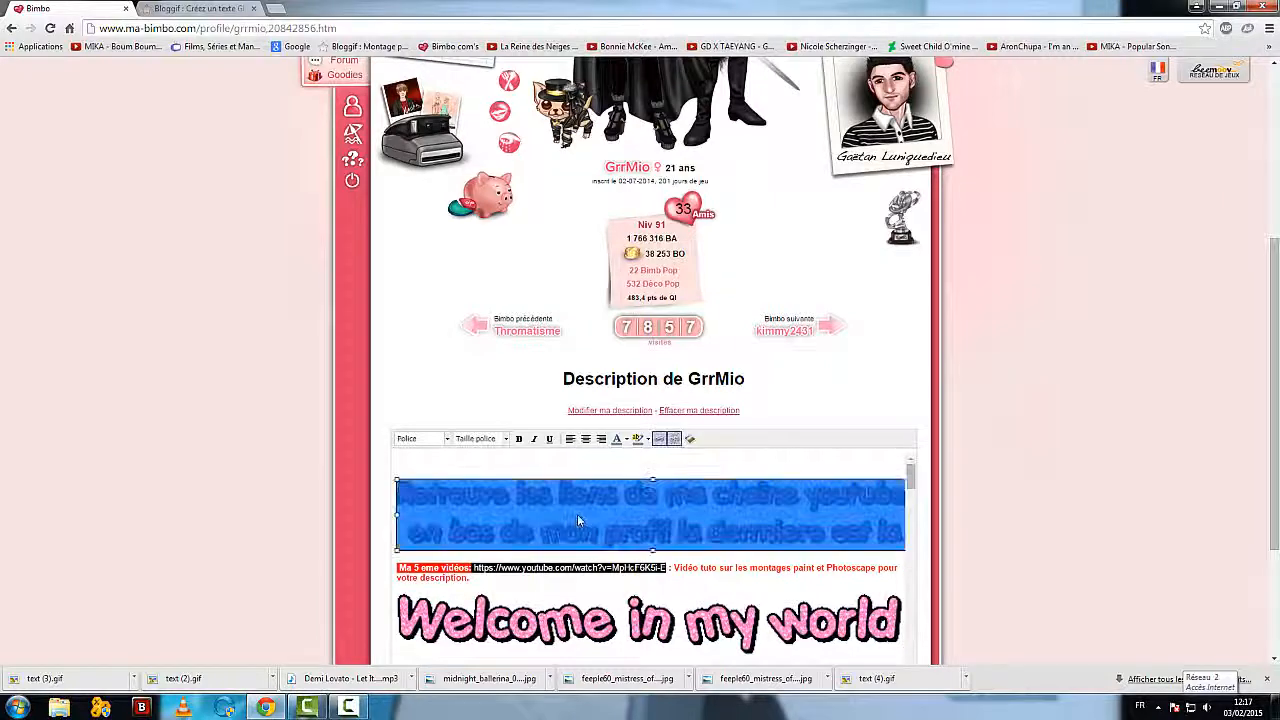
right_click(579, 512)
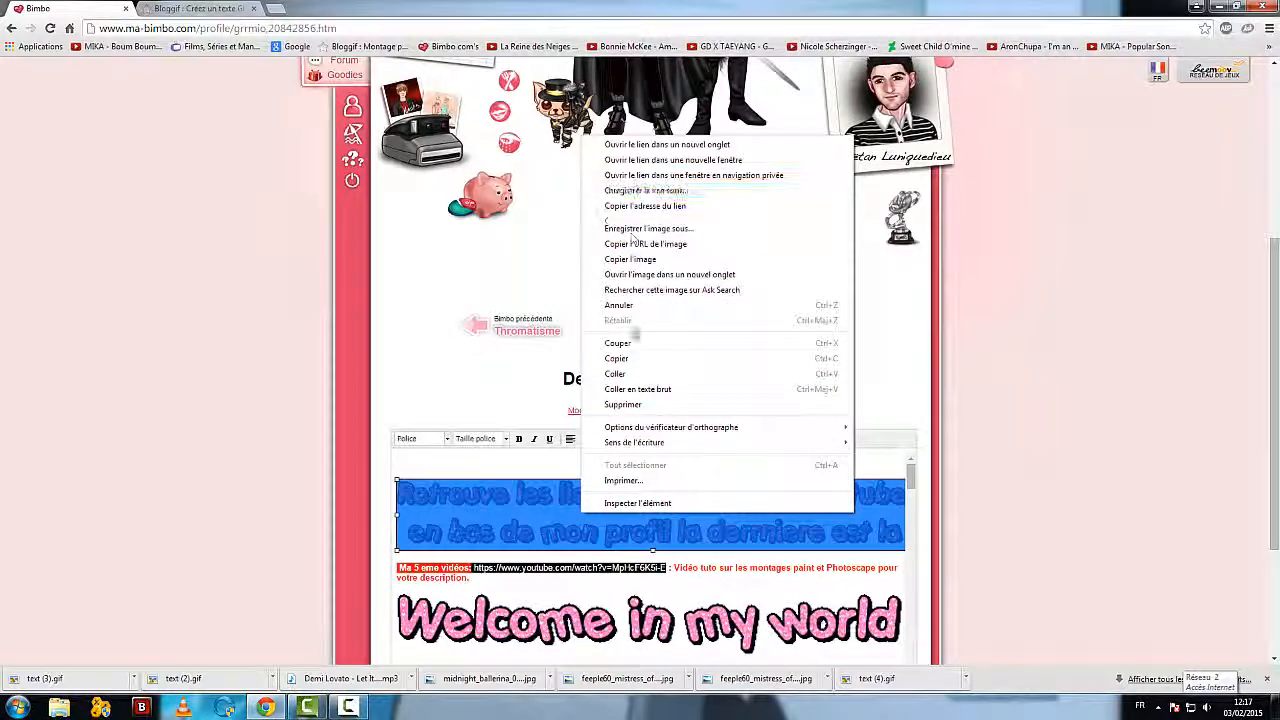
left_click(636, 360)
scroll(37, 443, "up", 3)
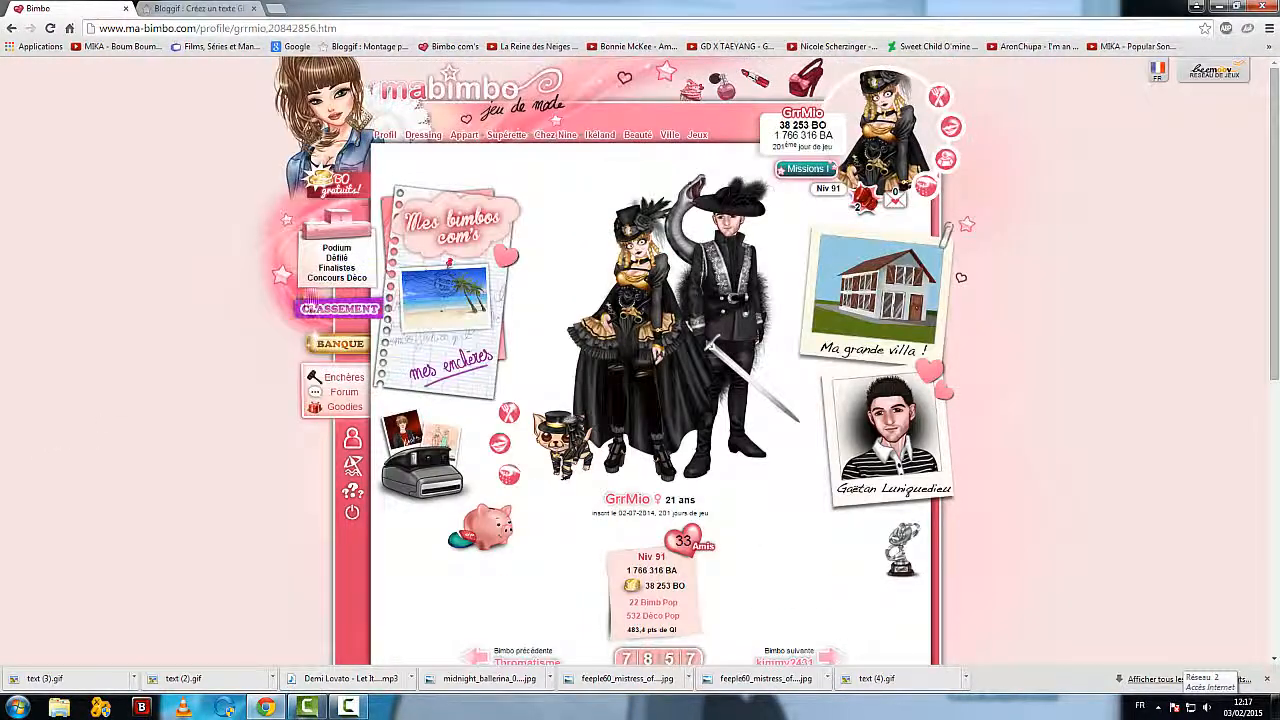
left_click(437, 246)
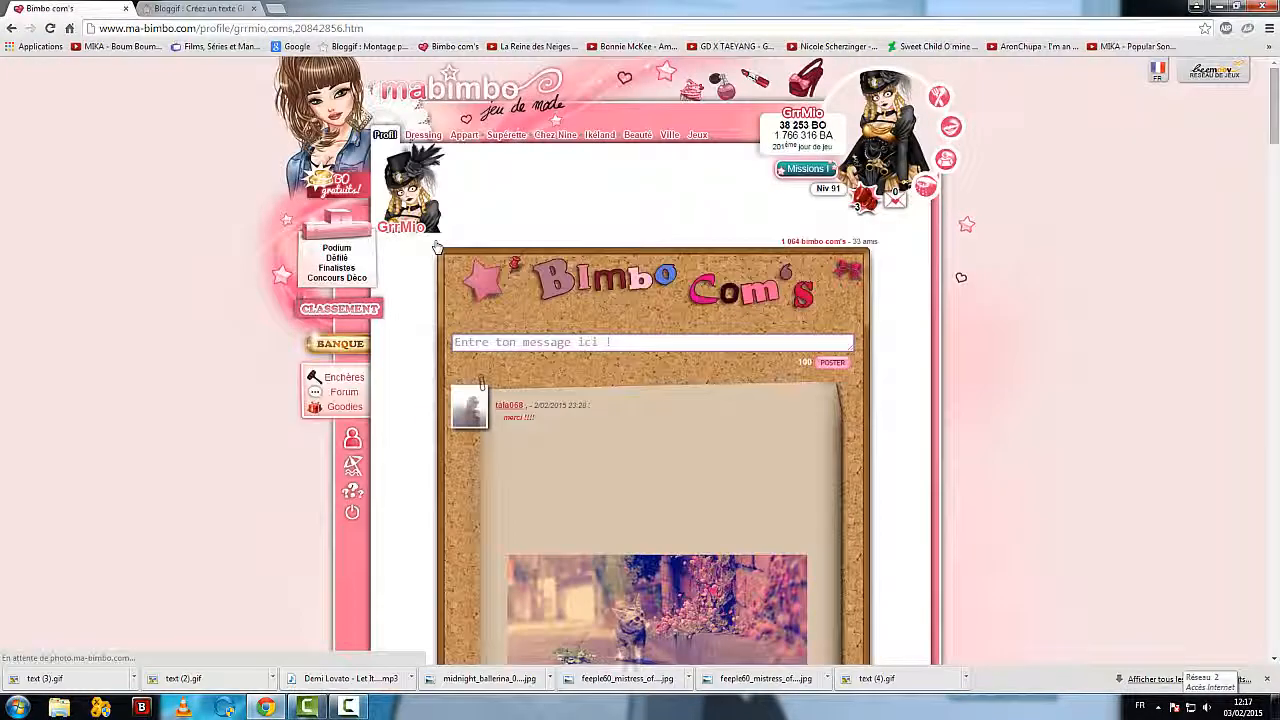
Step: Open the Bimbo com's page of the player who posted the "Mdrr :DD" message on the board
scroll(420, 395, "down", 4)
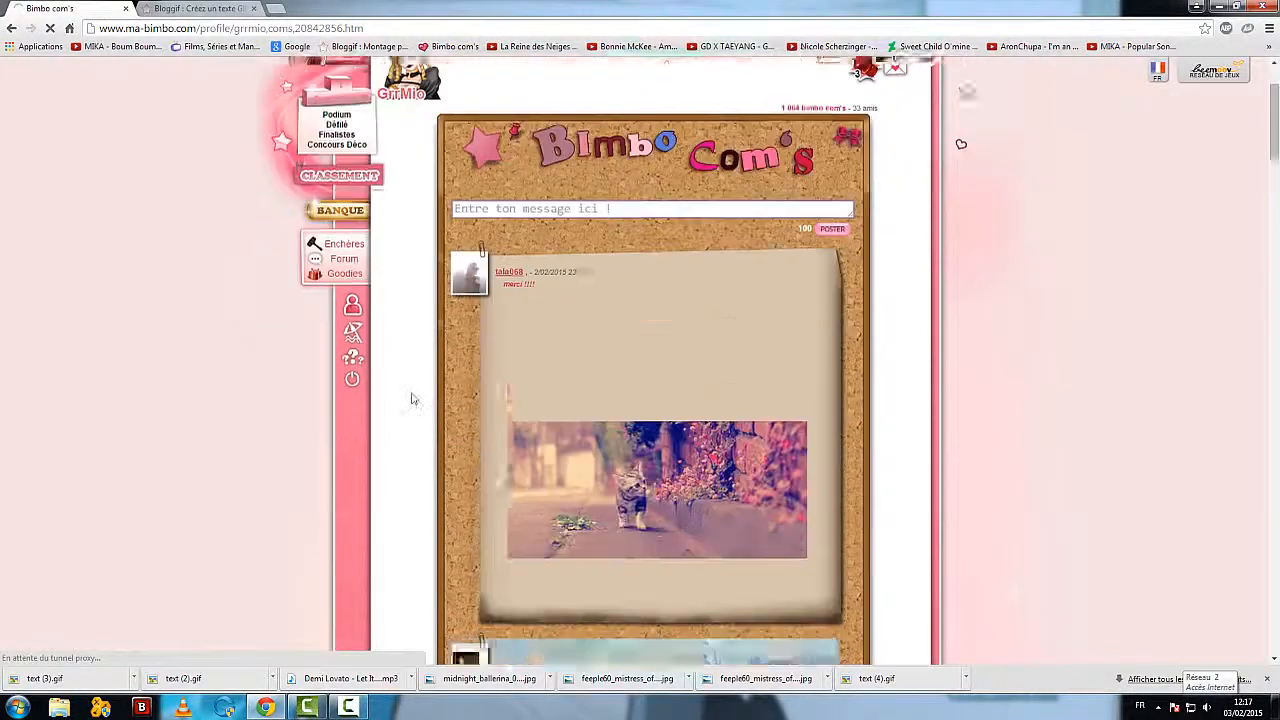
scroll(430, 400, "down", 3)
scroll(430, 400, "down", 2)
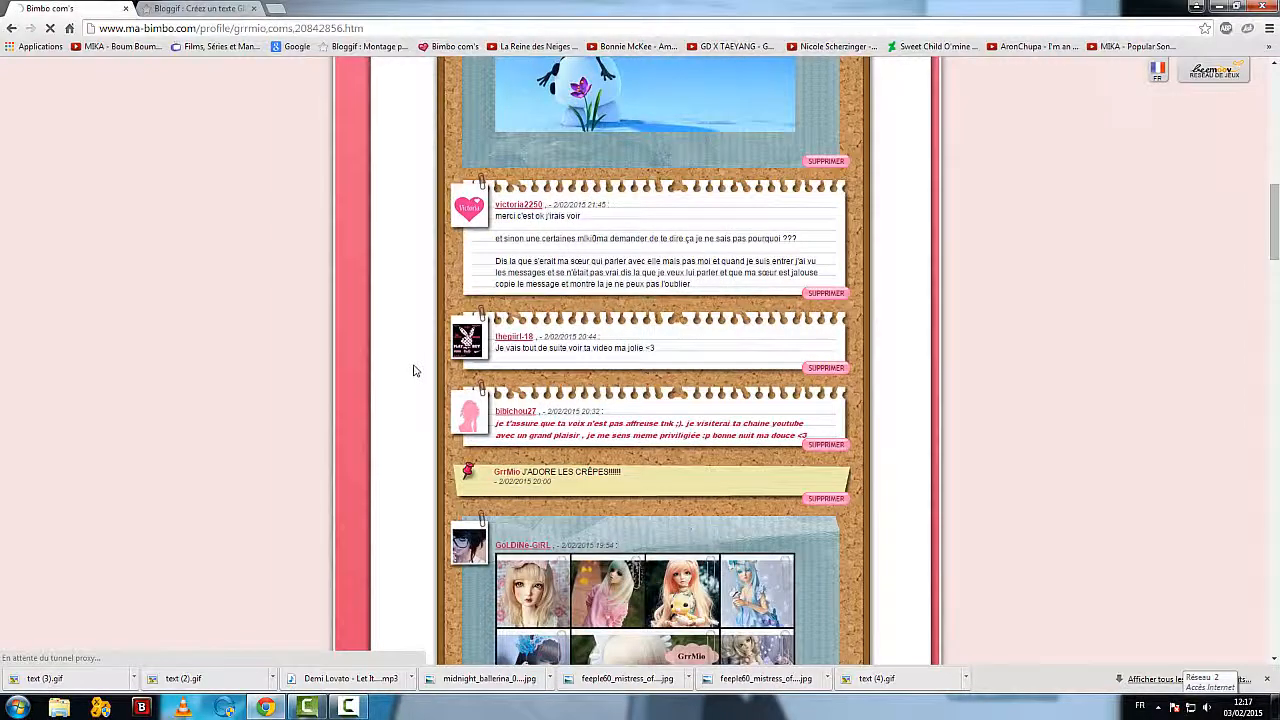
scroll(415, 370, "down", 3)
scroll(415, 370, "down", 2)
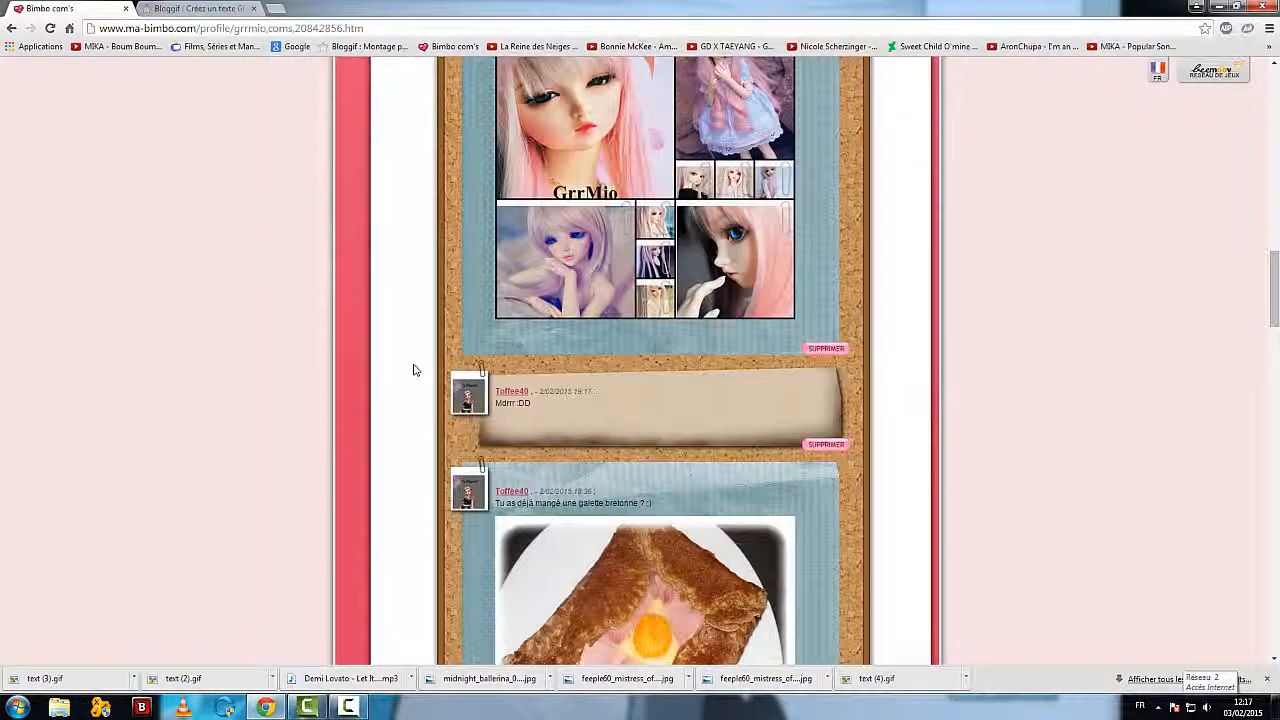
left_click(515, 392)
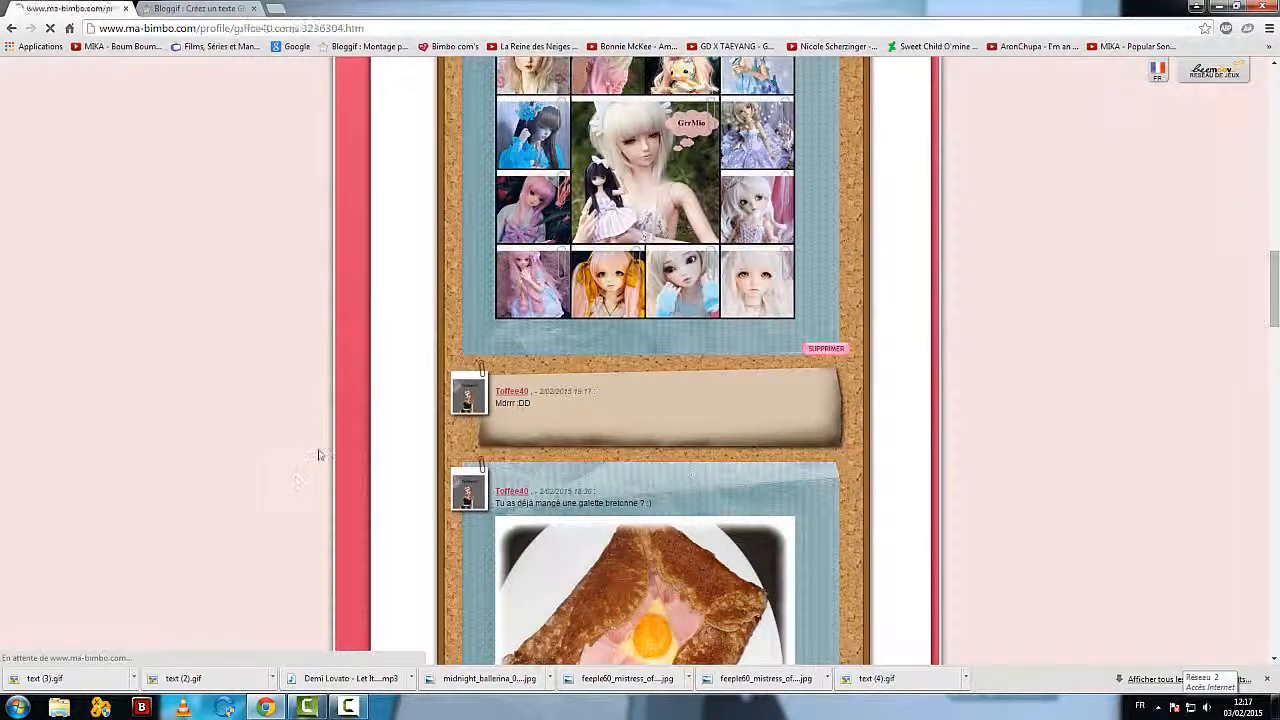
Step: Paste the copied red "Retrouve les liens de ma chaîne youtube" banner into the new message field at the end of the player's board
scroll(418, 458, "down", 15)
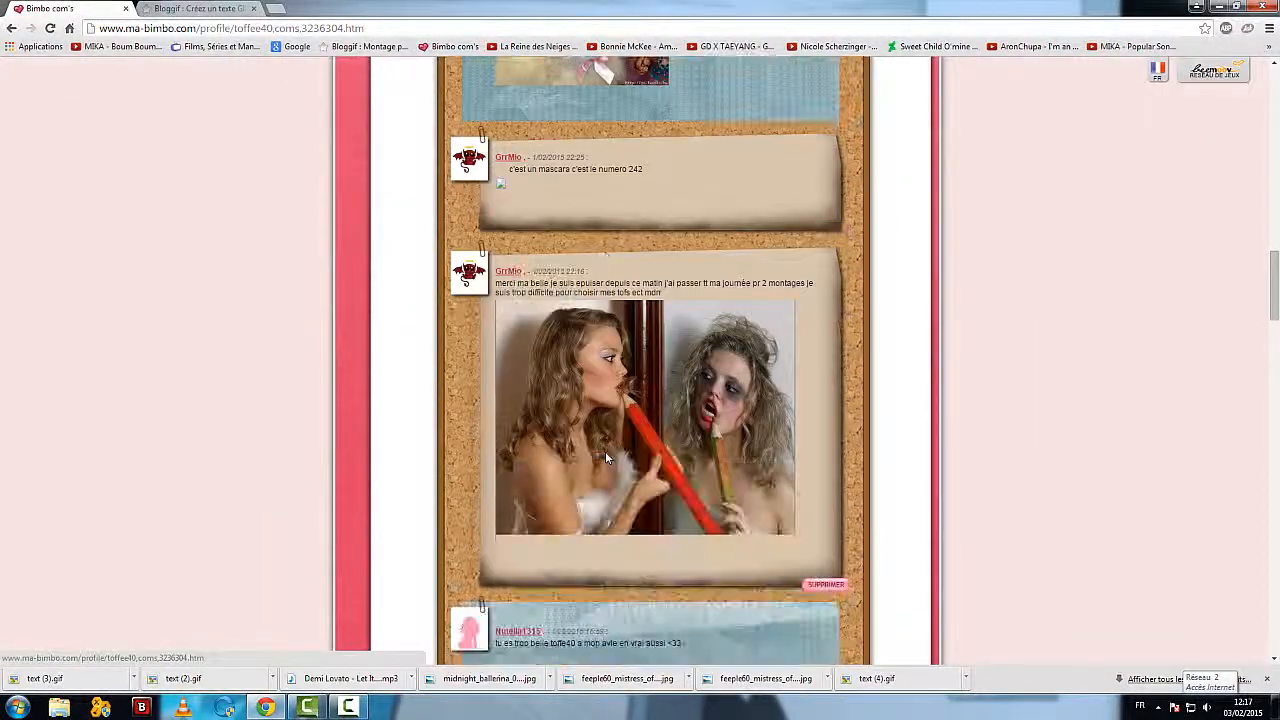
scroll(605, 451, "down", 13)
scroll(605, 451, "up", 13)
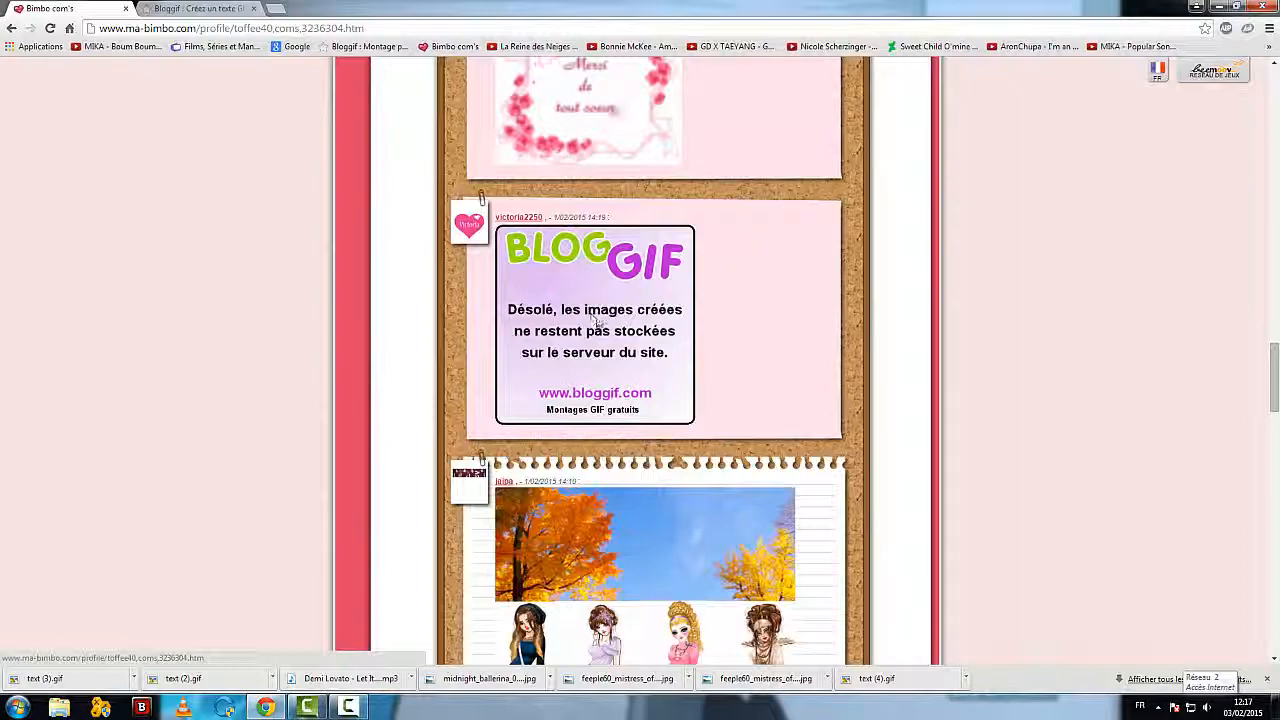
scroll(598, 322, "down", 12)
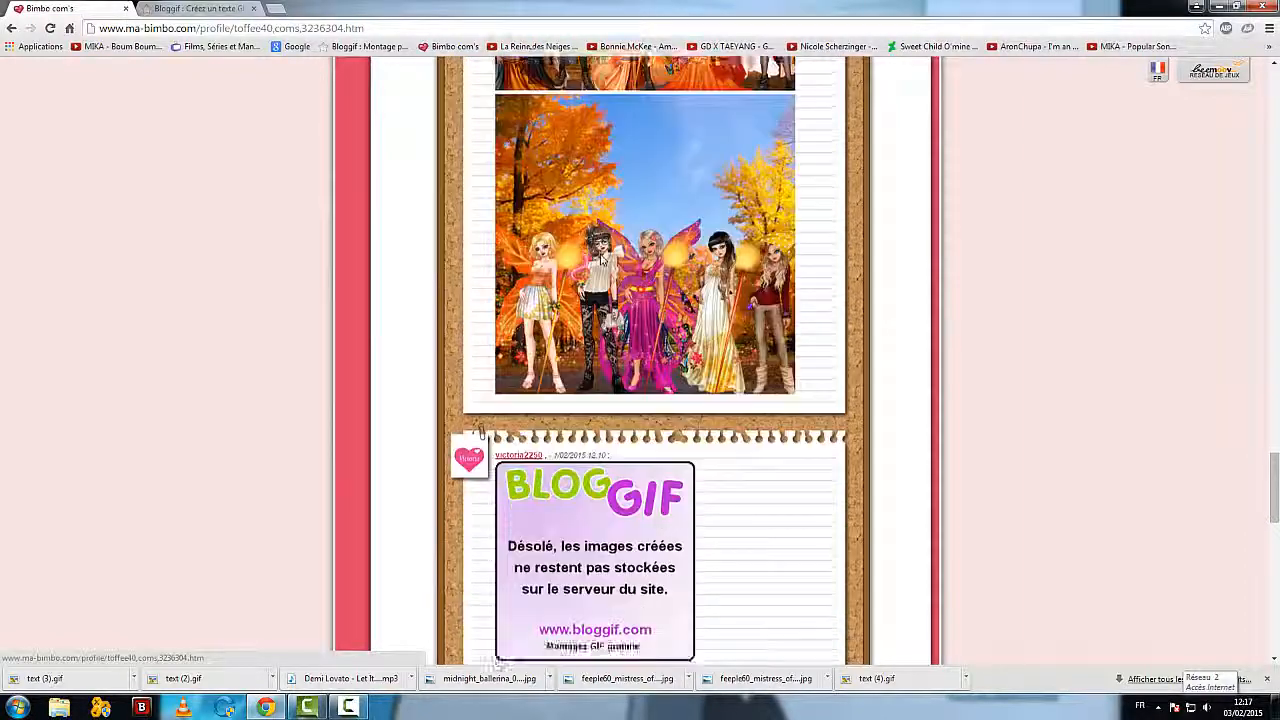
scroll(600, 323, "down", 5)
scroll(664, 232, "up", 5)
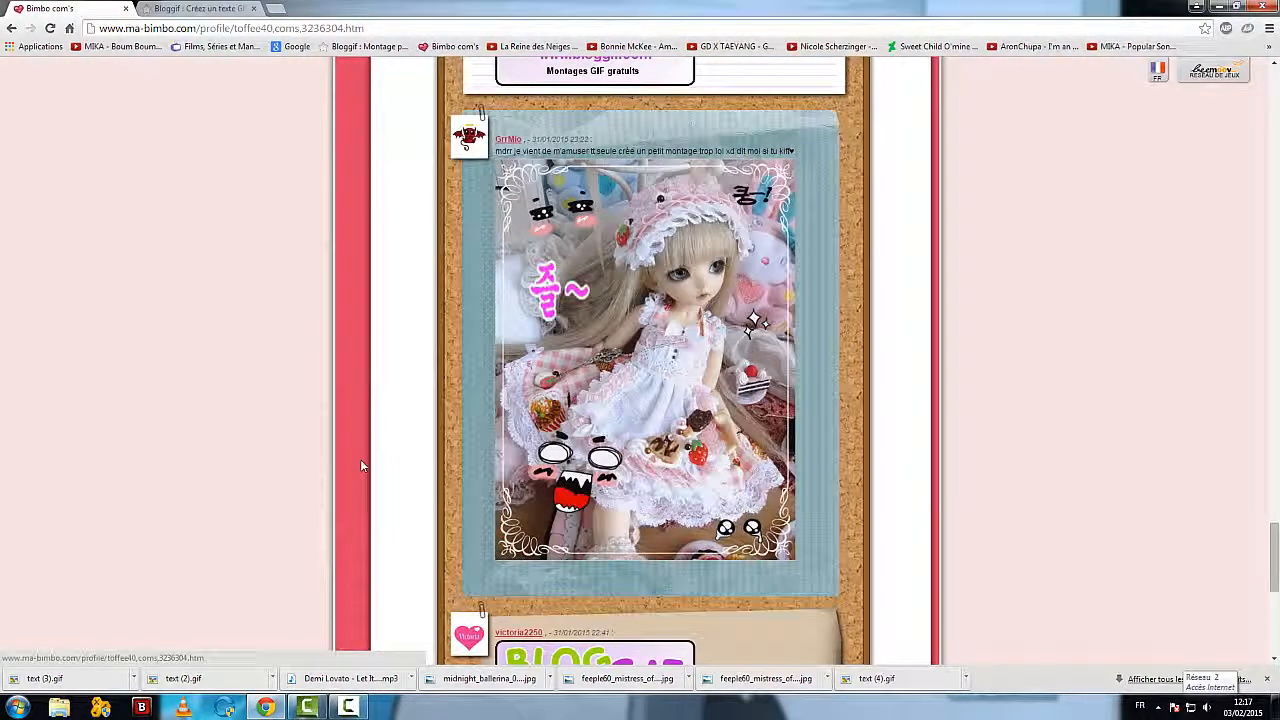
scroll(362, 465, "down", 5)
scroll(362, 465, "down", 1)
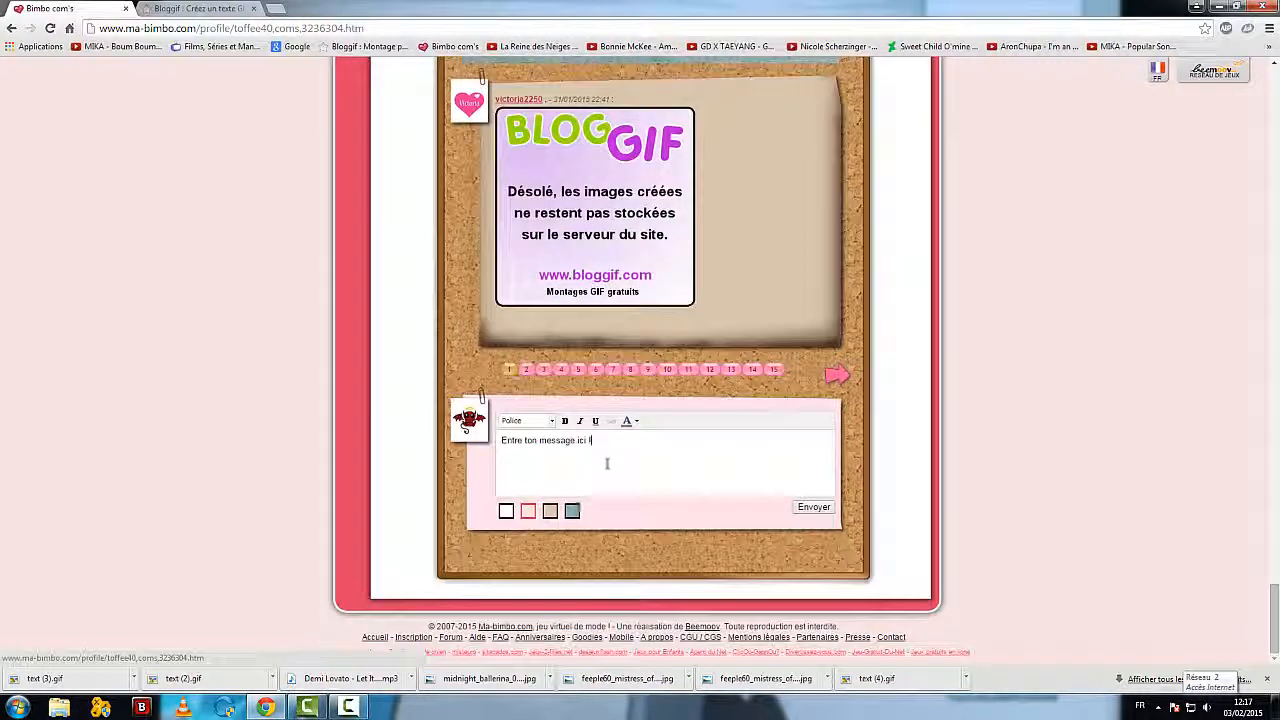
left_click_drag(606, 463, 427, 466)
right_click(524, 445)
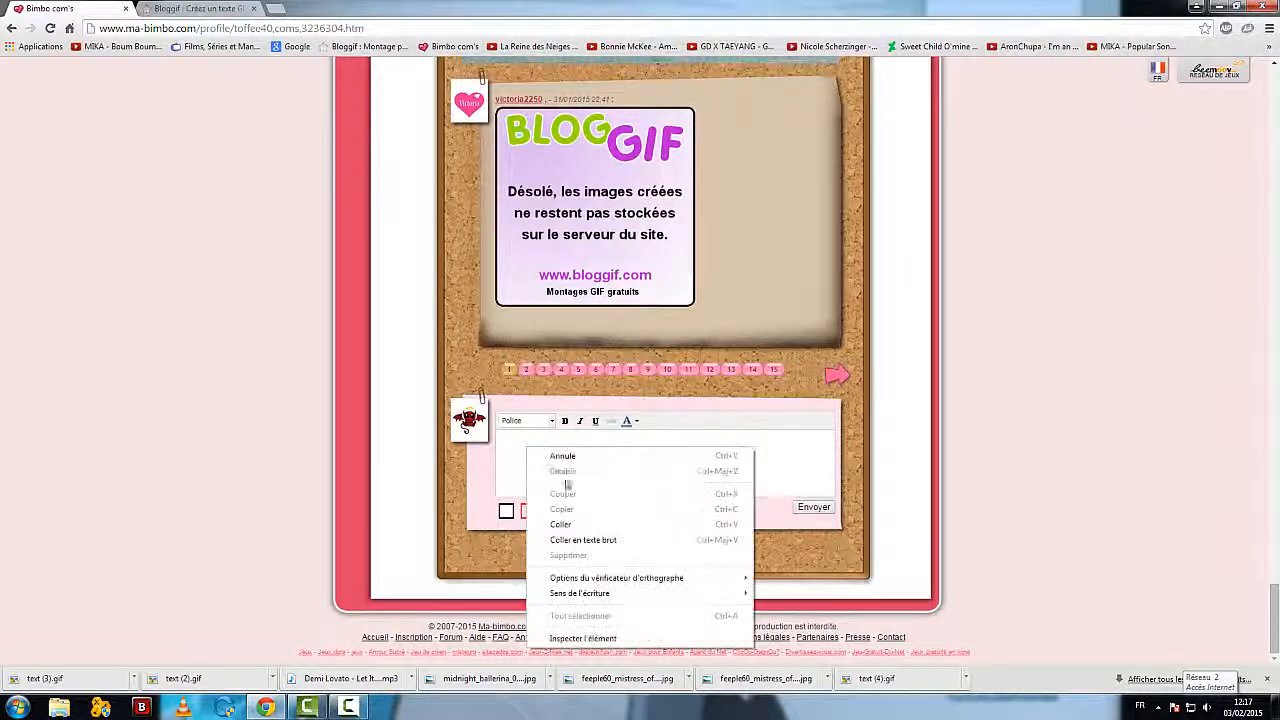
left_click(566, 524)
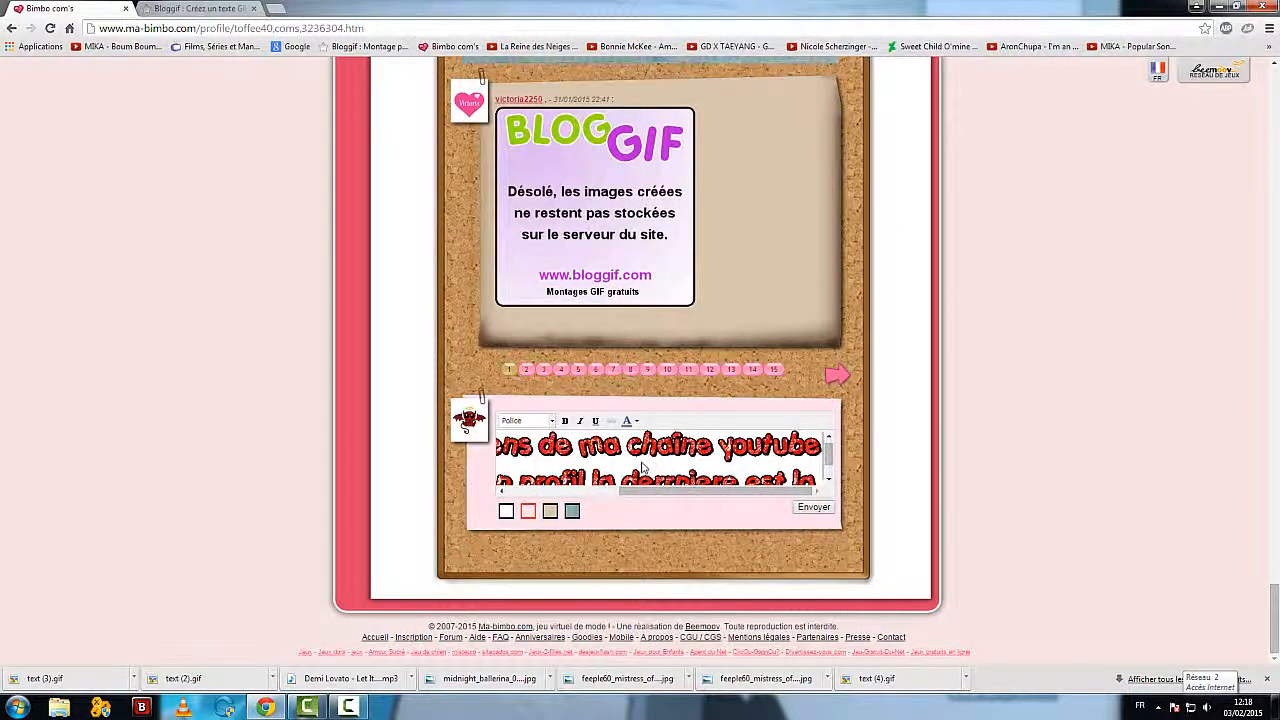
Step: Shrink the pasted banner in the message field, then deselect it
left_click(643, 467)
left_click(687, 475)
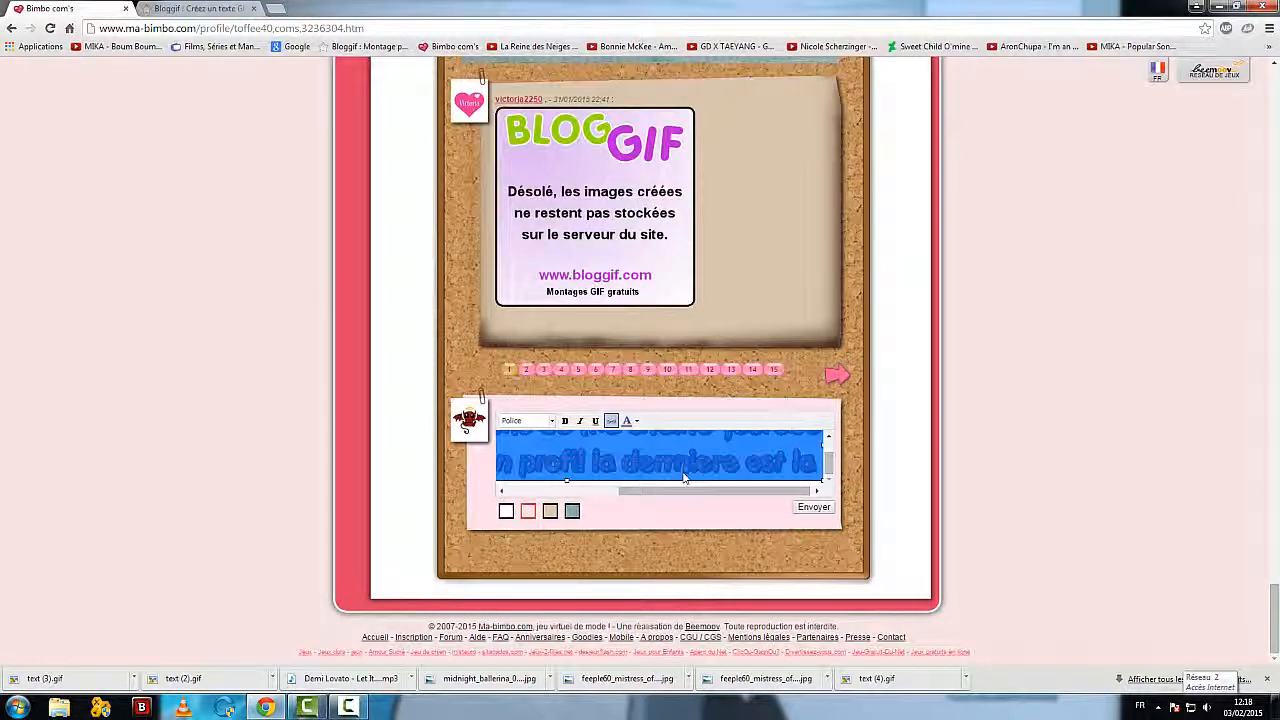
left_click_drag(566, 480, 725, 505)
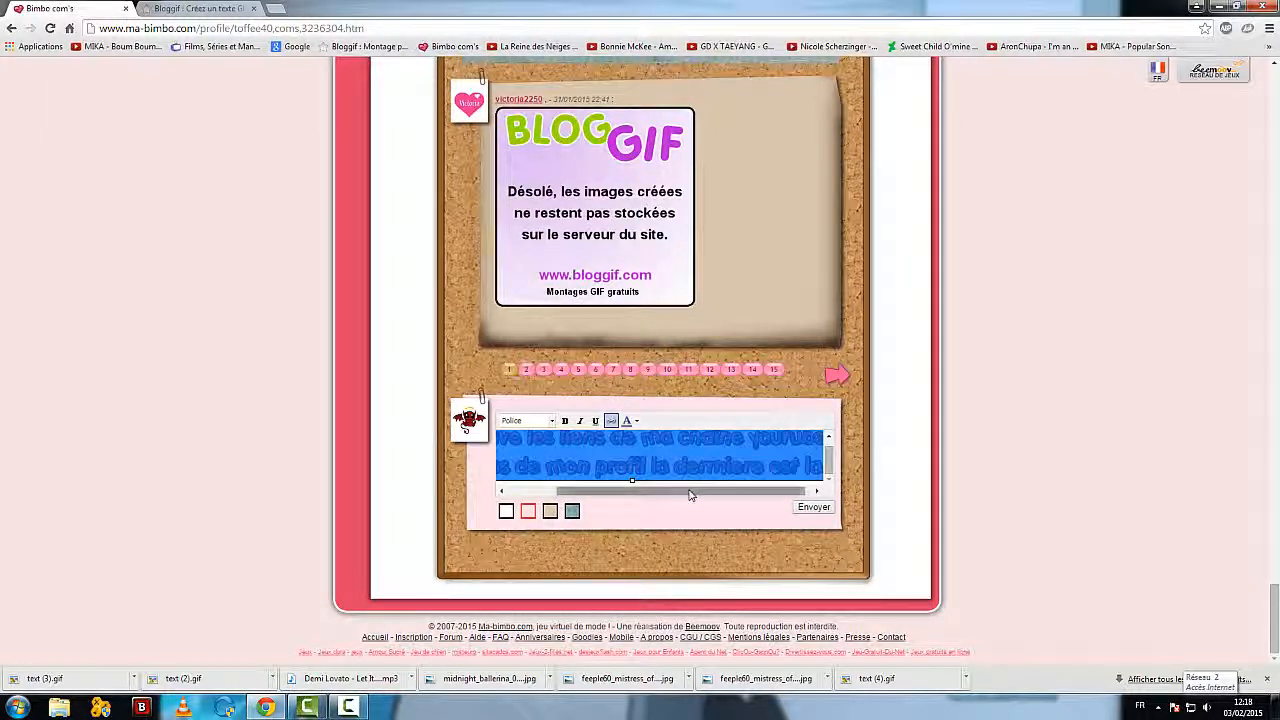
left_click(628, 525)
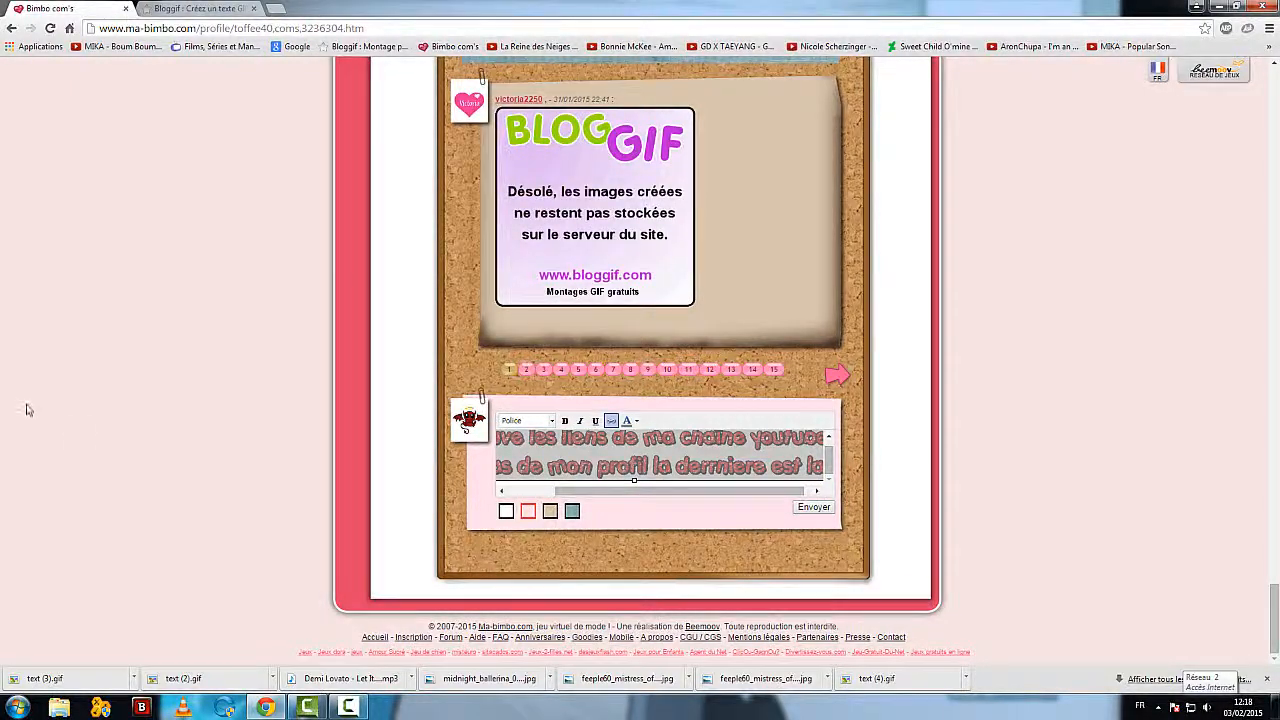
Step: Leave the message unsent, return to the own profile page and look over its description
scroll(27, 403, "up", 15)
scroll(27, 403, "up", 18)
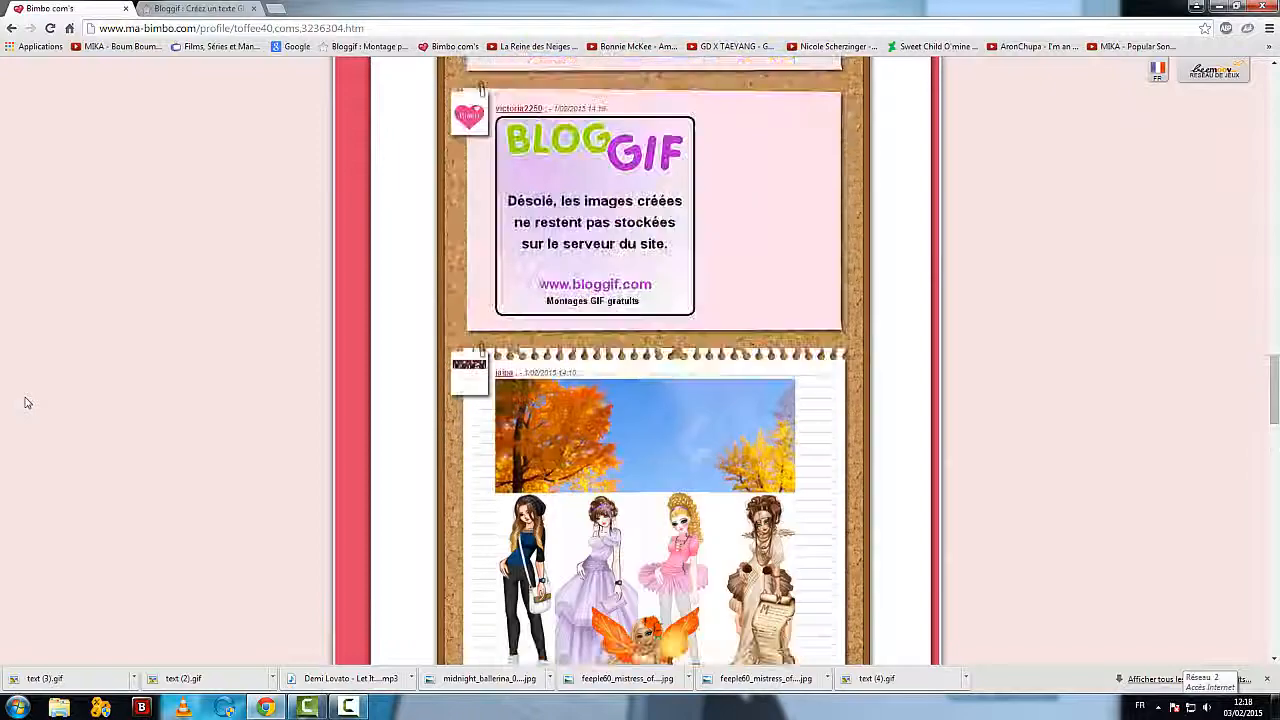
scroll(27, 403, "up", 10)
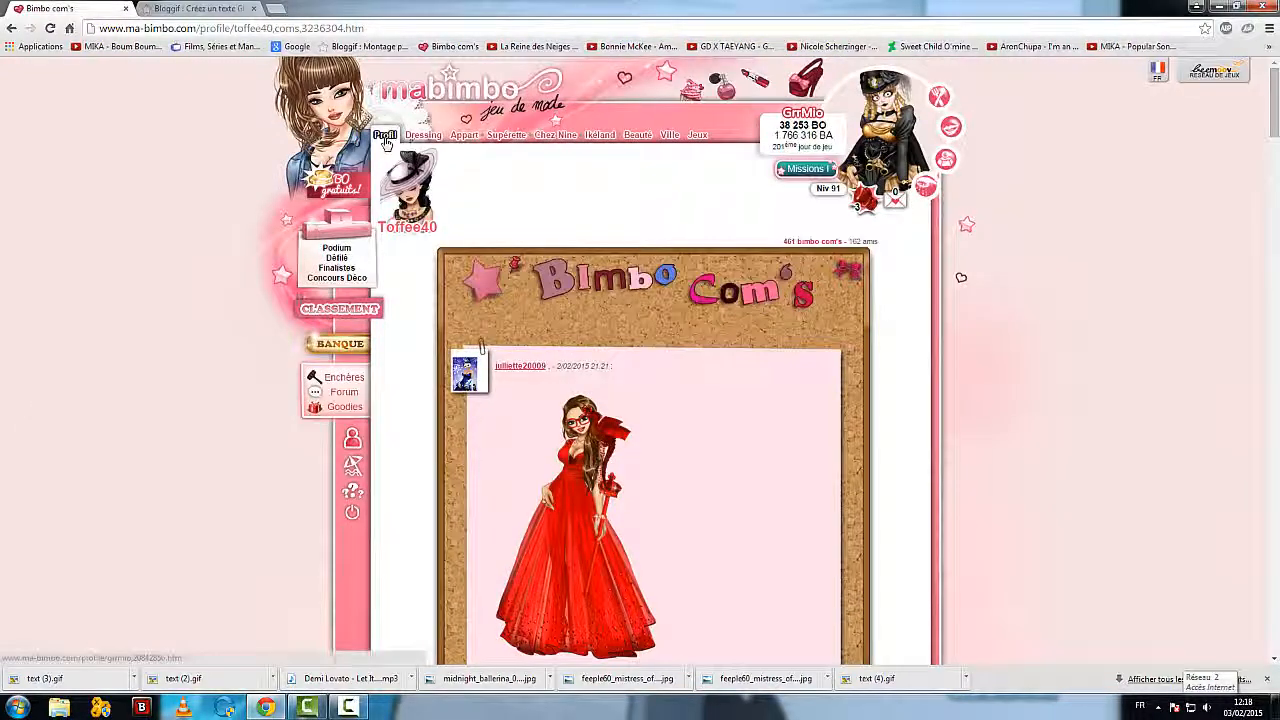
left_click(383, 137)
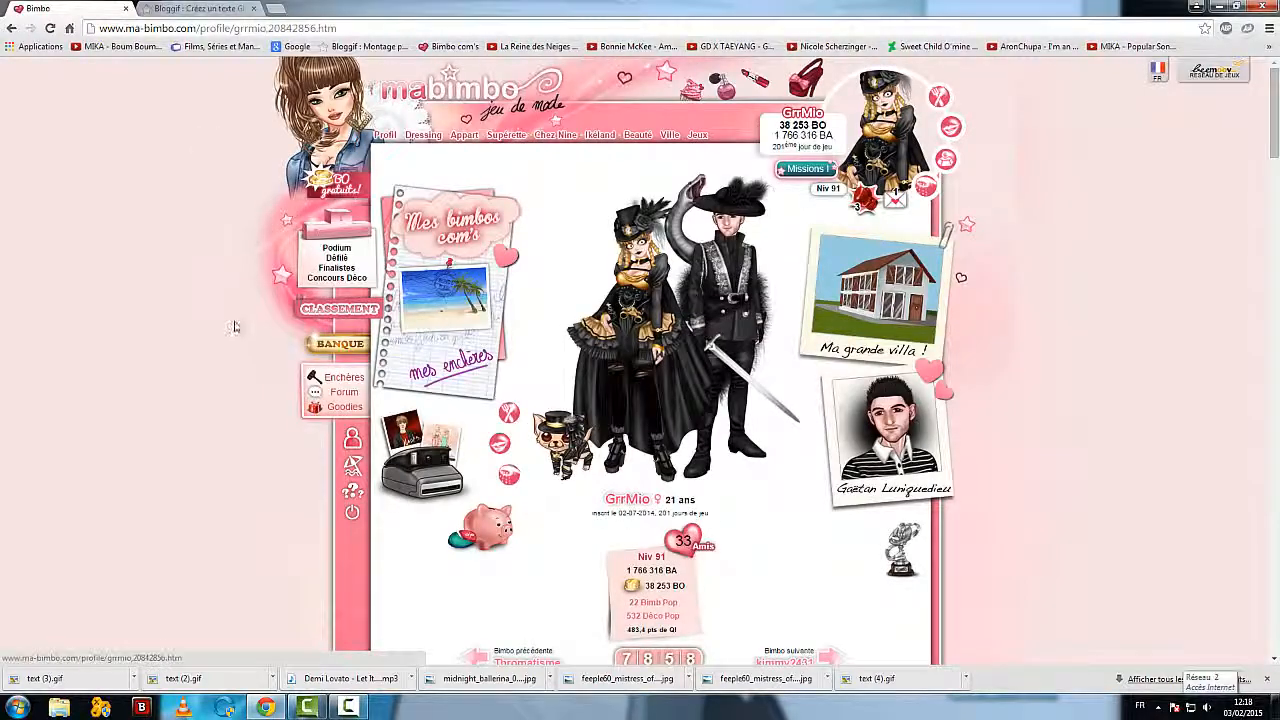
scroll(231, 340, "down", 3)
scroll(160, 465, "up", 2)
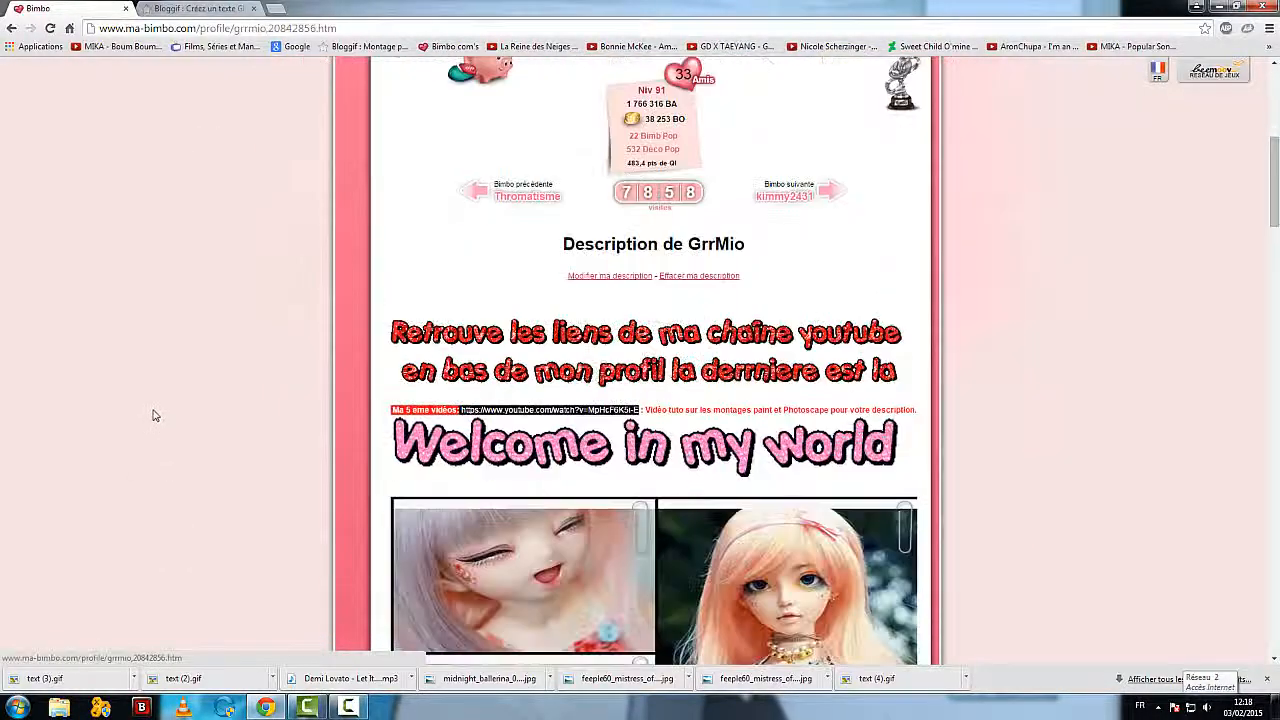
Step: Switch to Bloggif and open the PhotoCollage tool from its home page
left_click(200, 8)
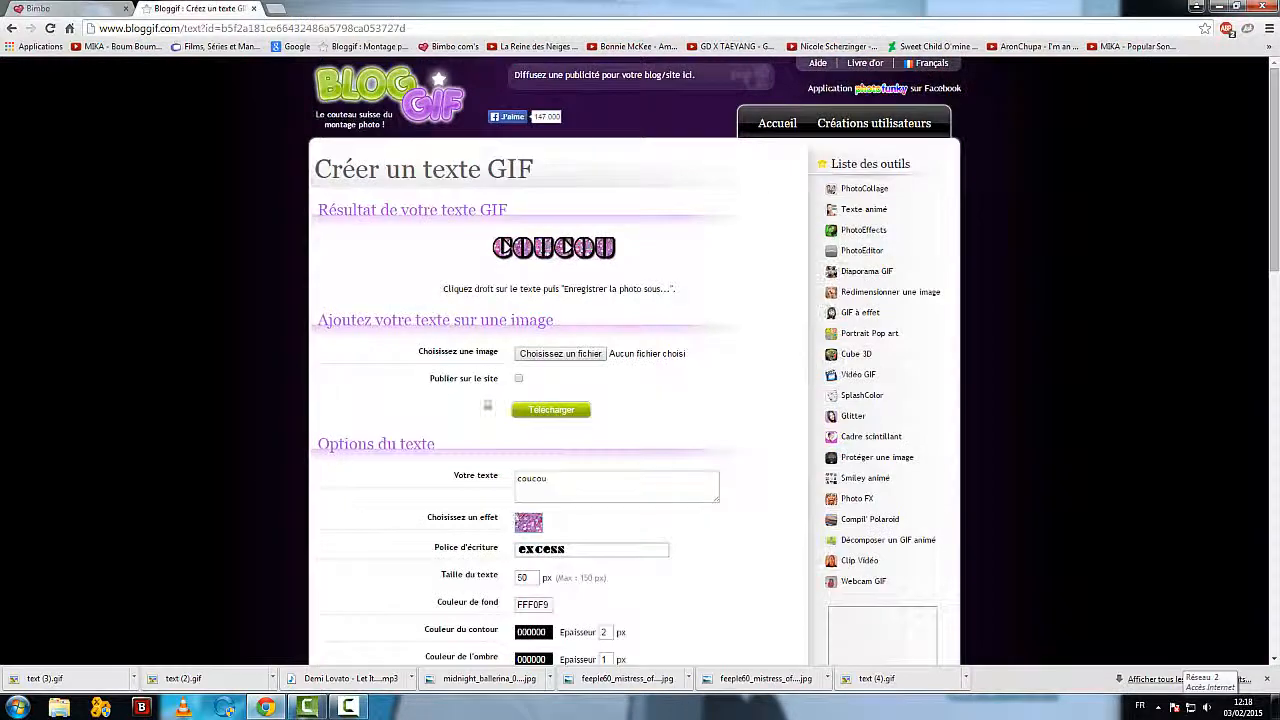
left_click(777, 123)
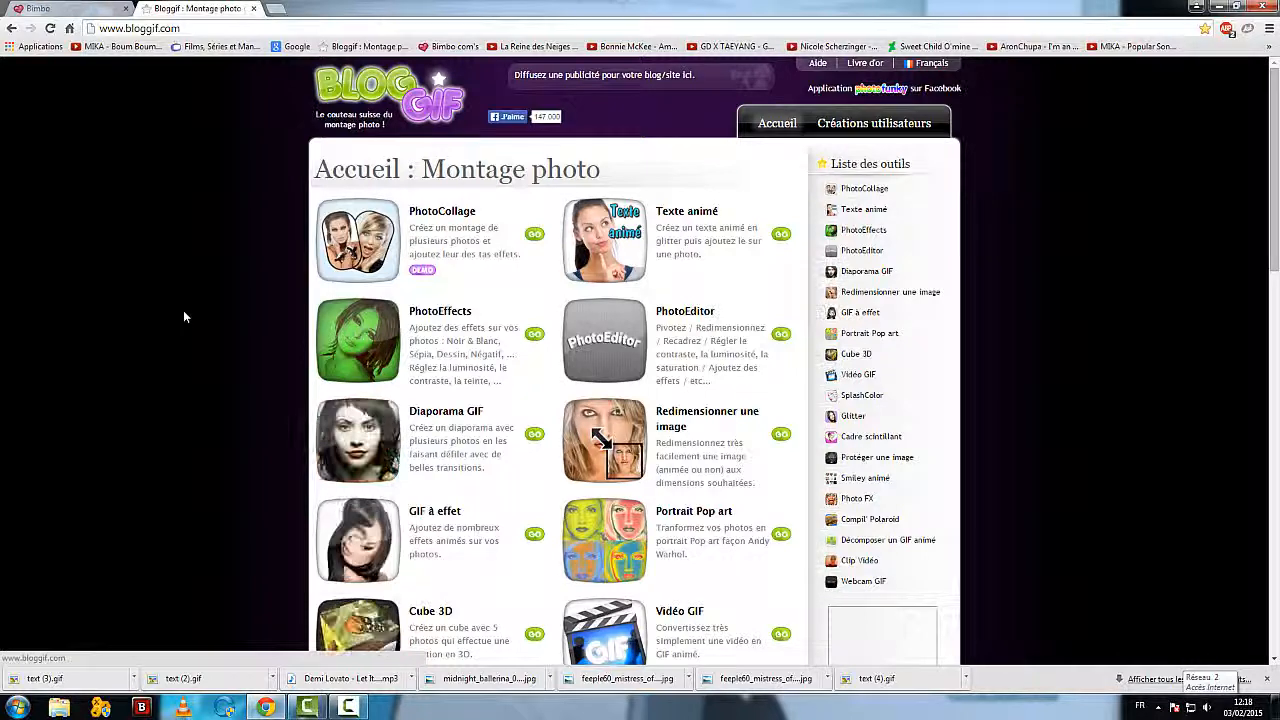
left_click(428, 218)
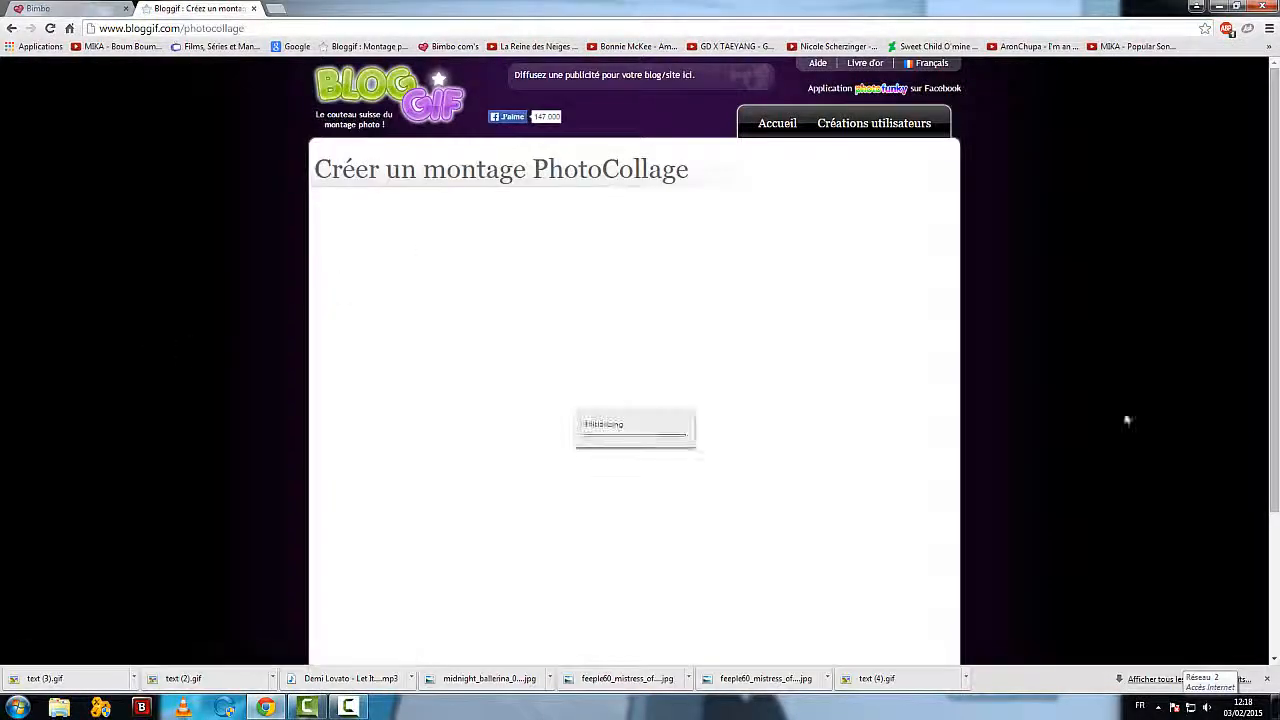
scroll(145, 289, "down", 1)
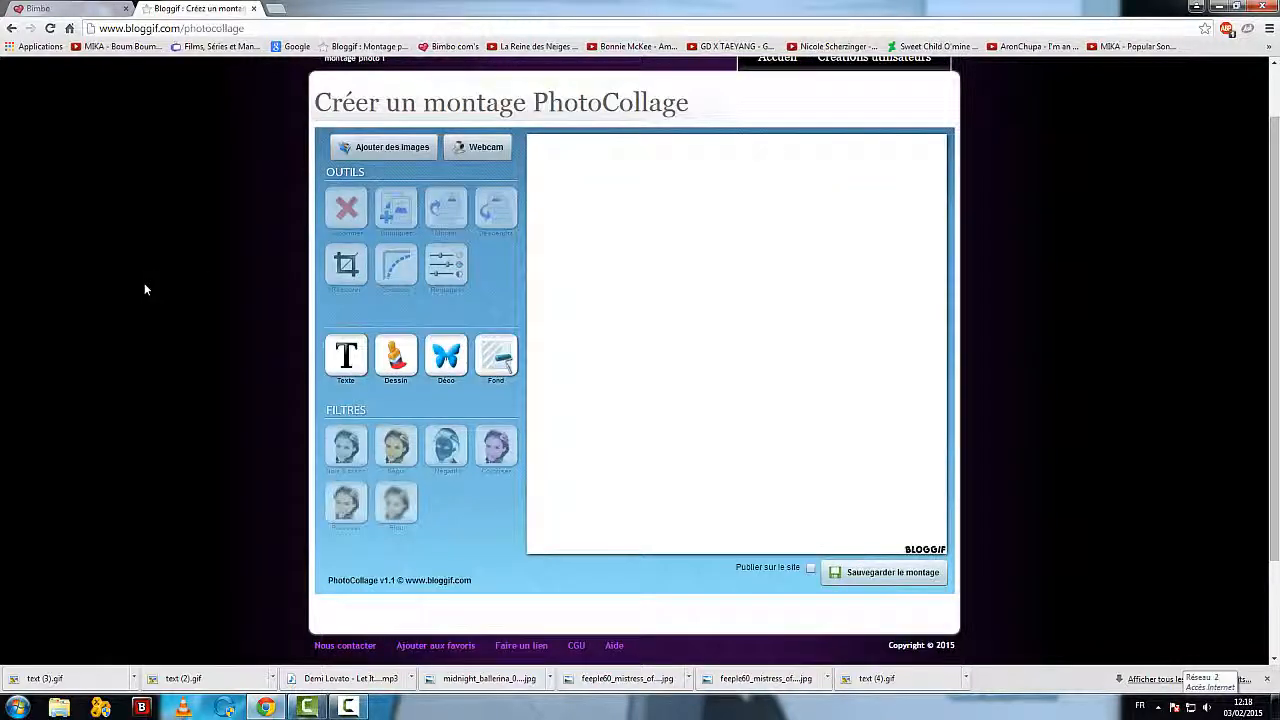
scroll(278, 250, "up", 1)
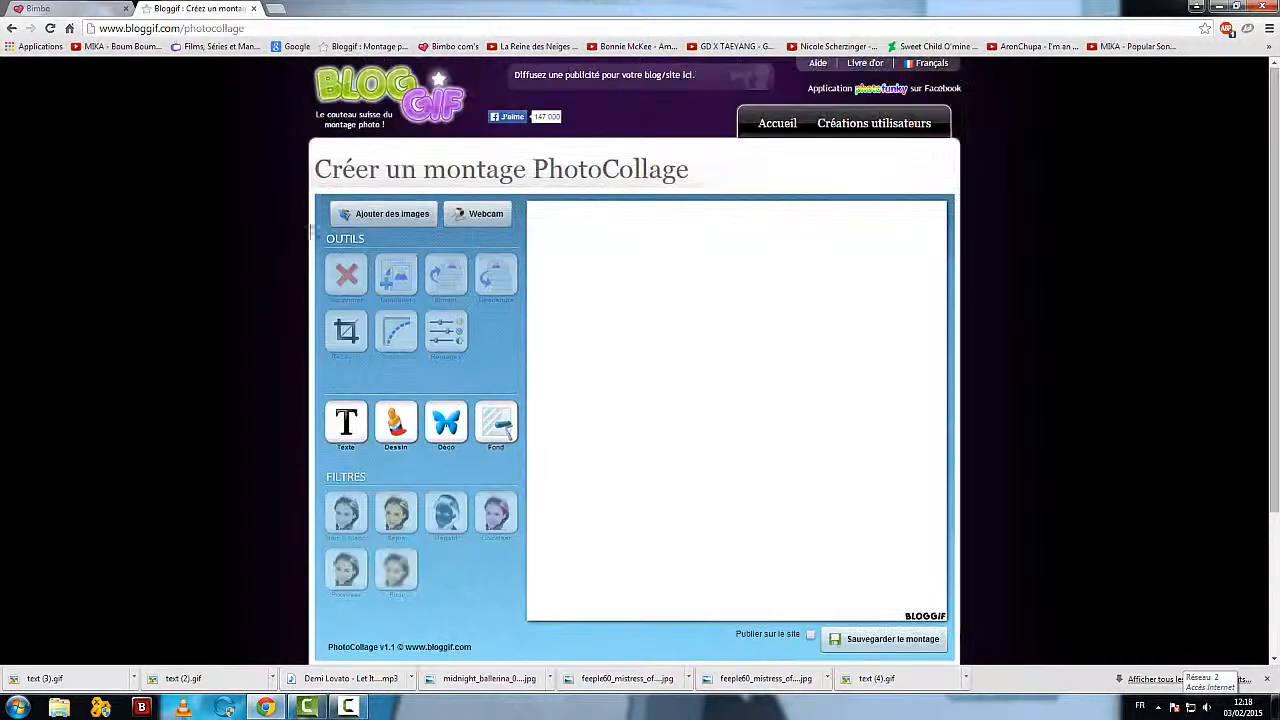
Step: Add the pink-haired doll photo "chillin__on_the_porch_by_cats10-d598f54.jpg" from the Vidéos library to the collage
left_click(367, 214)
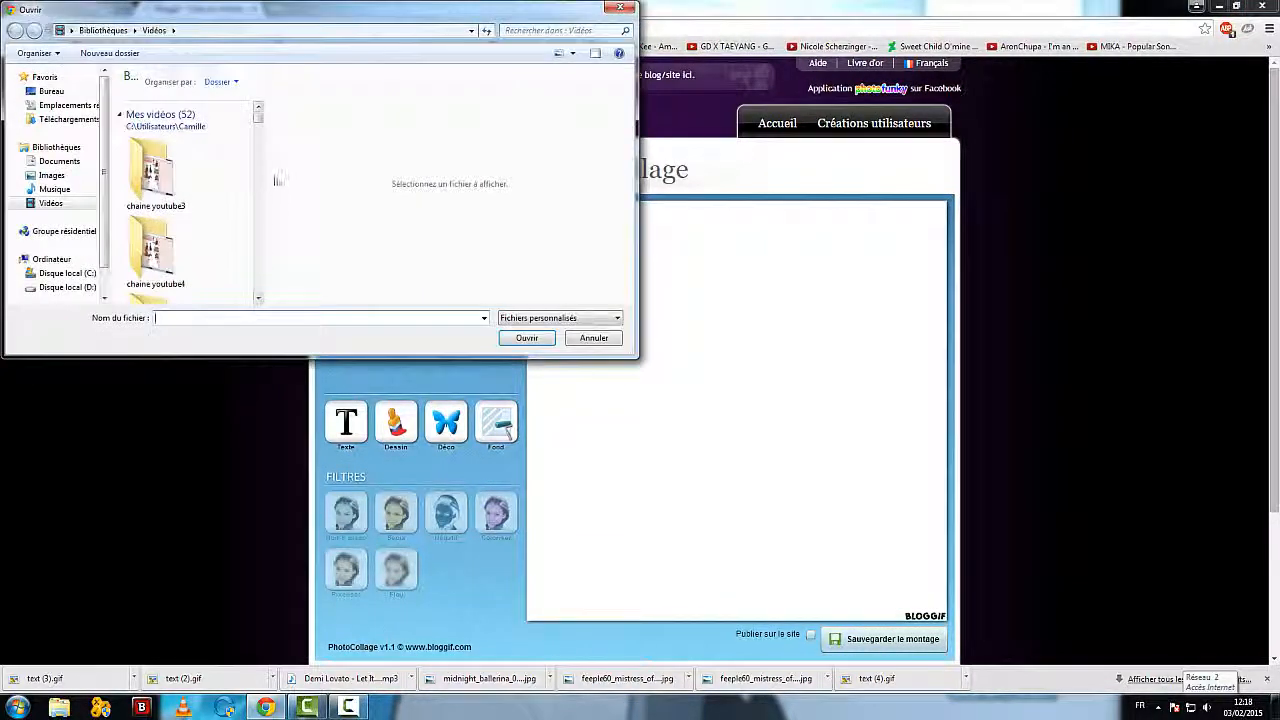
left_click_drag(258, 114, 258, 149)
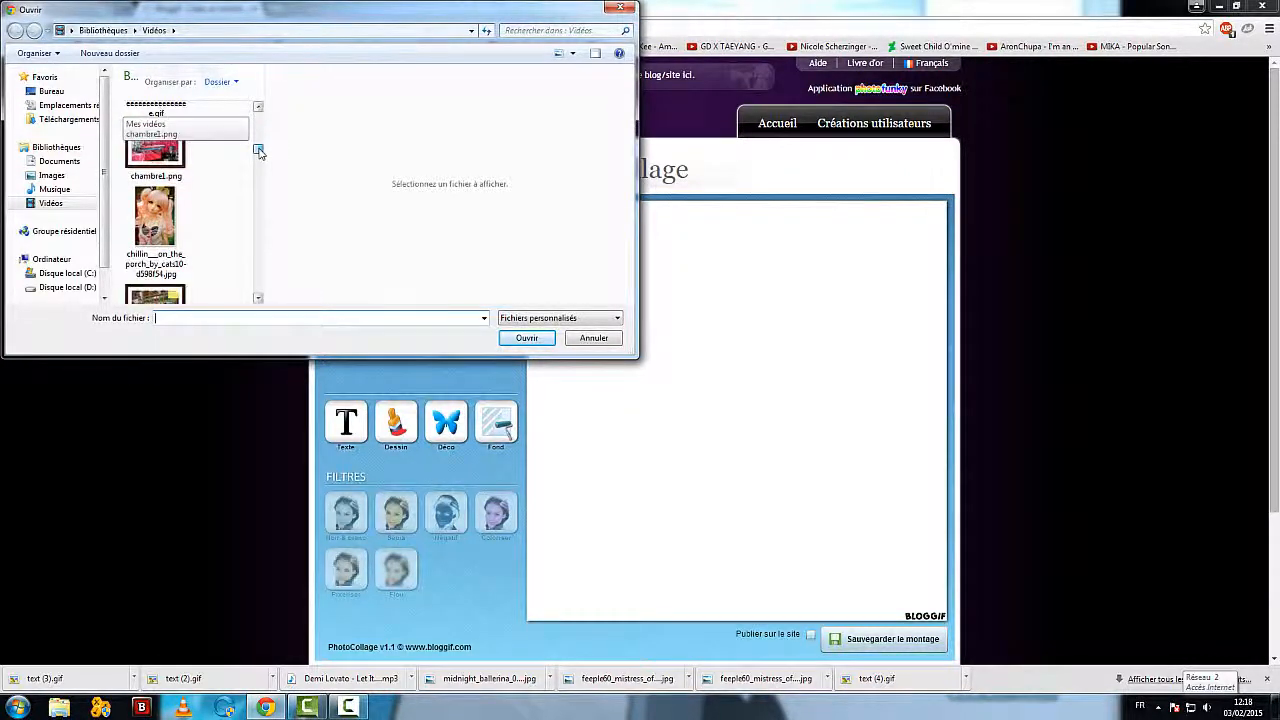
left_click(180, 214)
left_click(522, 338)
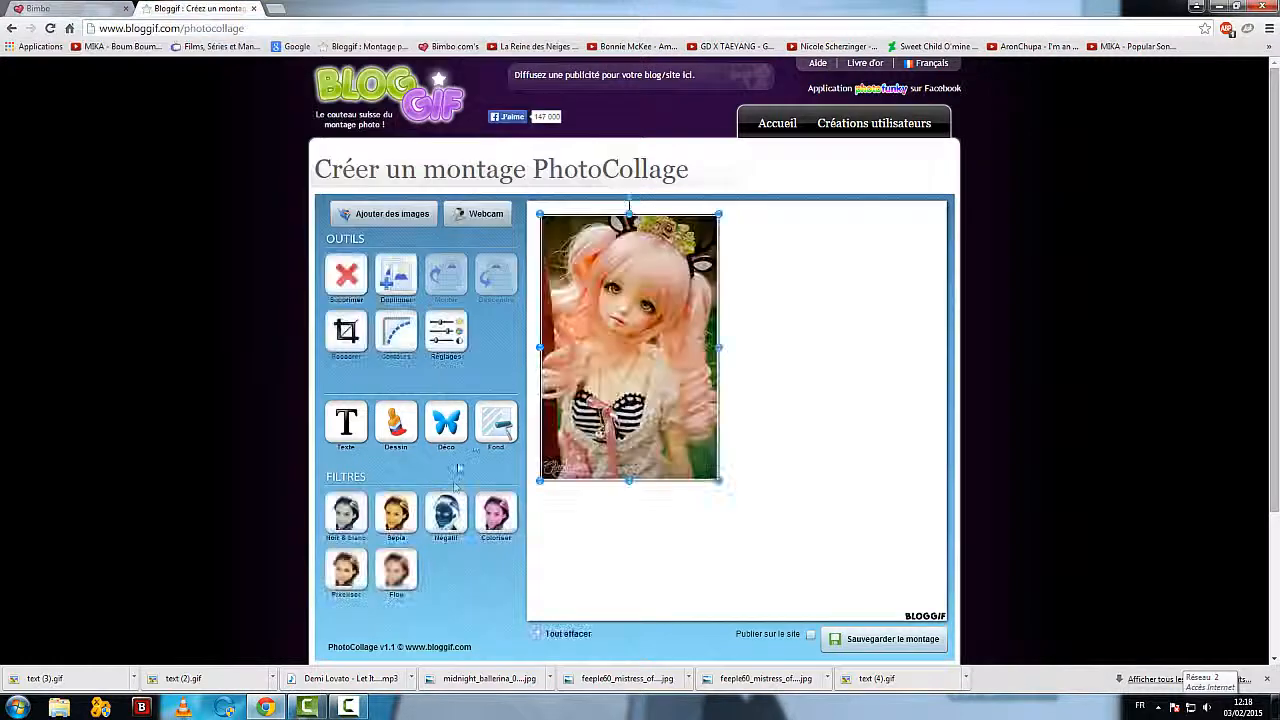
Step: Enlarge the doll photo and move it to the middle of the canvas, then deselect it
left_click_drag(719, 482, 753, 513)
left_click_drag(615, 360, 730, 426)
left_click(565, 399)
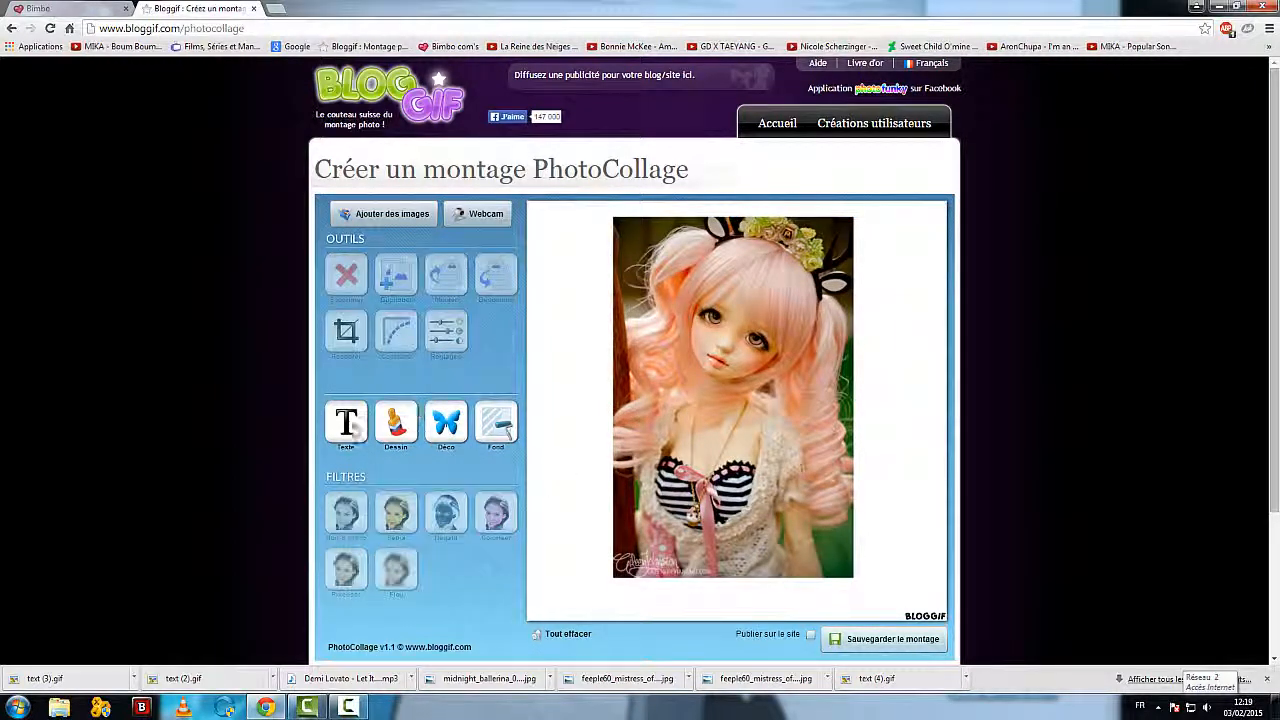
Step: Try to add the player's username as text to the collage in a different font from the list
left_click(346, 428)
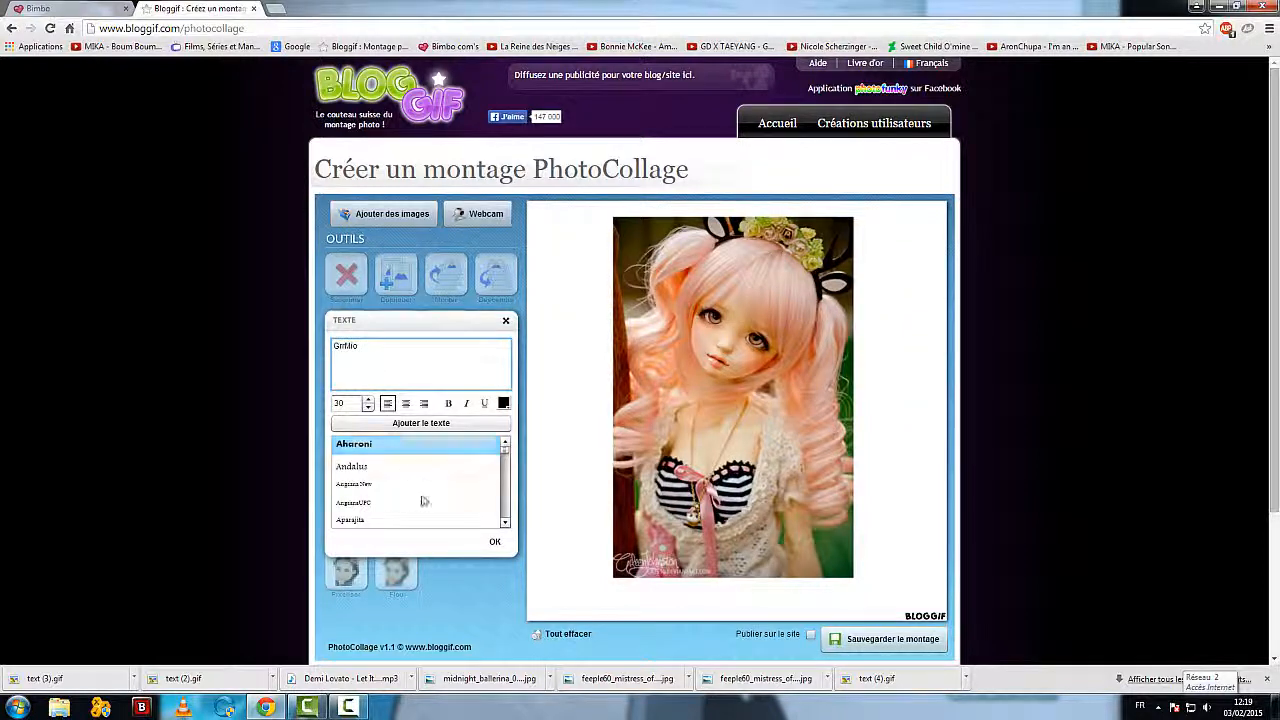
left_click(505, 523)
left_click(505, 523)
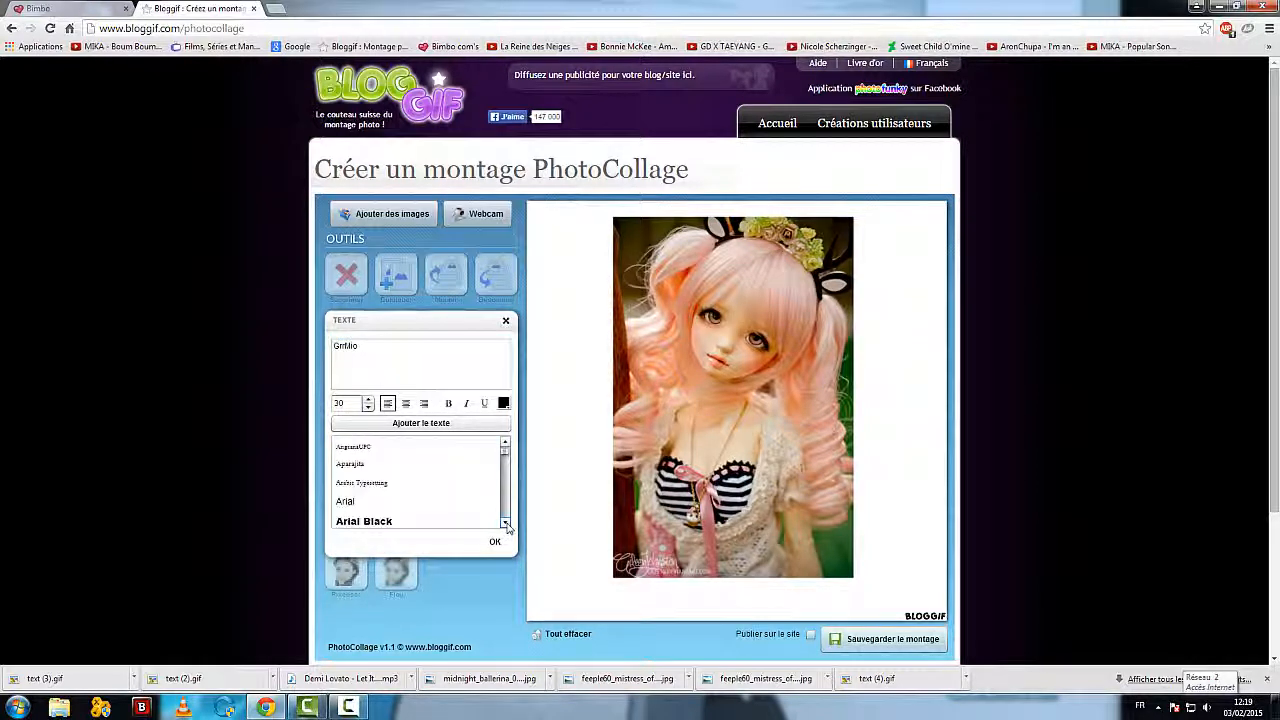
left_click(505, 523)
left_click(470, 502)
left_click(495, 543)
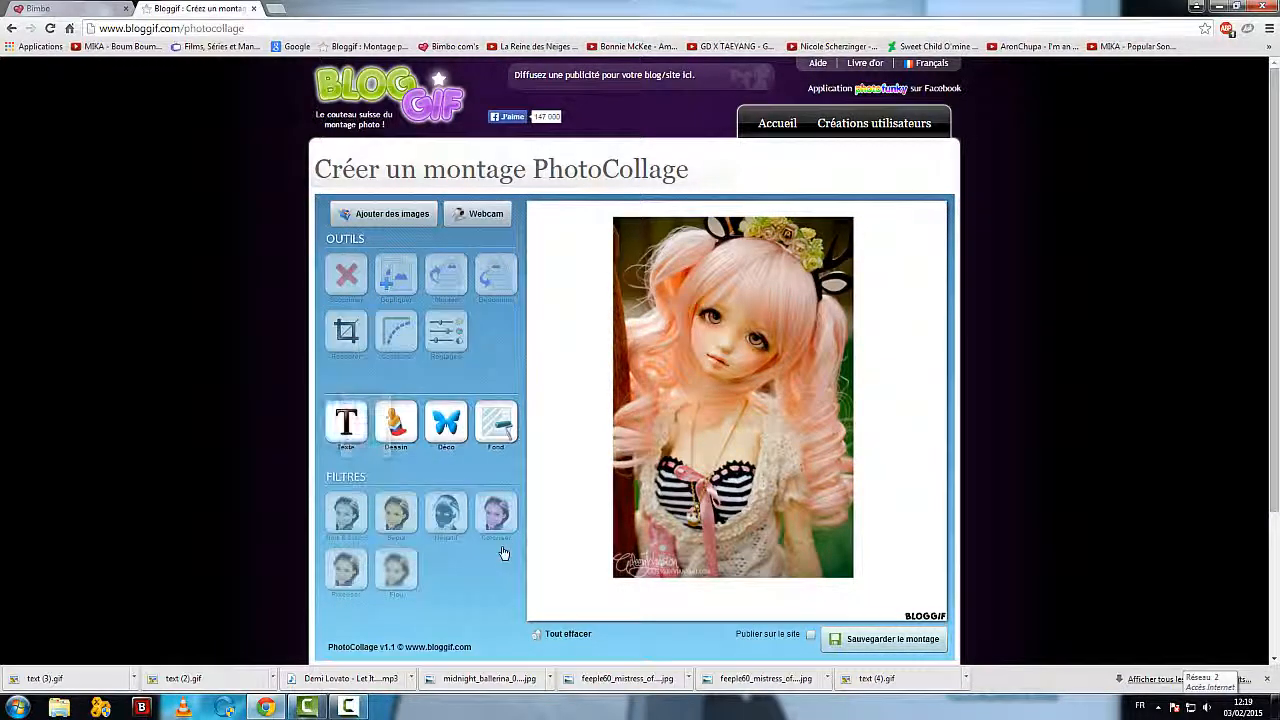
Step: Move the doll photo slightly up and to the right on the canvas, then deselect it
left_click(712, 474)
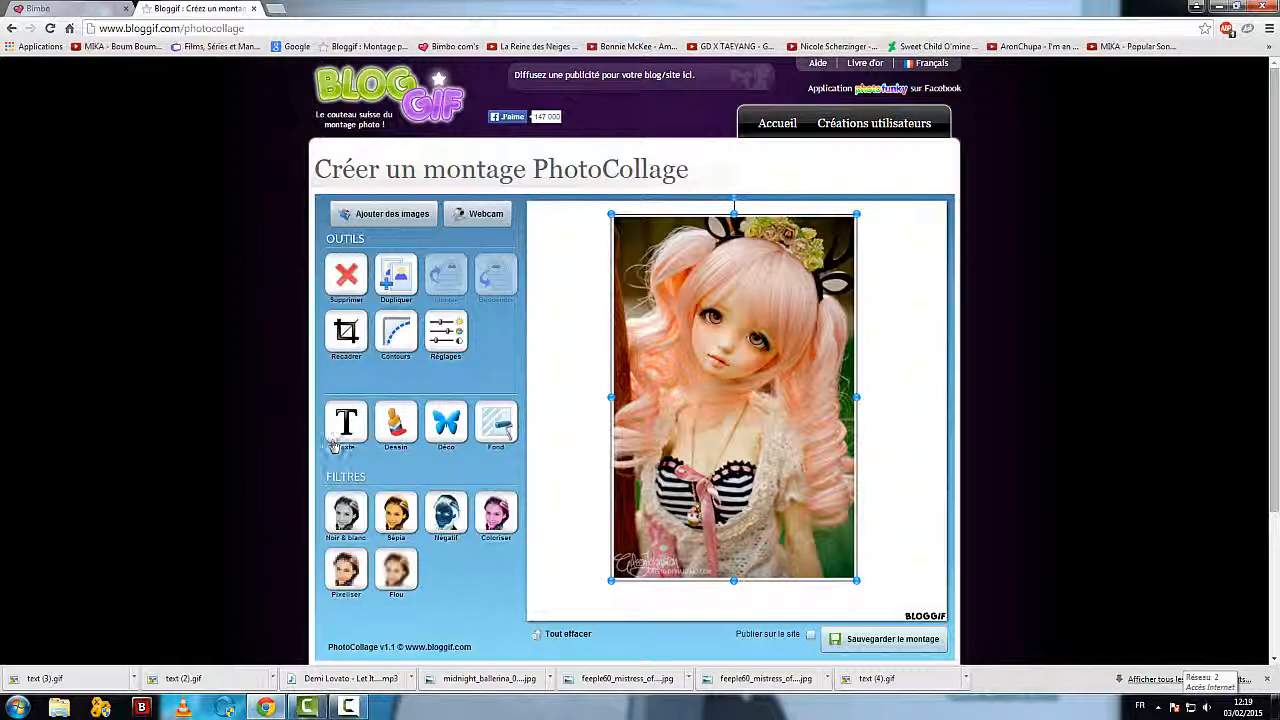
mouse_move(734, 490)
left_mouse_down()
mouse_move(756, 480)
mouse_move(736, 484)
left_mouse_up()
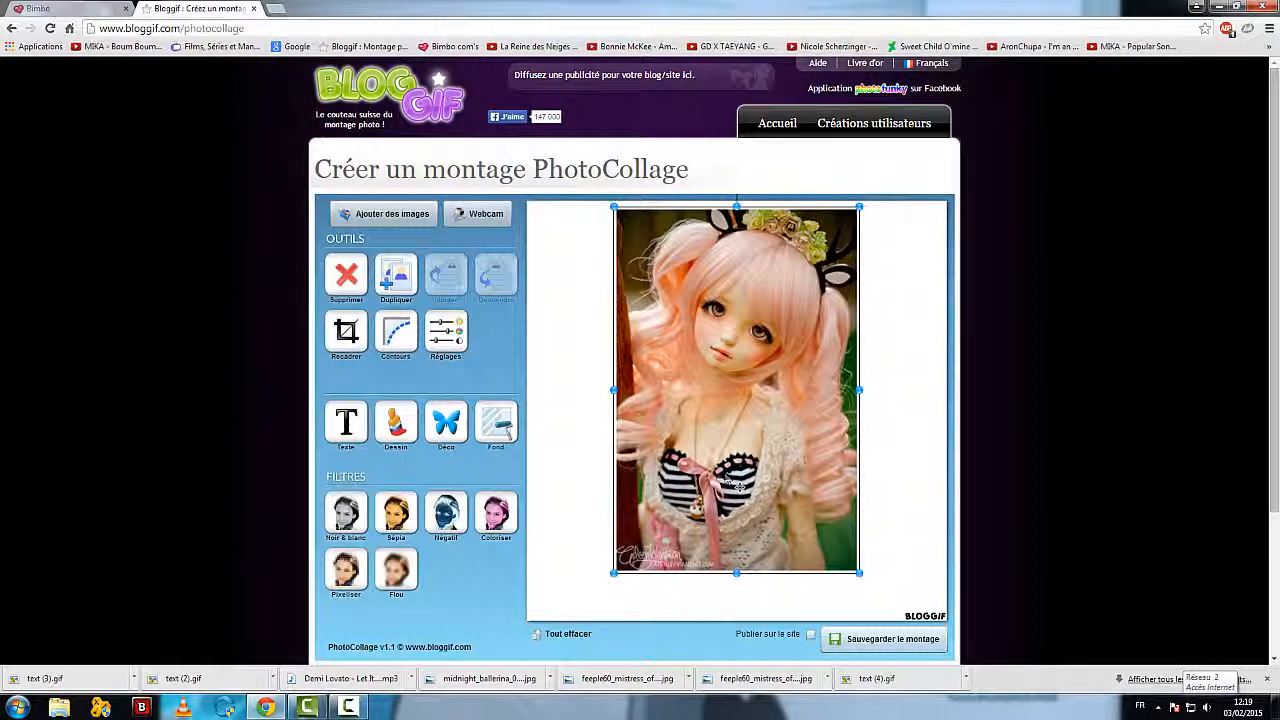
left_click(484, 595)
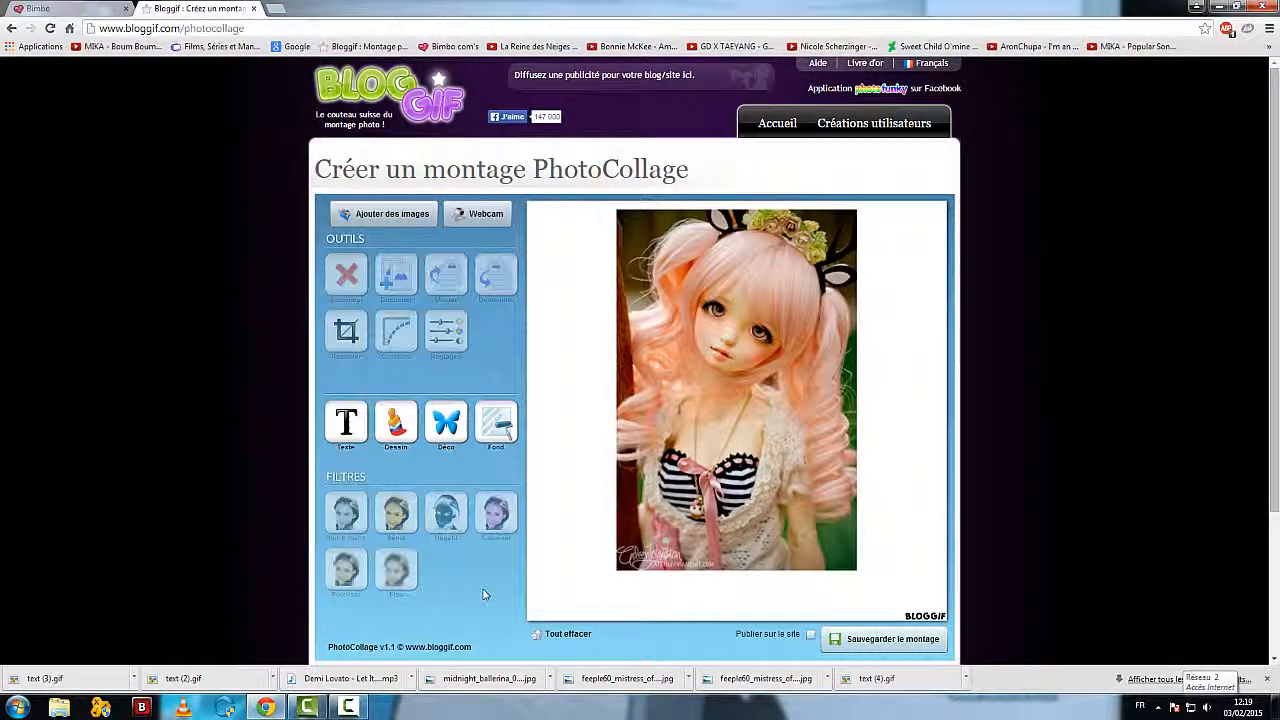
Step: Look at the drawing tool's brush colour, size, transparency and eraser options, then close them
left_click(396, 434)
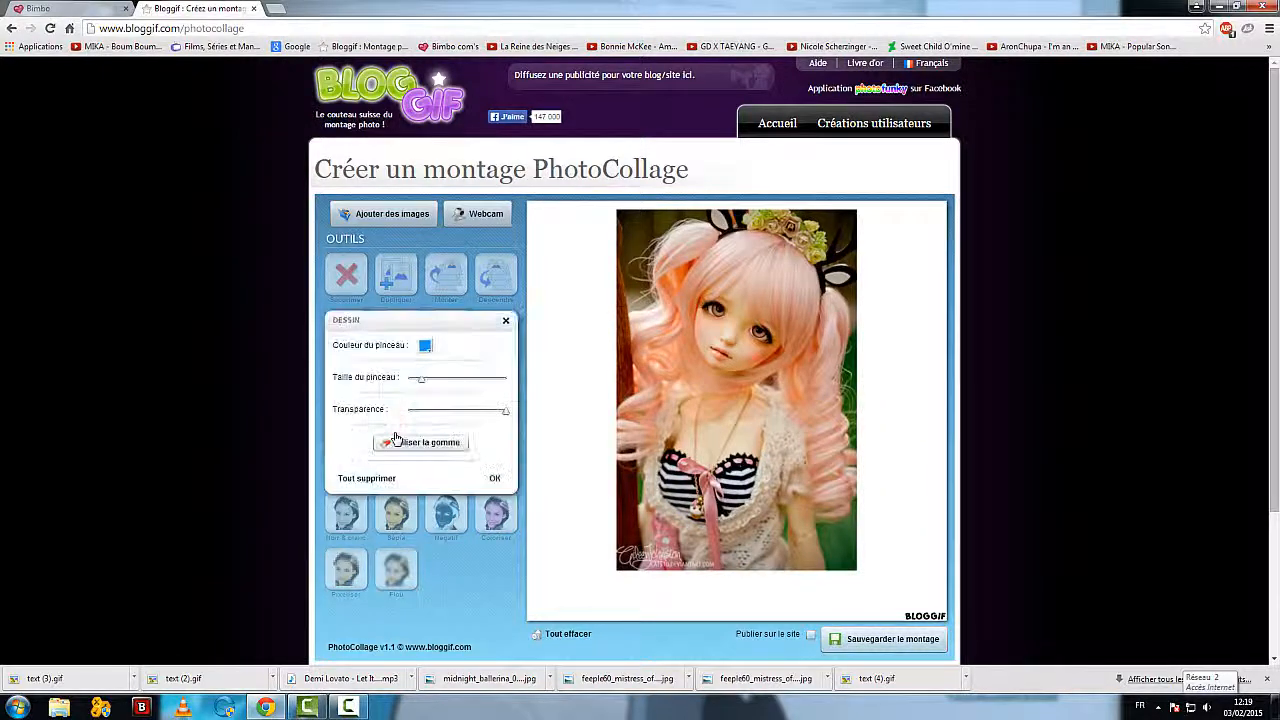
left_click(507, 321)
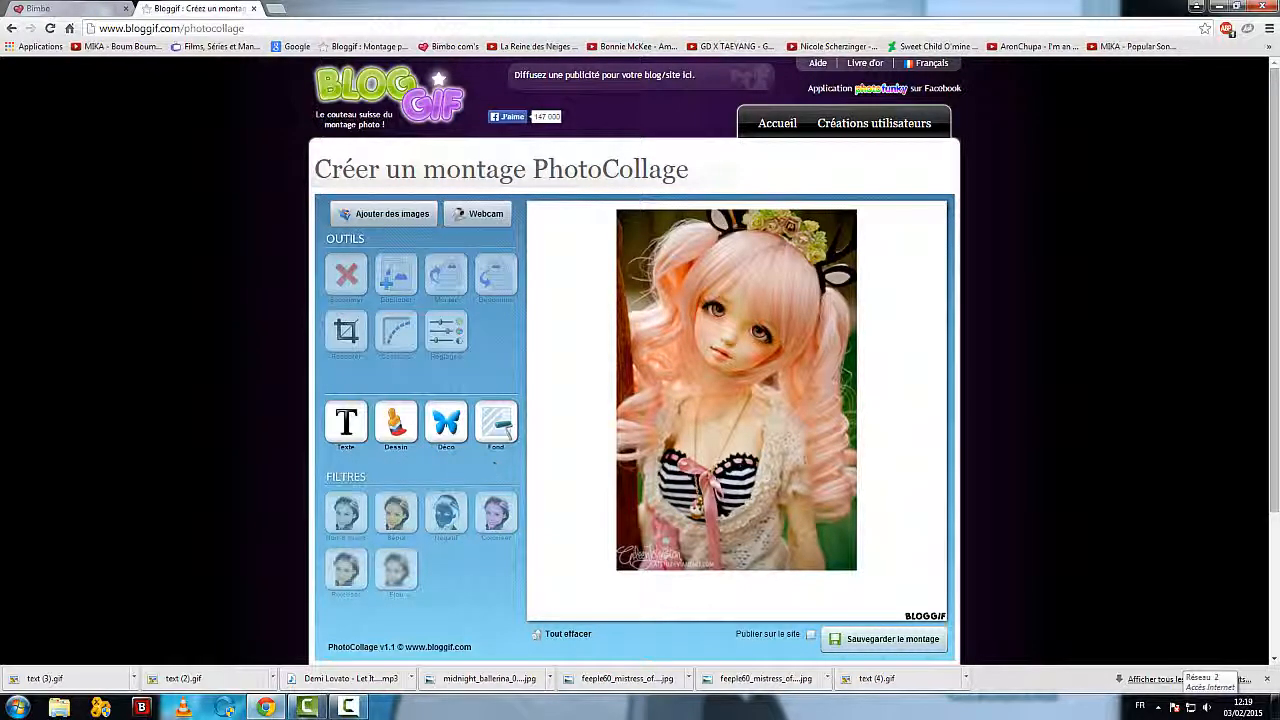
Step: Try the red gingham and yellow wallpapers as the collage background, then keep the pink hearts wallpaper
left_click(501, 427)
left_click(415, 375)
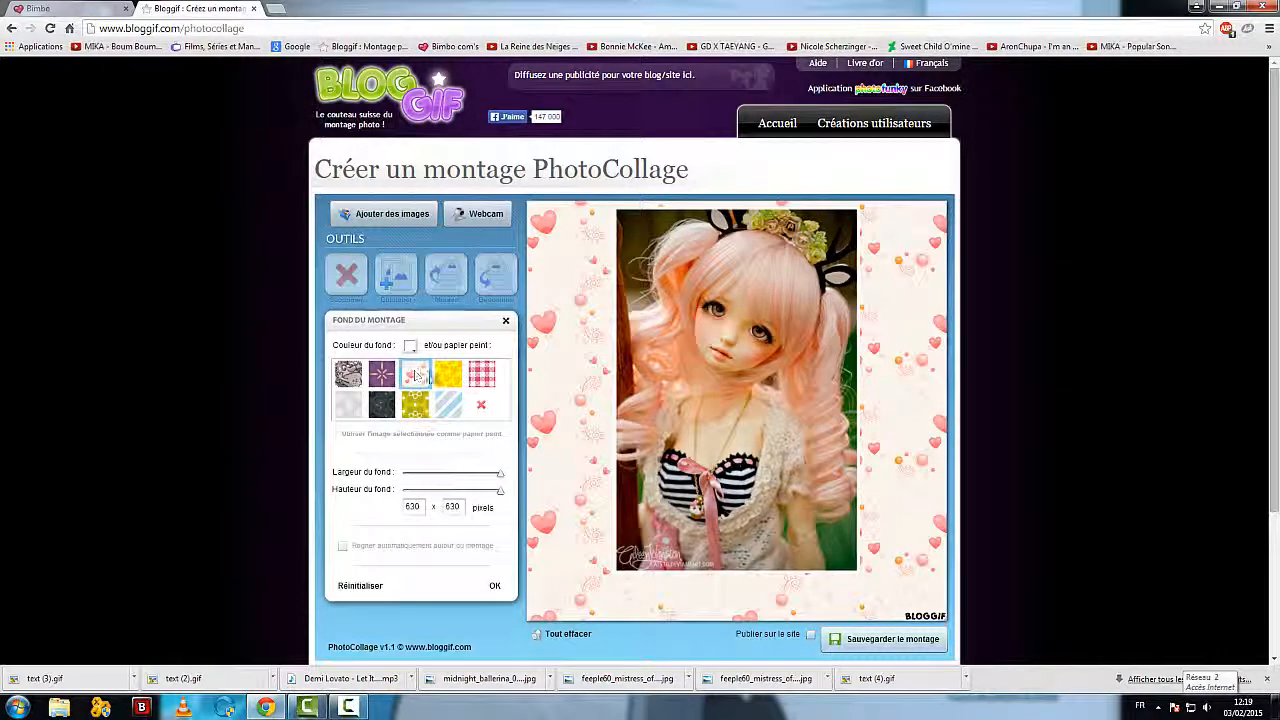
left_click(482, 377)
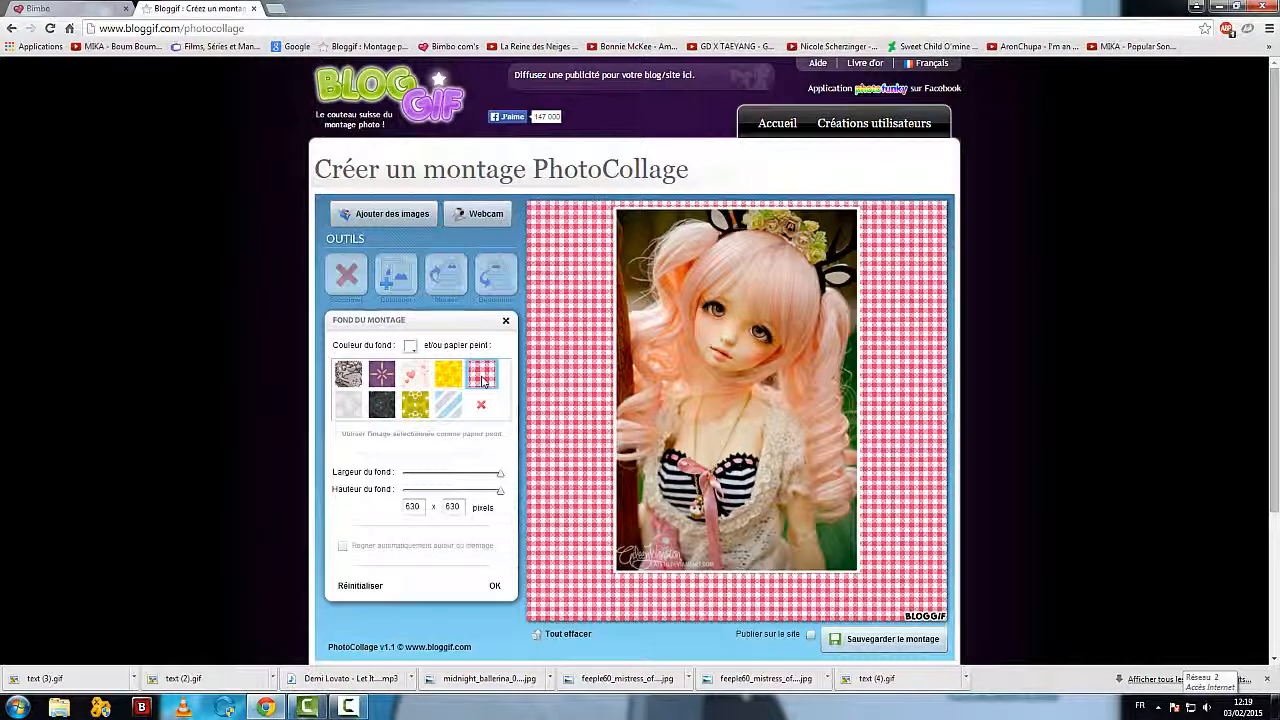
left_click(448, 375)
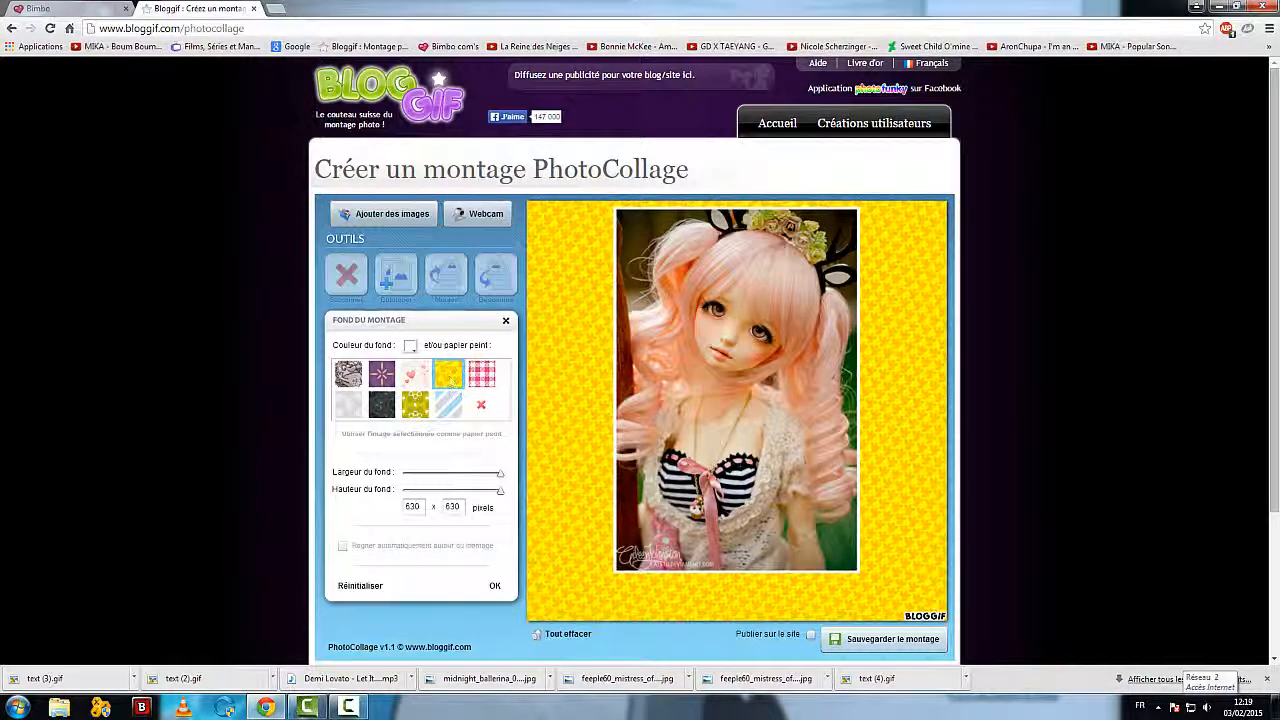
left_click(418, 376)
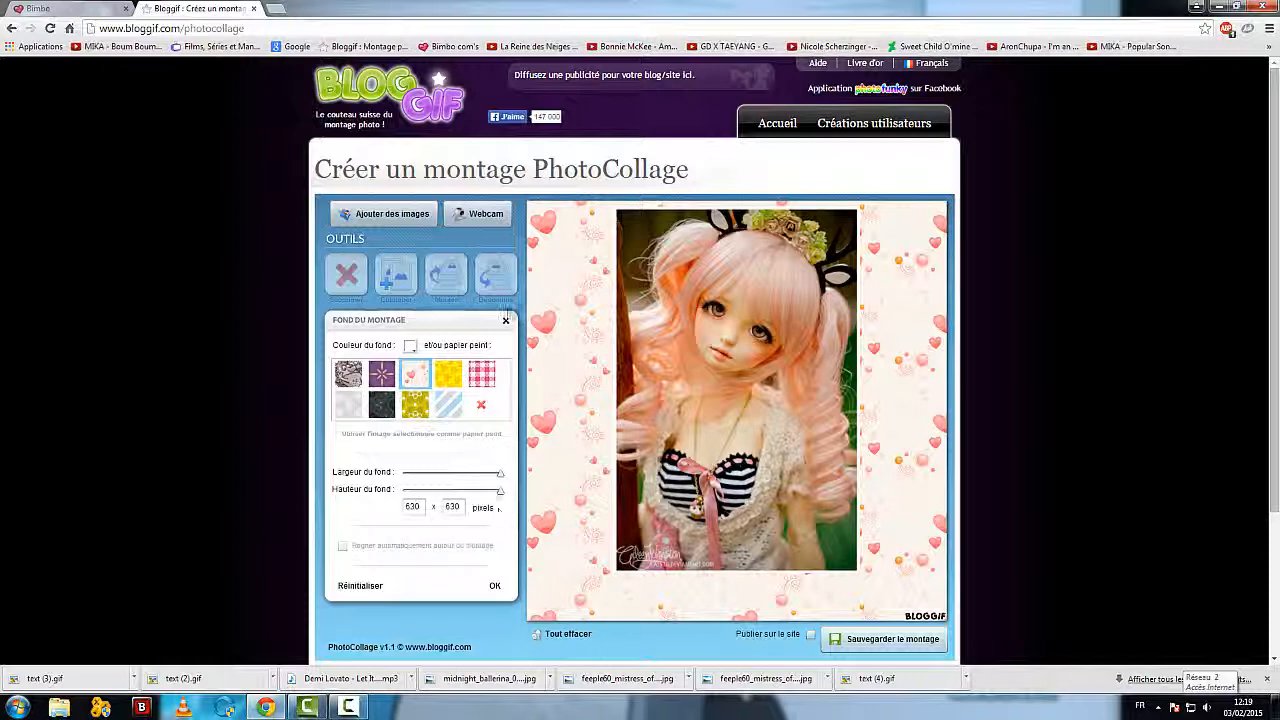
left_click(506, 320)
scroll(253, 440, "down", 2)
scroll(253, 439, "up", 2)
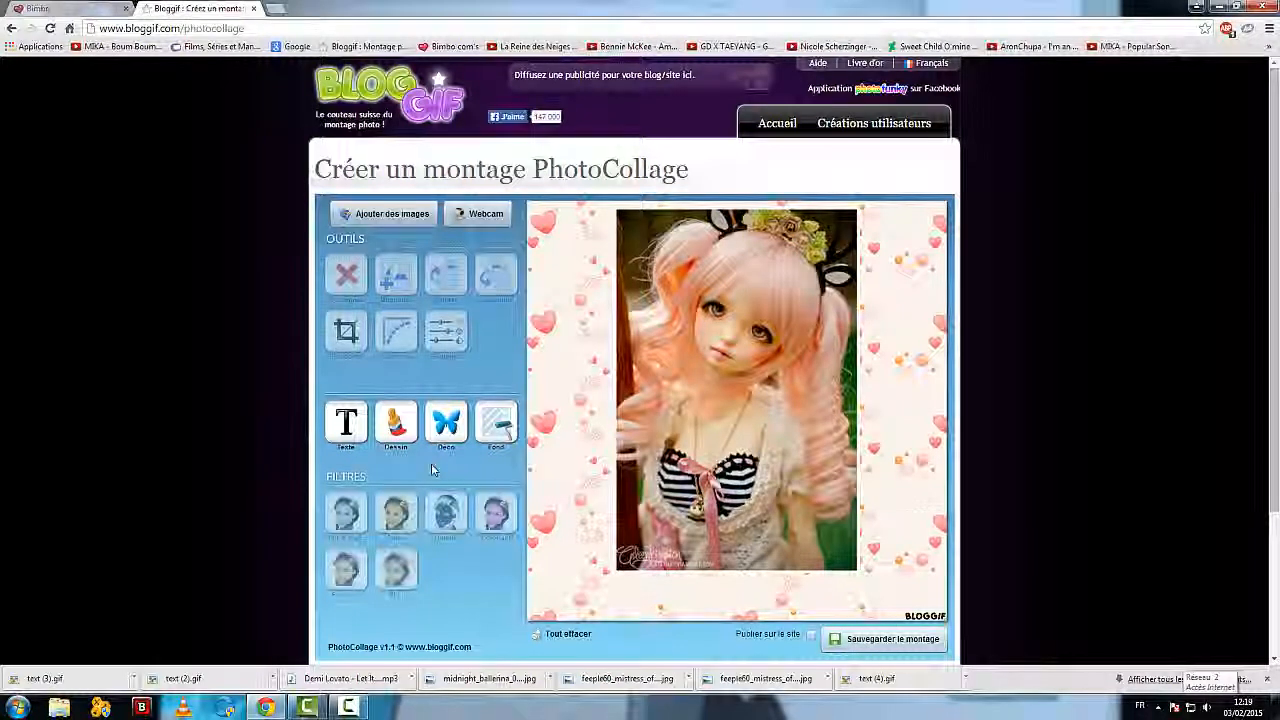
scroll(431, 463, "down", 2)
scroll(591, 457, "up", 1)
scroll(591, 457, "up", 1)
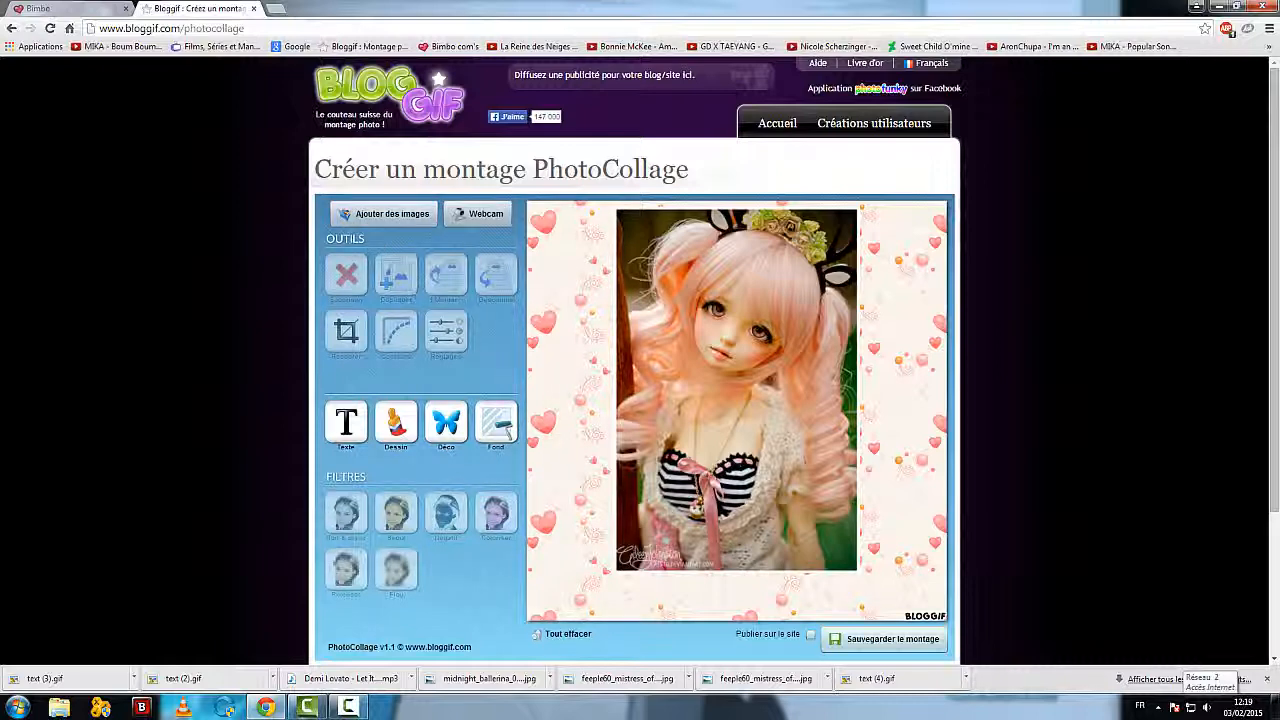
Step: Add the red striped scarf from the Accessoires / Bijoux decorations and place it around the doll's neck
left_click(446, 424)
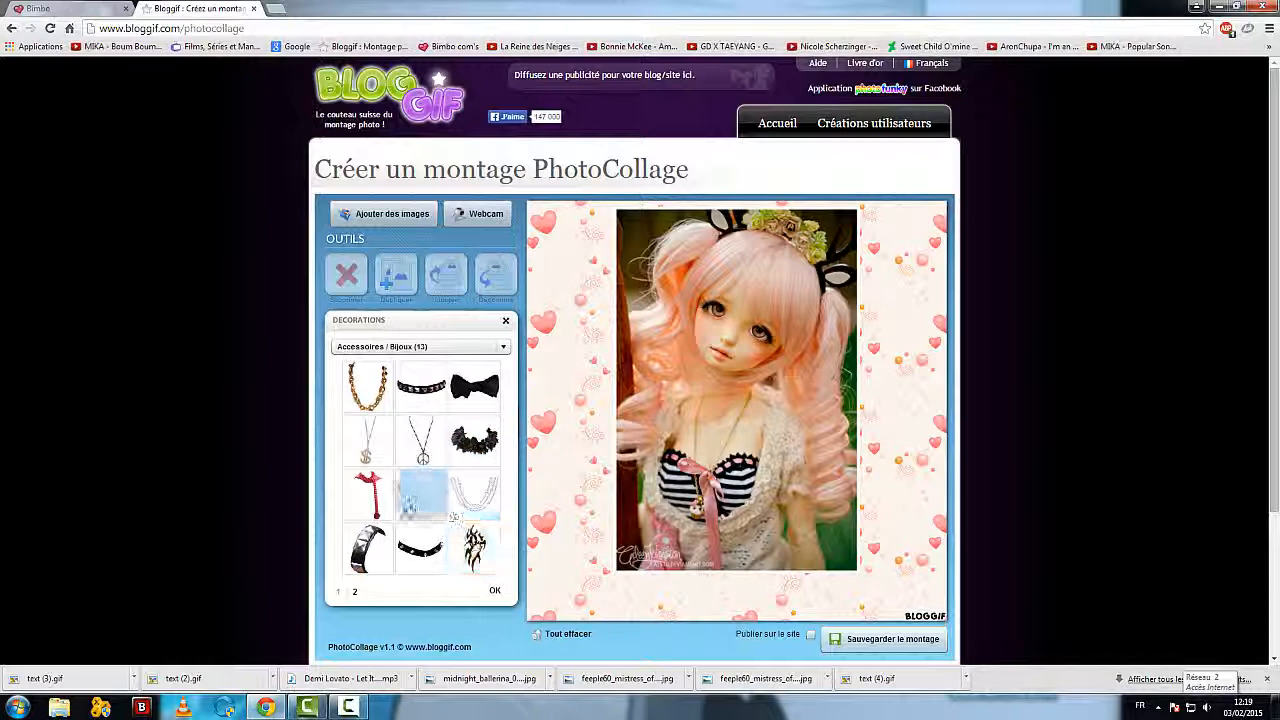
left_click(372, 500)
left_click_drag(590, 240, 740, 398)
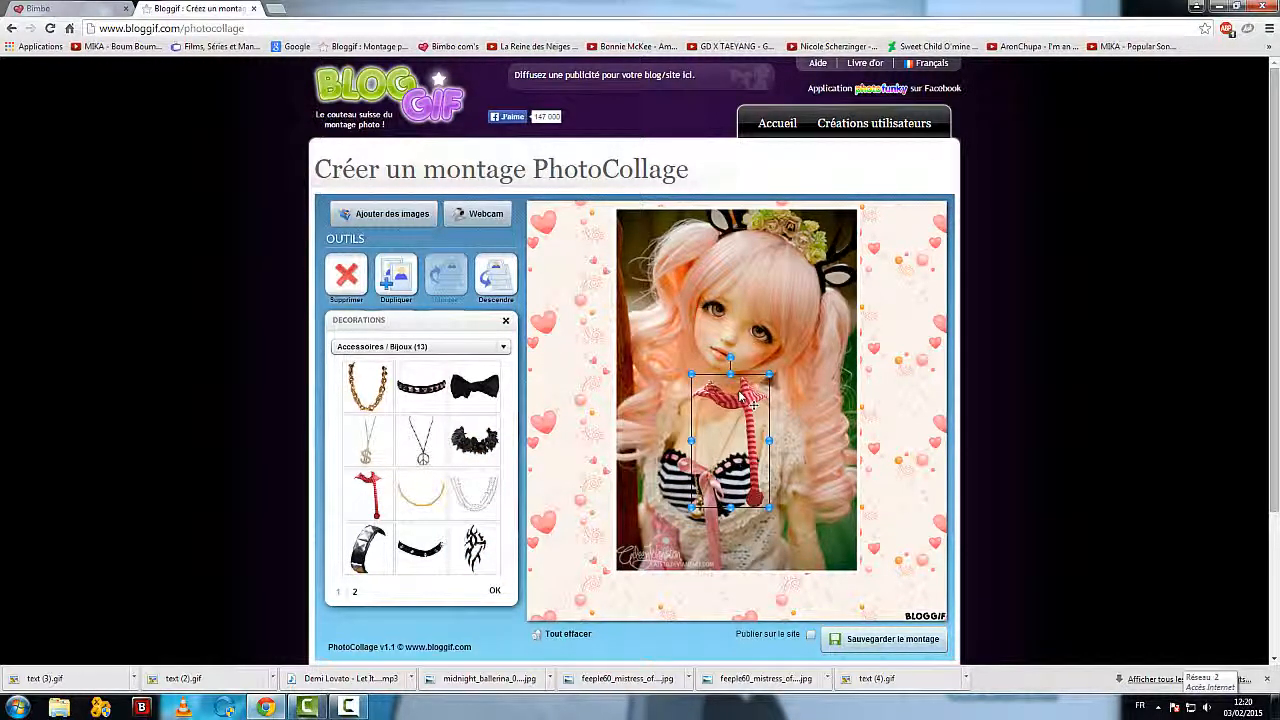
left_click(476, 616)
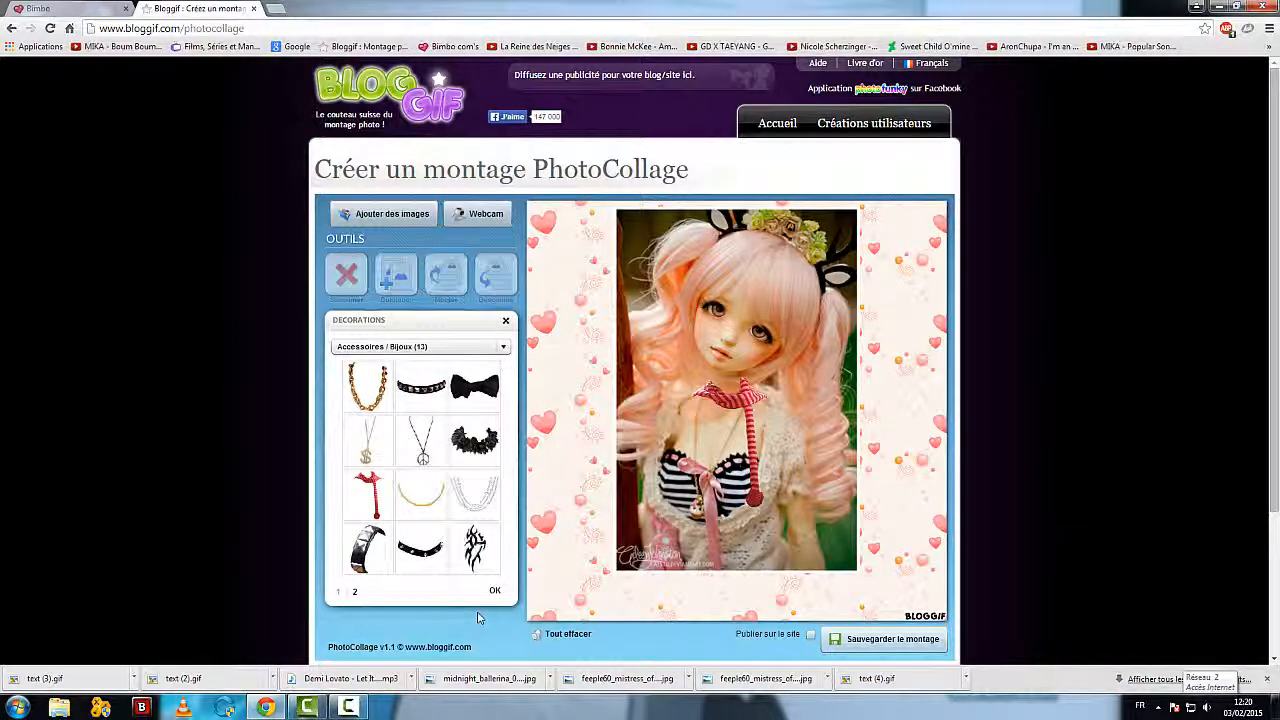
left_click(494, 590)
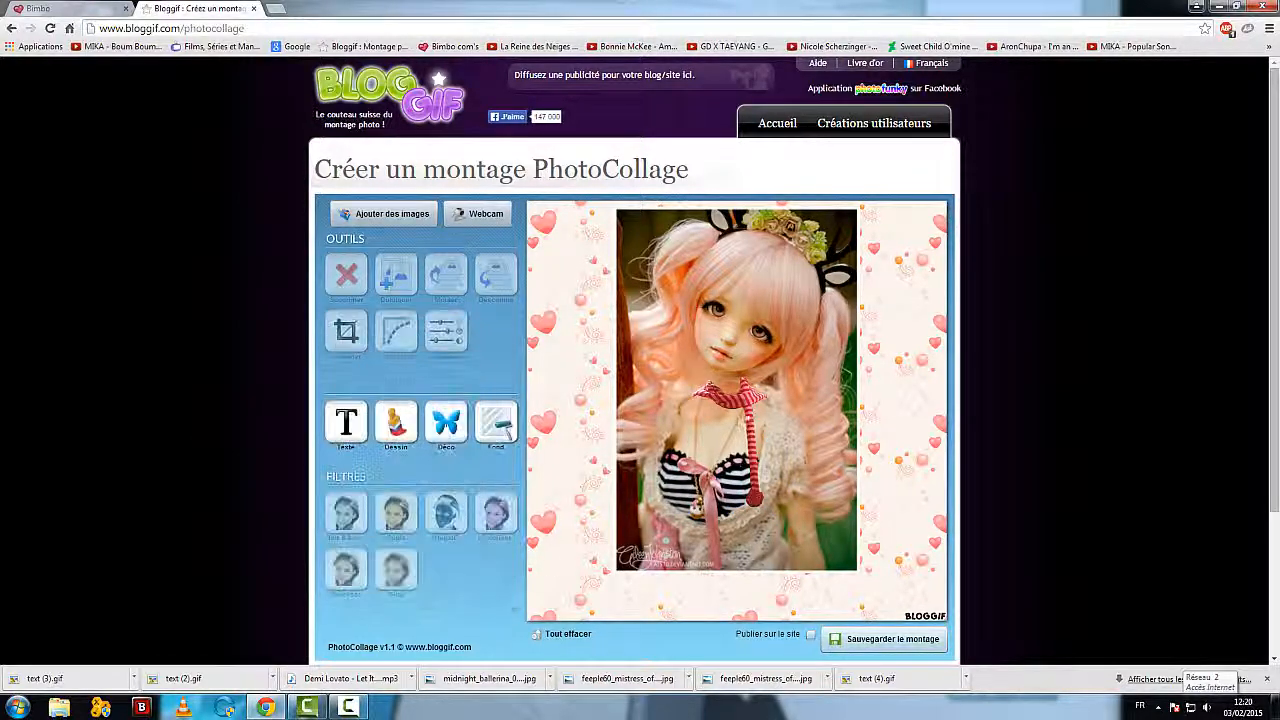
Step: Move the scarf slightly up and to the left on the doll's neck, then deselect it
left_click(748, 410)
left_click_drag(748, 410, 744, 405)
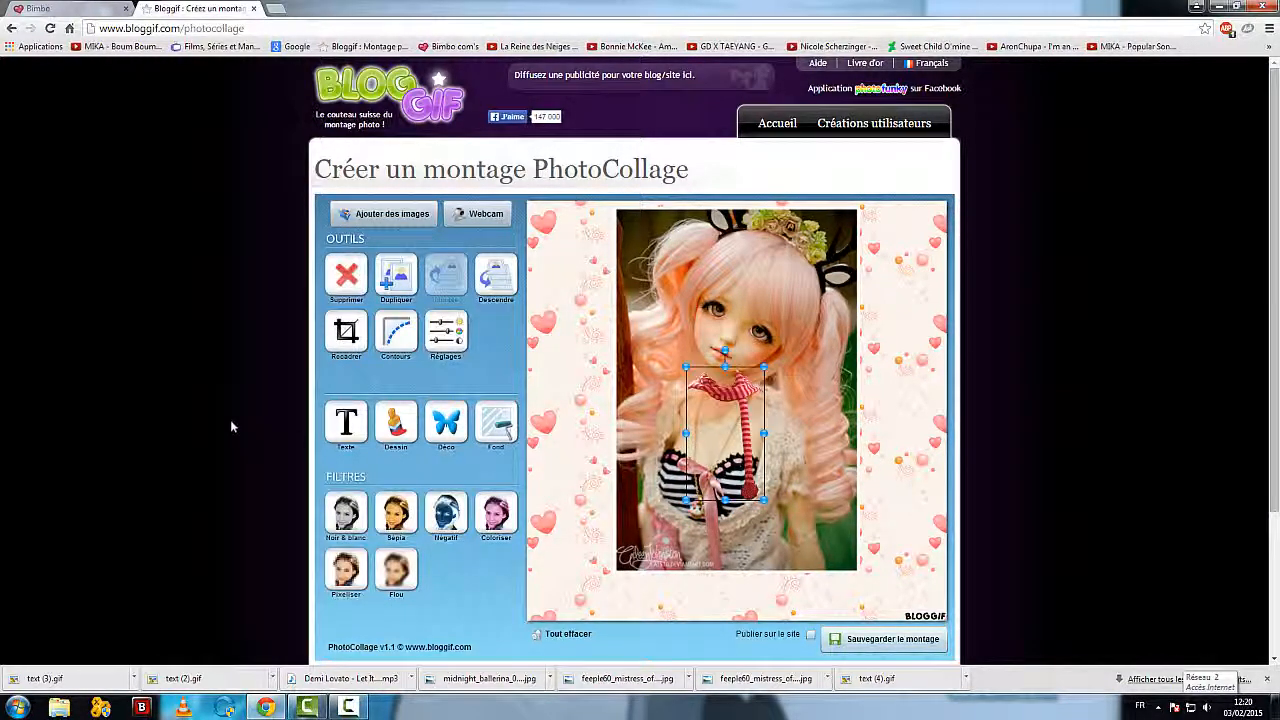
left_click(583, 552)
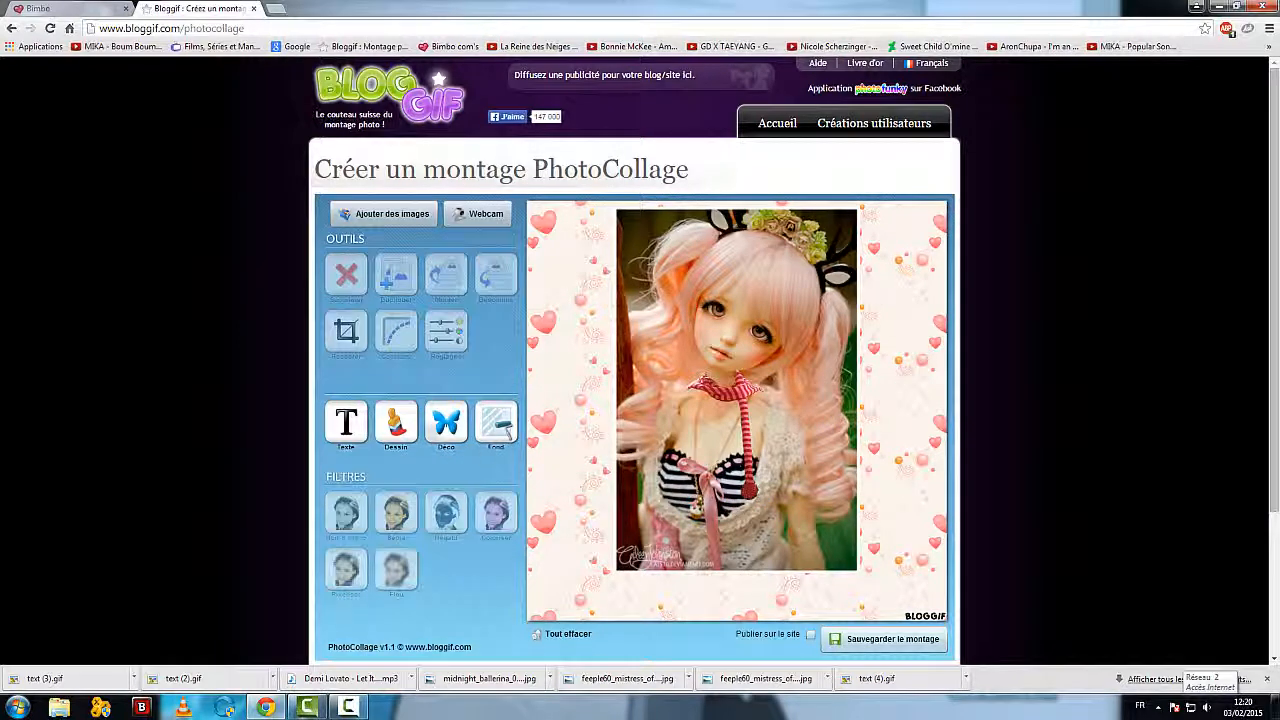
Step: Add the purple cap from the Chapeaux / Casquettes decorations, enlarge it and place it on the doll's head
left_click(505, 426)
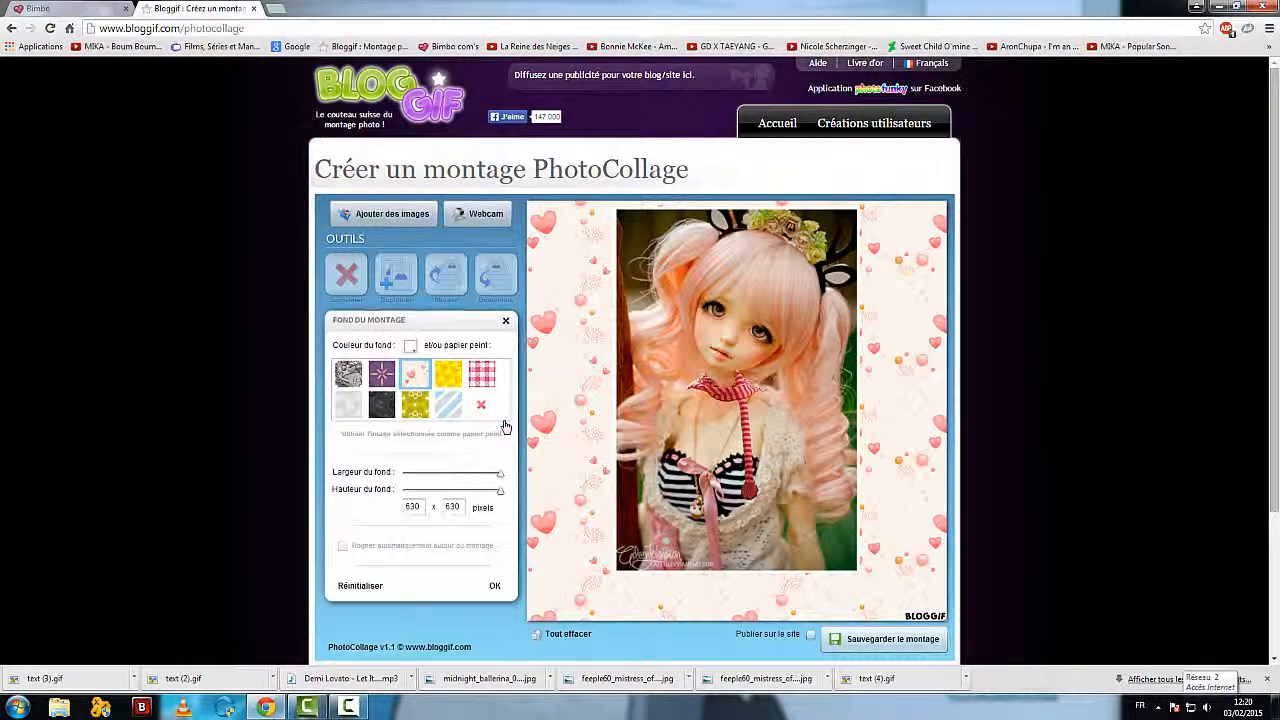
left_click(504, 332)
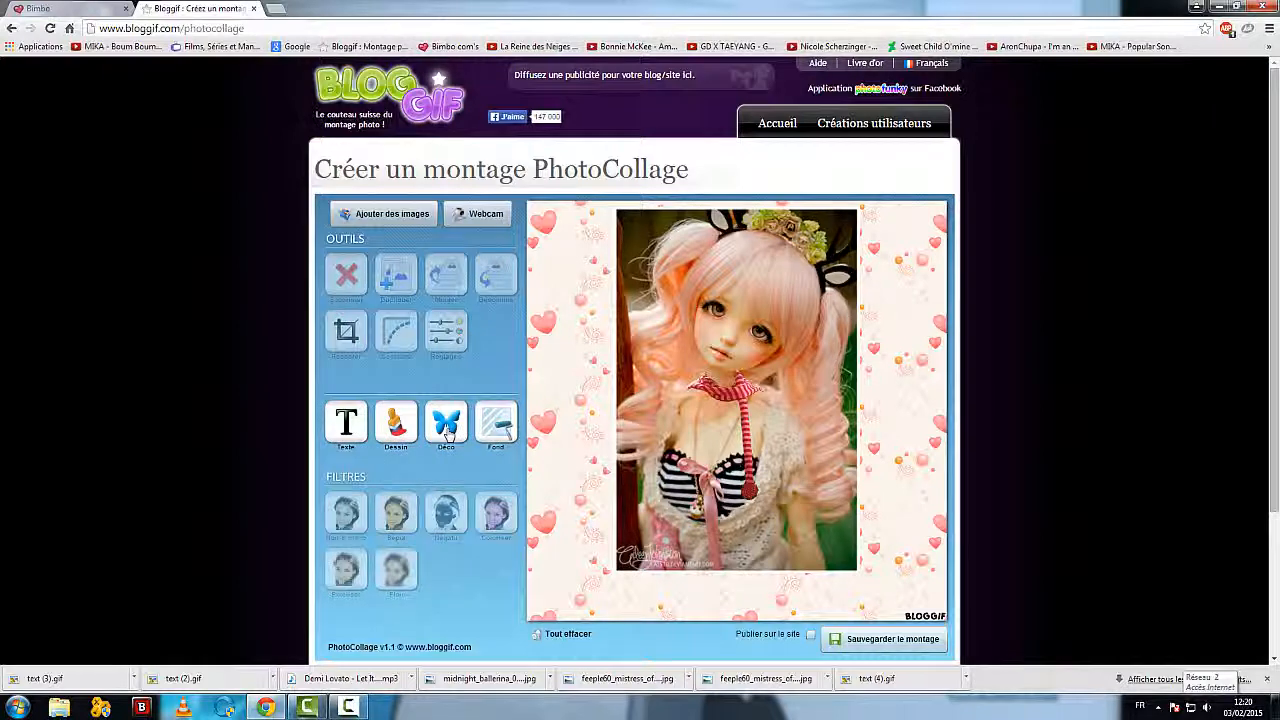
left_click(447, 430)
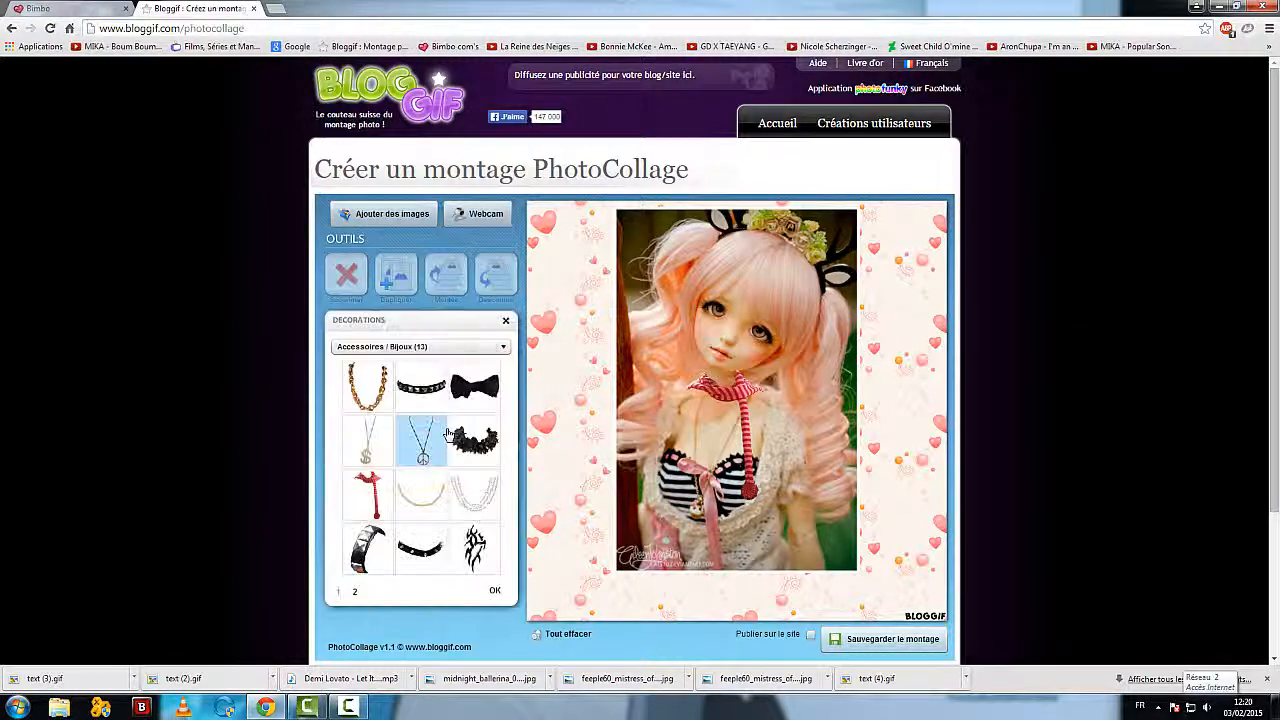
left_click(470, 346)
left_click(434, 395)
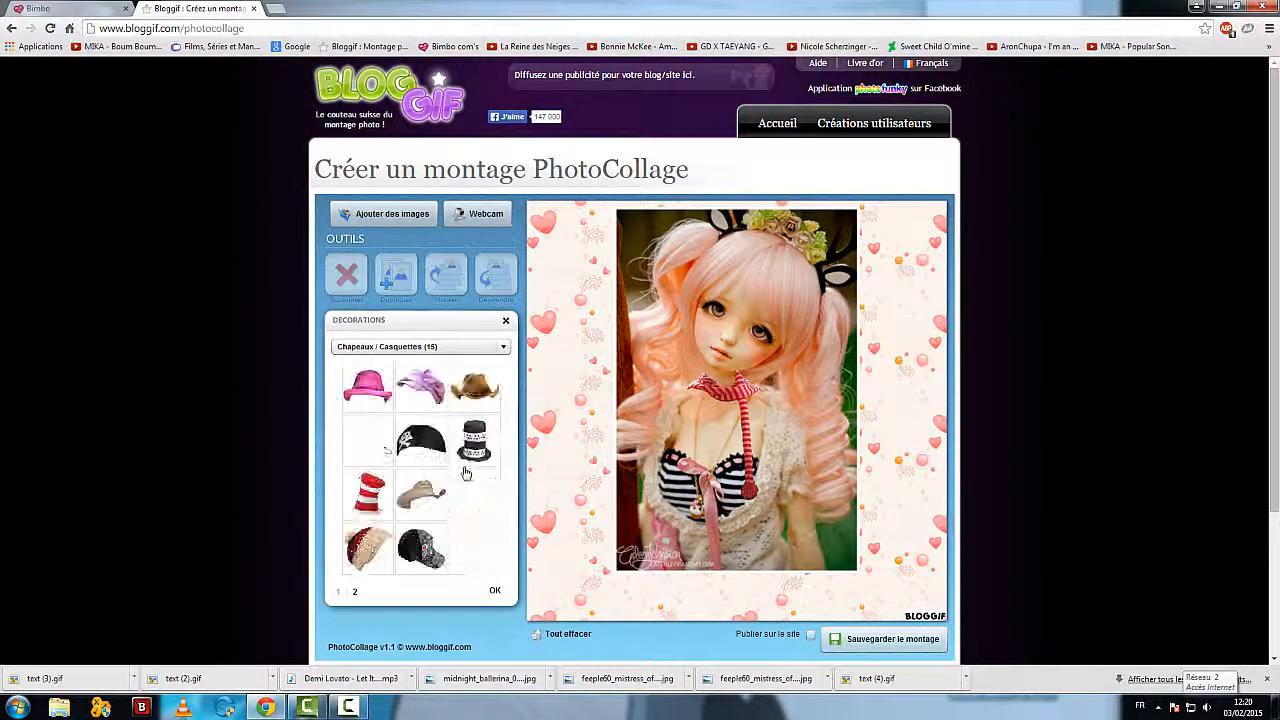
left_click(421, 387)
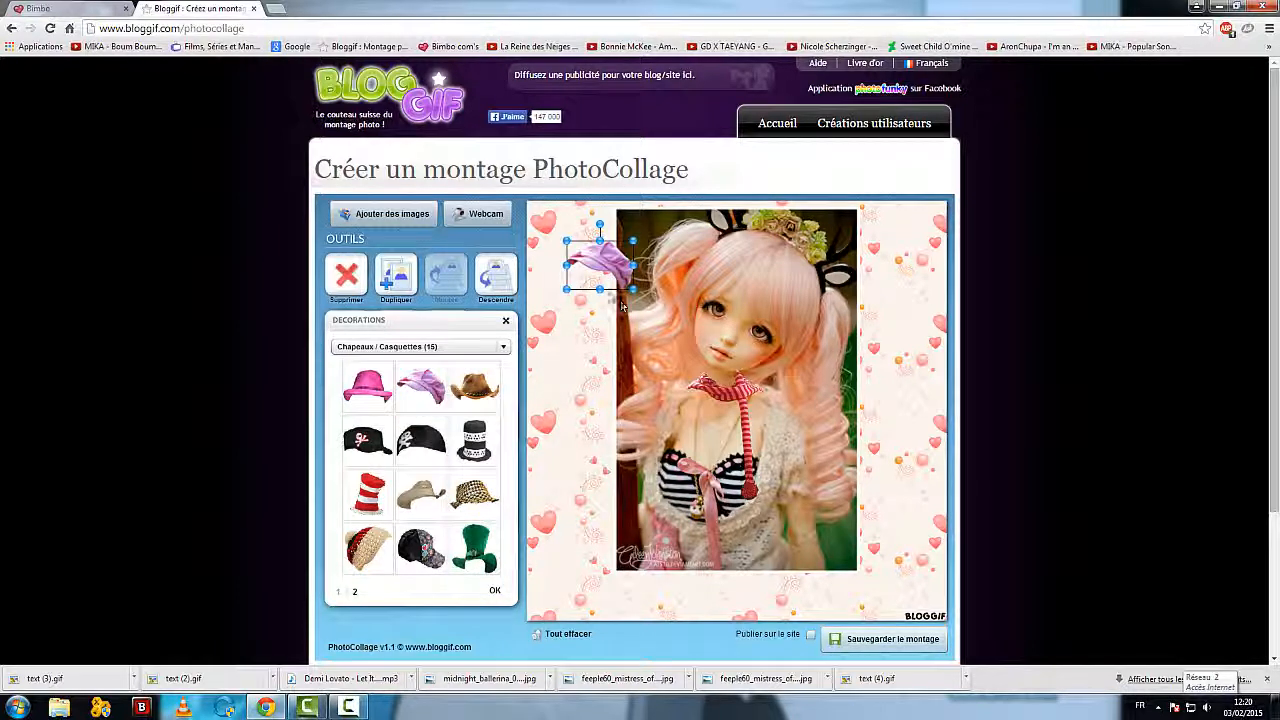
left_click_drag(607, 275, 785, 260)
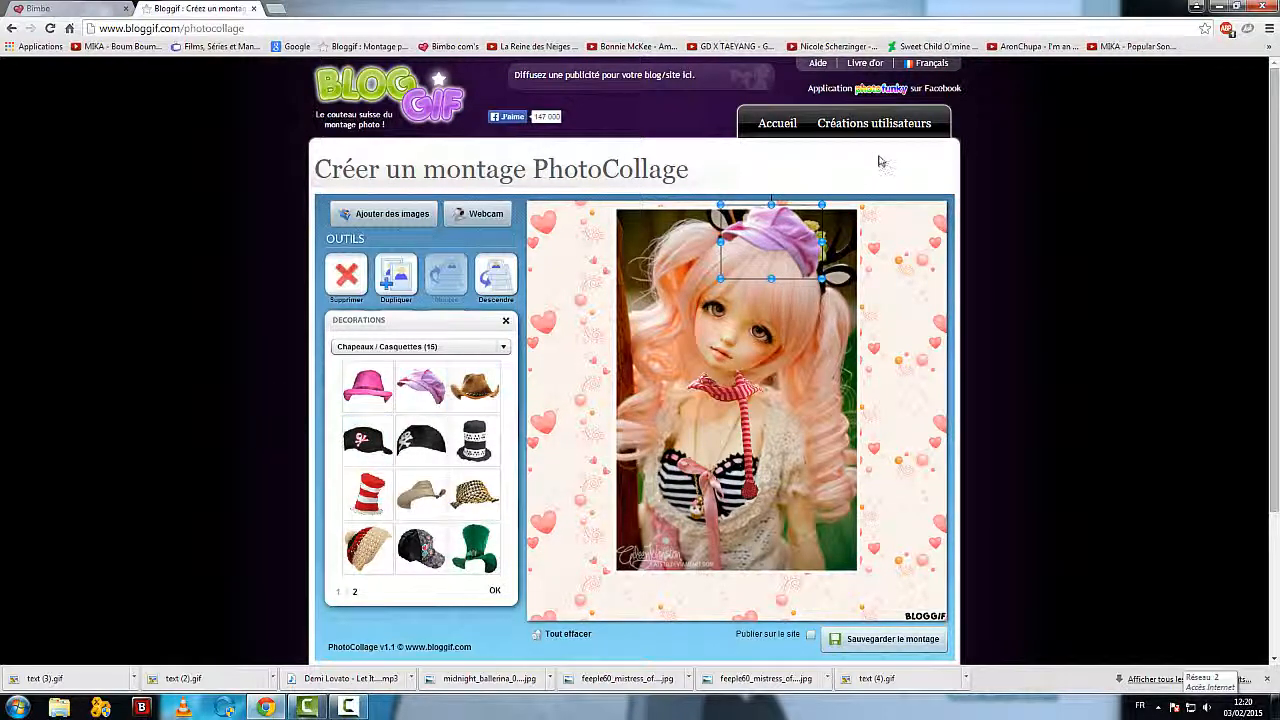
left_click_drag(760, 276, 766, 277)
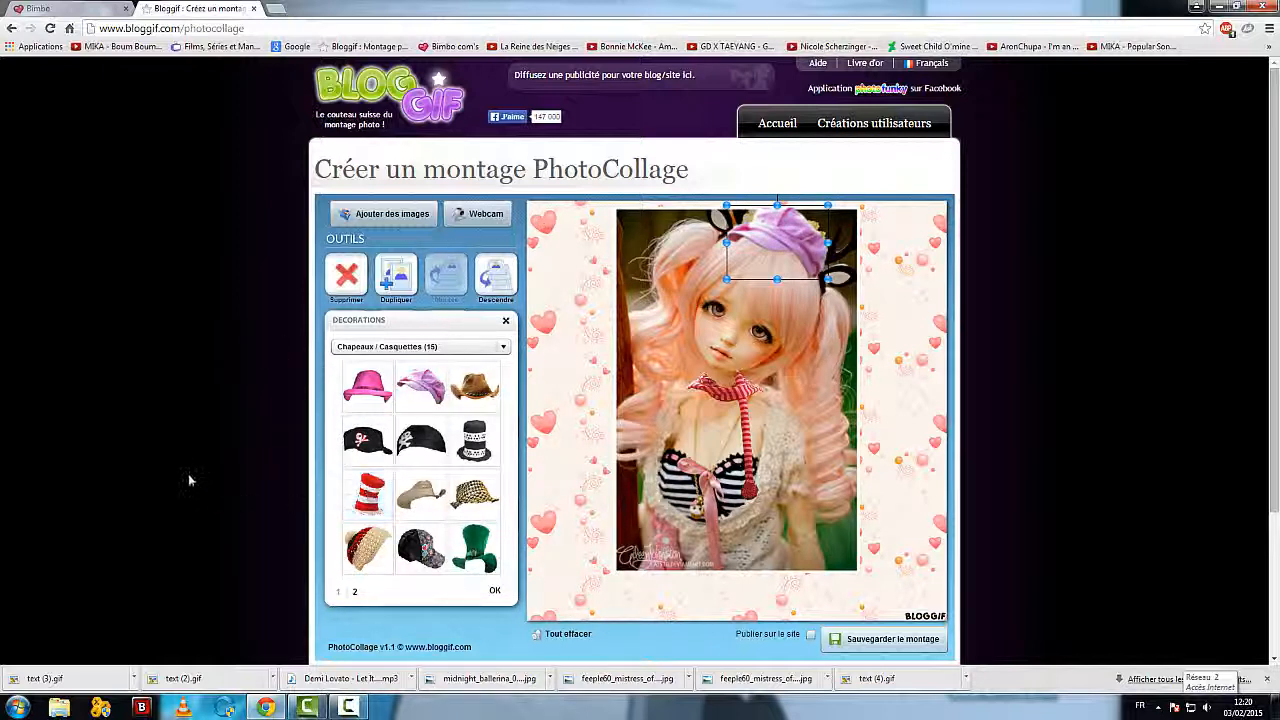
Step: Open the PhotoEffects tool from the Bloggif home page and load capture-20150203-111325.png from the Vidéos library
left_click(777, 123)
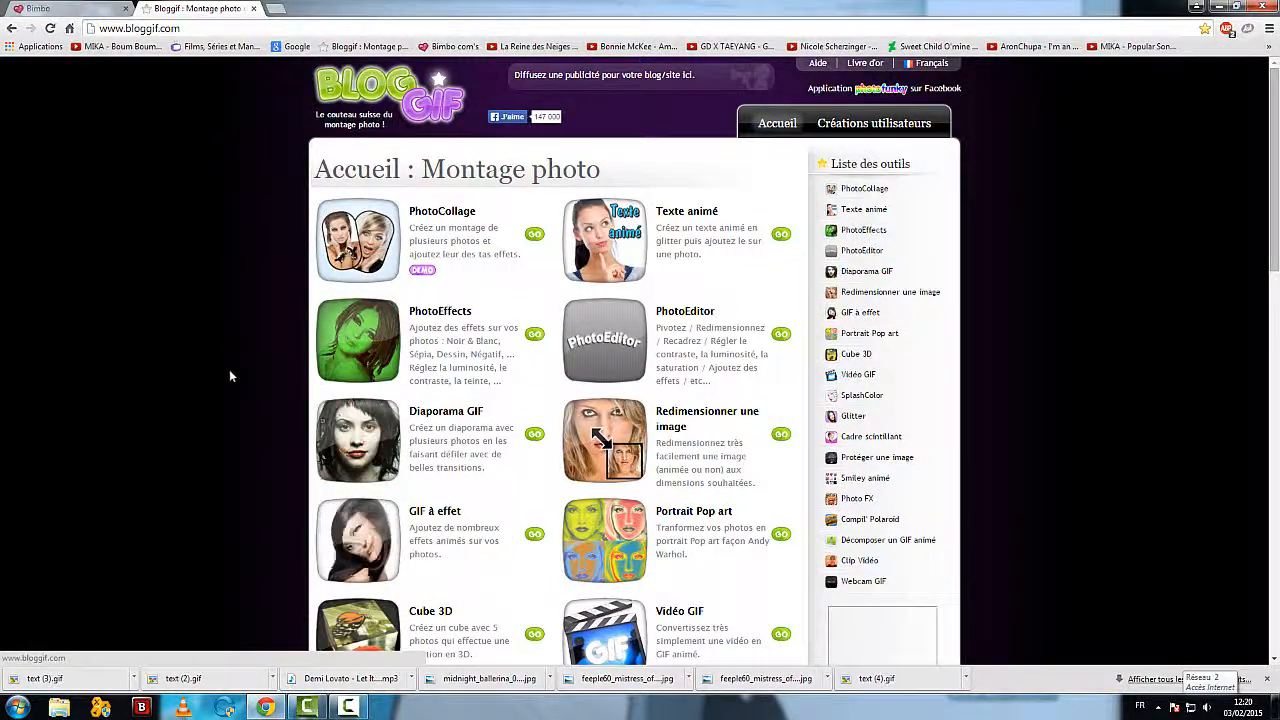
scroll(226, 355, "down", 1)
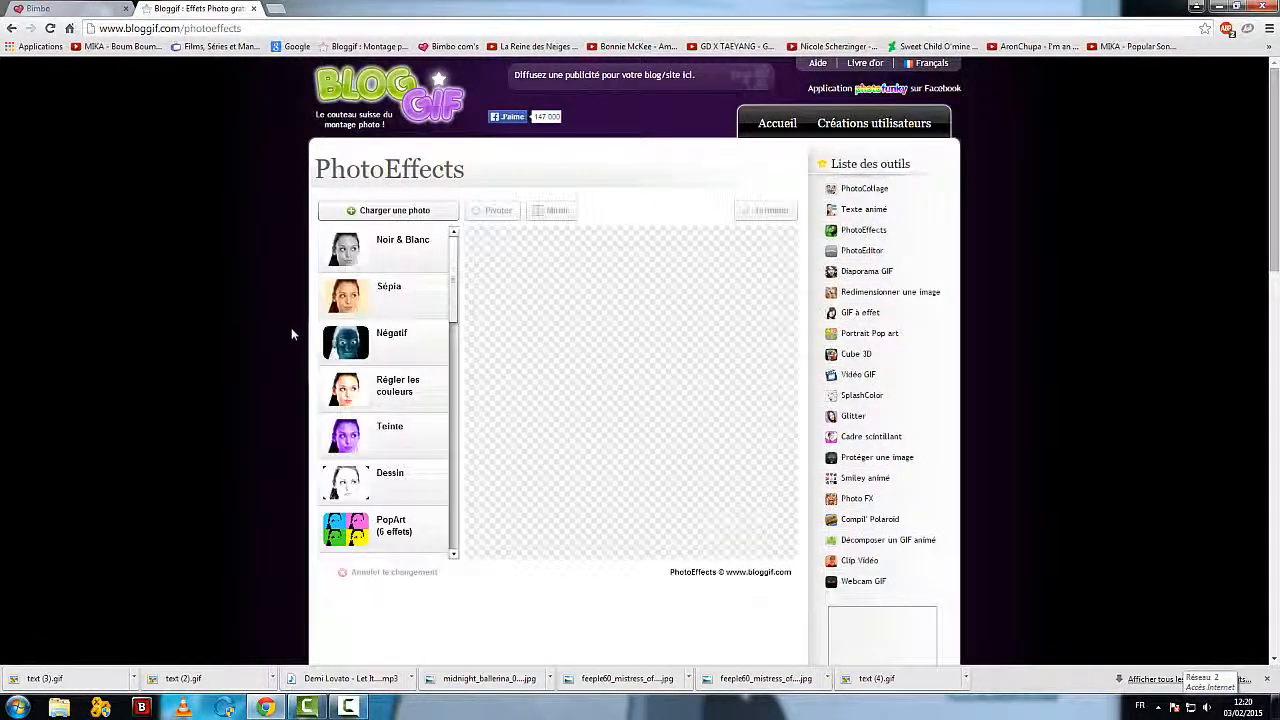
left_click(408, 220)
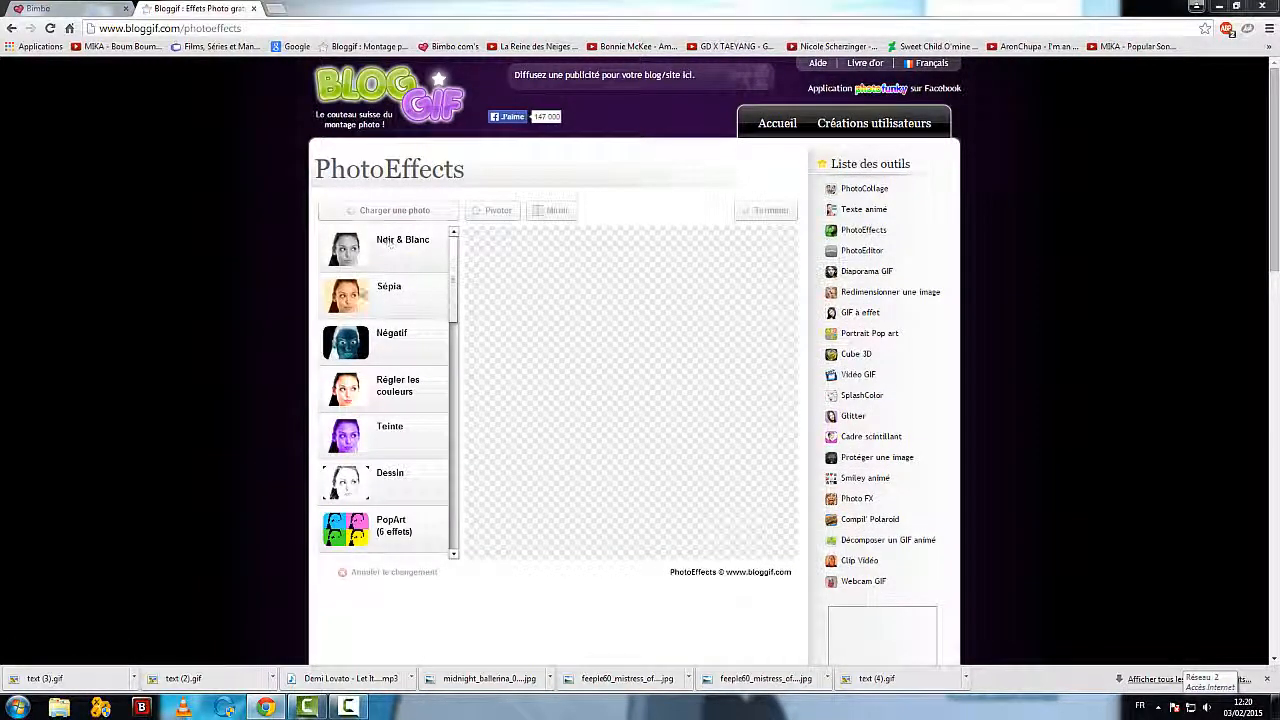
left_click_drag(258, 118, 258, 144)
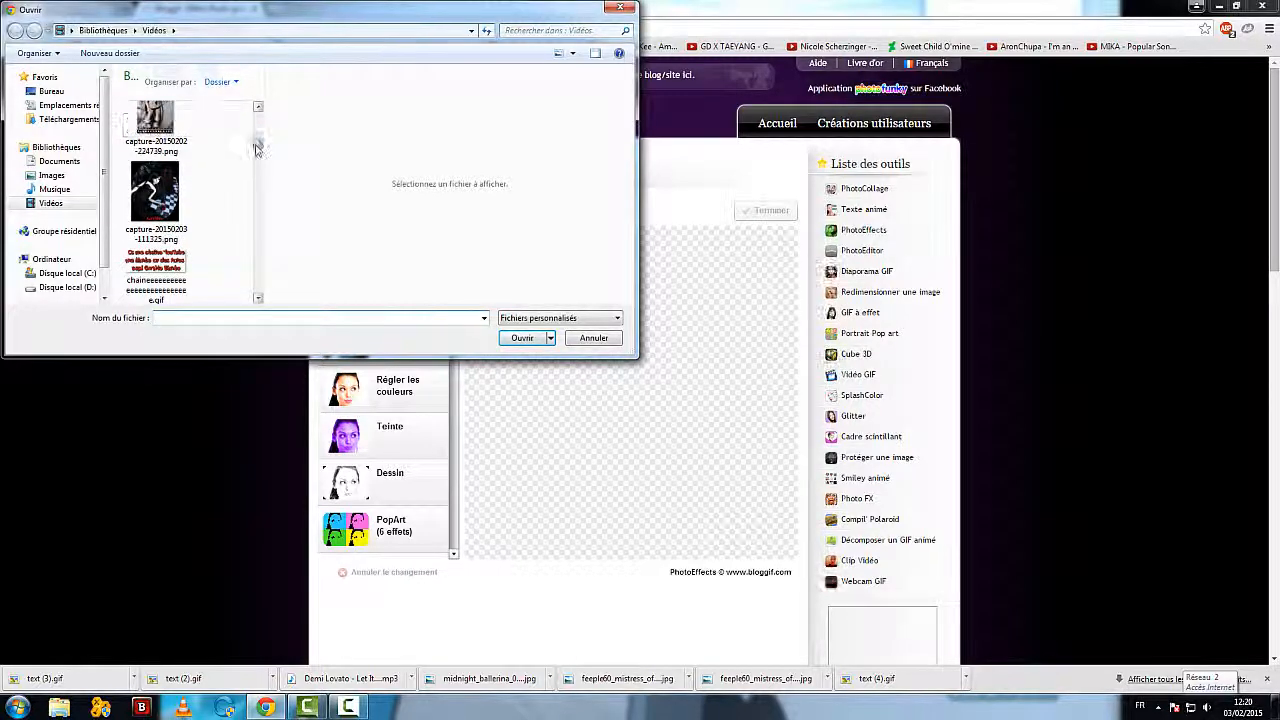
left_click(155, 192)
left_click(523, 338)
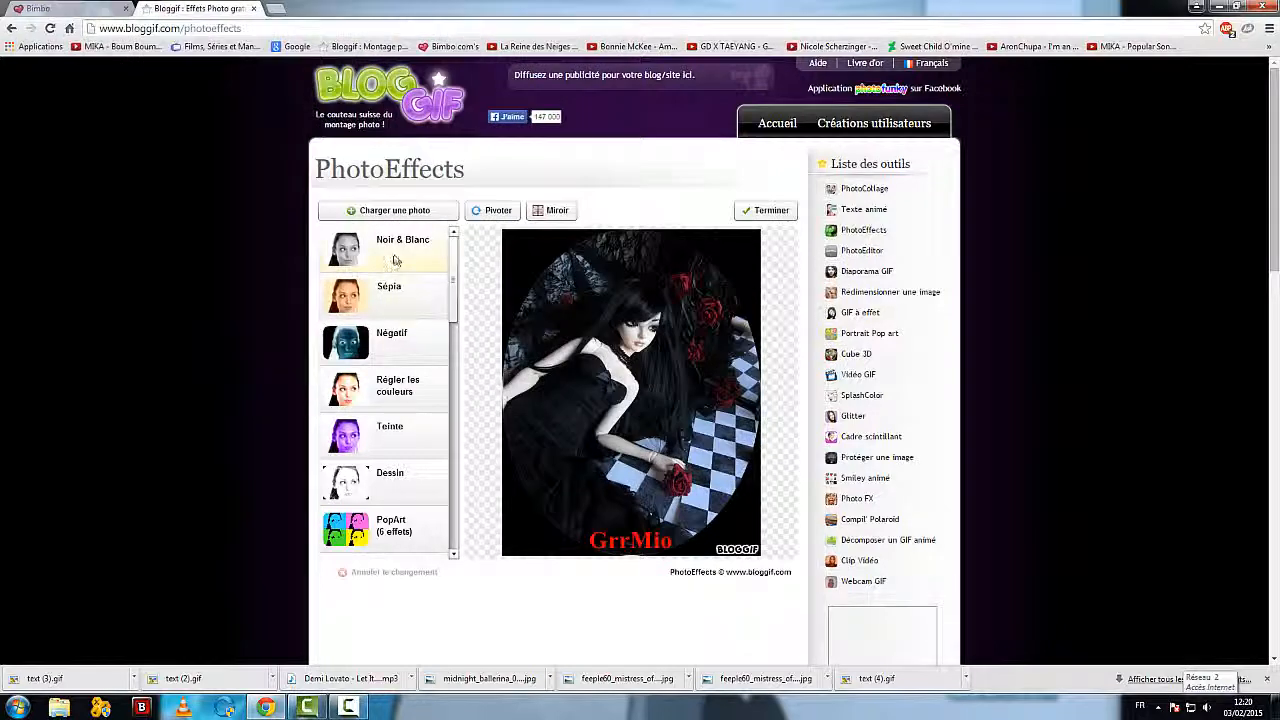
Step: Apply the Noir & Blanc effect to the loaded doll photo
left_click(394, 258)
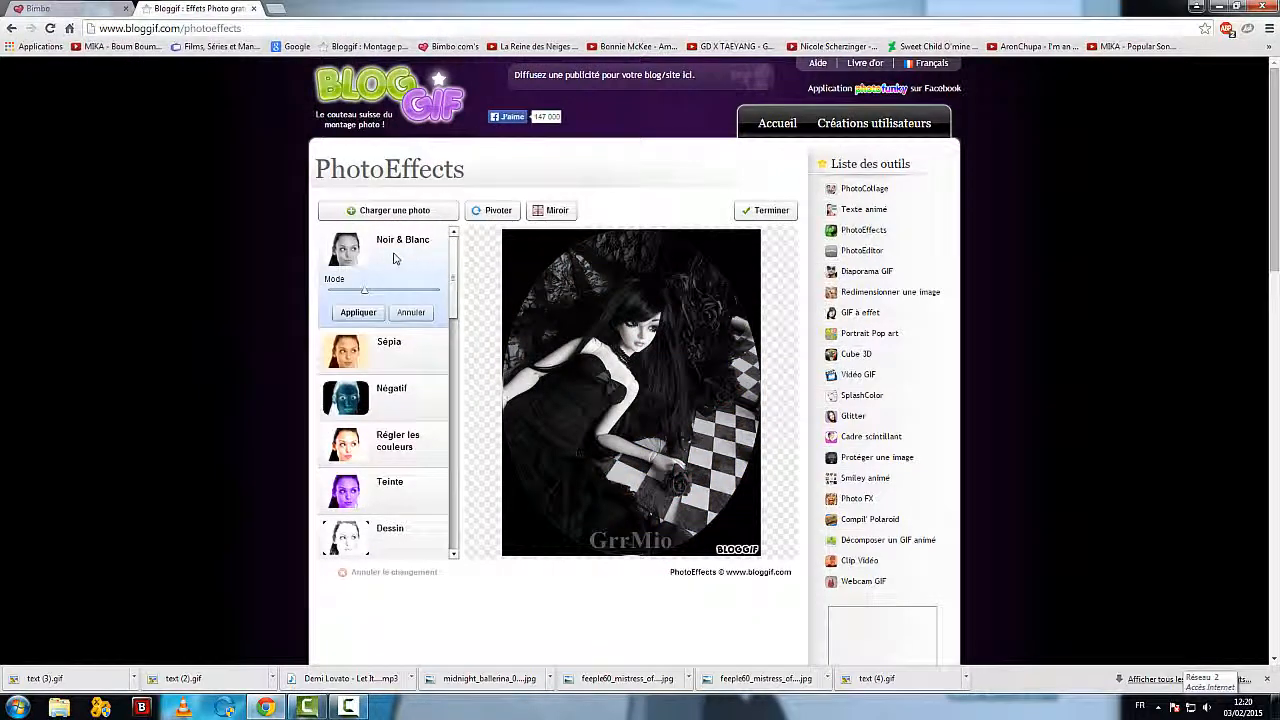
left_click(358, 312)
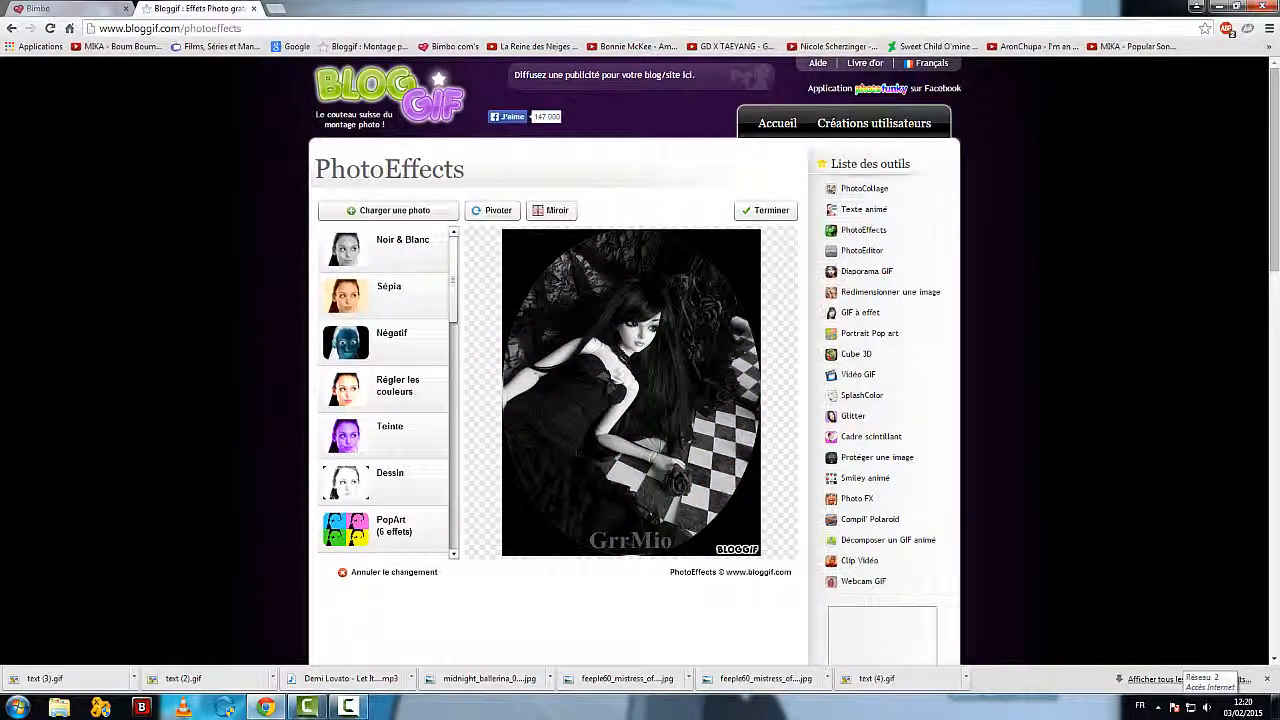
scroll(127, 431, "down", 1)
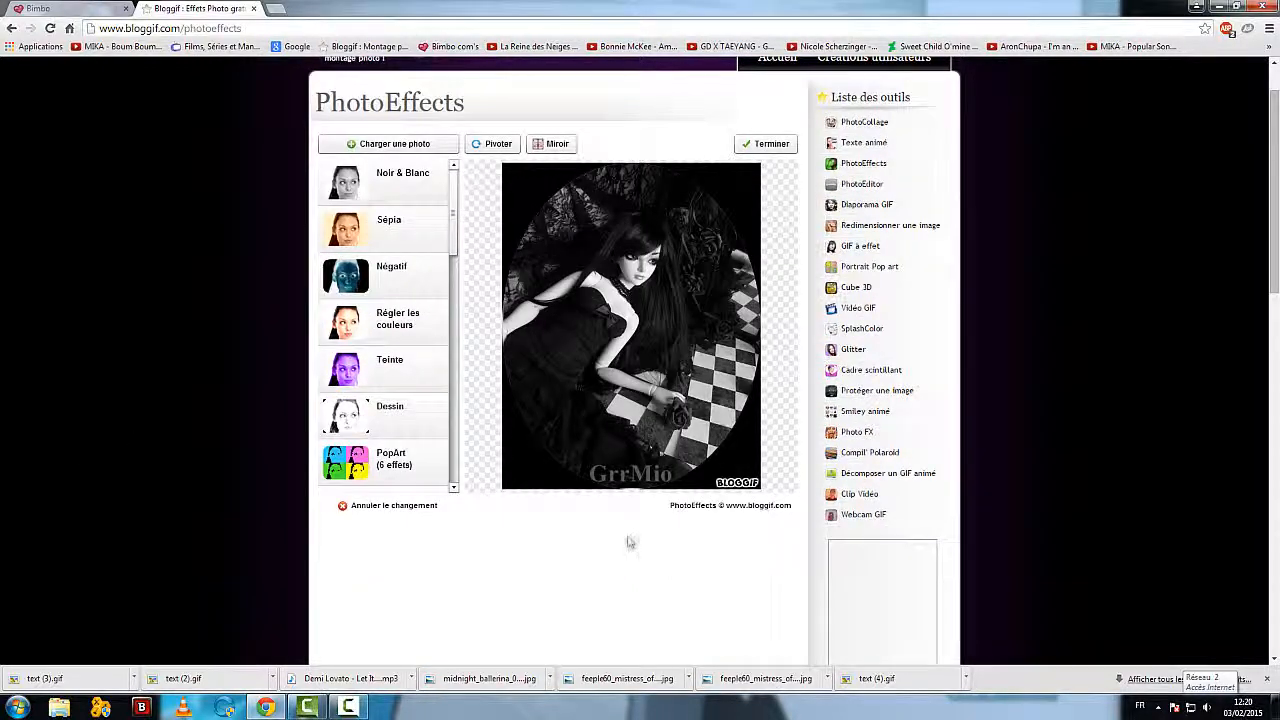
scroll(628, 542, "down", 3)
scroll(626, 540, "up", 3)
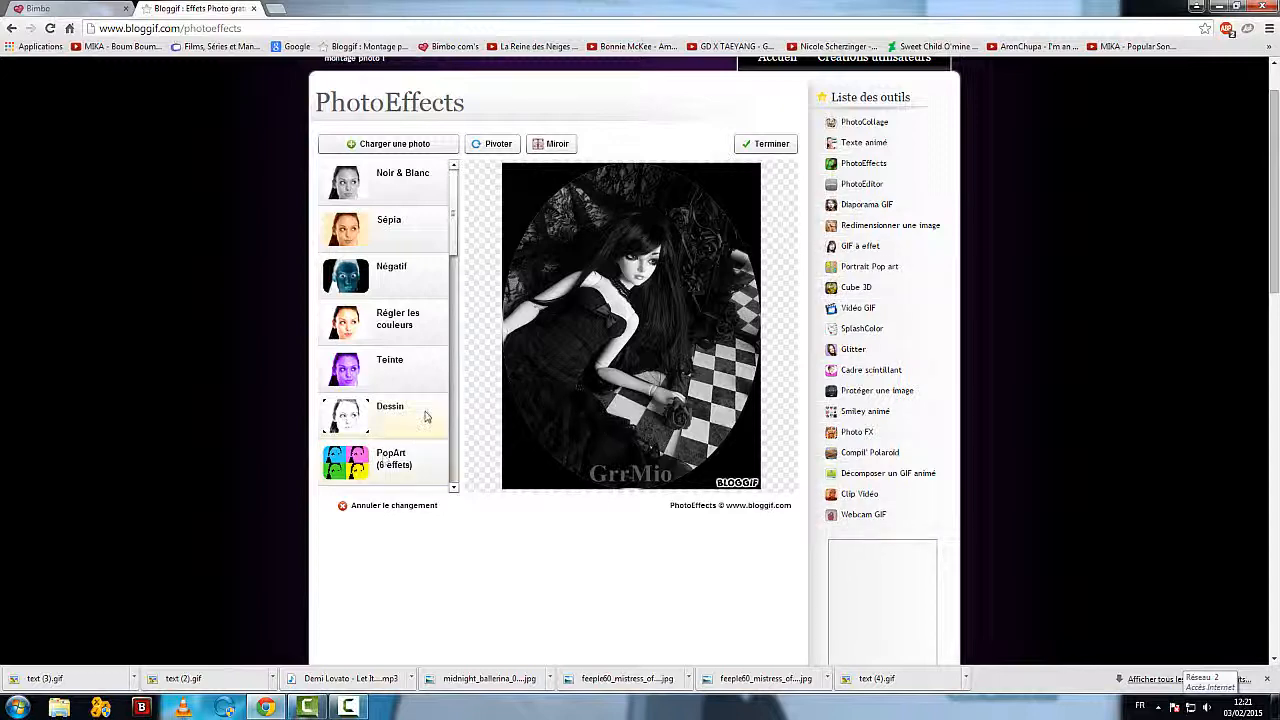
Step: Preview the PopArt and Dessin effects on the black-and-white photo, cancelling each one
left_click(344, 465)
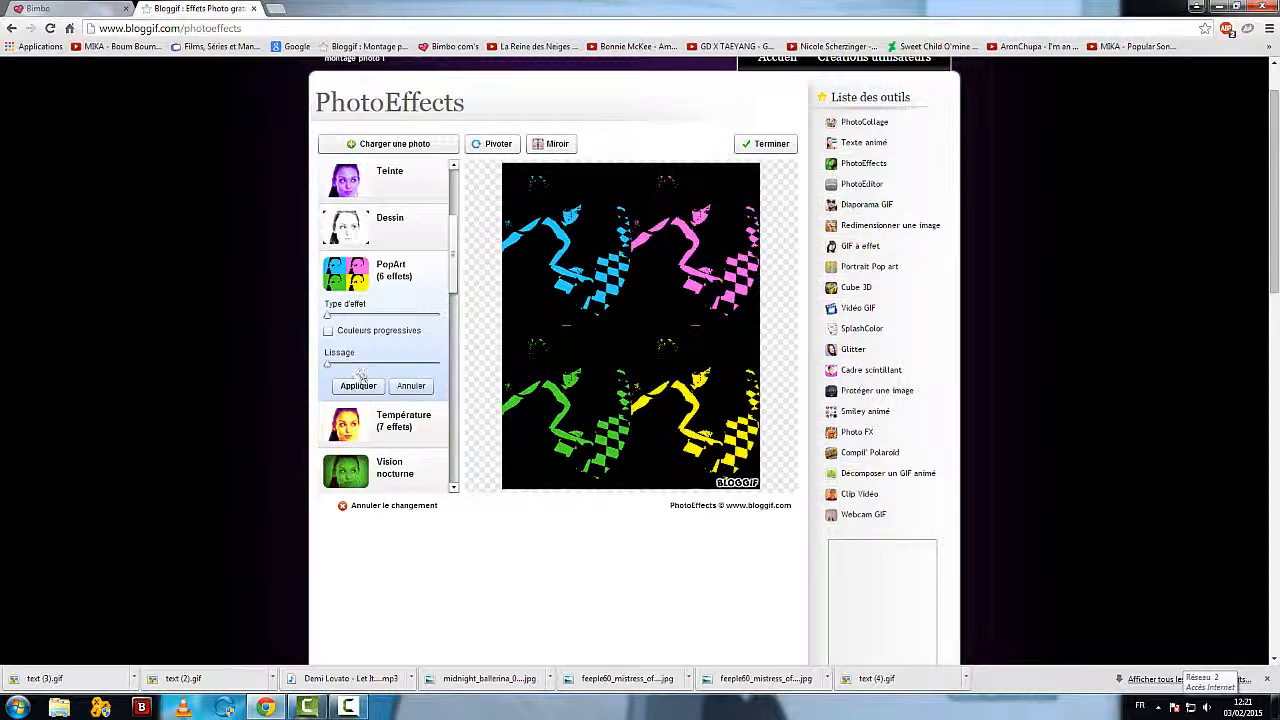
left_click(414, 386)
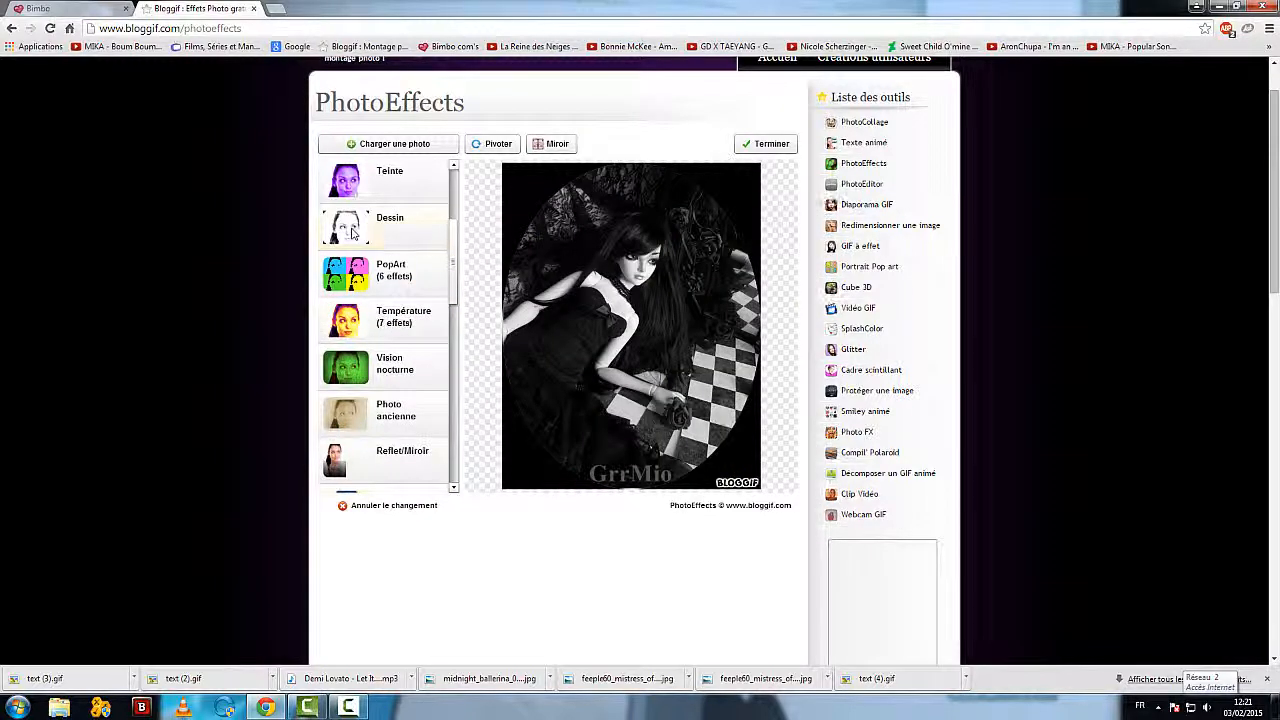
left_click(351, 232)
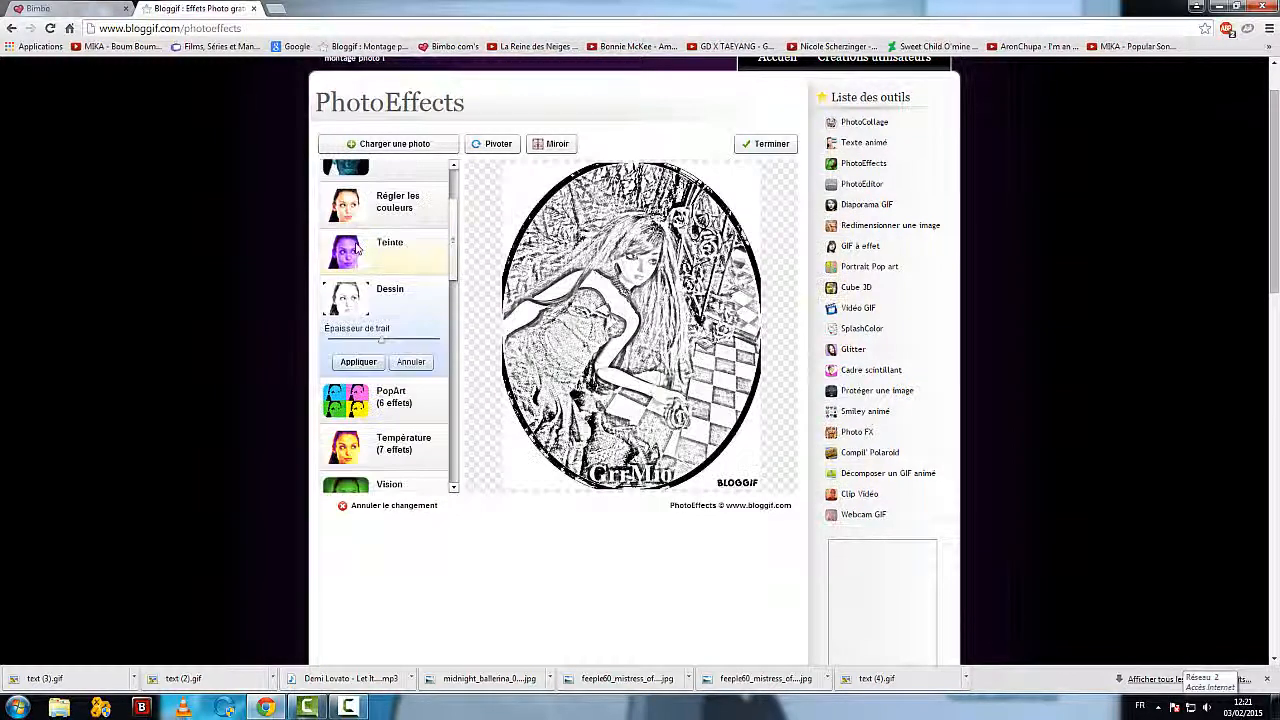
left_click(412, 362)
scroll(397, 340, "down", 3)
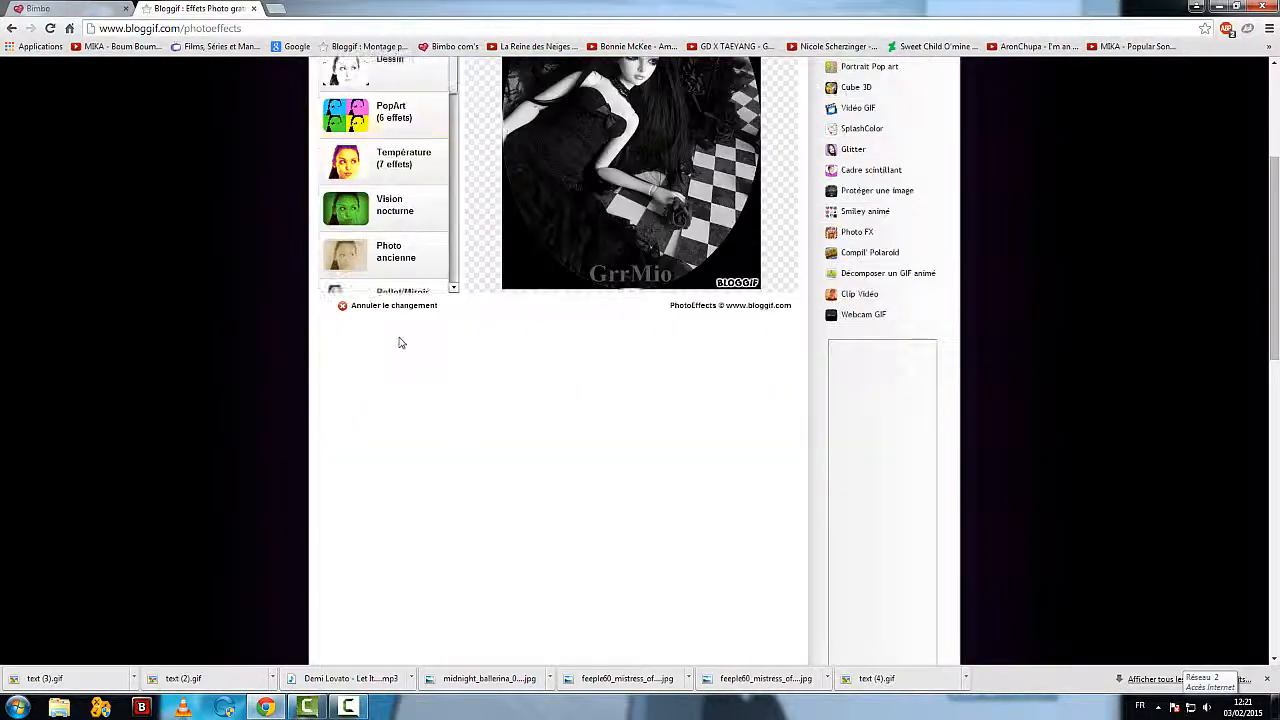
scroll(235, 343, "up", 4)
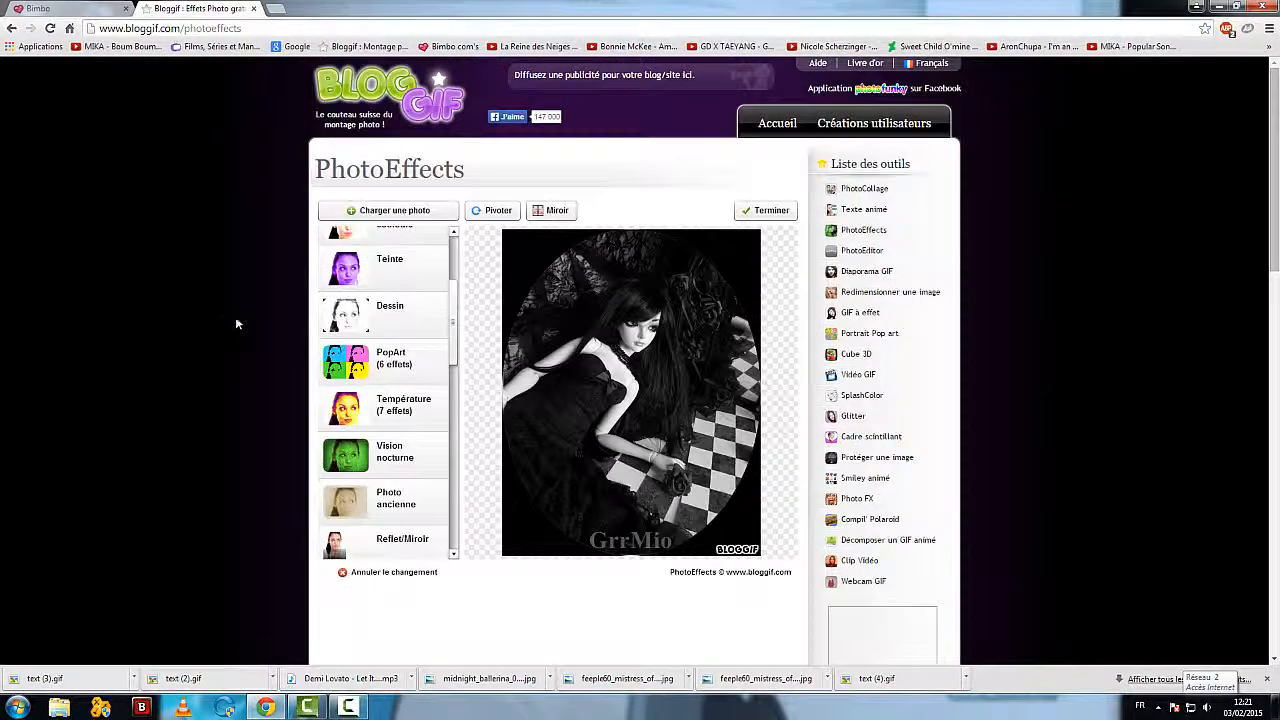
Step: Return to the Bloggif home page and open the Diaporama GIF tool
left_click(772, 123)
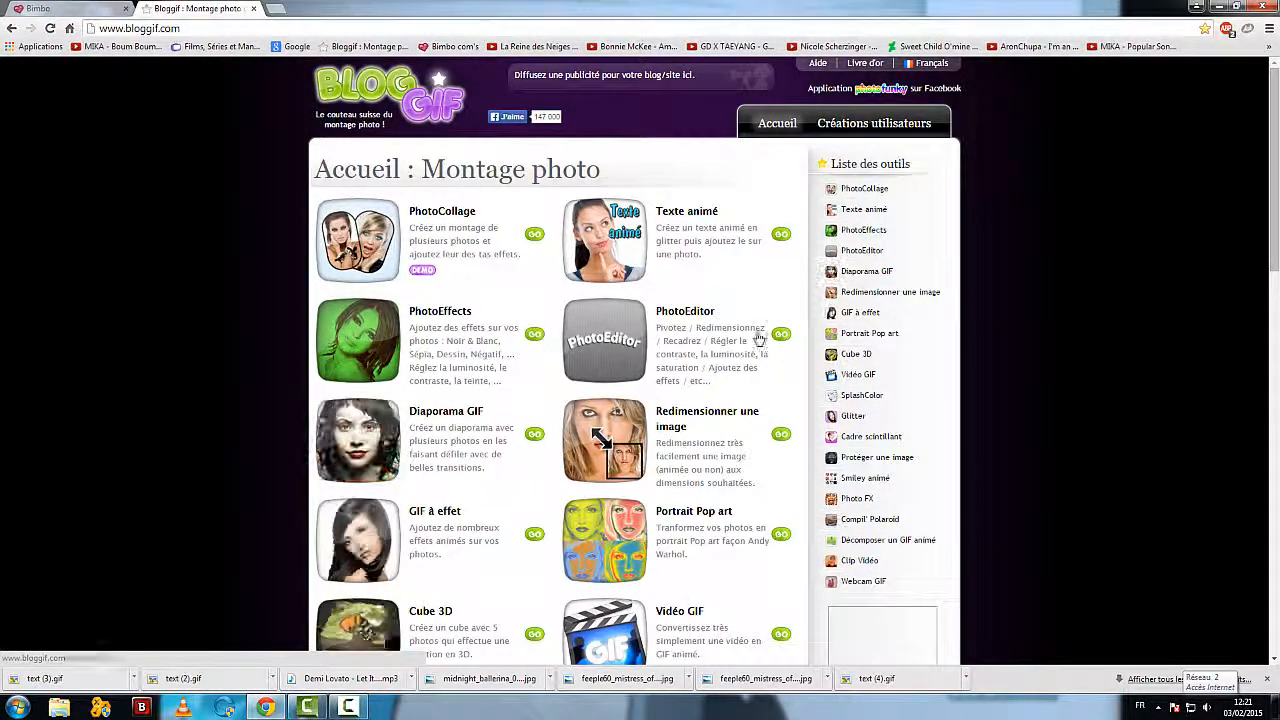
scroll(375, 388, "down", 1)
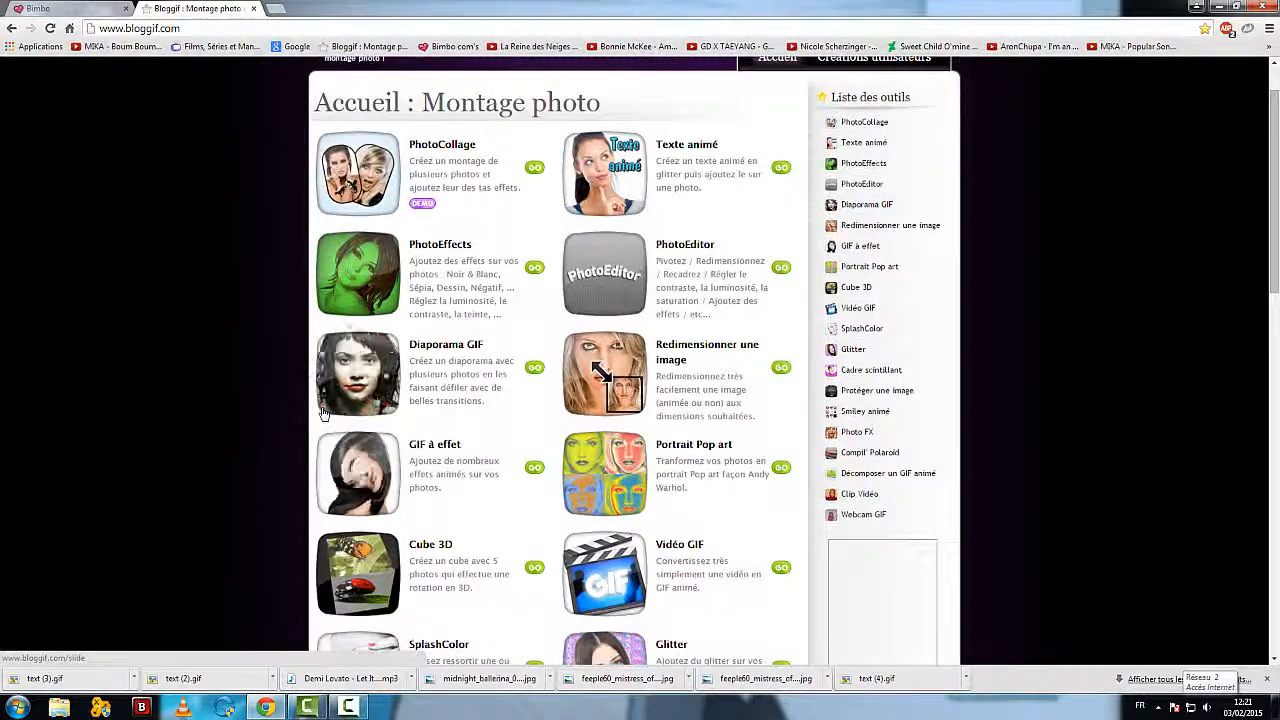
left_click(375, 388)
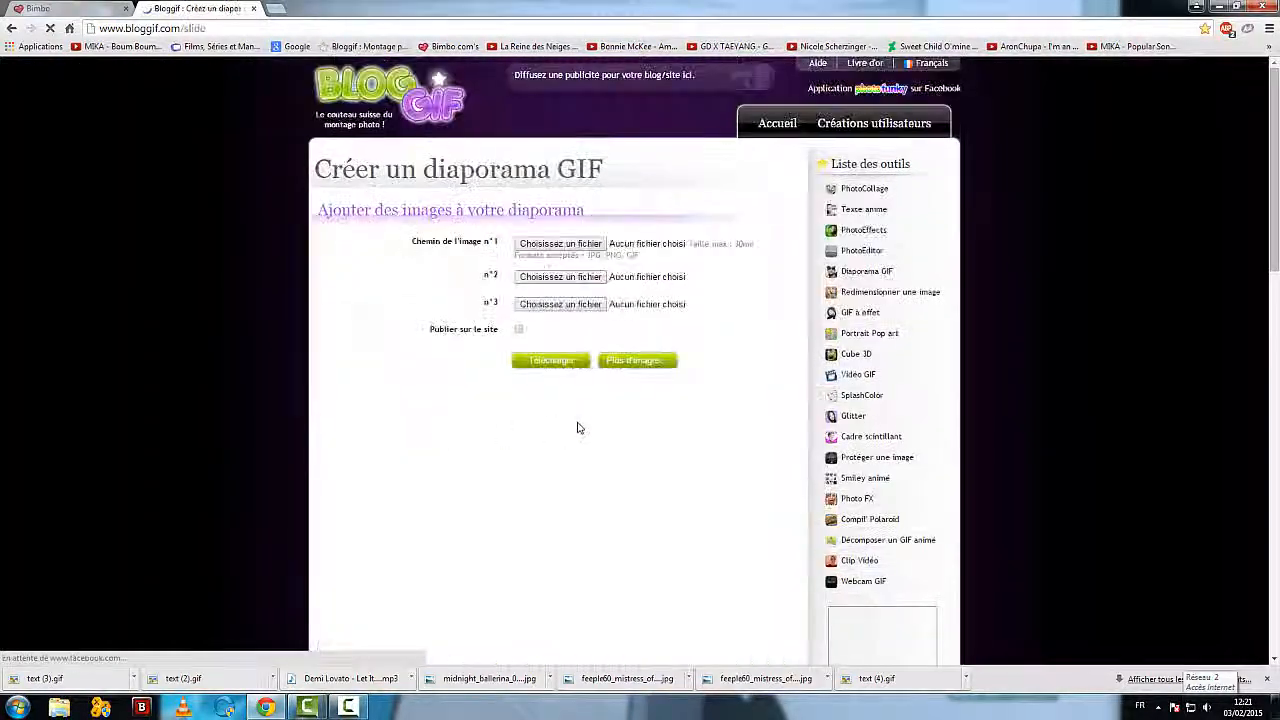
Step: Choose capture-20150202-224739.png from the Vidéos library as the slideshow's image n°1
left_click(550, 247)
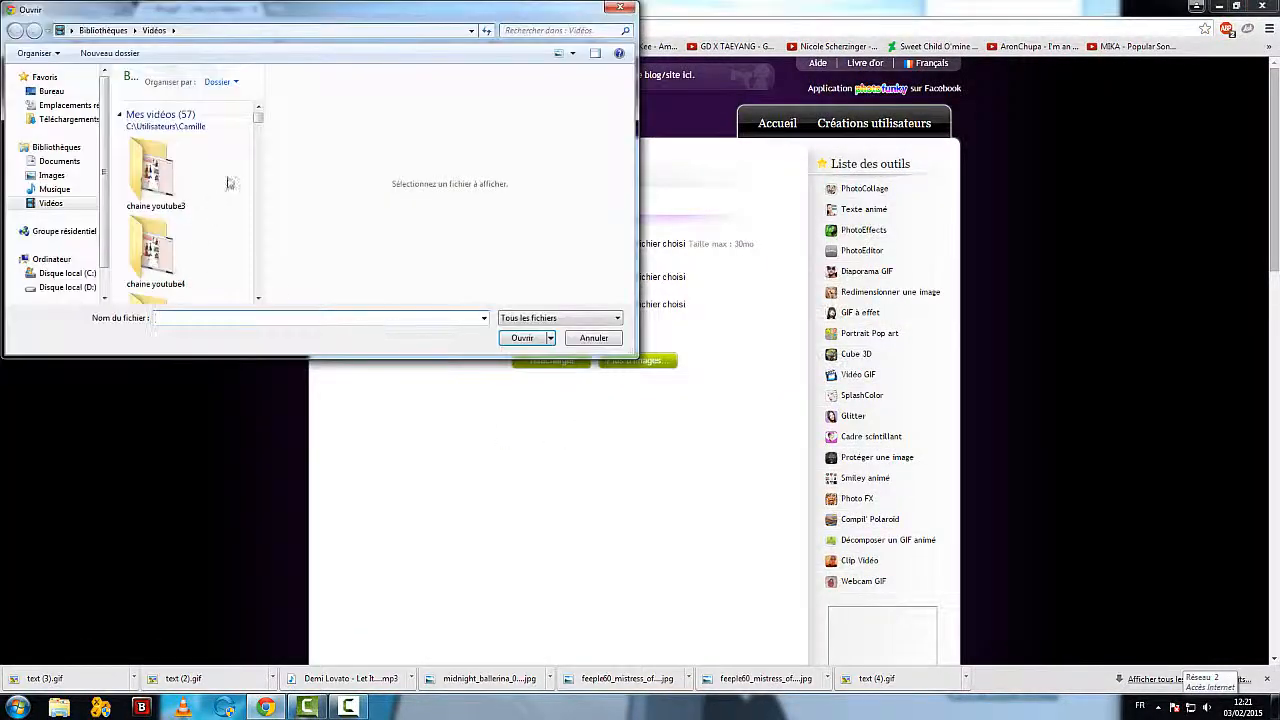
left_click_drag(258, 121, 257, 151)
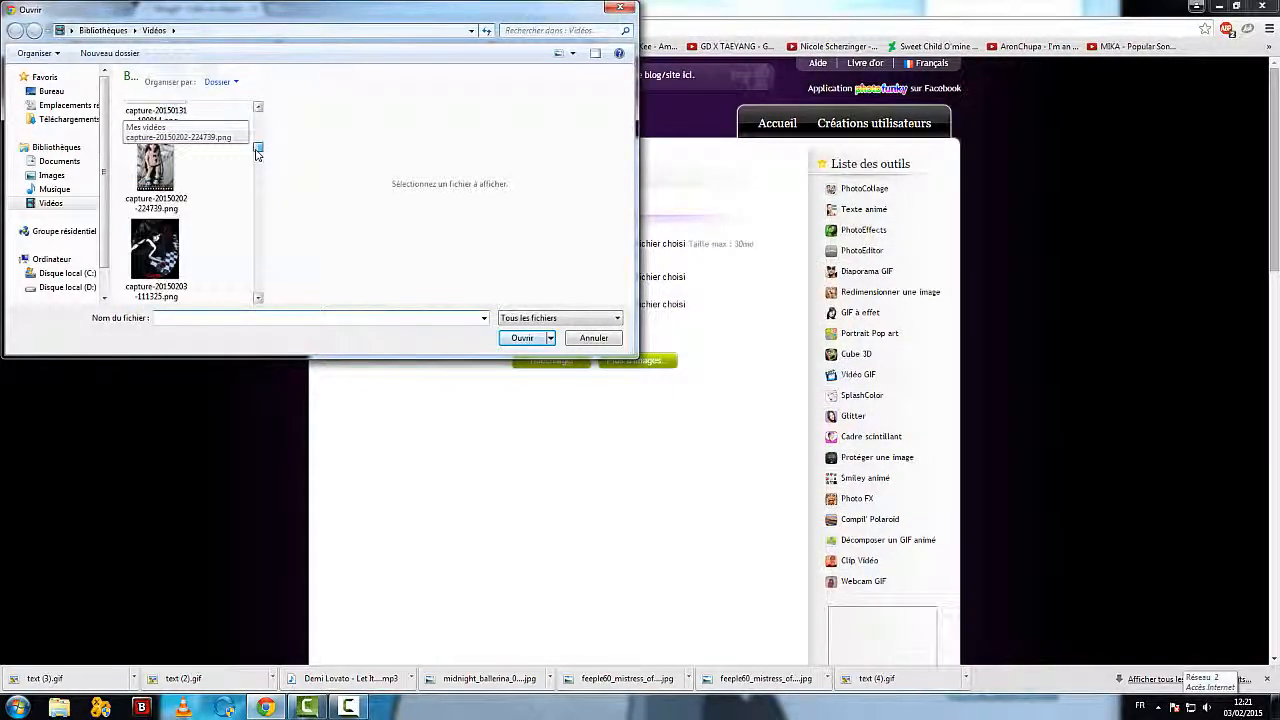
left_click(155, 165)
left_click(522, 338)
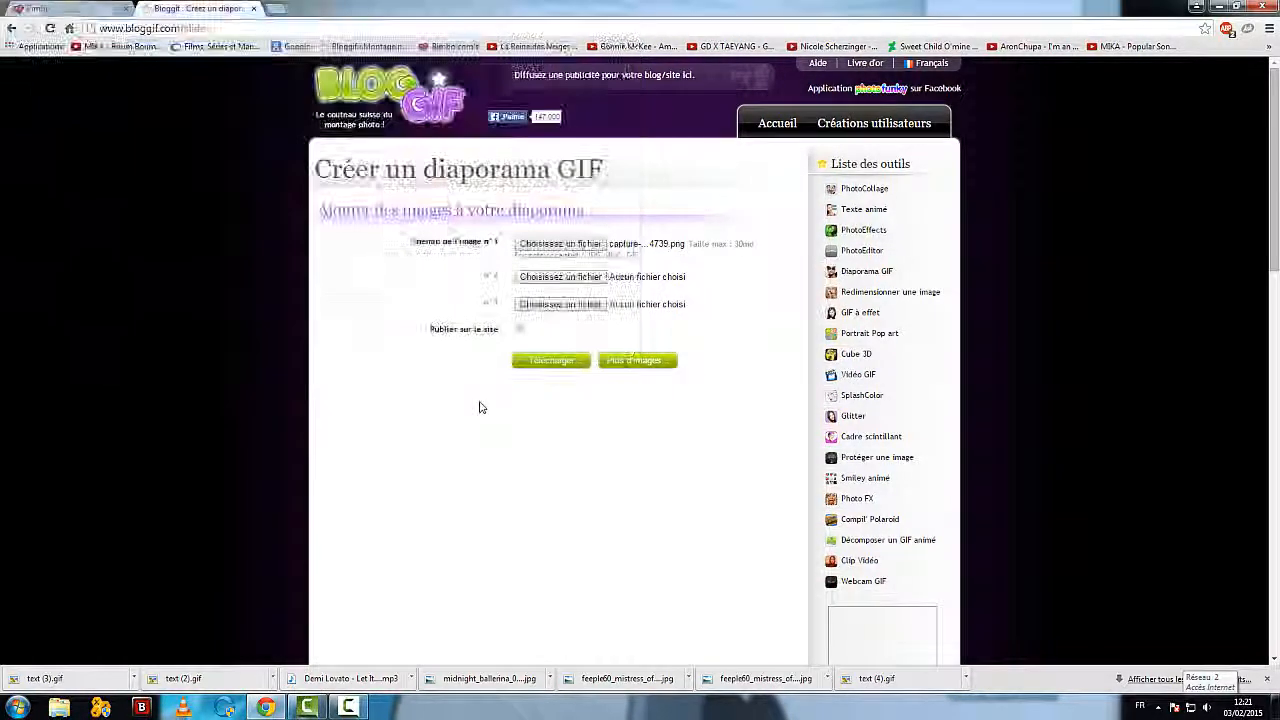
Step: Choose the feeple60_mistress_of_the_dark_01 JPG from the Vidéos library as the slideshow's image n°2
left_click(560, 277)
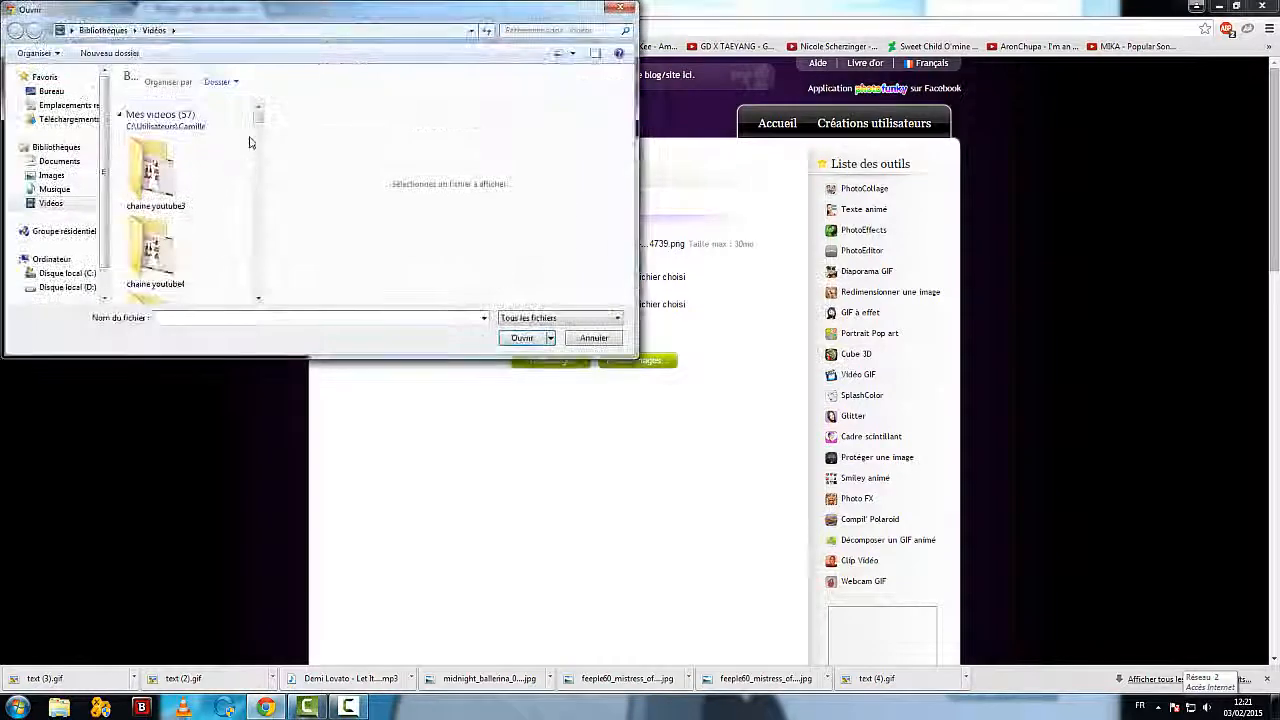
scroll(251, 168, "down", 3)
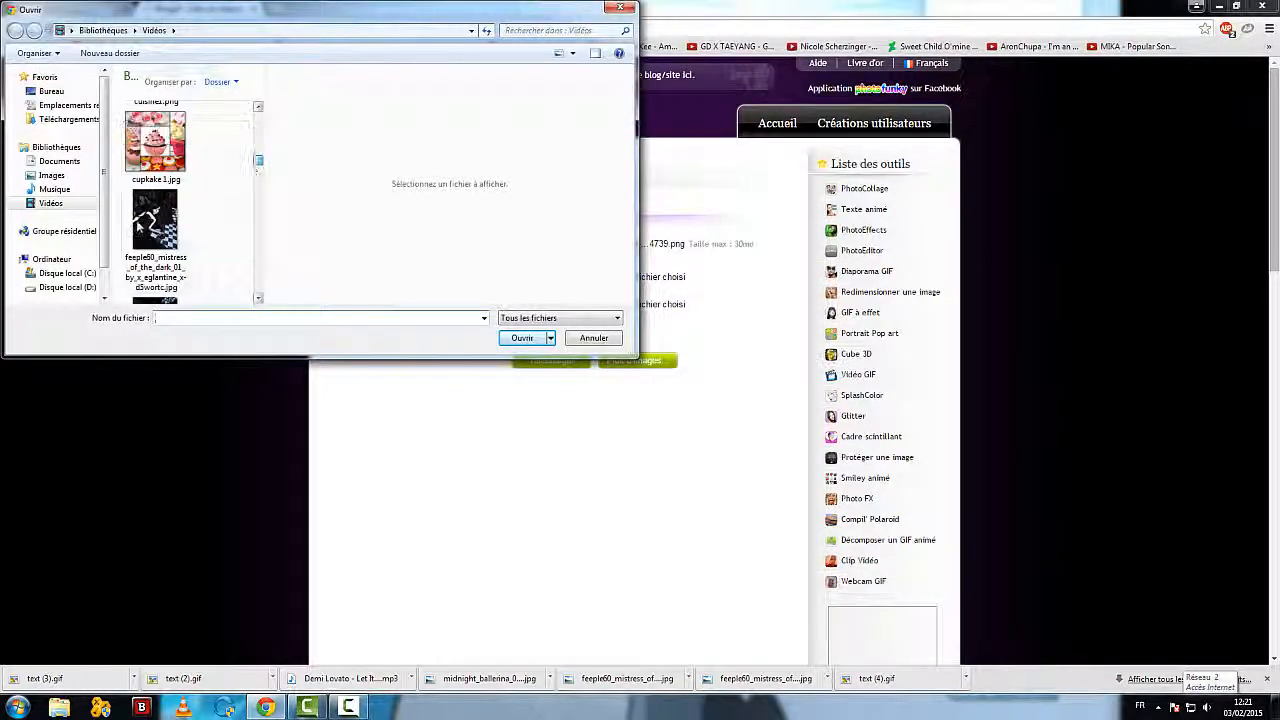
left_click(155, 222)
left_click(527, 340)
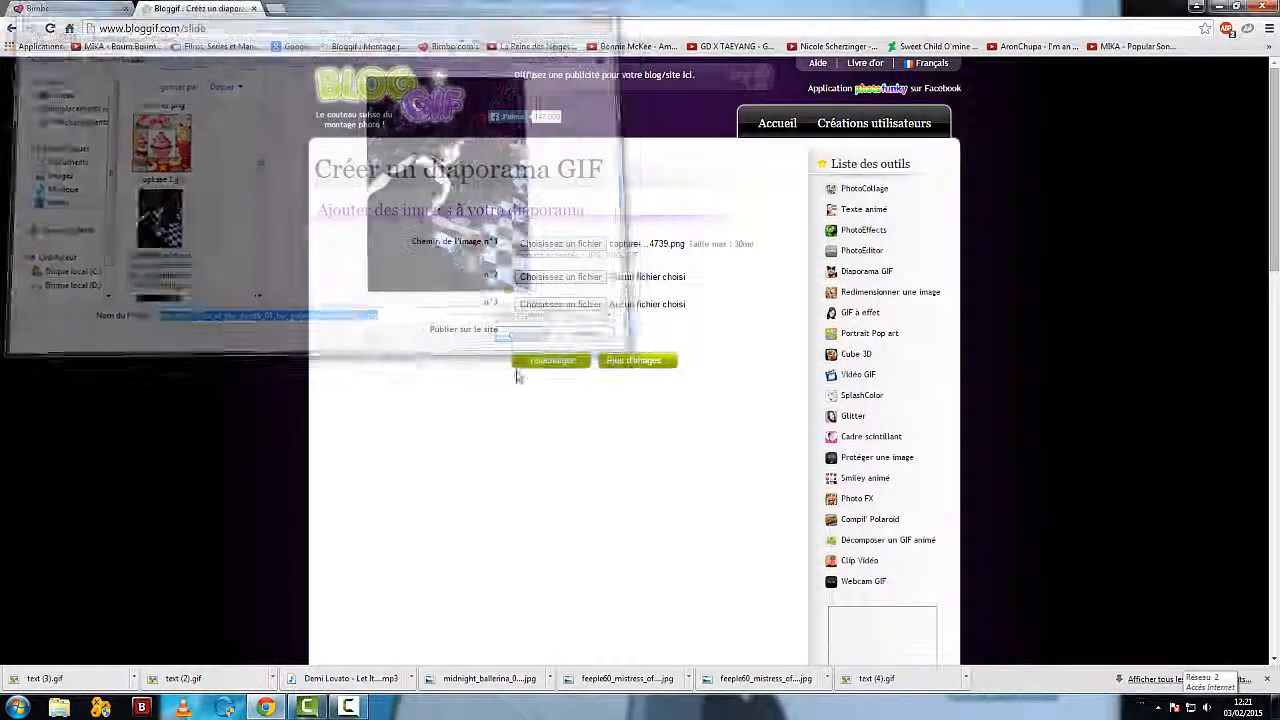
Step: Choose the i_think_i_m_gonna_get_a_cavity JPG from the Vidéos library as the slideshow's image n°3
left_click(545, 304)
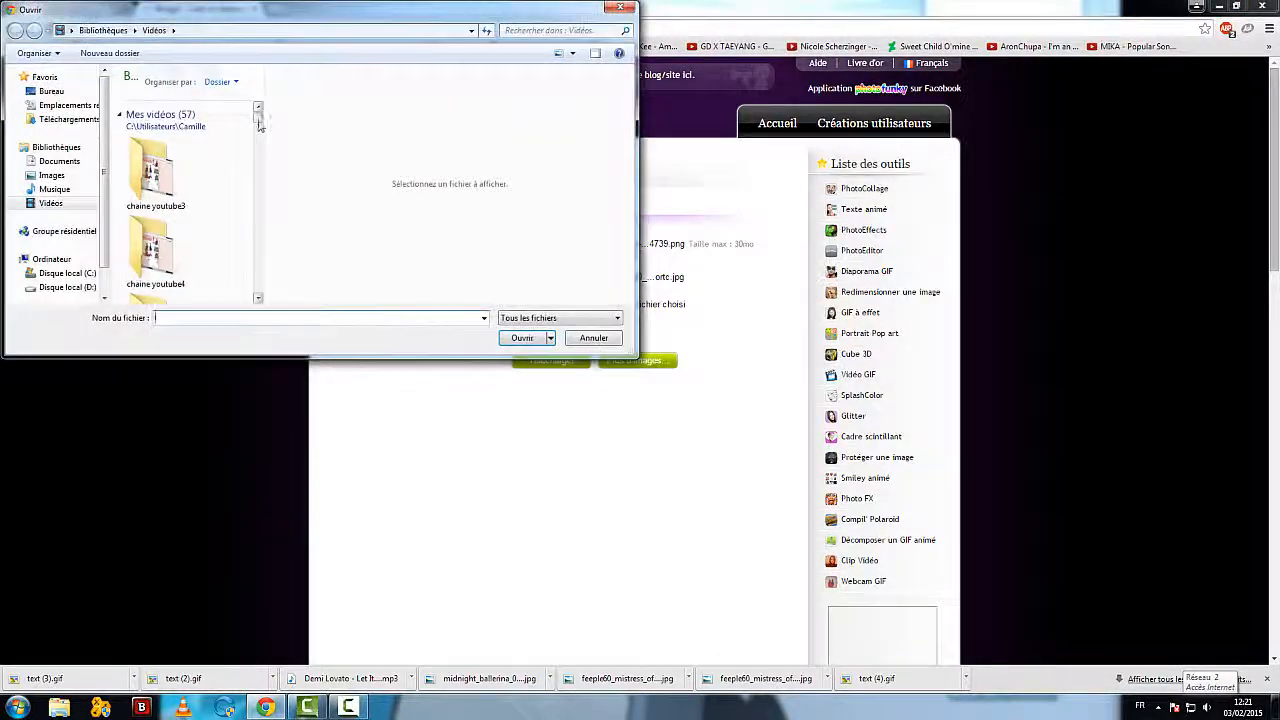
scroll(258, 168, "down", 3)
scroll(258, 168, "down", 8)
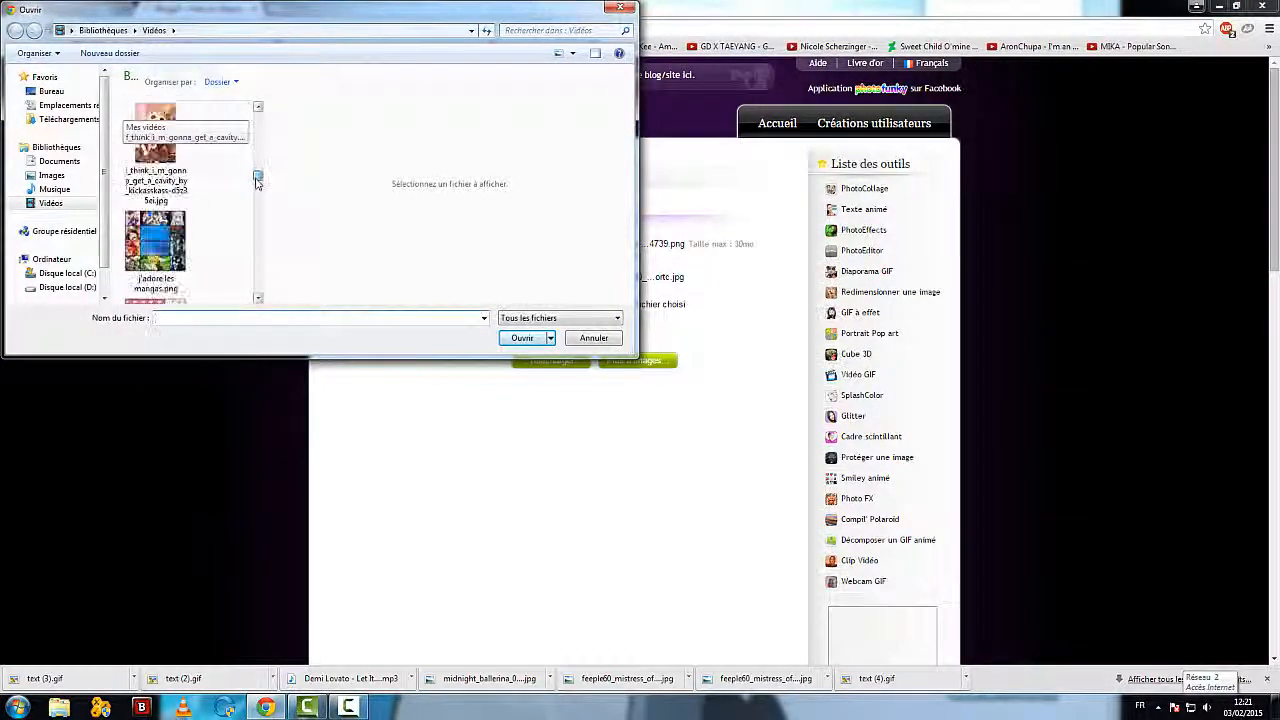
left_click(155, 195)
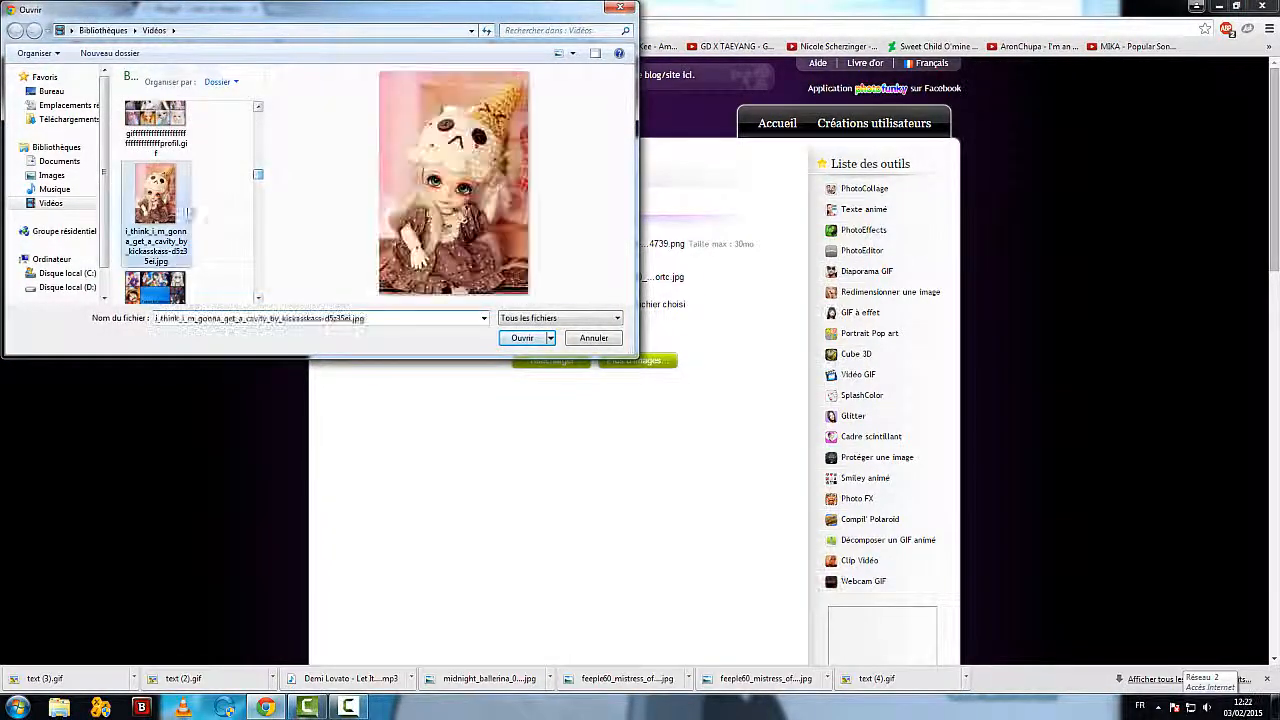
left_click(522, 338)
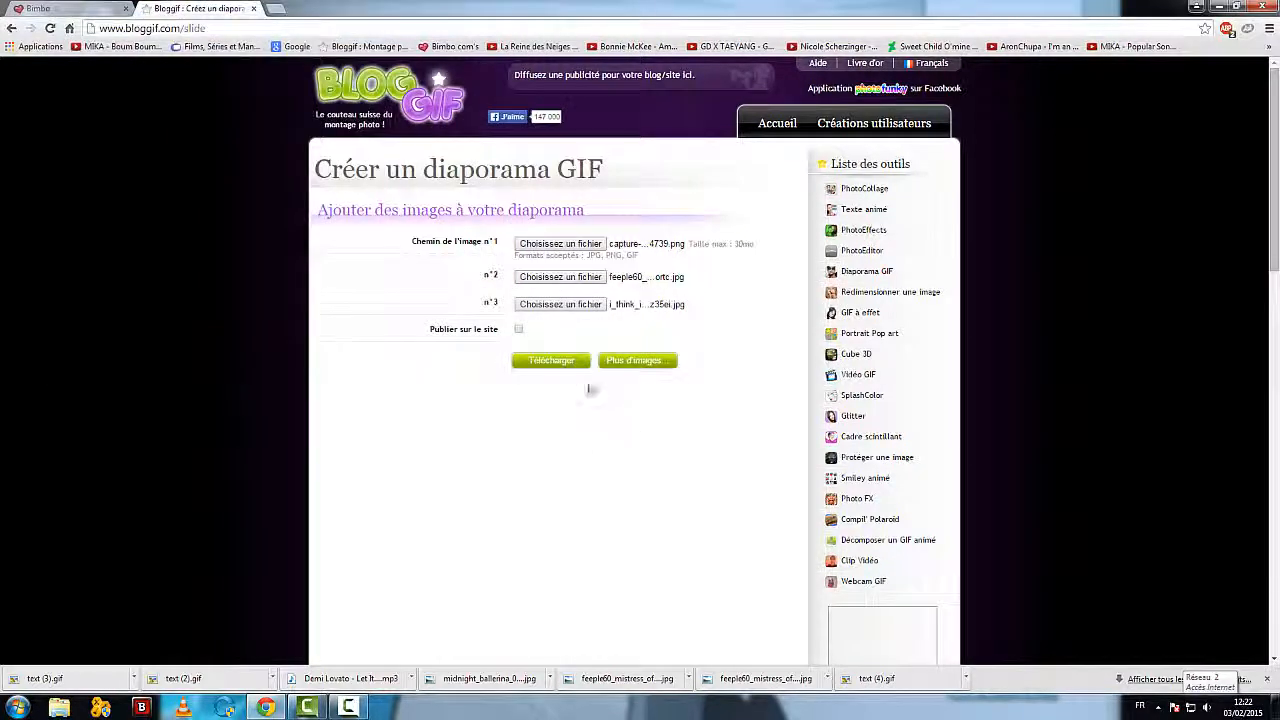
Step: Upload the three images to generate the slideshow GIF, and review its result, options and image list
scroll(570, 370, "down", 1)
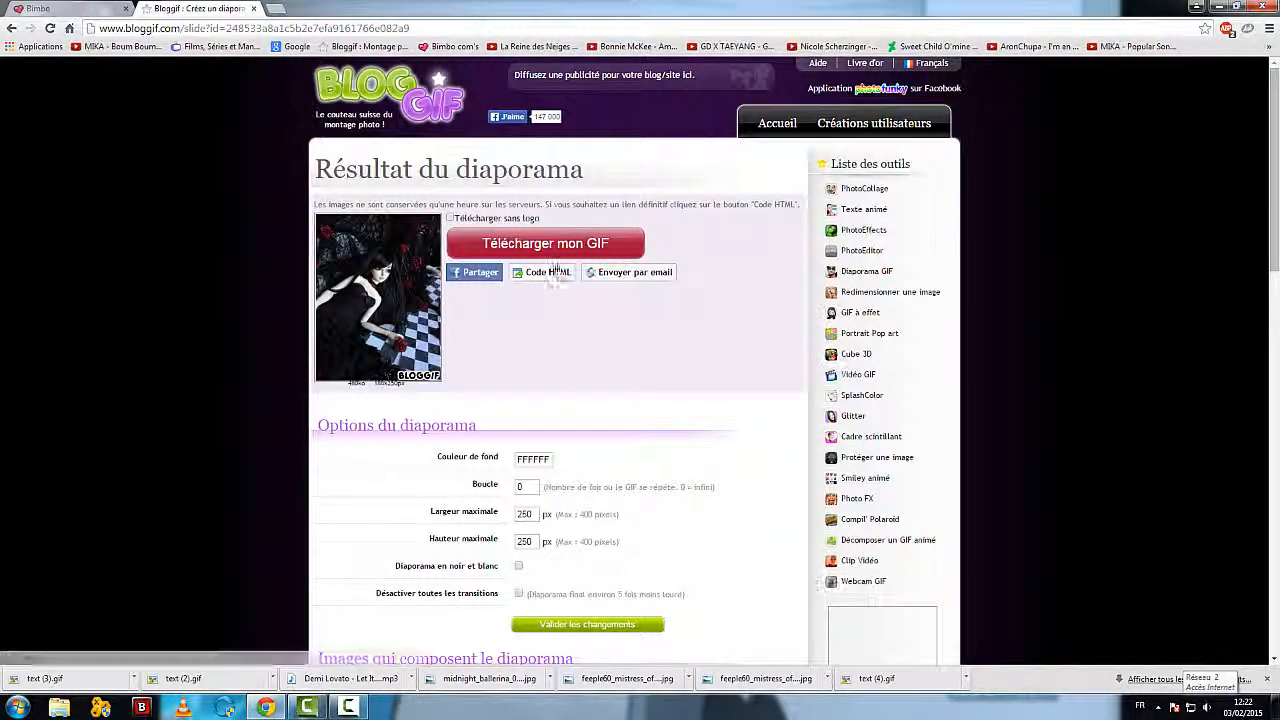
scroll(215, 378, "down", 3)
scroll(216, 378, "down", 3)
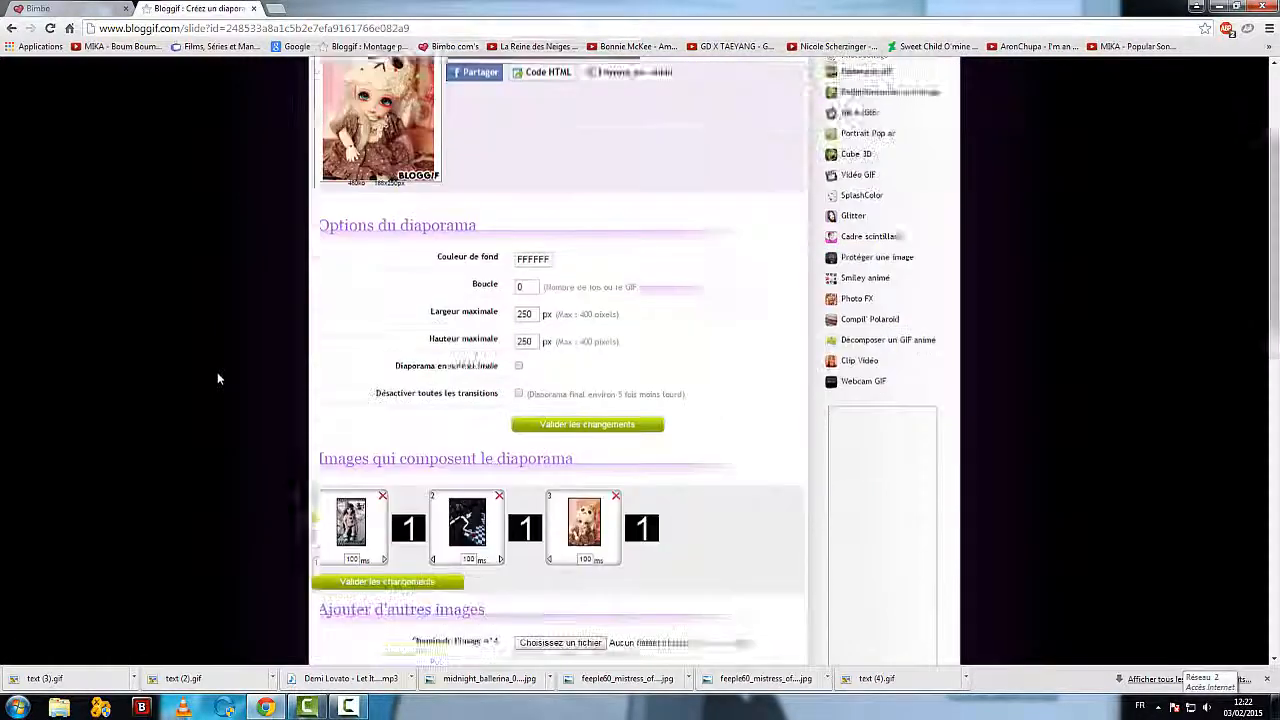
scroll(574, 530, "down", 1)
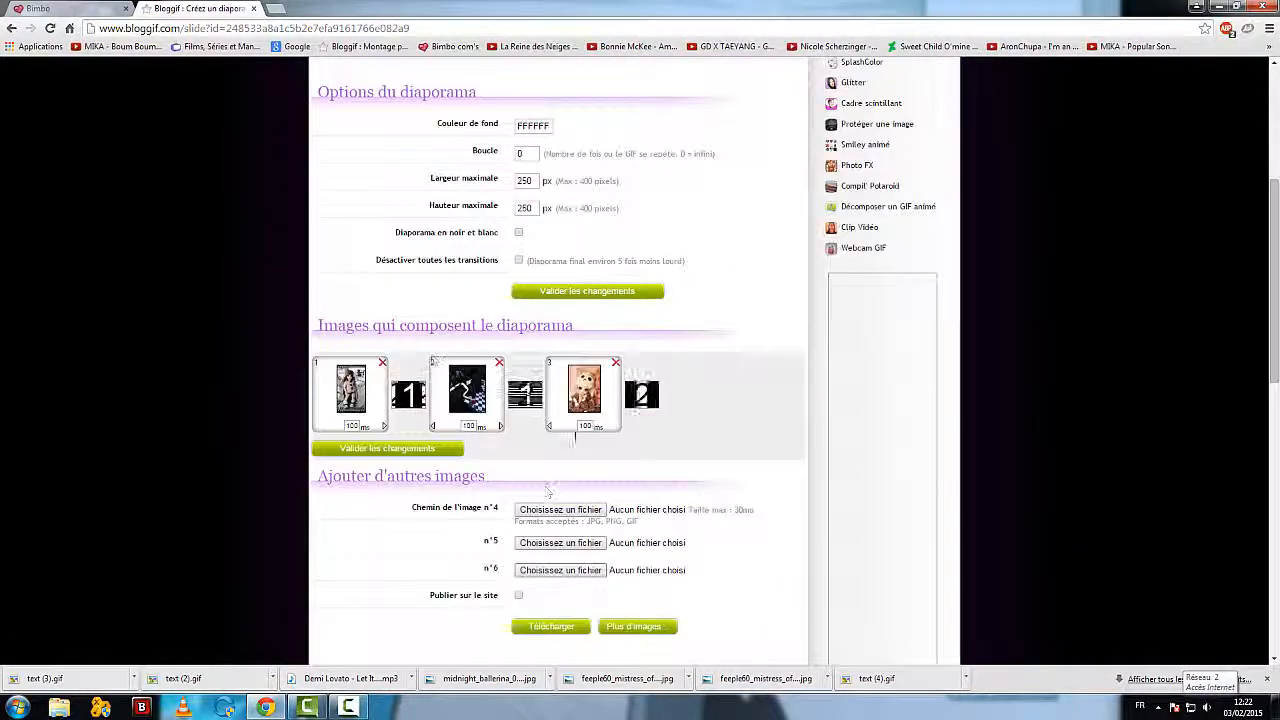
scroll(576, 606, "up", 8)
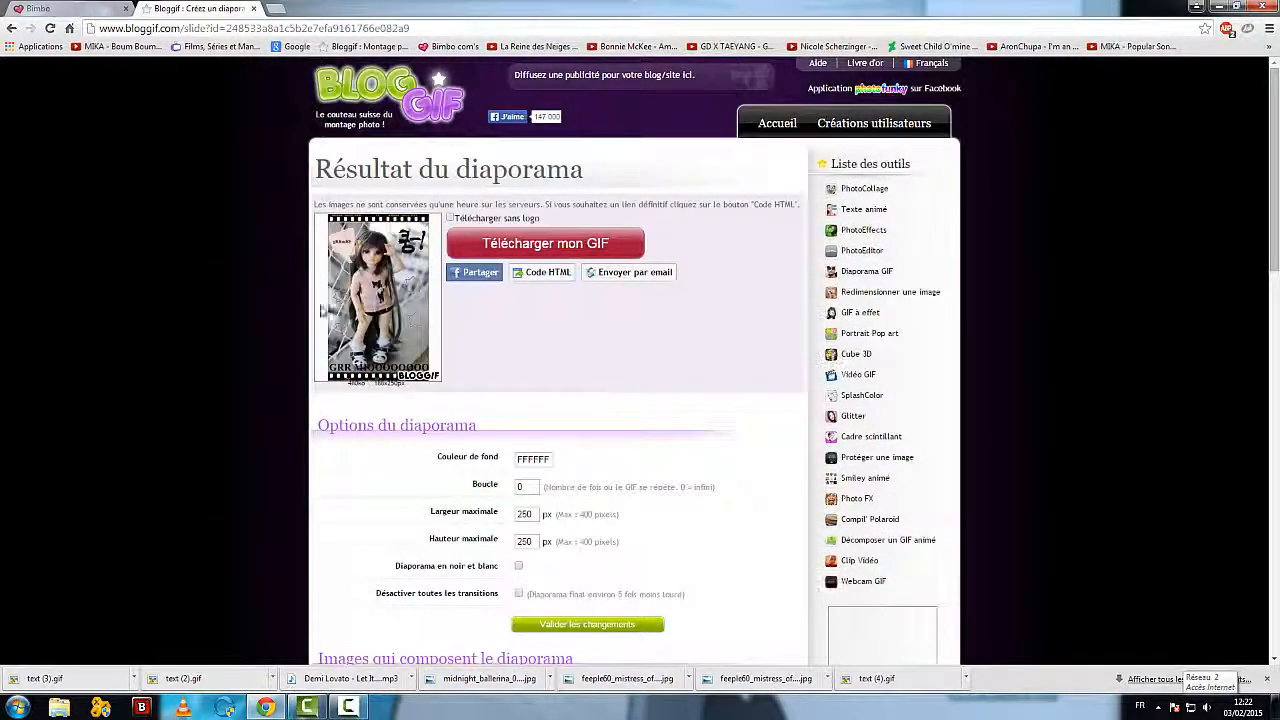
Step: Return to the Bloggif home page and open the GIF à effet tool
left_click(778, 124)
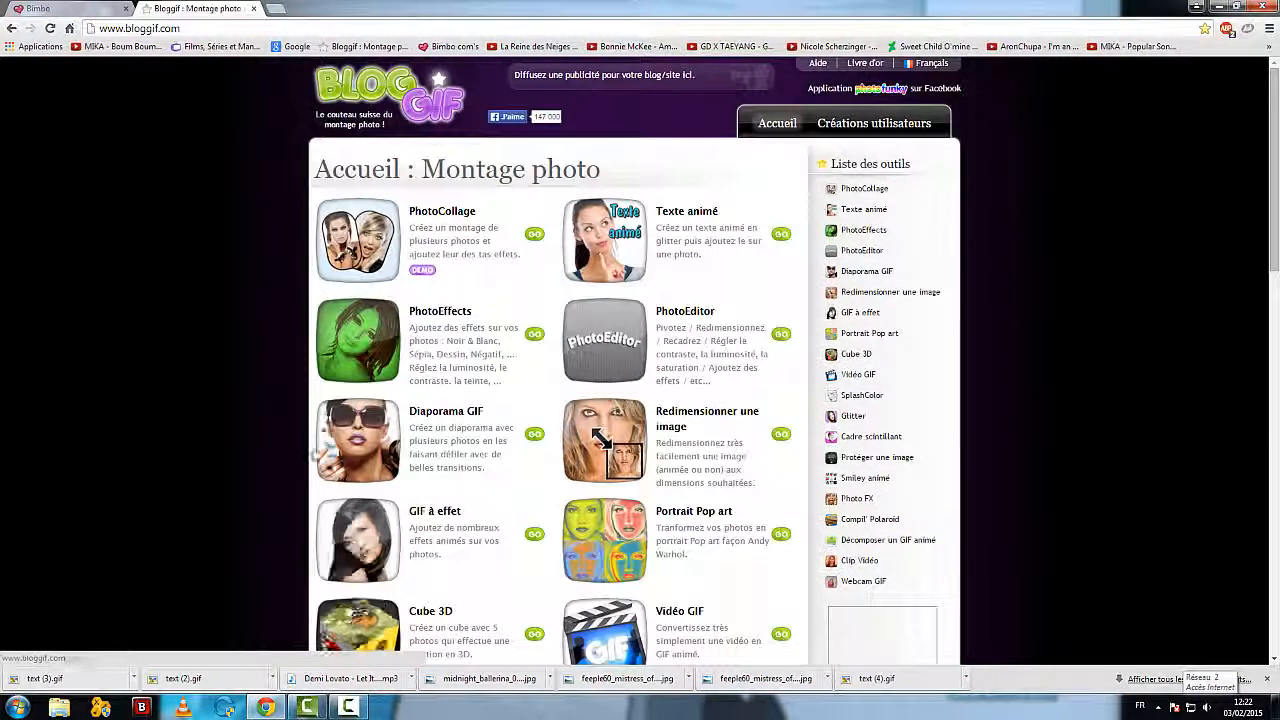
scroll(209, 373, "down", 1)
scroll(210, 370, "down", 1)
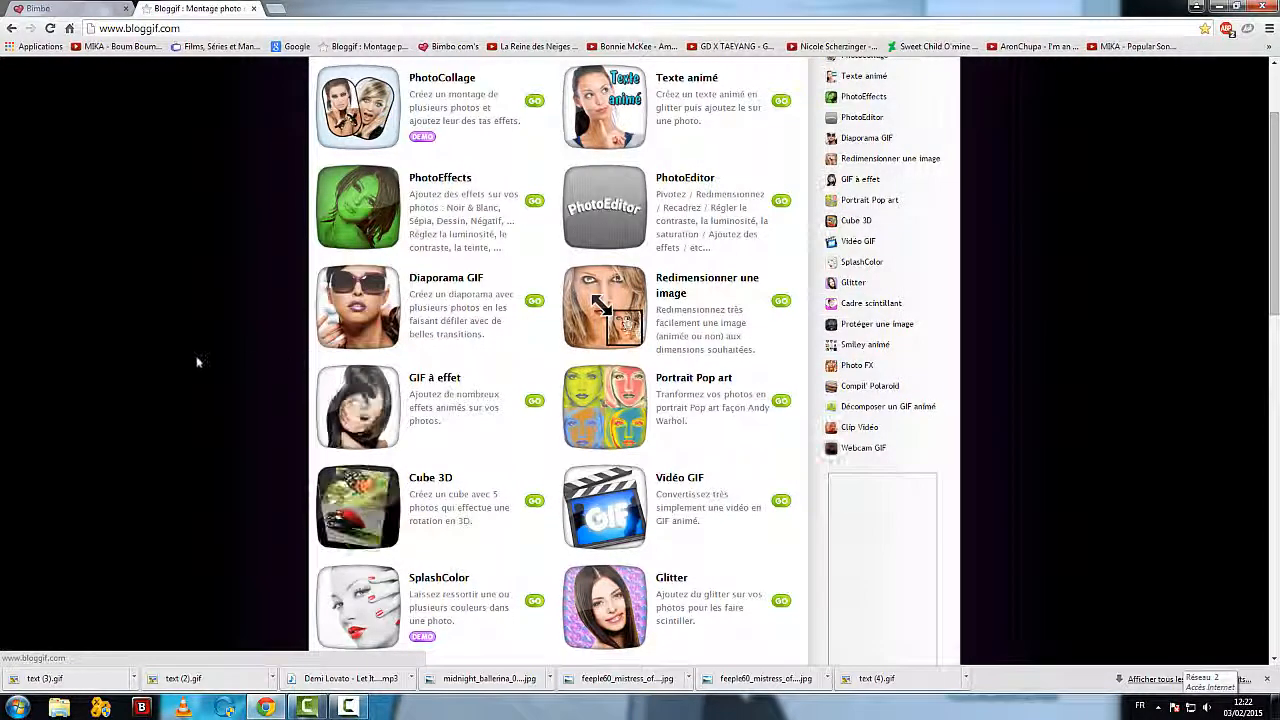
scroll(193, 356, "down", 1)
left_click(336, 377)
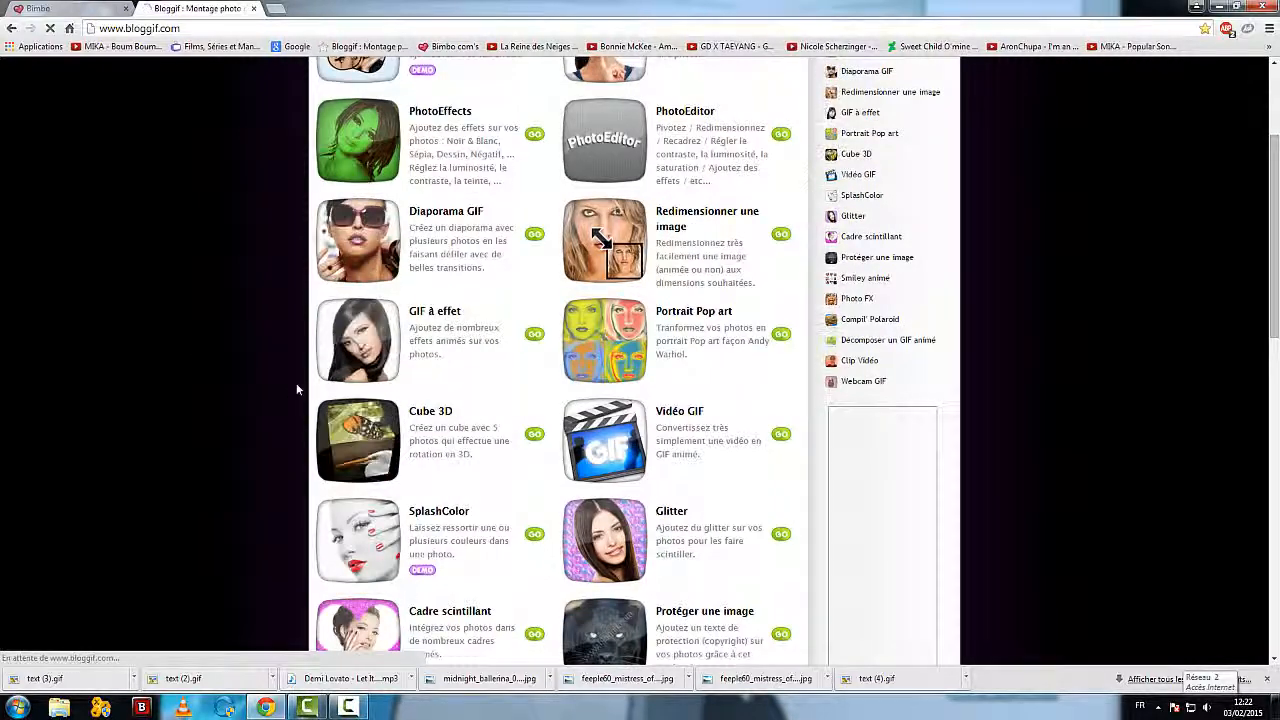
Step: Load 11.png from the Vidéos library and create an animated GIF with the Lac effect
scroll(470, 410, "down", 1)
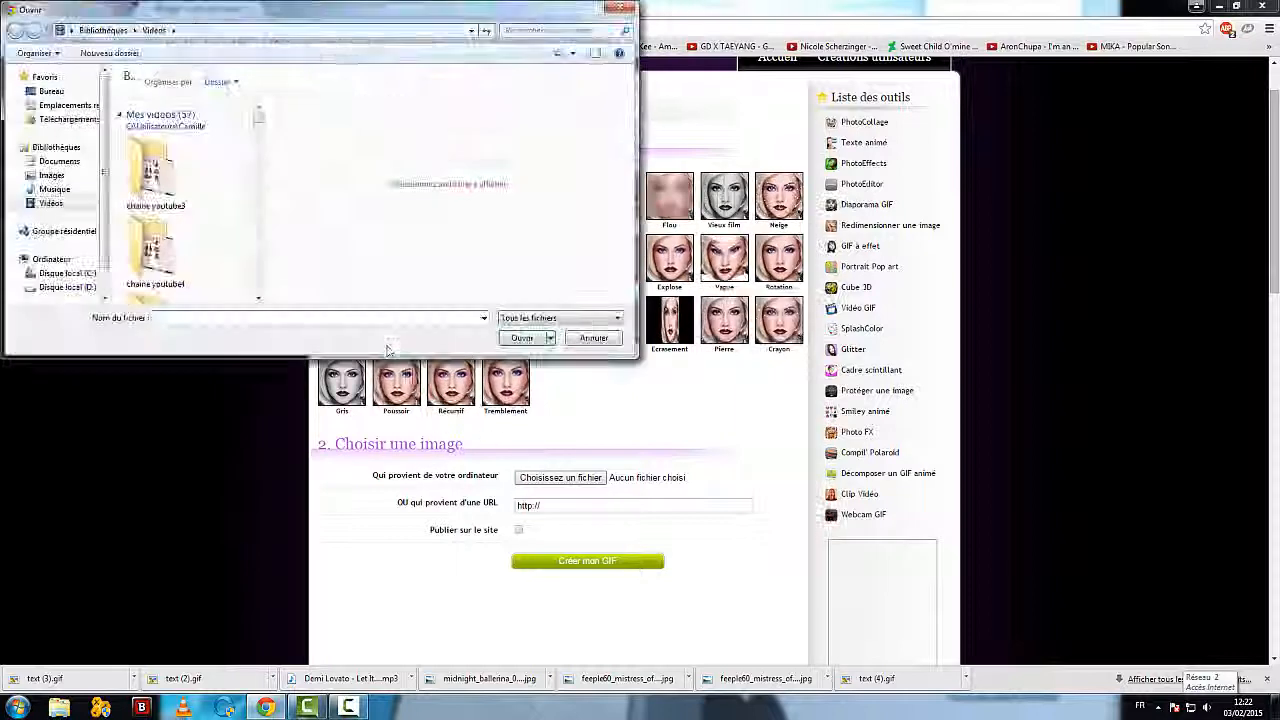
left_click_drag(262, 124, 258, 136)
left_click(170, 132)
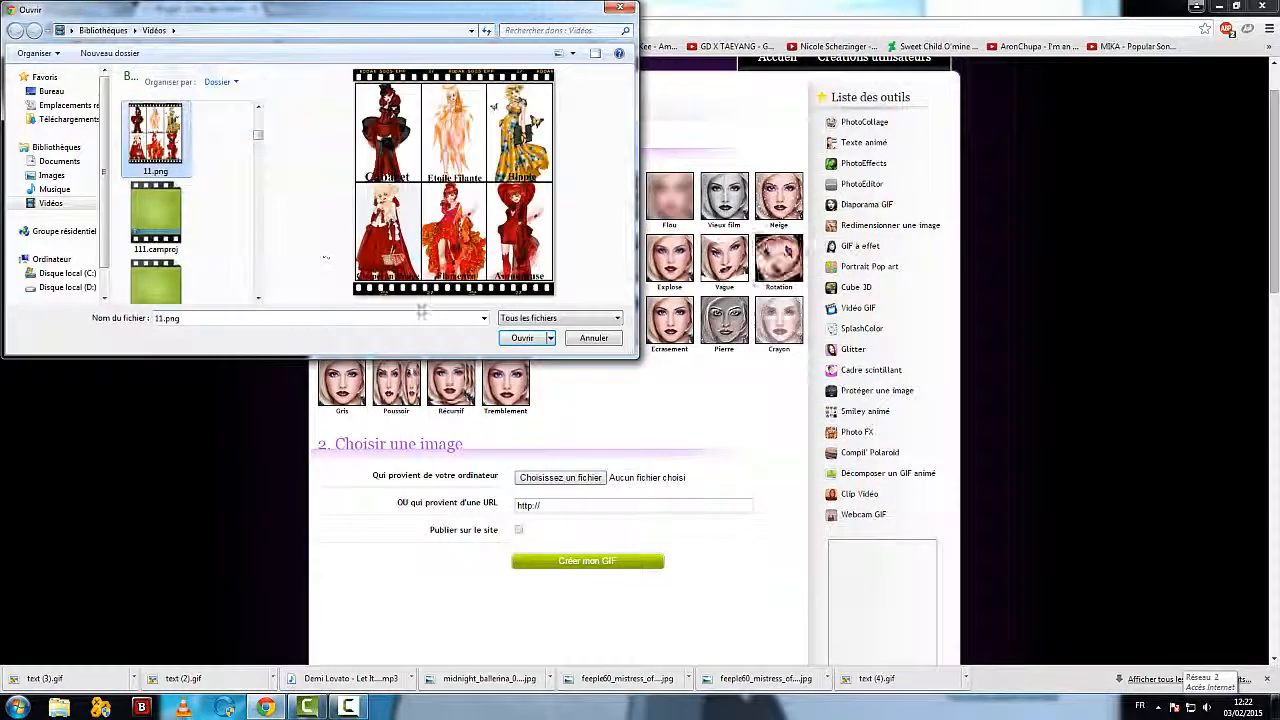
left_click(515, 338)
scroll(358, 410, "down", 1)
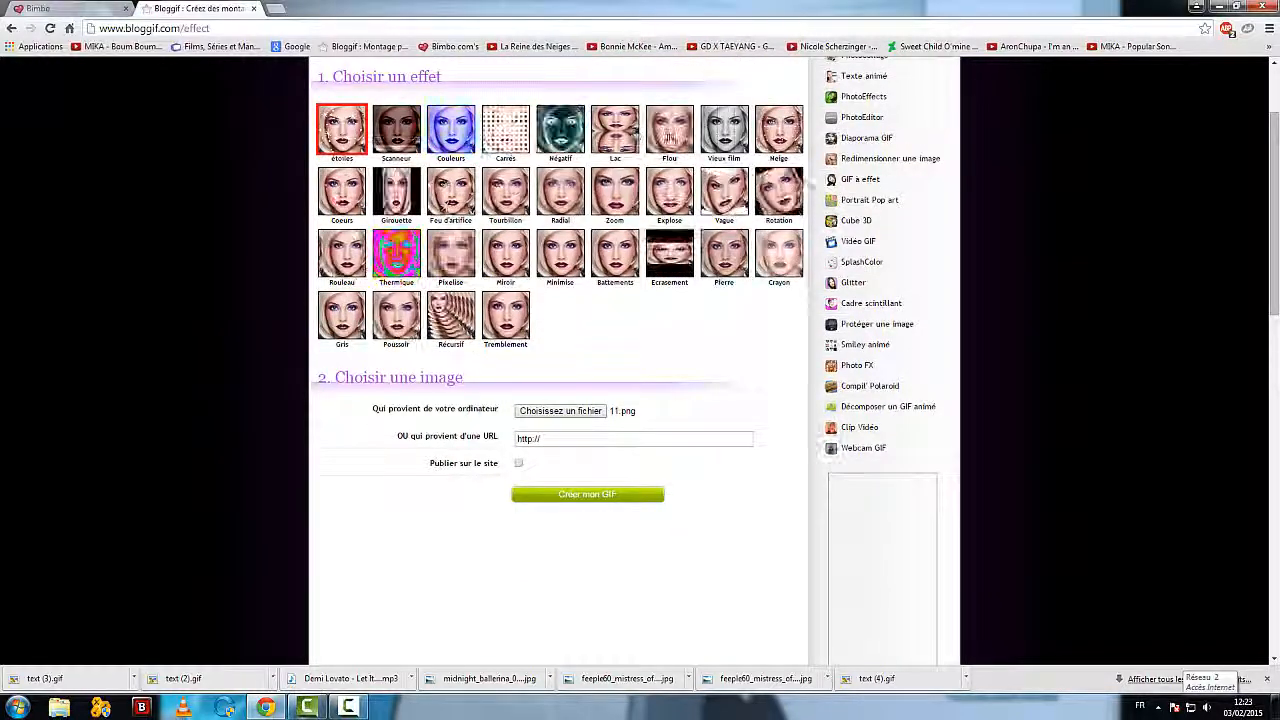
left_click(576, 497)
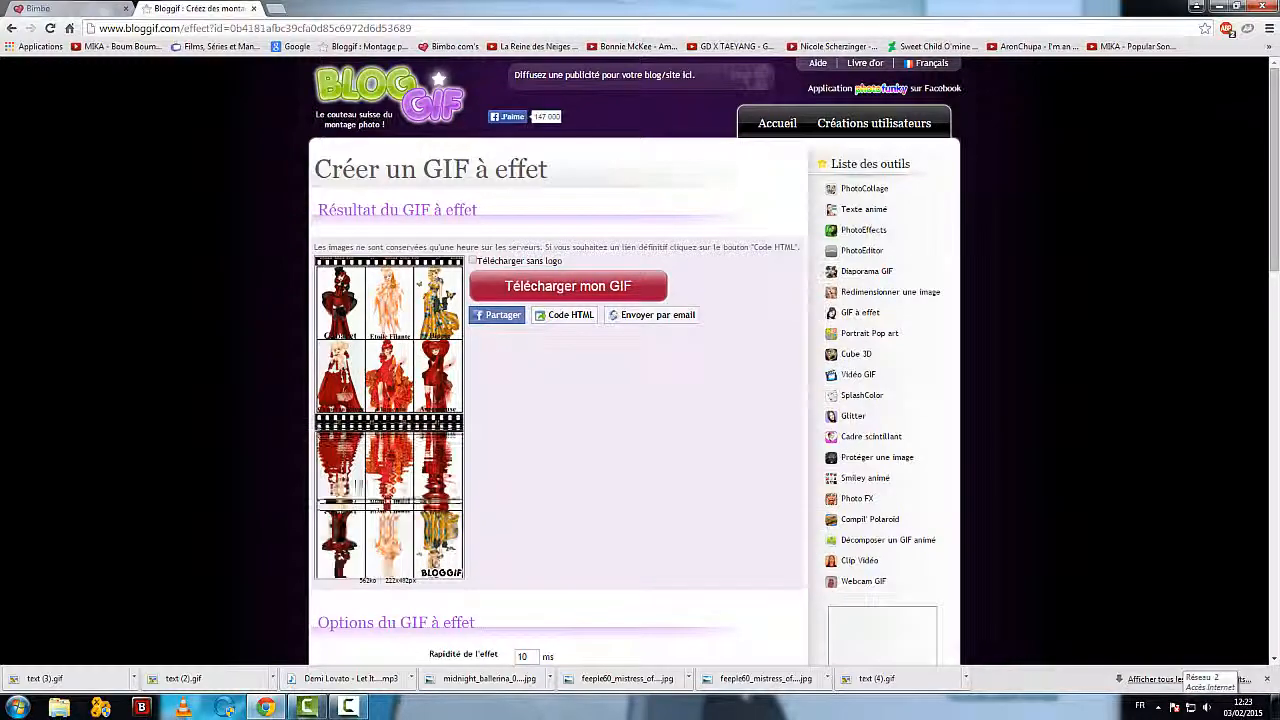
Step: Change the GIF's effect to Neige and validate the changes
scroll(560, 360, "down", 5)
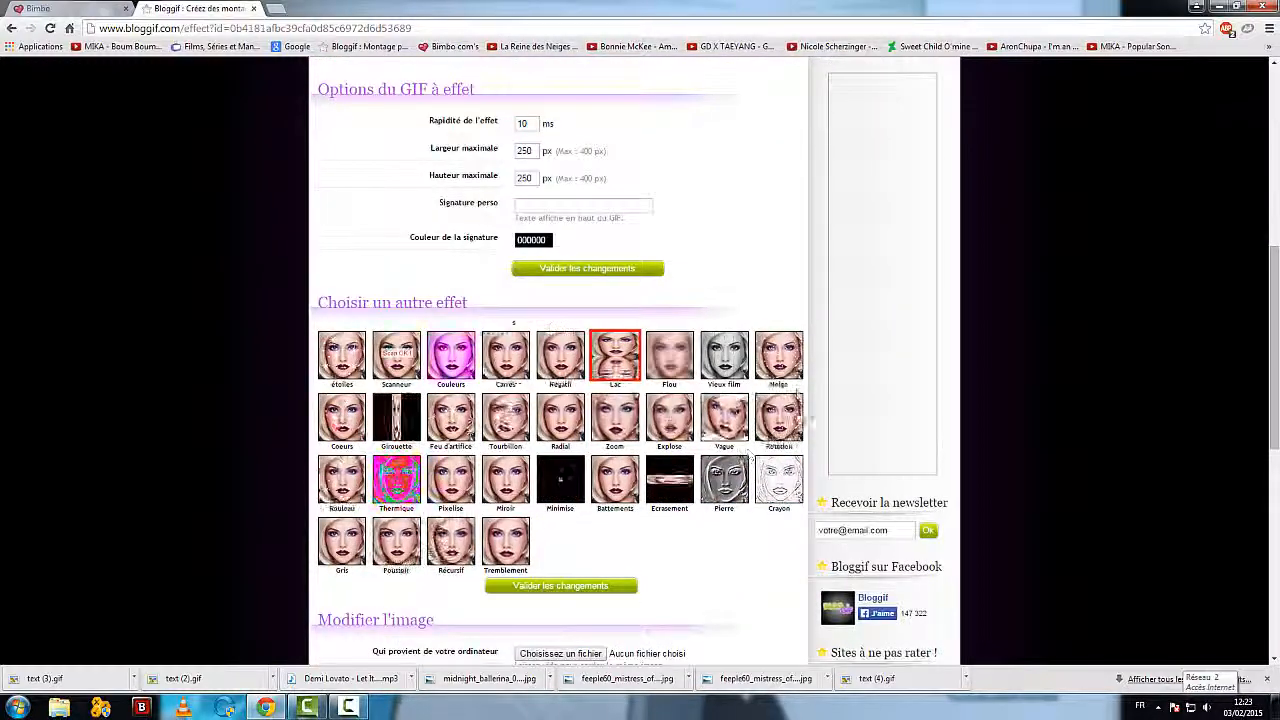
left_click(786, 367)
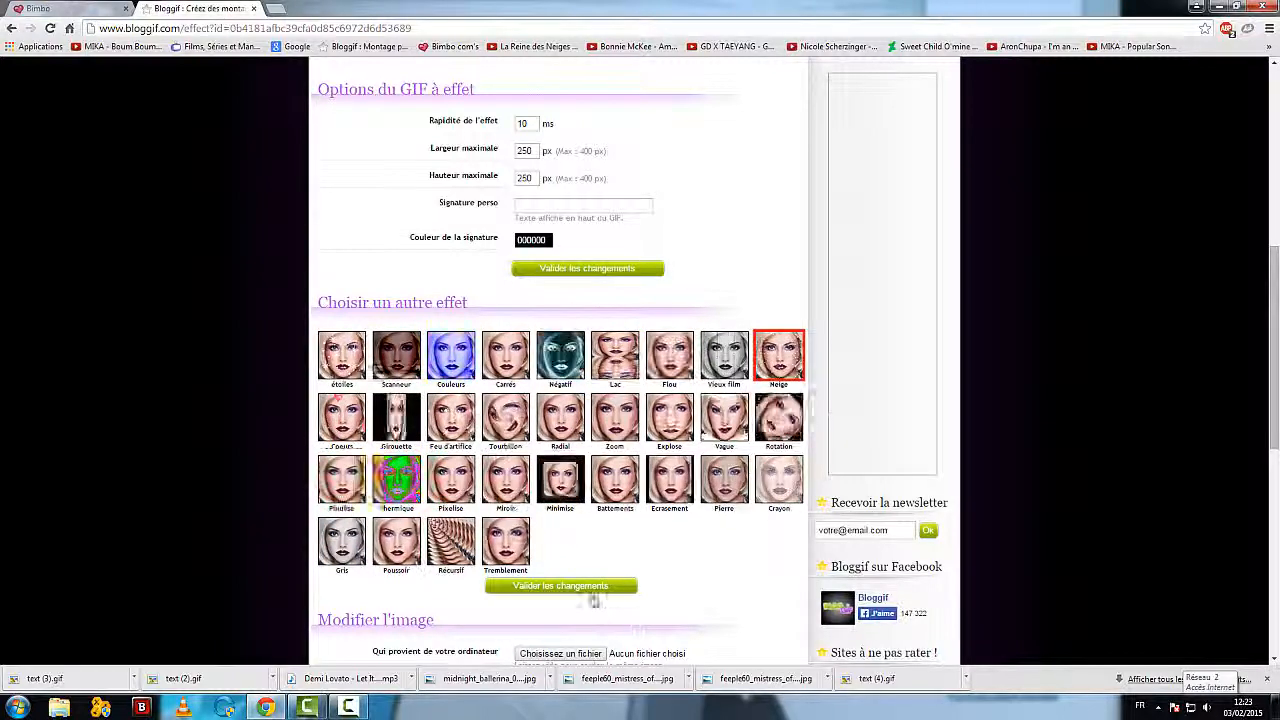
left_click(588, 594)
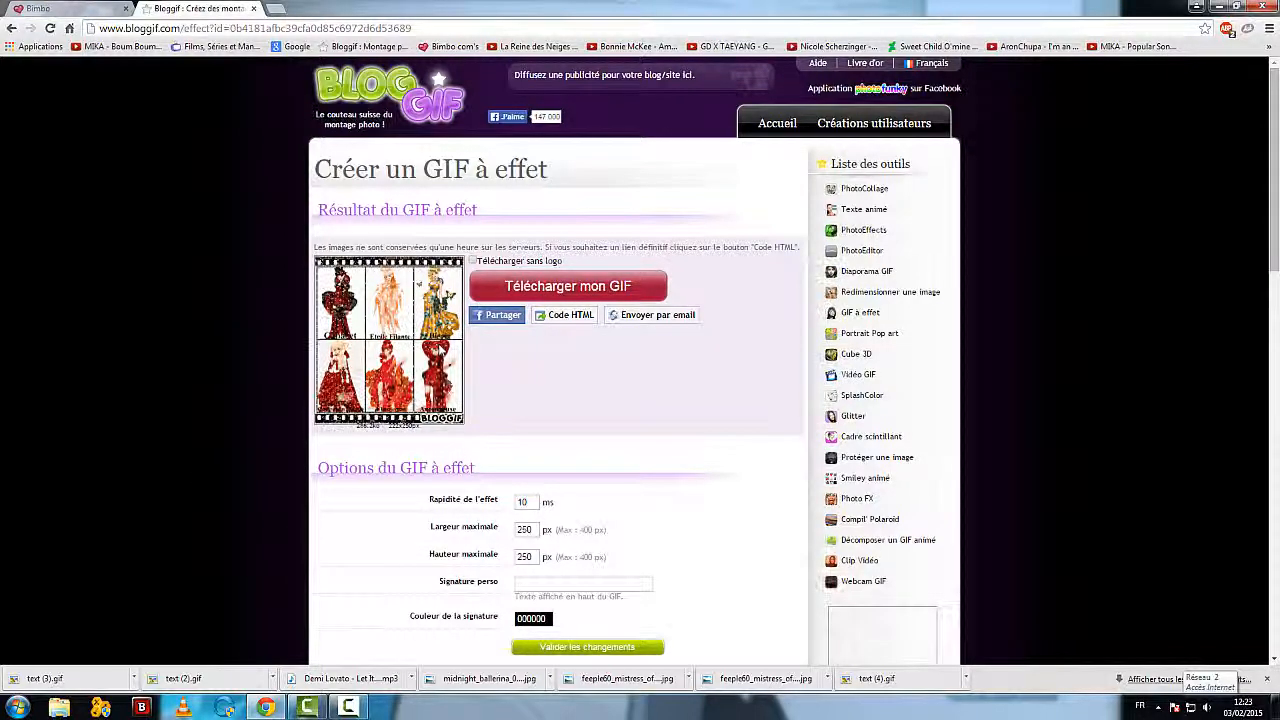
Step: Return to the Bloggif home page and open the Cube 3D tool
left_click(760, 122)
scroll(358, 395, "down", 3)
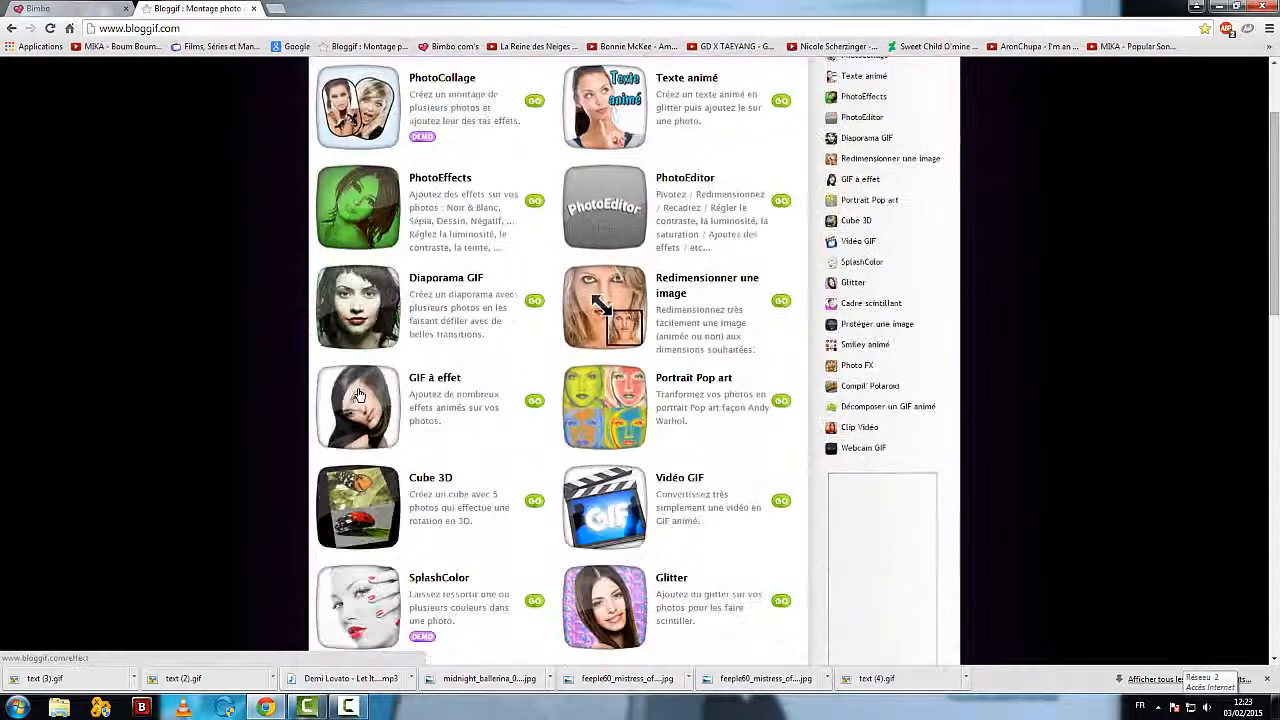
scroll(358, 395, "down", 1)
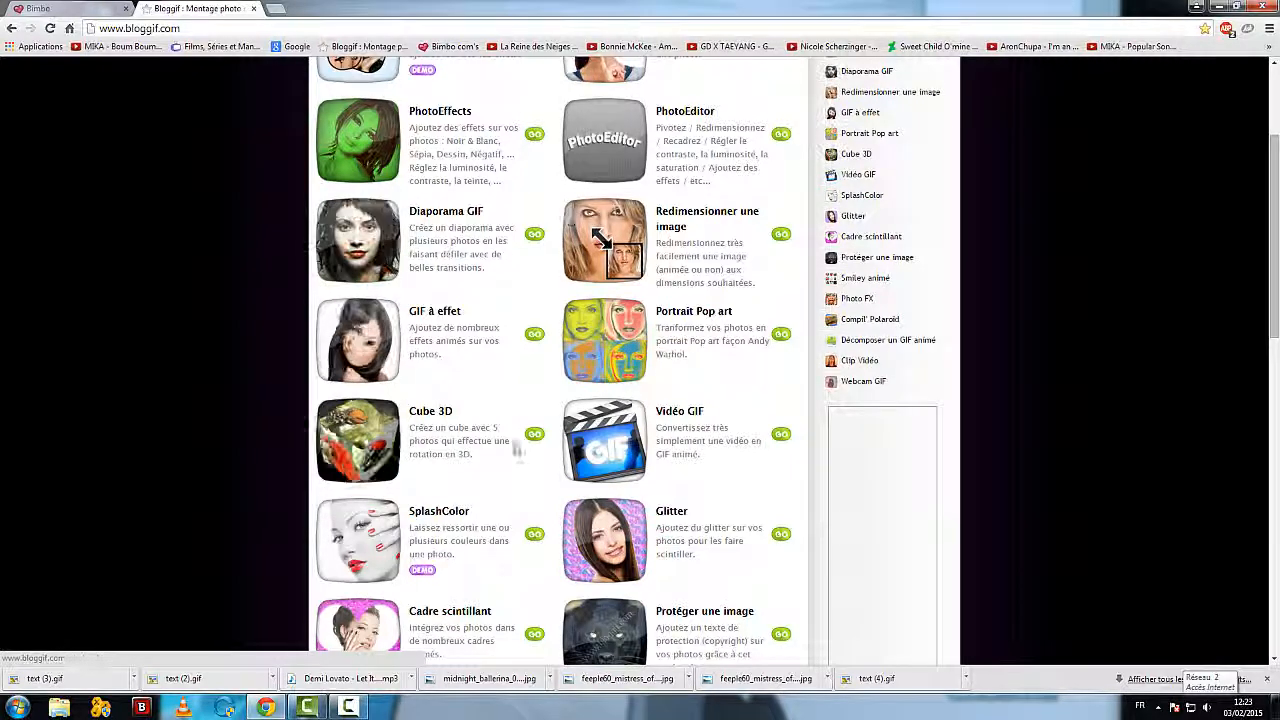
scroll(531, 414, "down", 1)
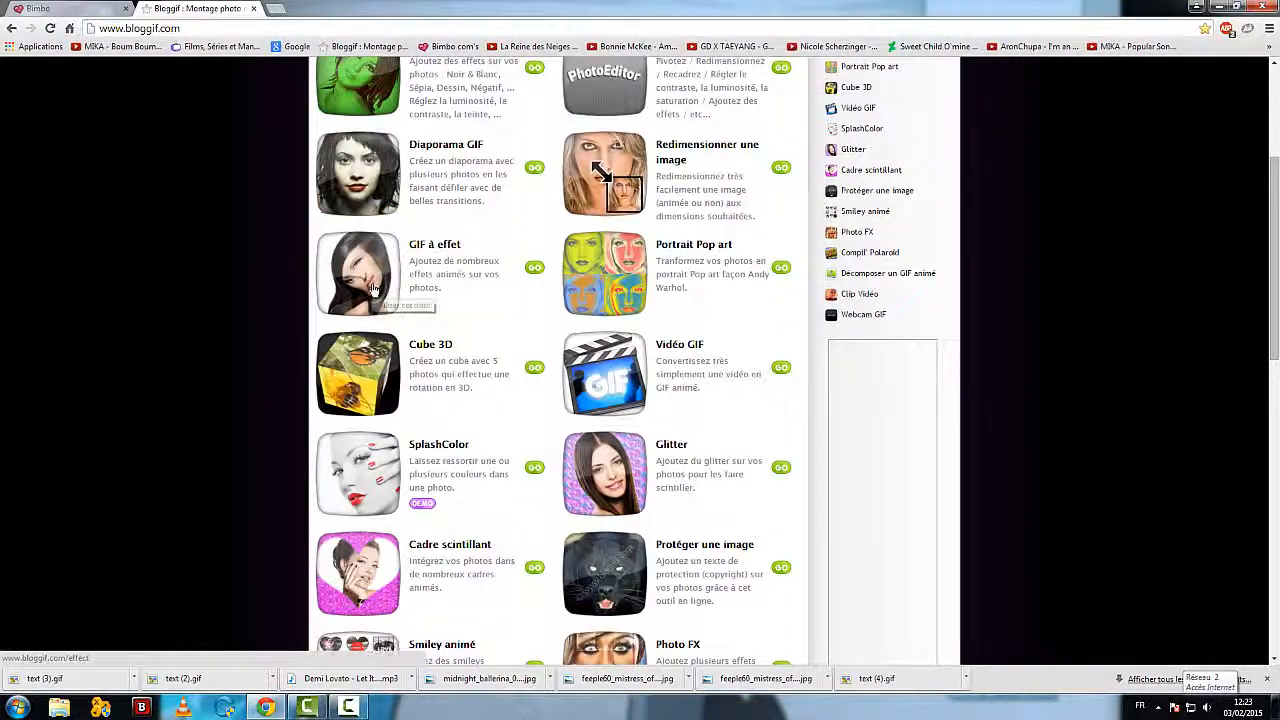
left_click(377, 377)
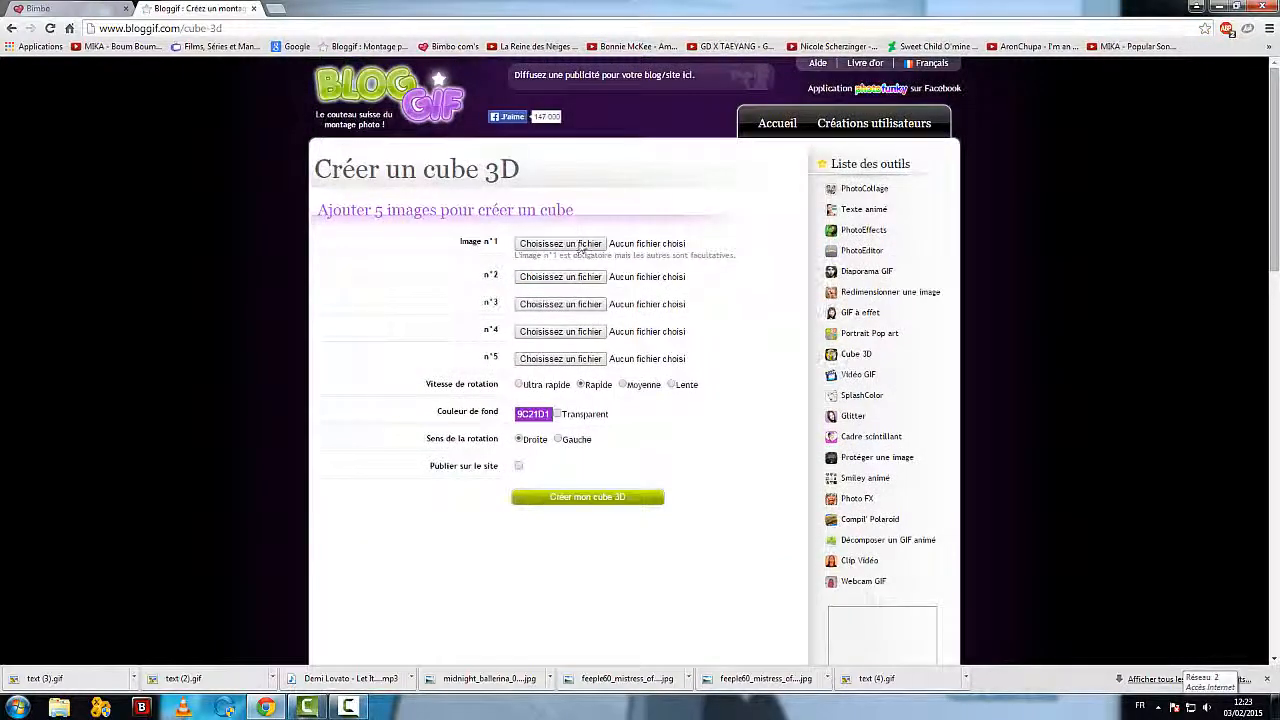
Step: Choose chillin__on_the_porch_by_cats10-d598f54.jpg from the Vidéos library as the cube's image n°1
left_click(585, 244)
left_click_drag(259, 117, 257, 160)
left_click(155, 230)
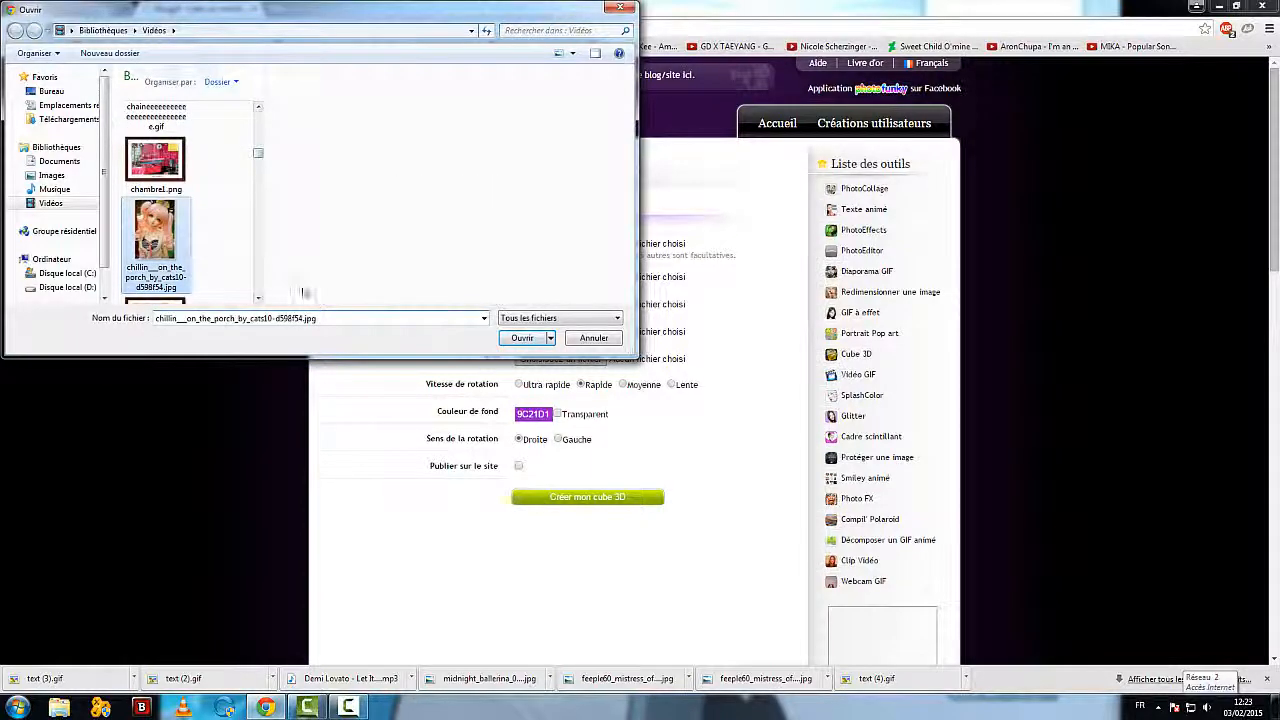
left_click(522, 337)
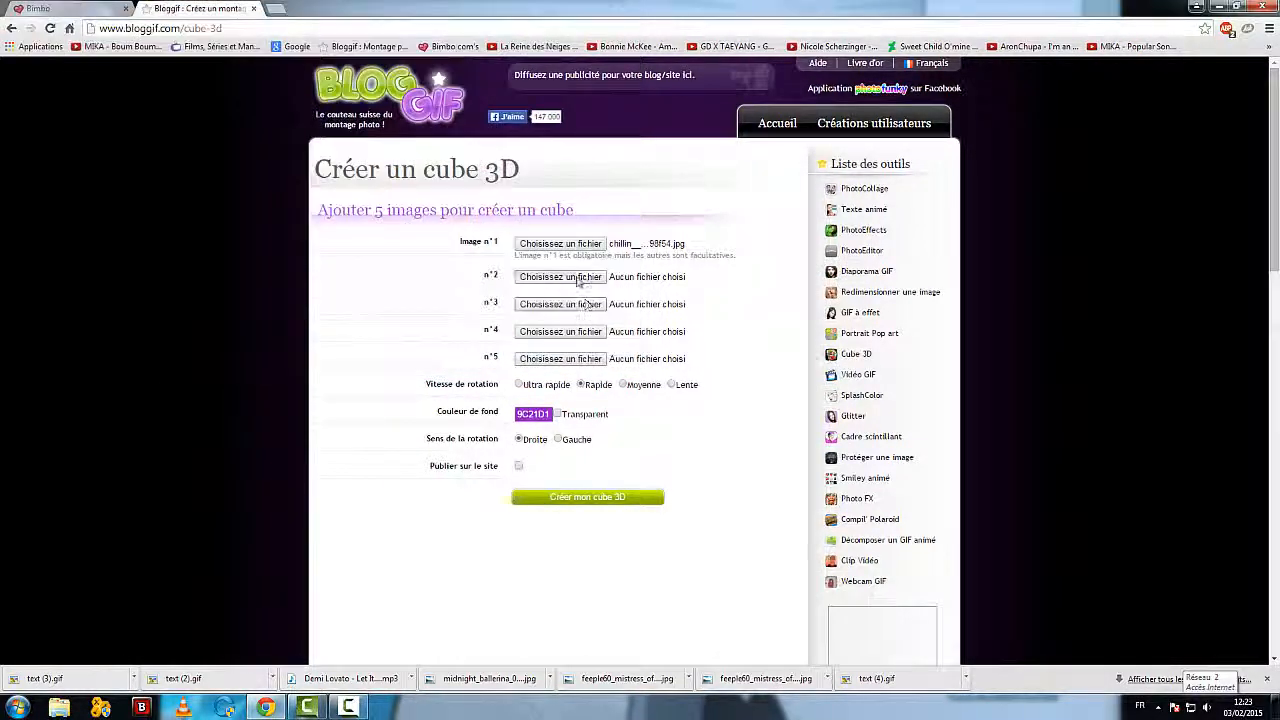
Step: Choose the feeple60_mistress_of_the_dark_01 JPG from the Vidéos library as the cube's image n°2
left_click(575, 277)
left_click_drag(258, 117, 252, 168)
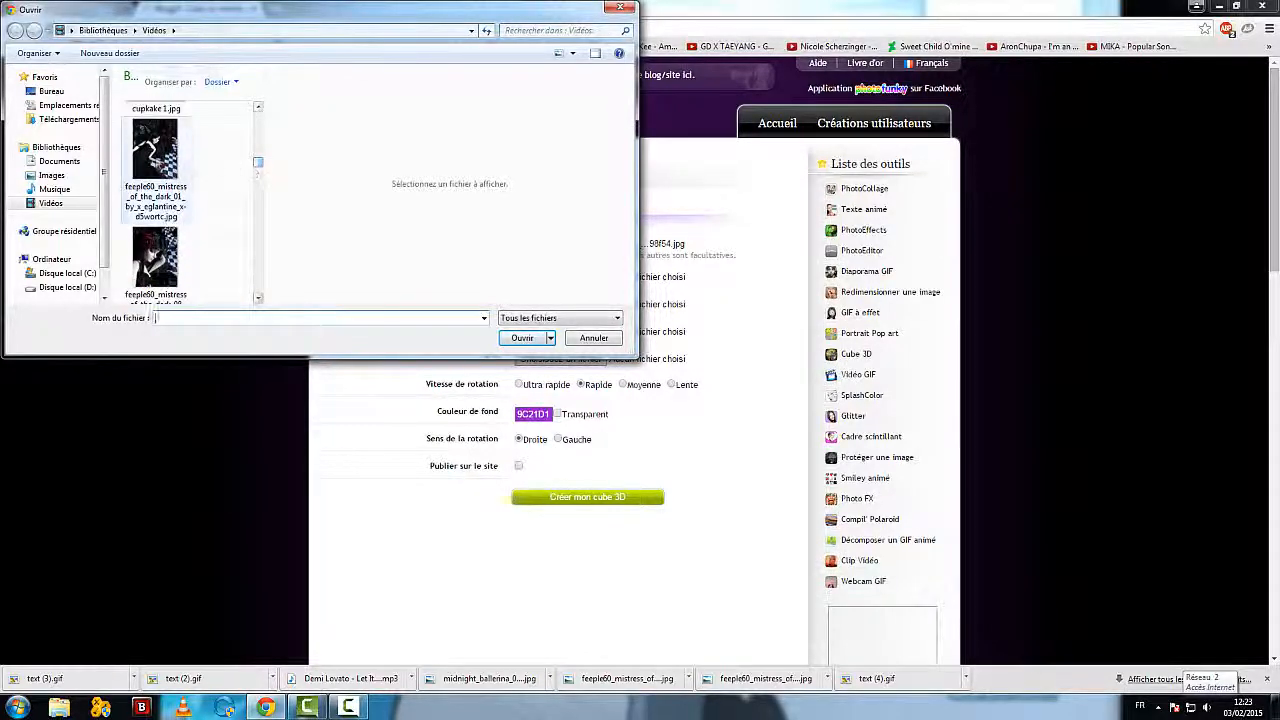
left_click(155, 150)
left_click(522, 337)
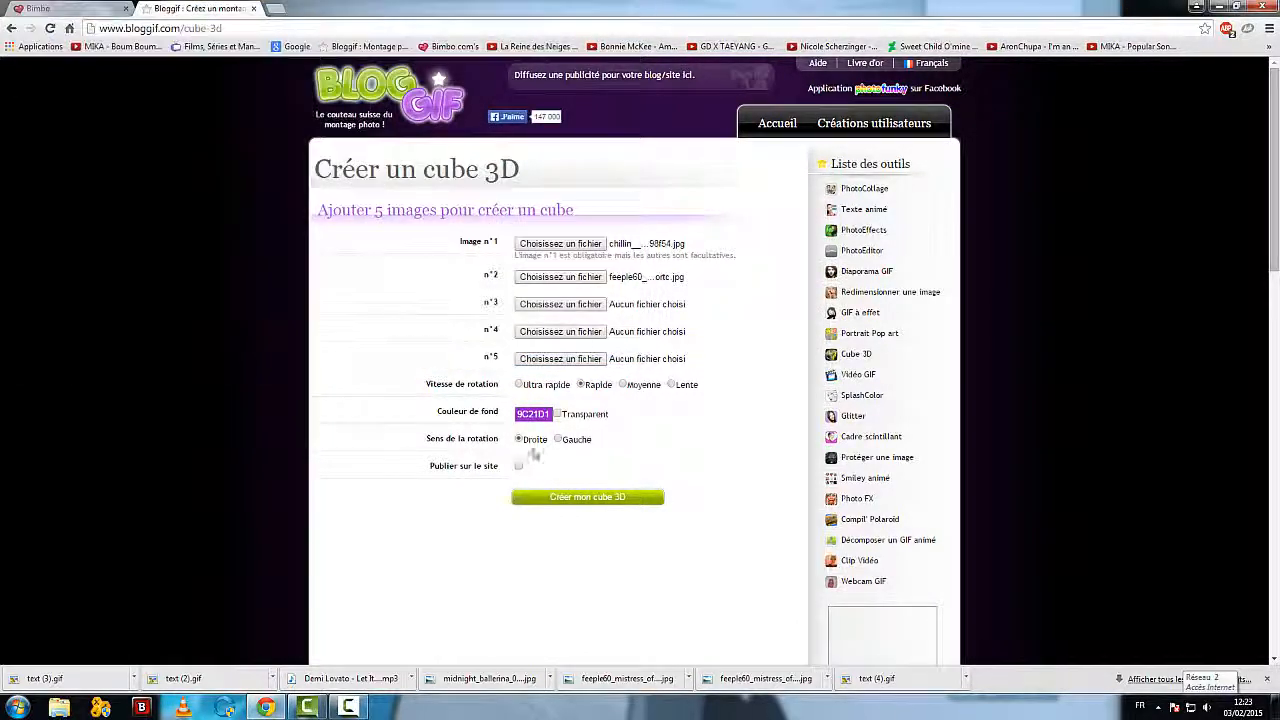
Step: Choose capture-20150202-224739.png from the Vidéos library as the cube's image n°3
left_click(566, 304)
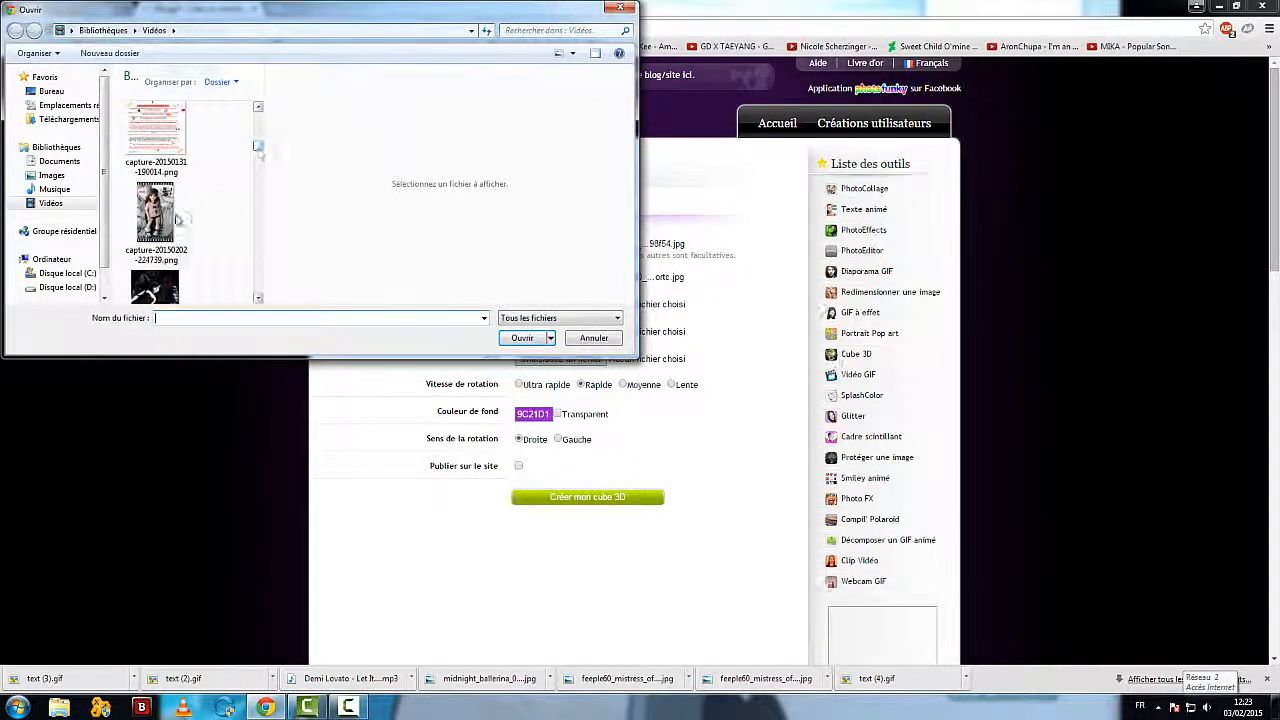
left_click(178, 218)
left_click(522, 337)
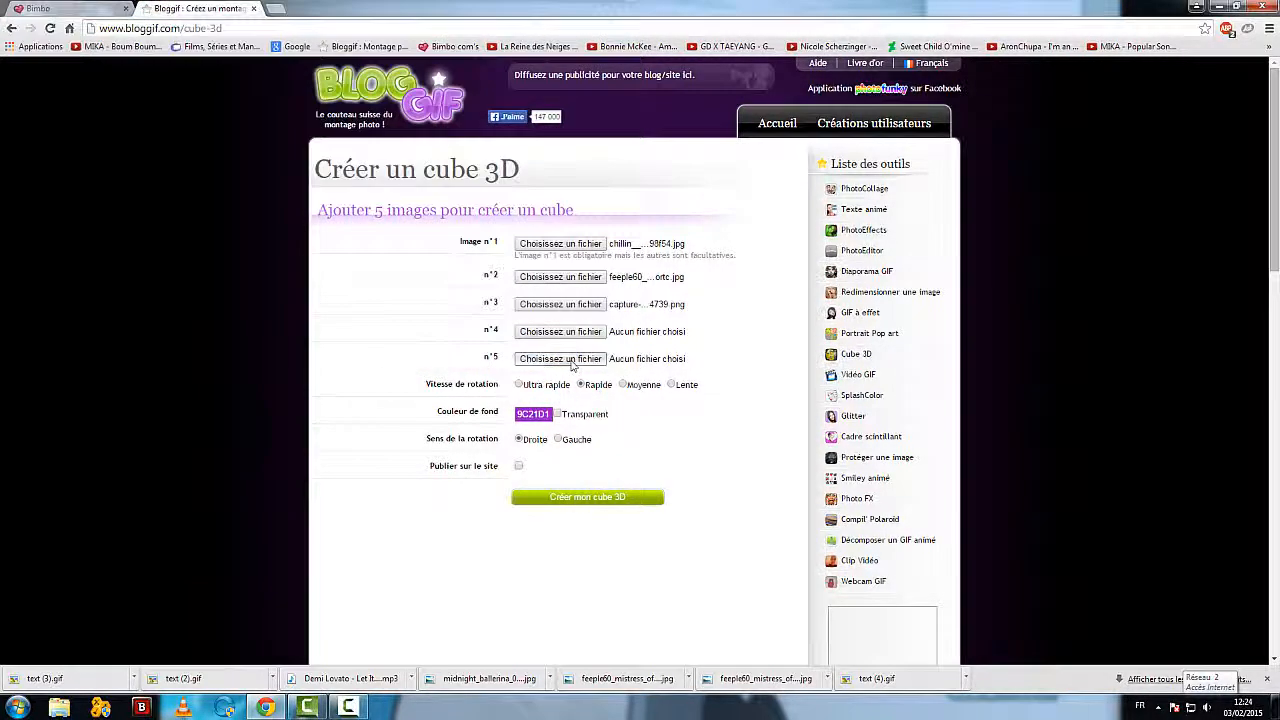
Step: Choose the midnight_ballerina_04 JPG from the Vidéos library as the cube's image n°4 and create the 3D cube
left_click(563, 331)
left_click_drag(258, 117, 259, 194)
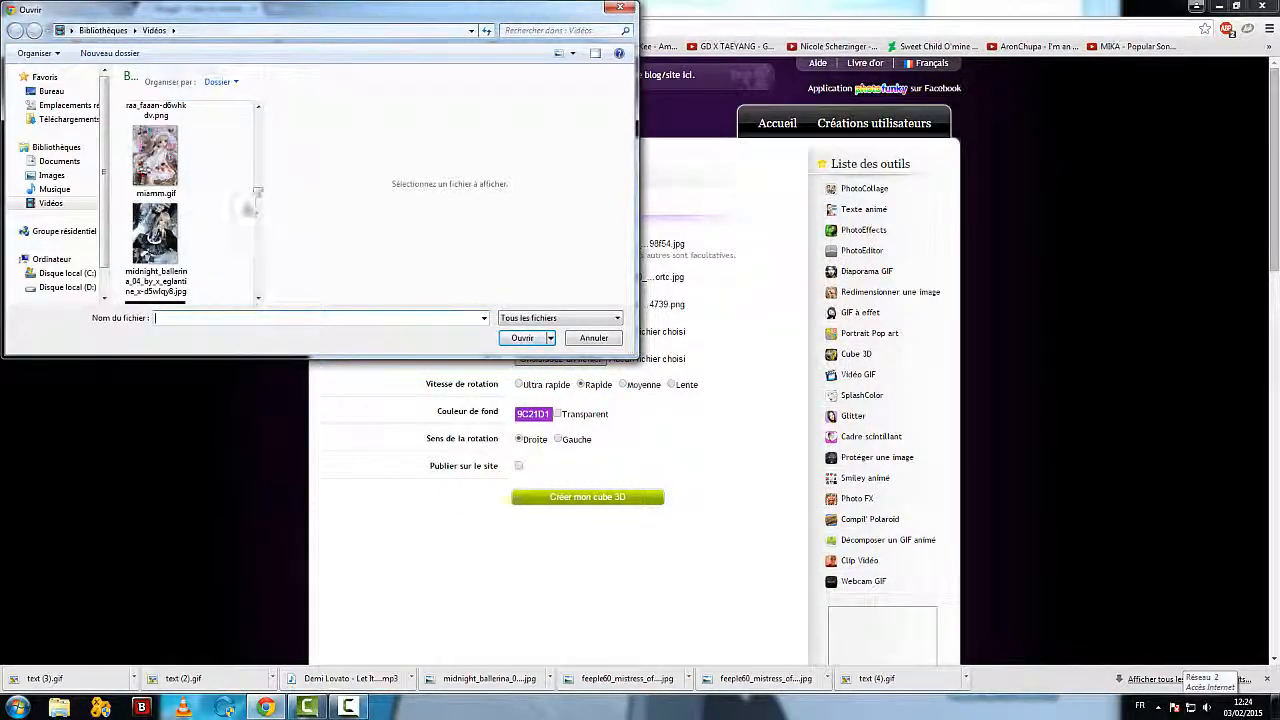
left_click(155, 235)
left_click(522, 337)
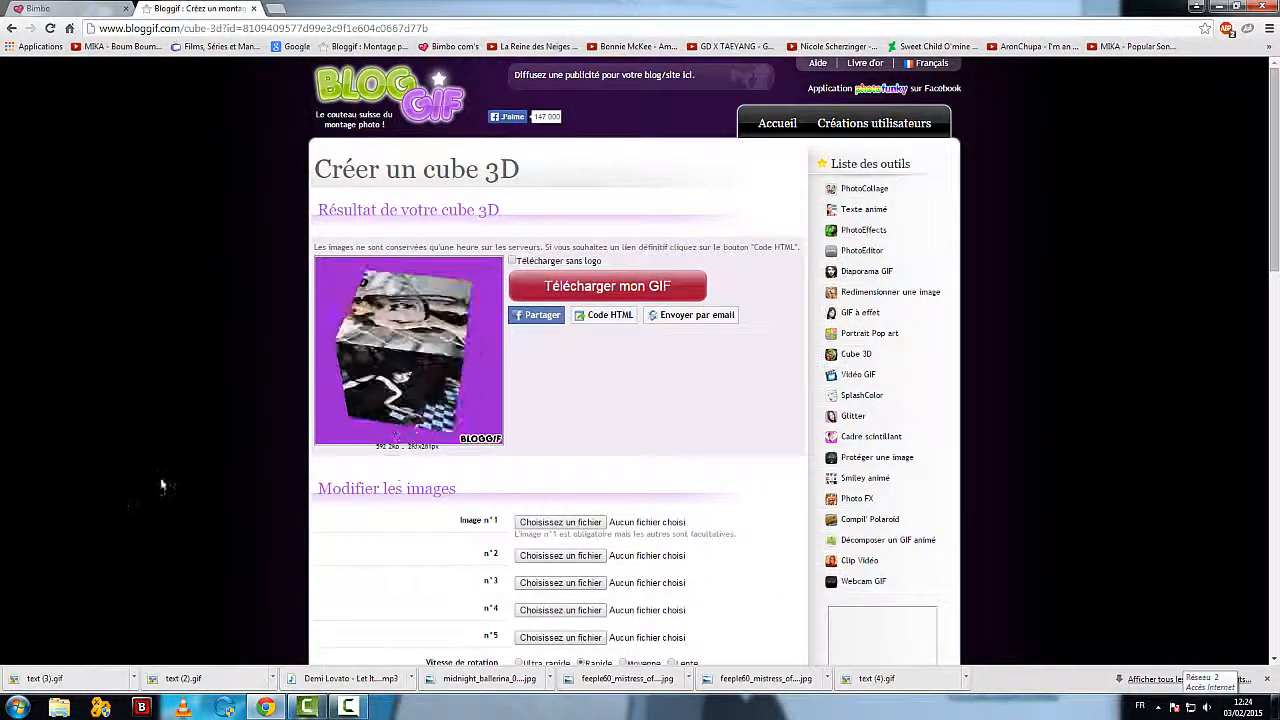
Step: Set the cube's background colour to a light pinkish grey and create the cube again
scroll(208, 458, "down", 2)
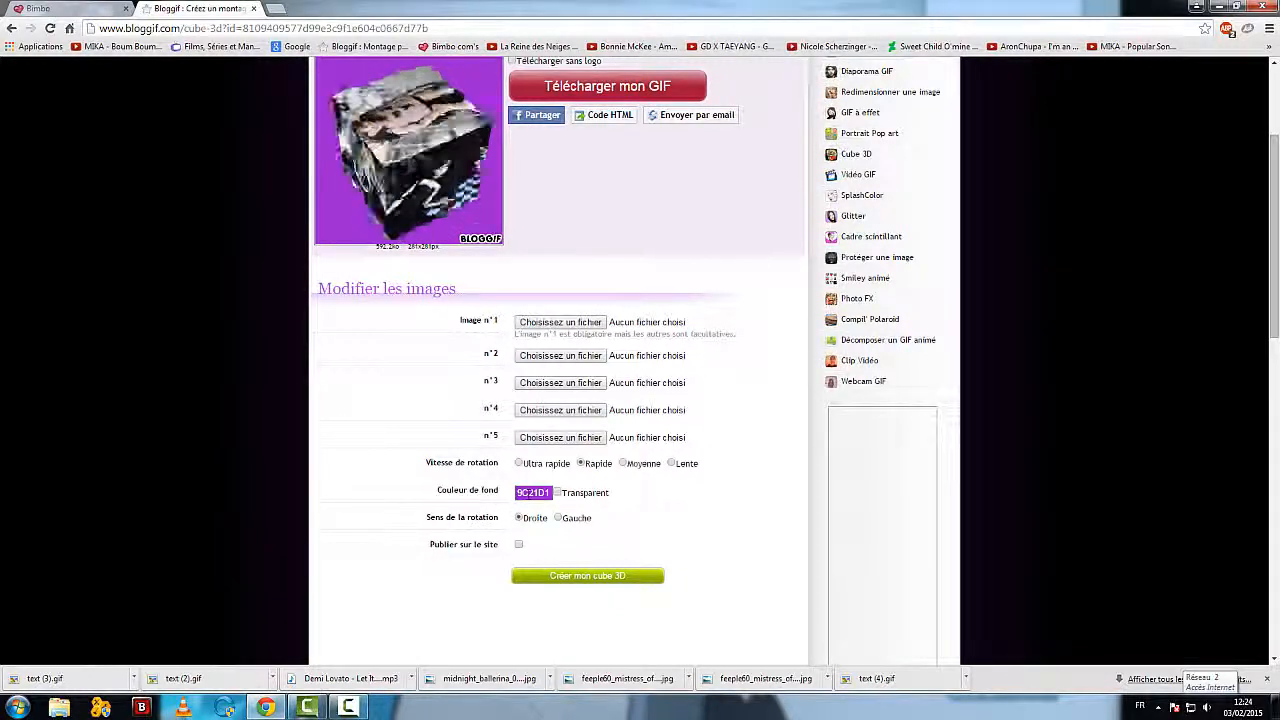
left_click(533, 493)
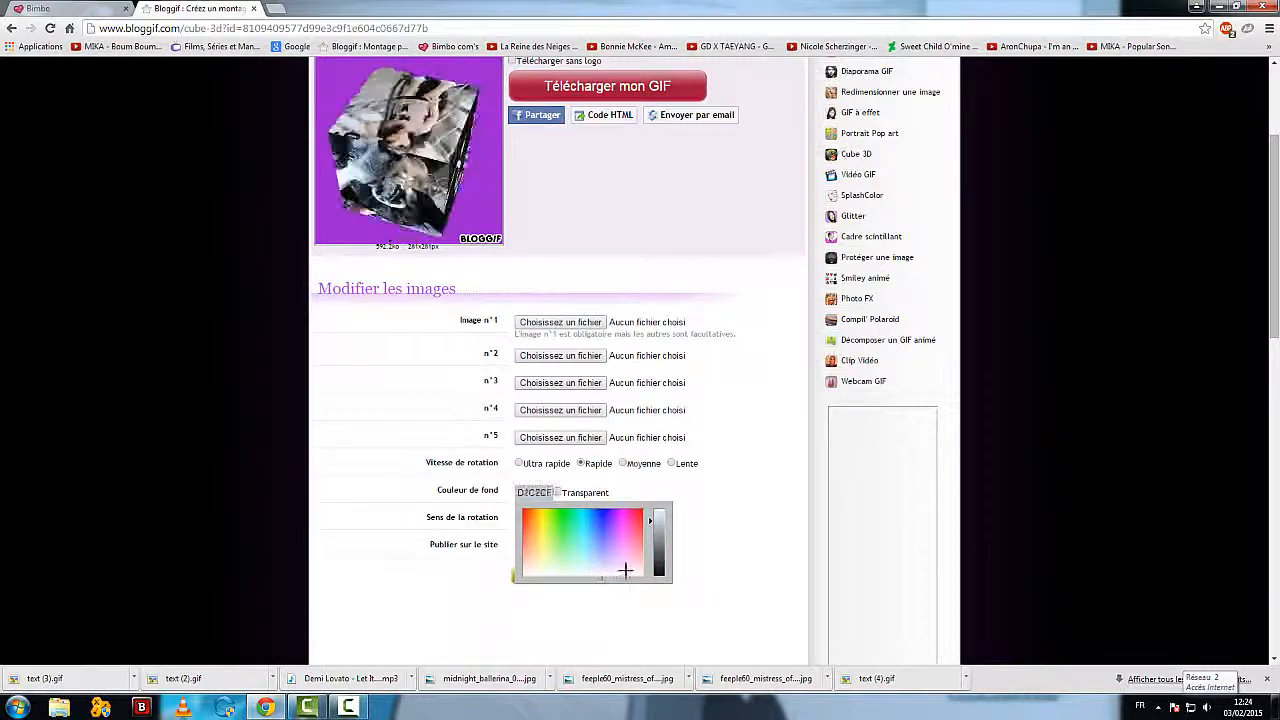
left_click(389, 564)
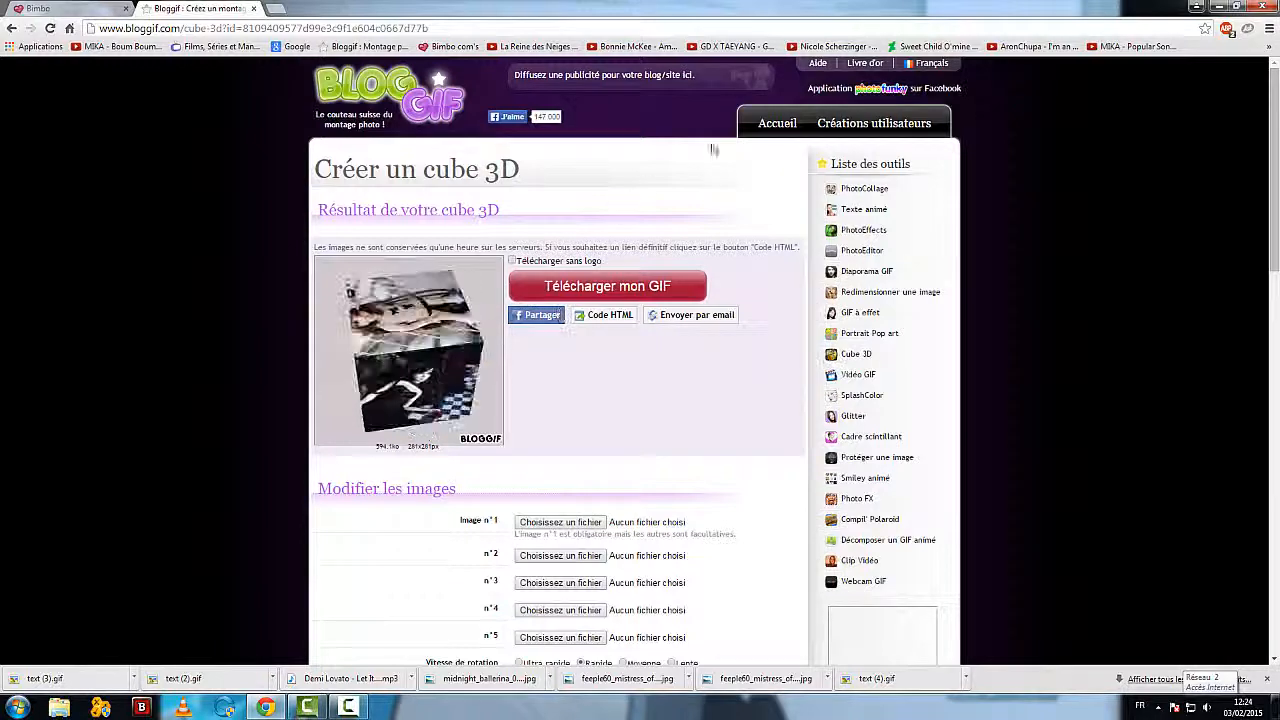
Step: Return to the Bloggif home page and open the SplashColor tool to view its editor
left_click(779, 124)
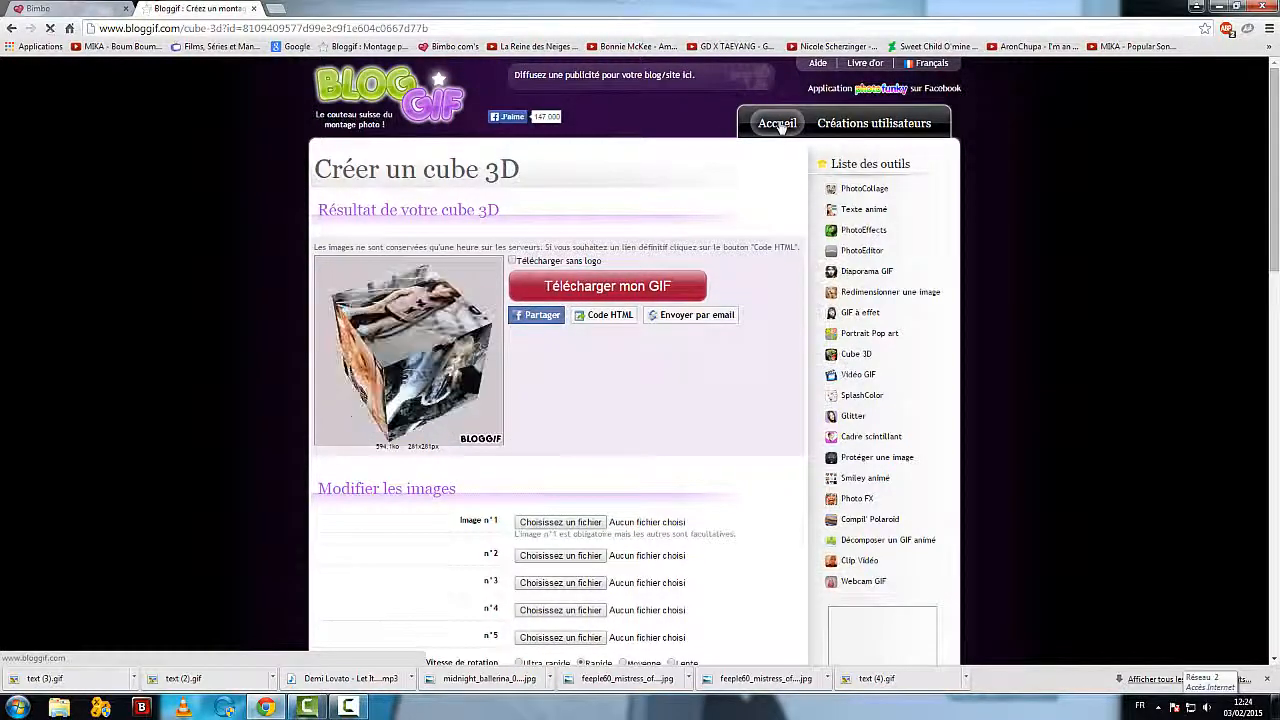
scroll(558, 400, "down", 3)
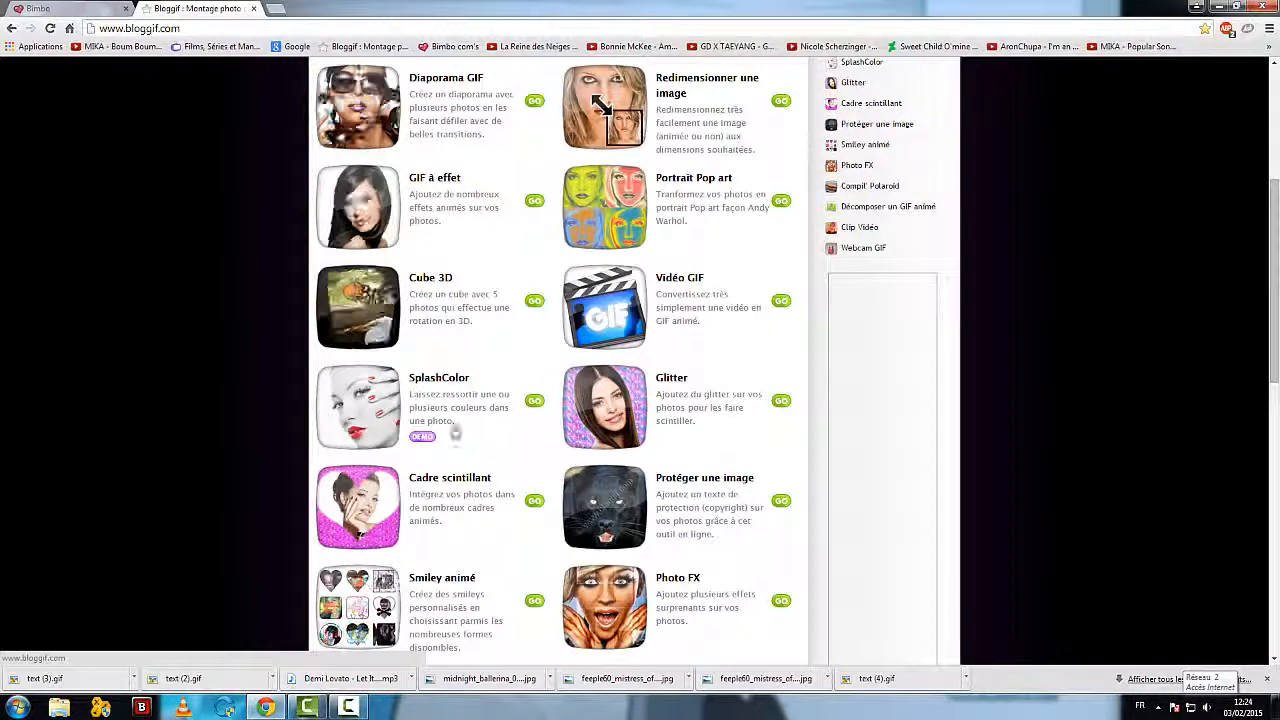
left_click(376, 405)
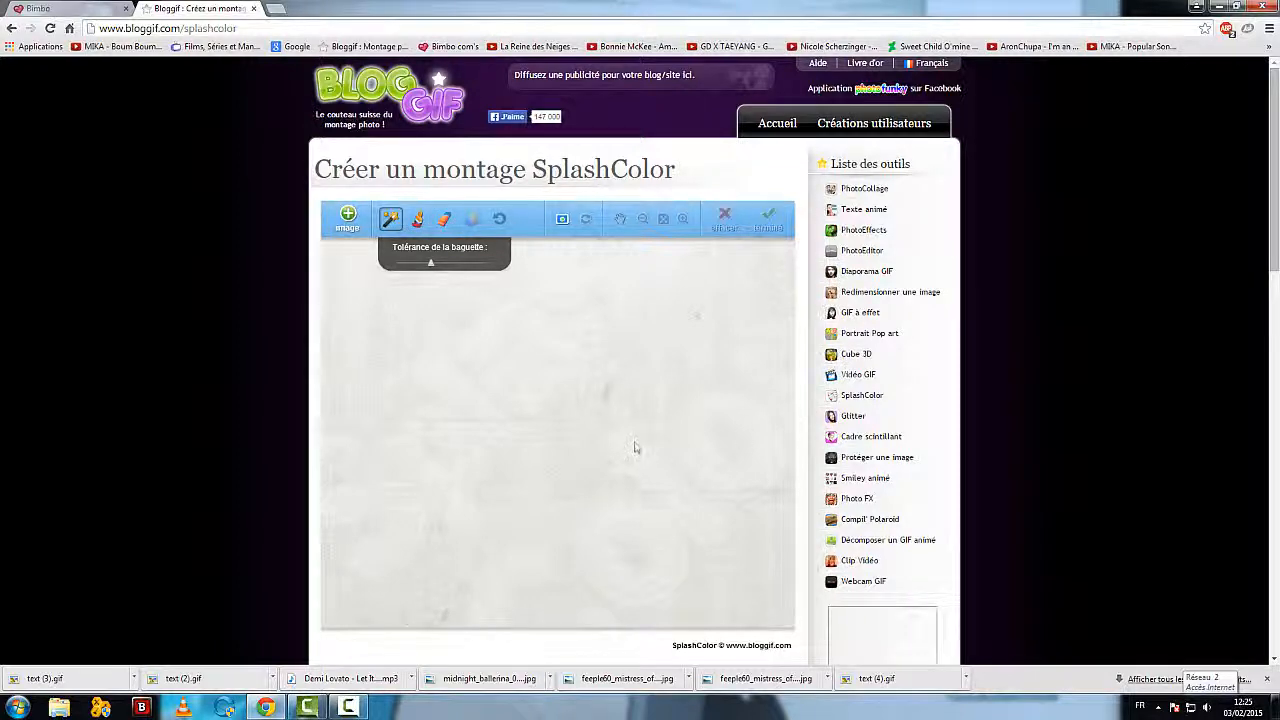
Step: Go back to the Bloggif home page and open the Cadre scintillant tool
left_click(11, 28)
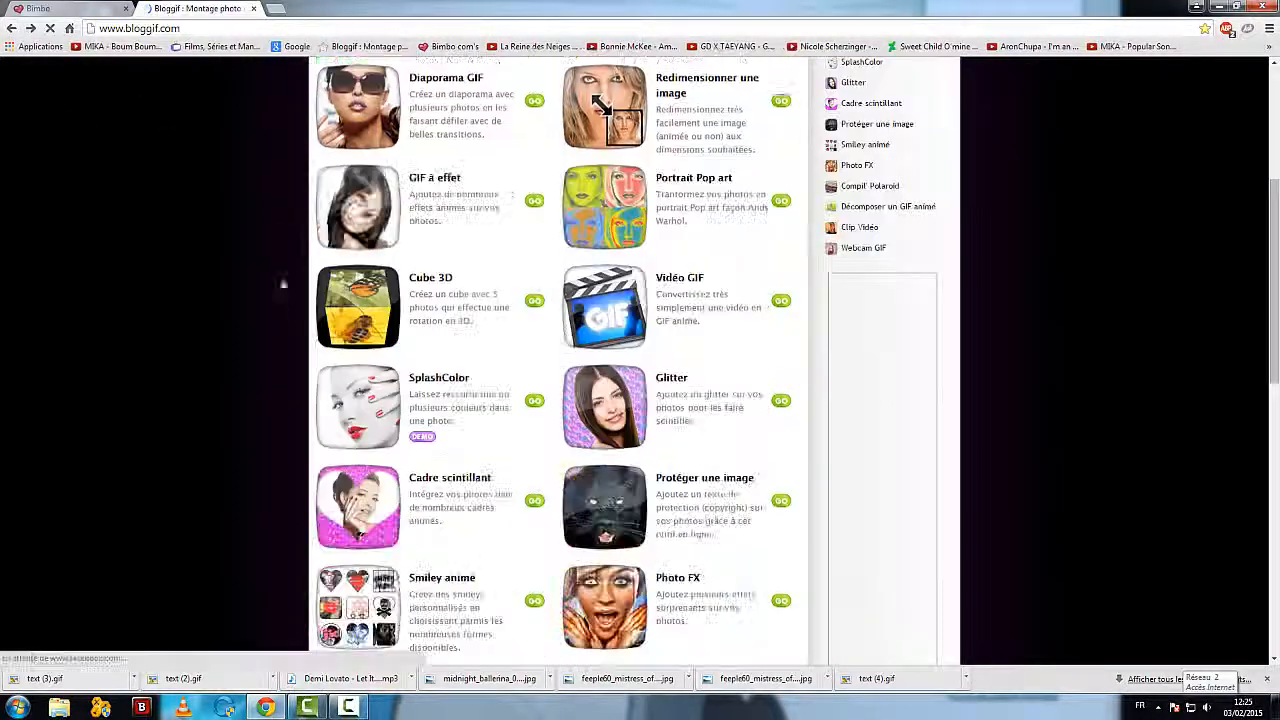
scroll(225, 371, "down", 1)
scroll(228, 370, "down", 1)
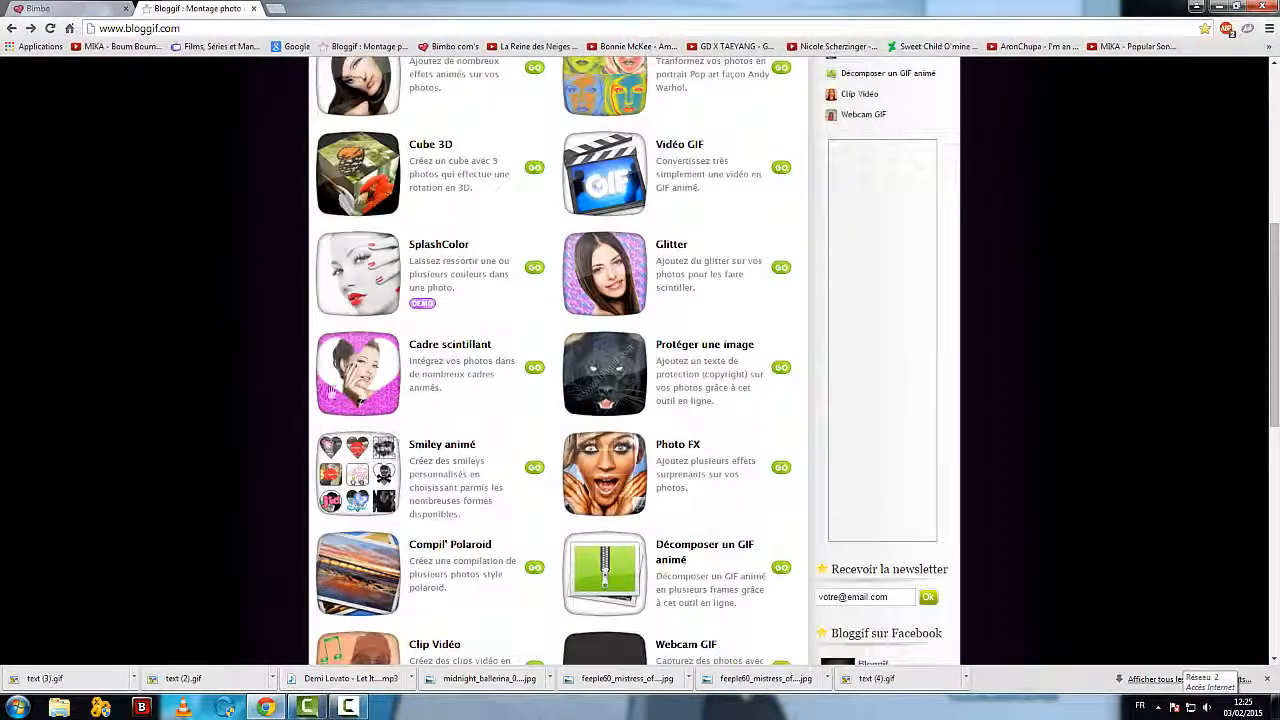
left_click(345, 386)
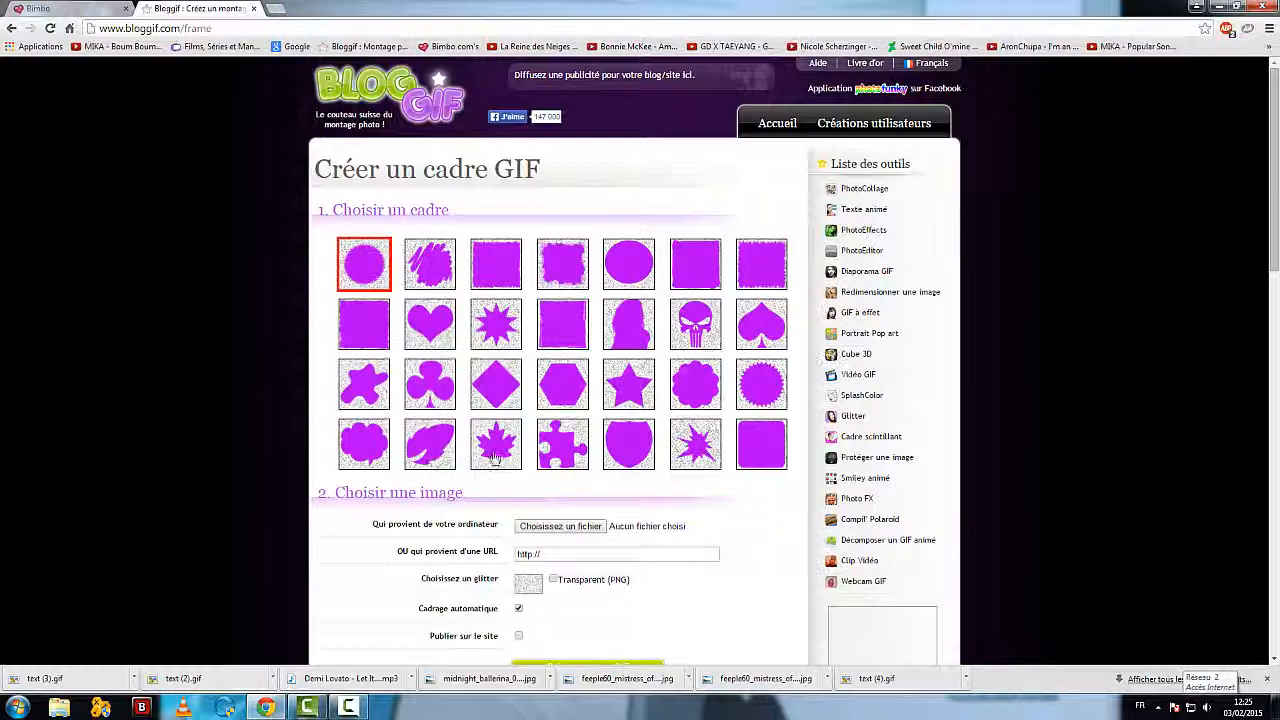
Step: Select the heart-shaped frame and give it the bright pink glitter
left_click(430, 323)
scroll(306, 463, "down", 2)
scroll(306, 463, "up", 1)
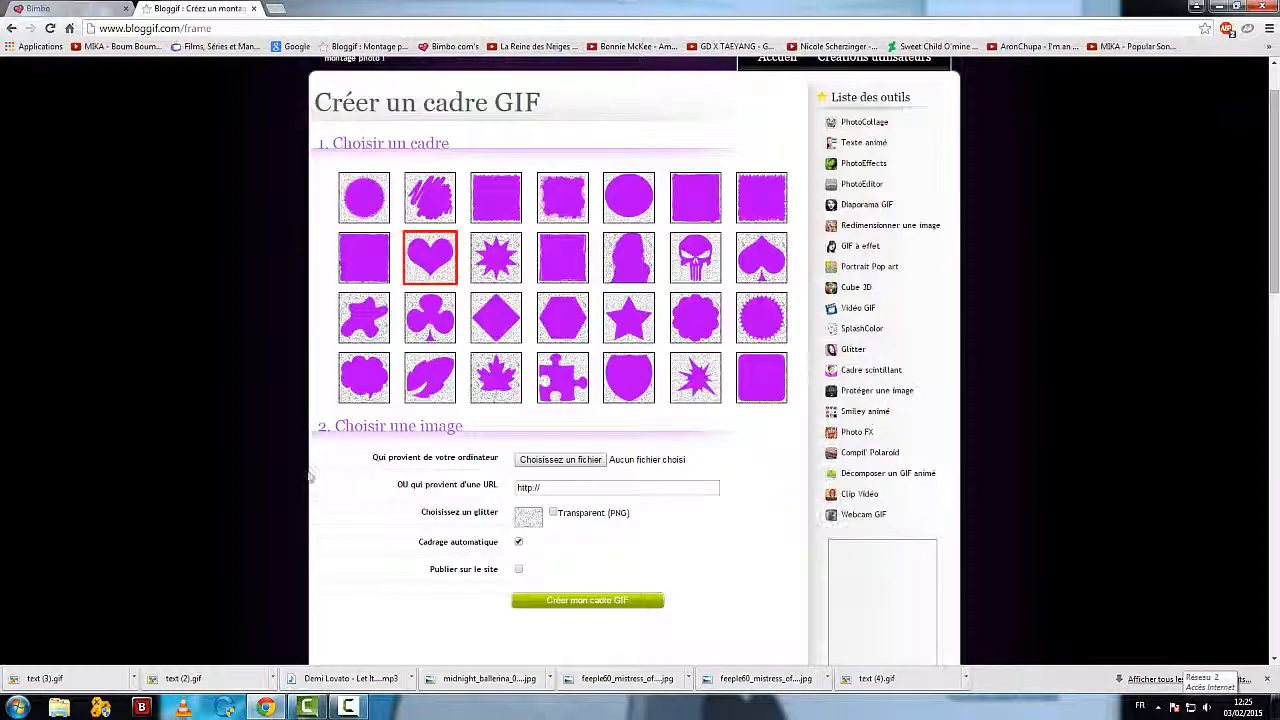
left_click(530, 520)
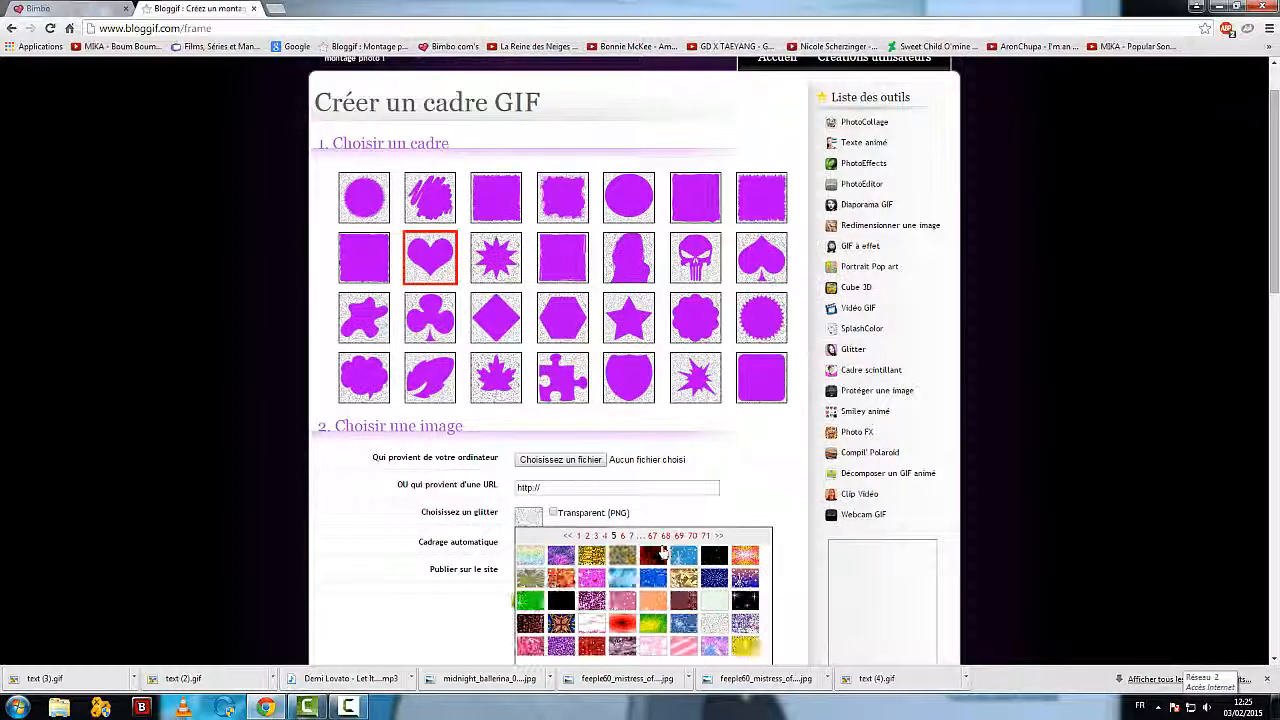
scroll(700, 590, "down", 1)
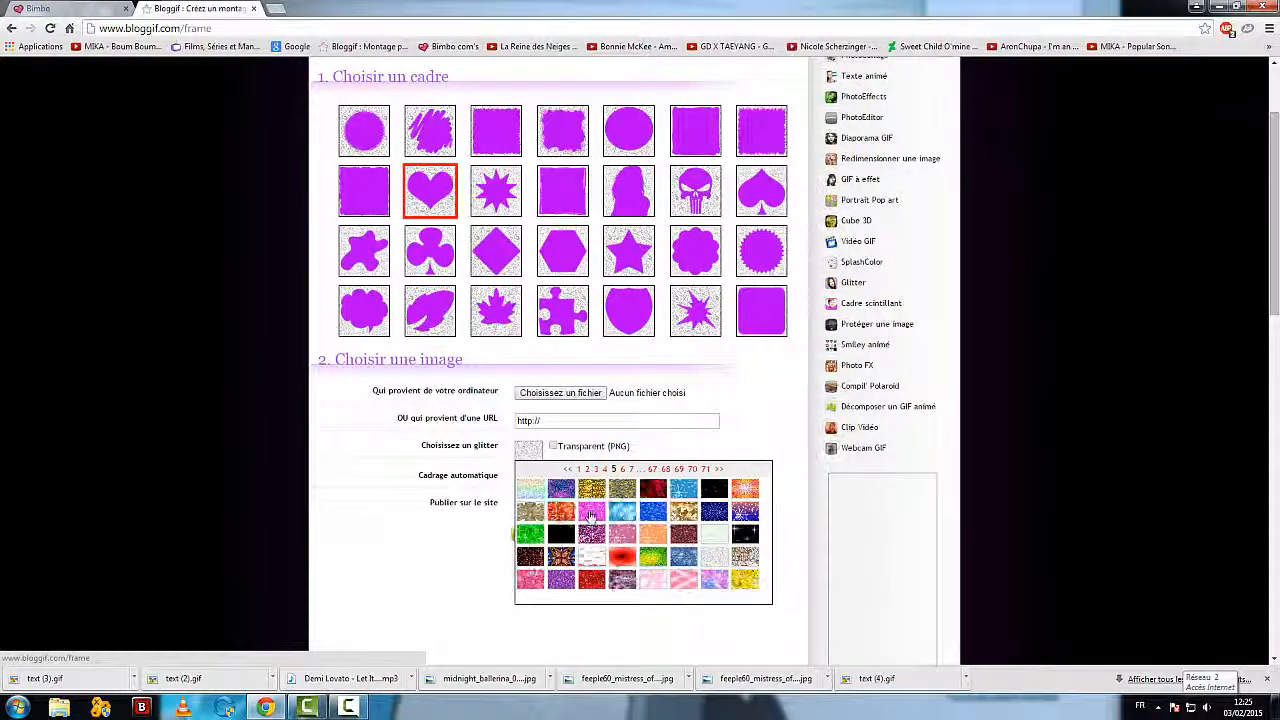
left_click(591, 511)
scroll(143, 465, "up", 1)
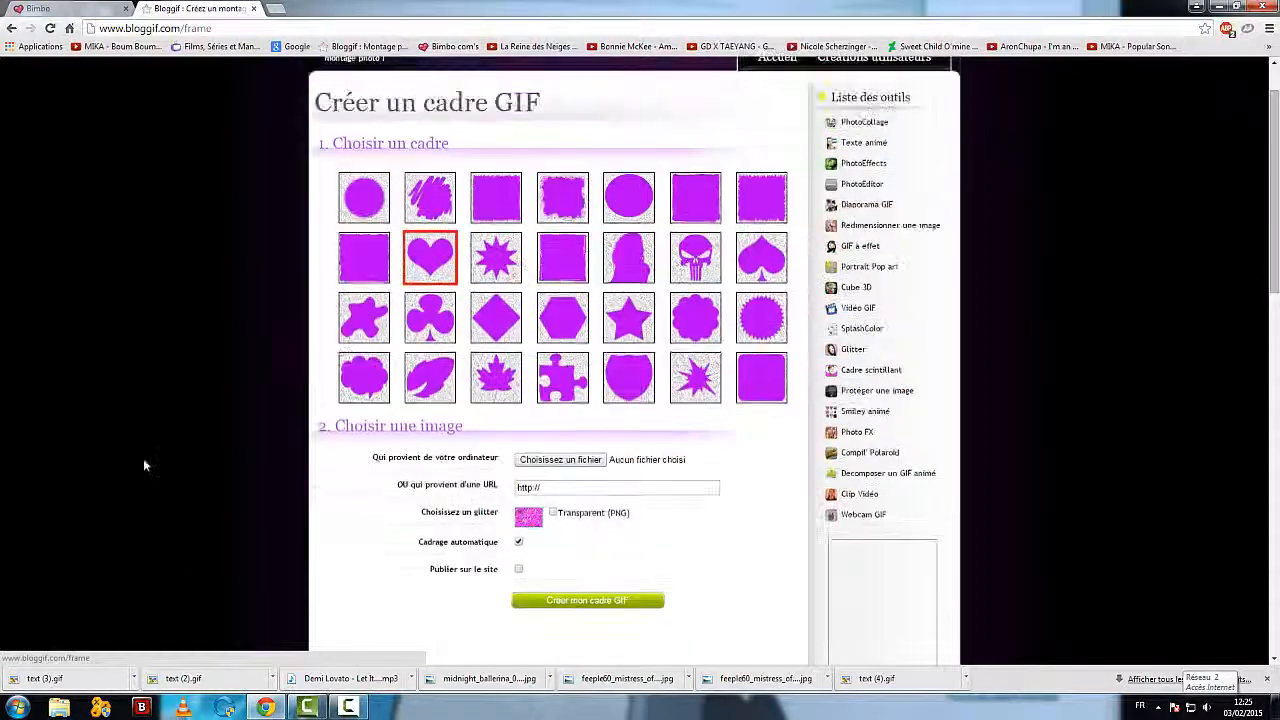
Step: Choose chillin__on_the_porch_by_cats10-d598f54.jpg from the Vidéos library as the frame's image and create the GIF frame
left_click(560, 460)
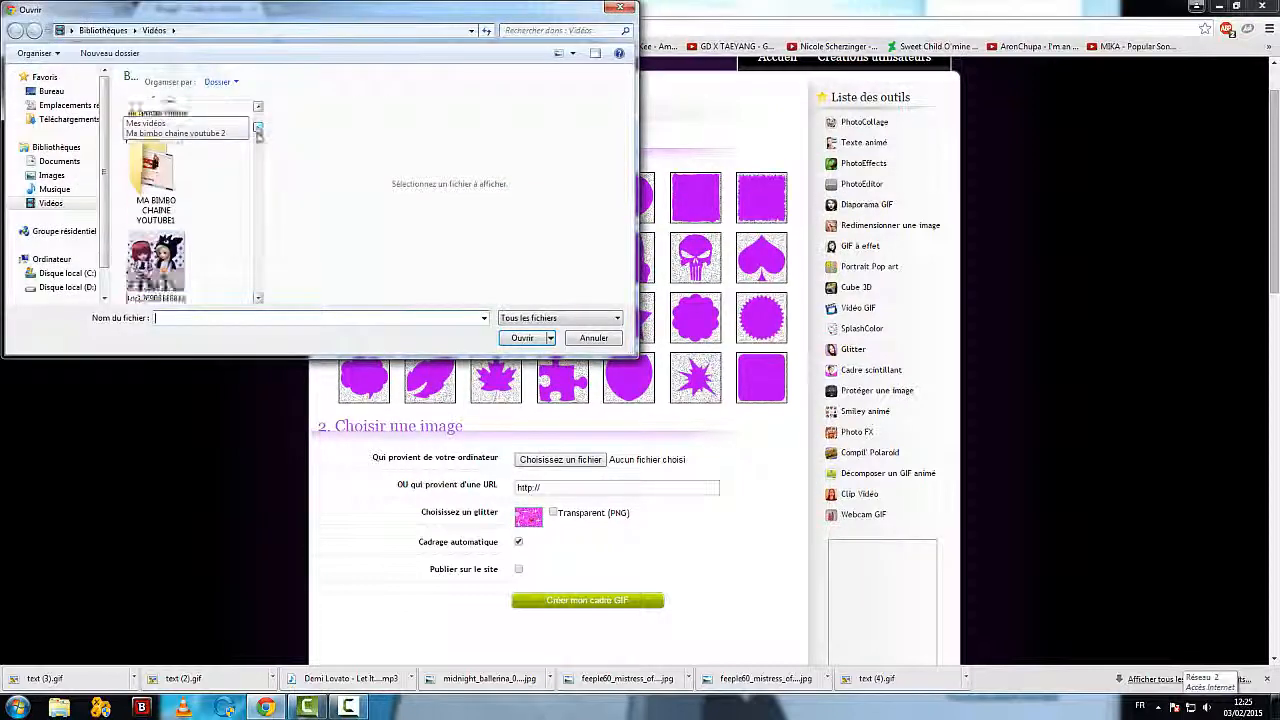
left_click_drag(257, 133, 258, 154)
left_click(168, 250)
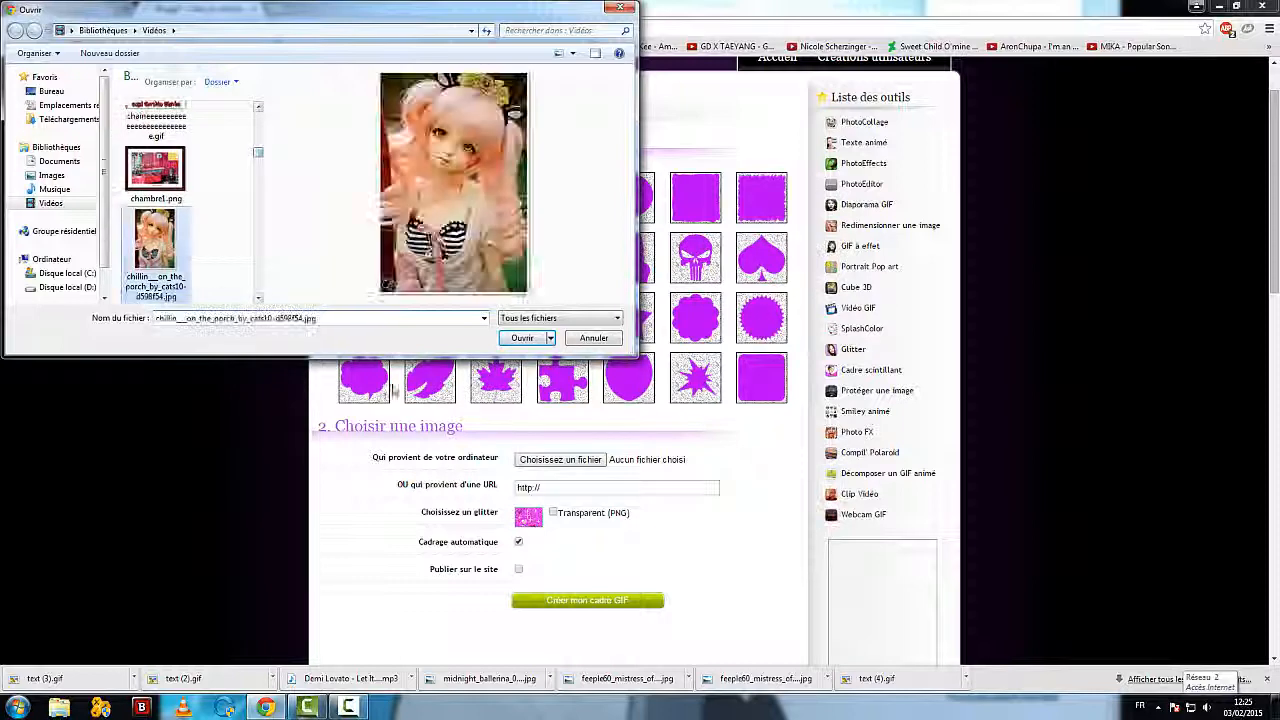
left_click(521, 338)
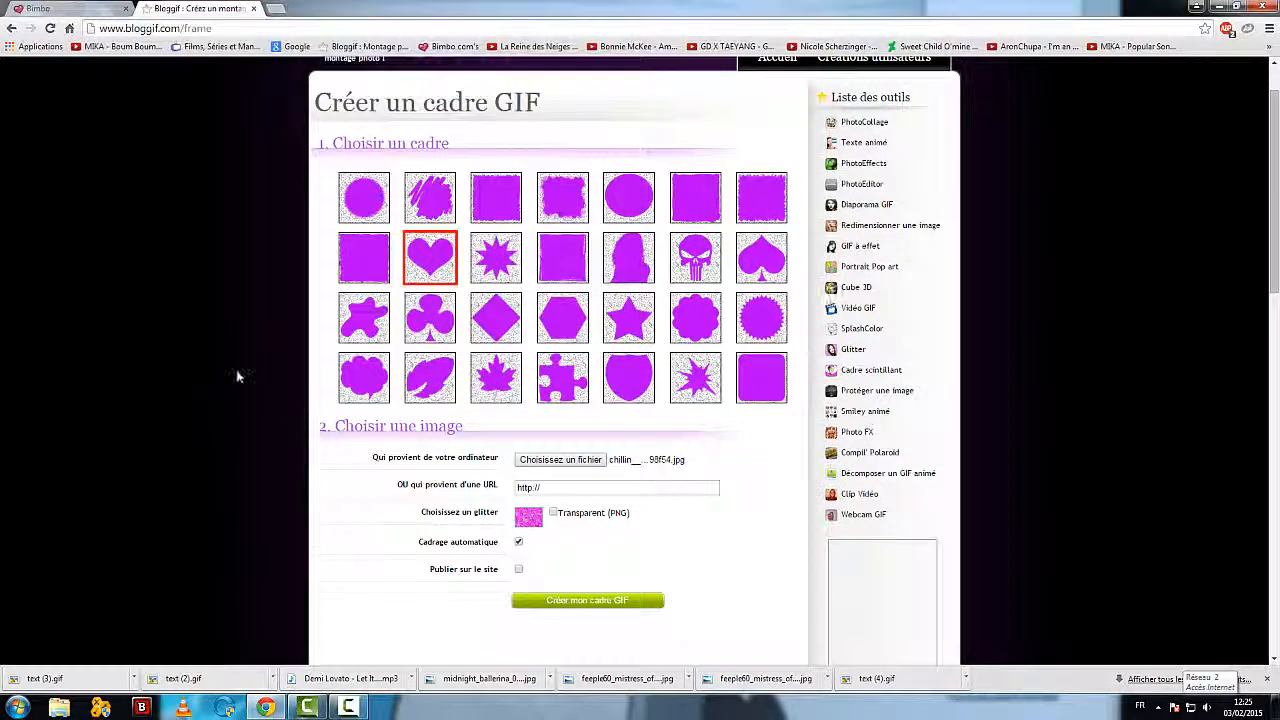
scroll(577, 472, "down", 2)
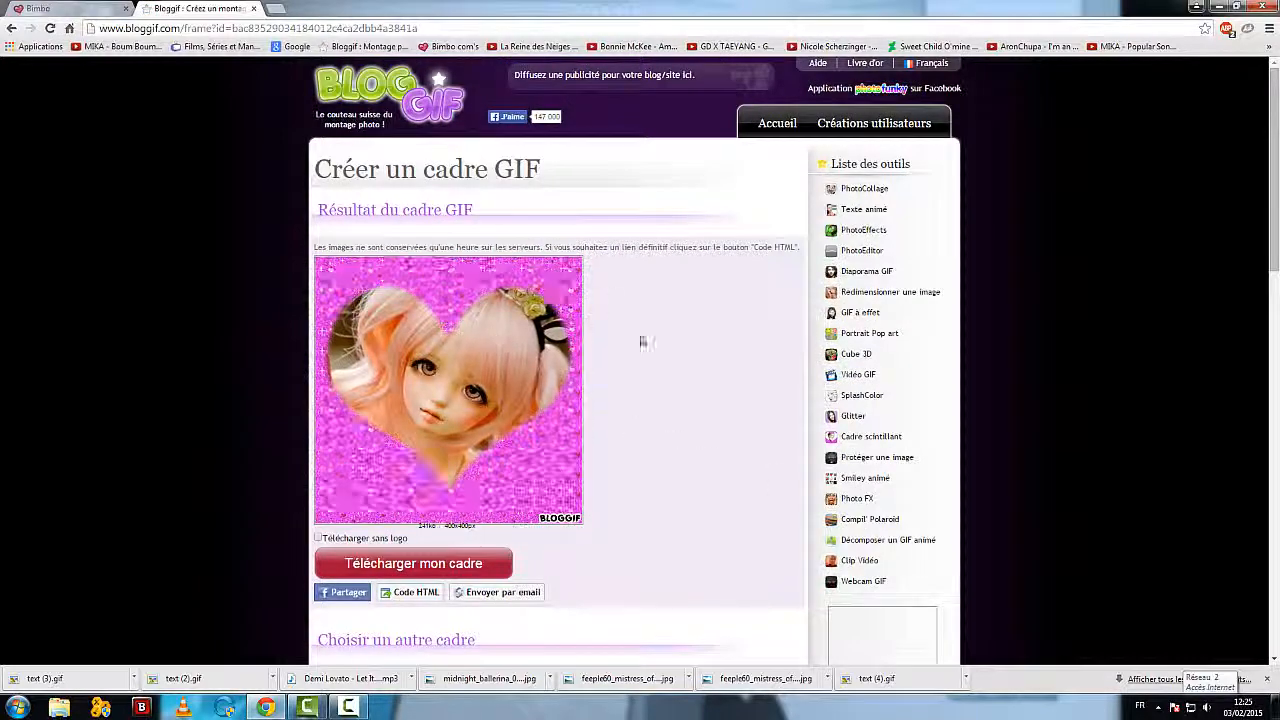
Step: Change the heart frame's glitter to the pastel purple, pink and blue pattern and validate the changes
scroll(177, 434, "down", 2)
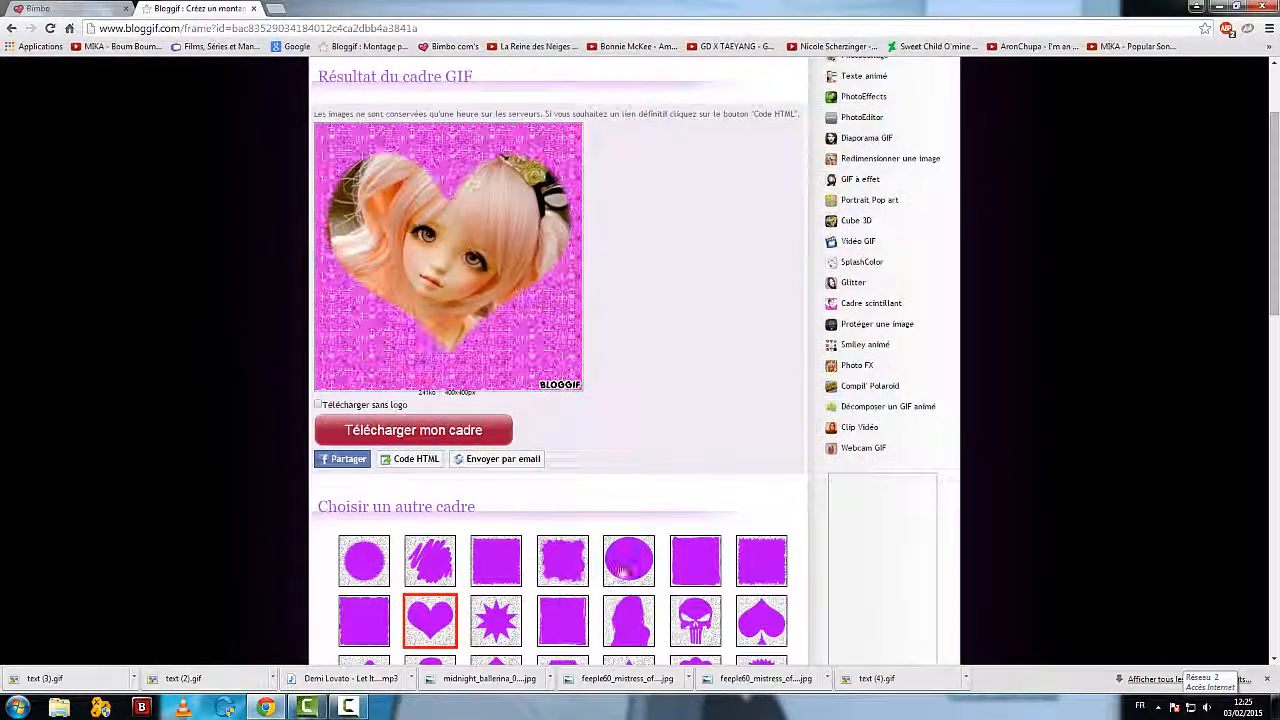
scroll(643, 306, "down", 1)
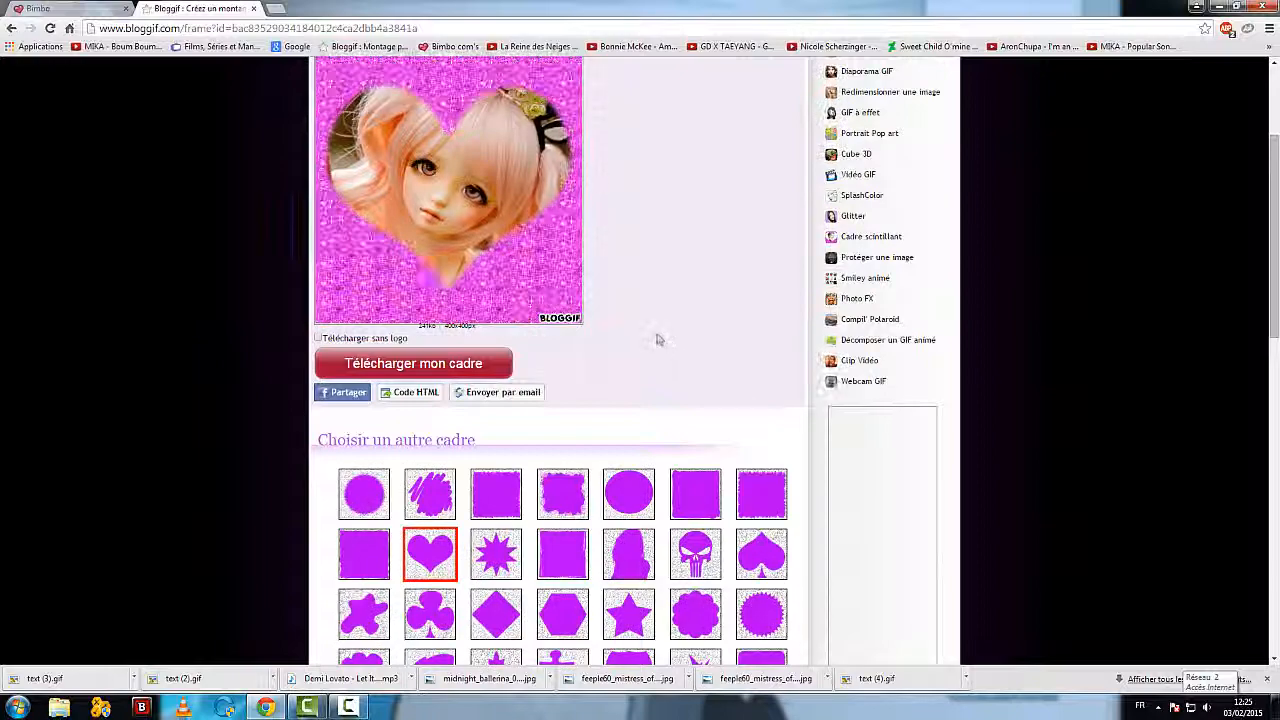
scroll(646, 331, "down", 2)
scroll(600, 320, "up", 2)
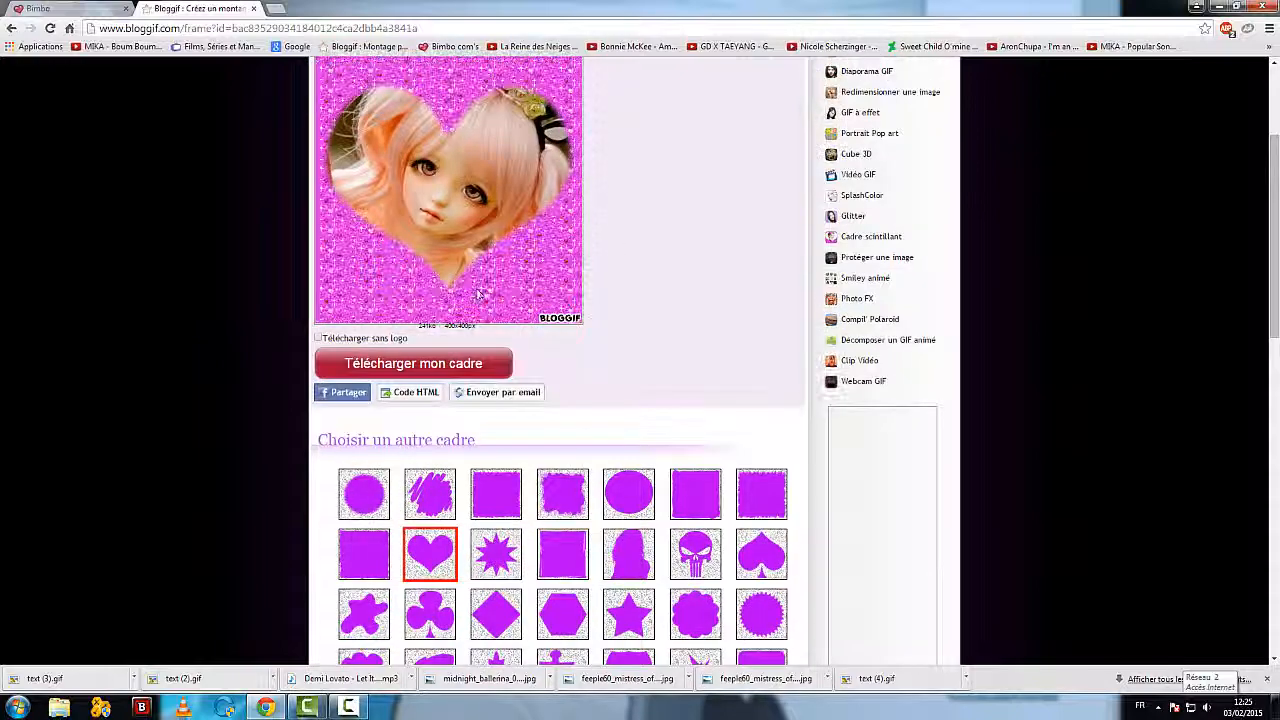
scroll(259, 276, "down", 6)
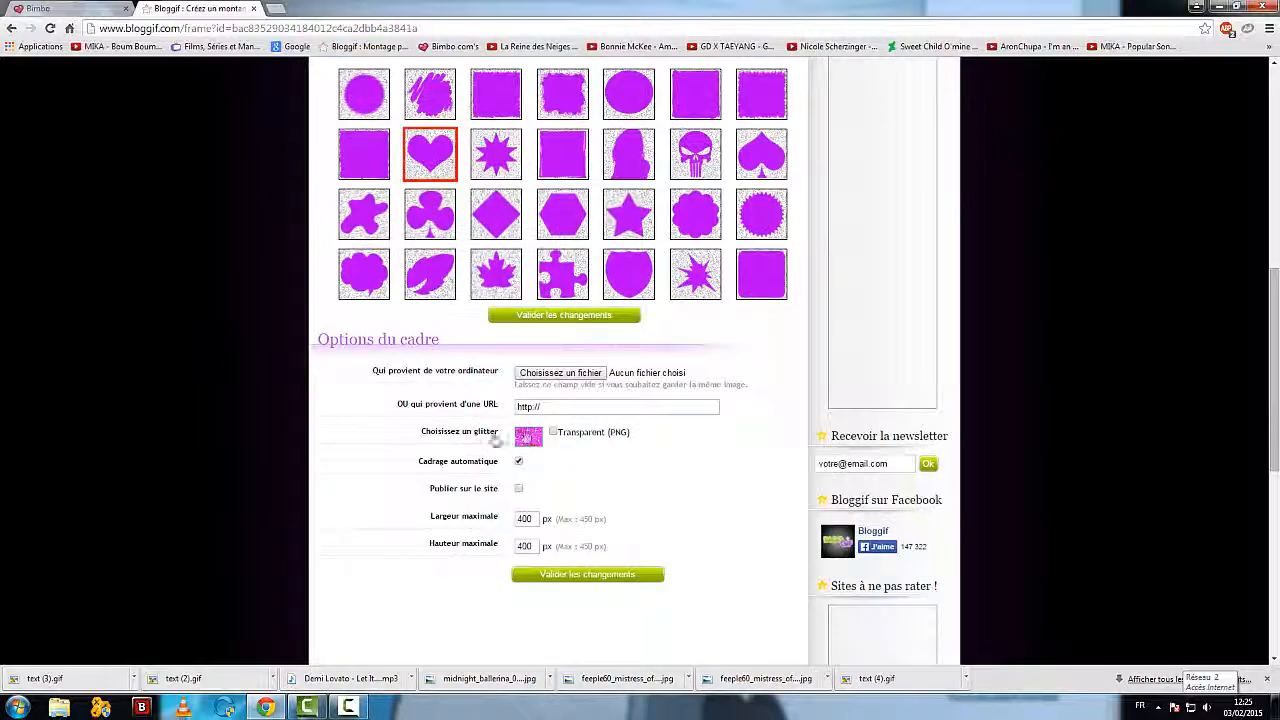
left_click(528, 437)
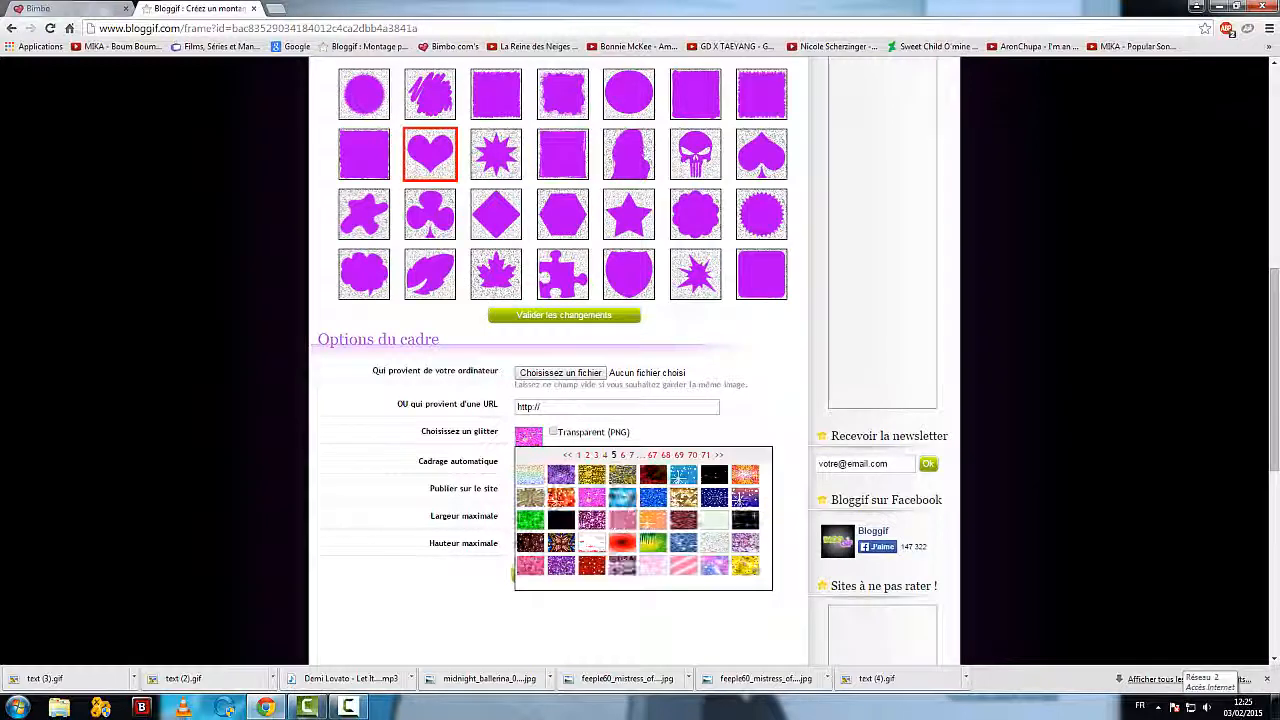
left_click(712, 566)
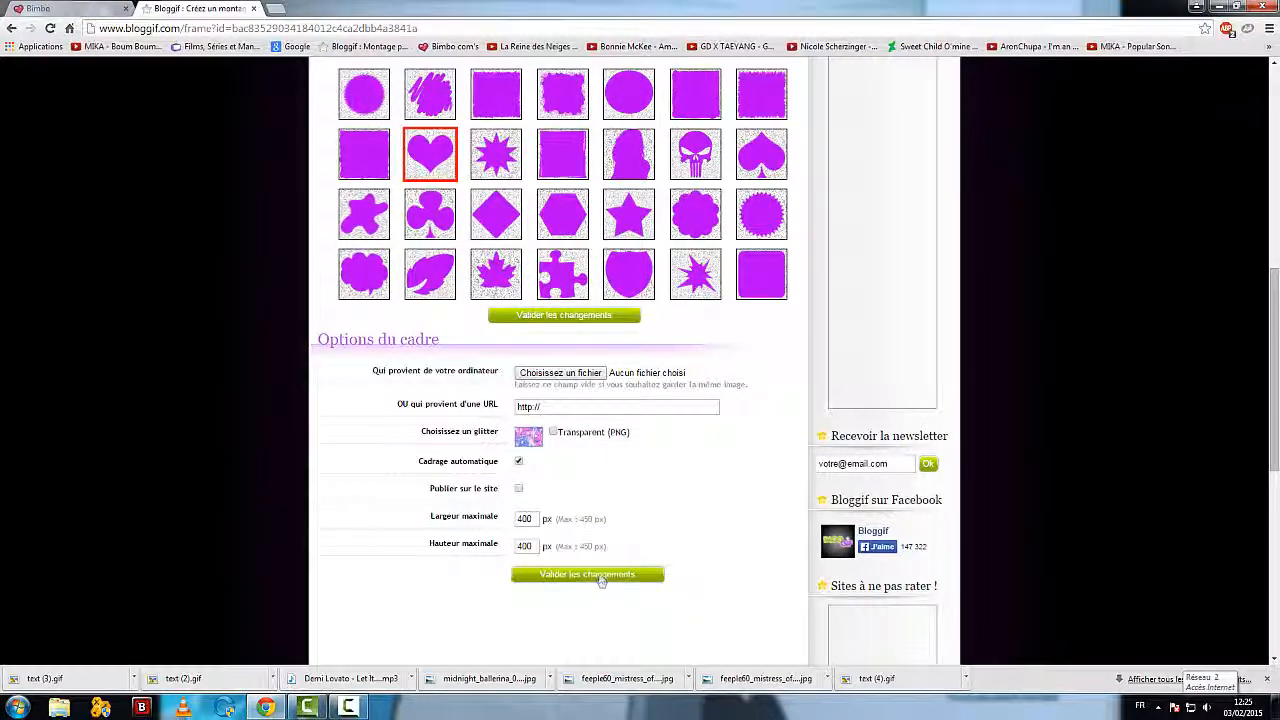
left_click(600, 578)
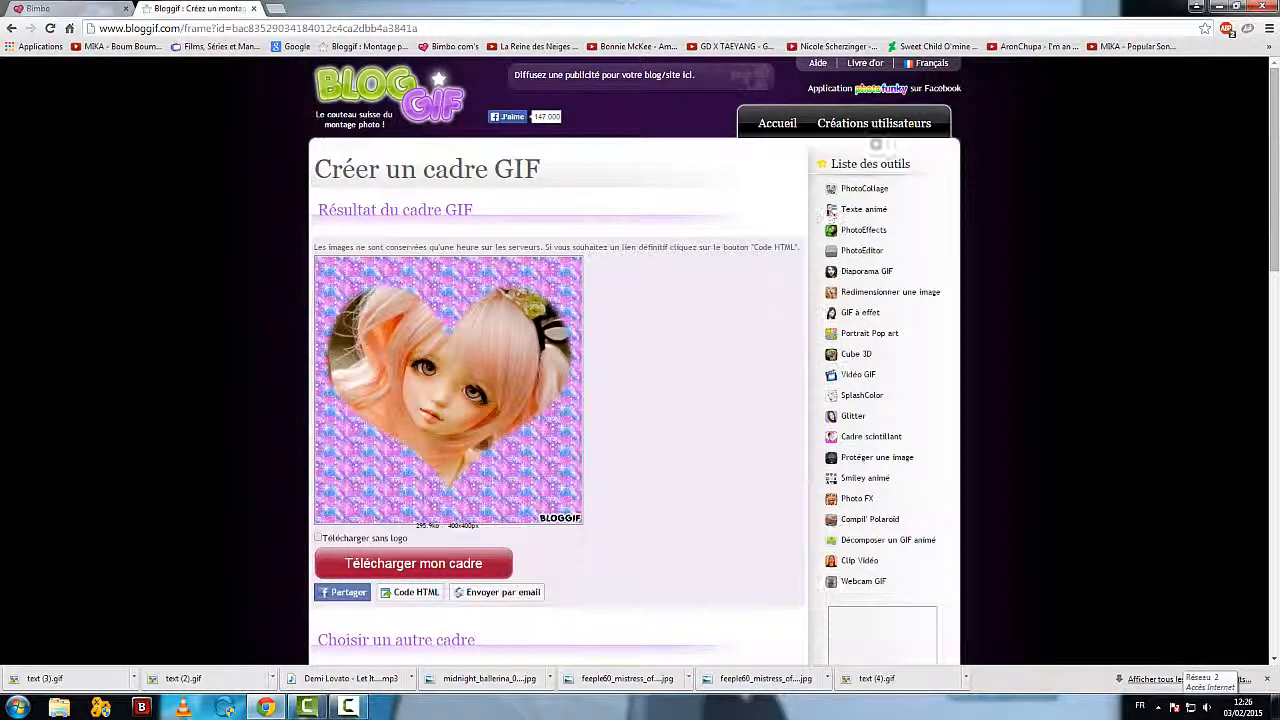
Step: Return to the Bloggif home page and open the Smiley animé tool
left_click(777, 123)
scroll(251, 380, "down", 3)
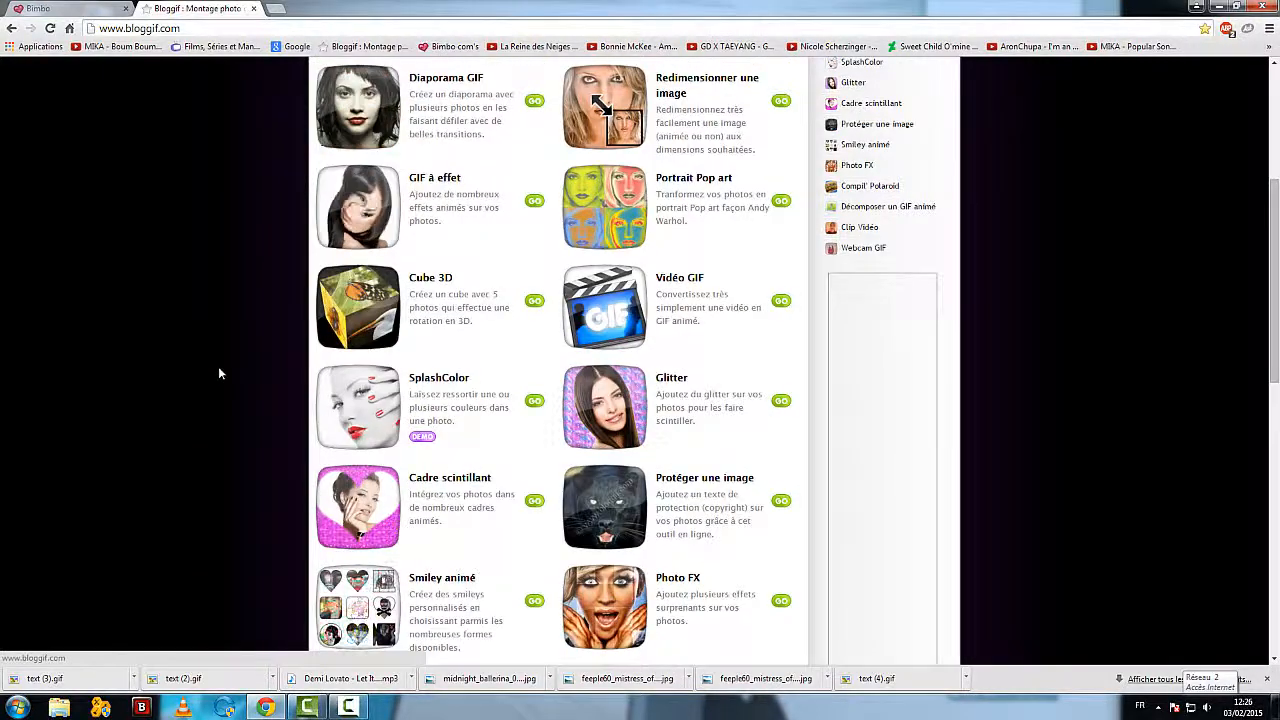
scroll(219, 367, "down", 1)
left_click(357, 555)
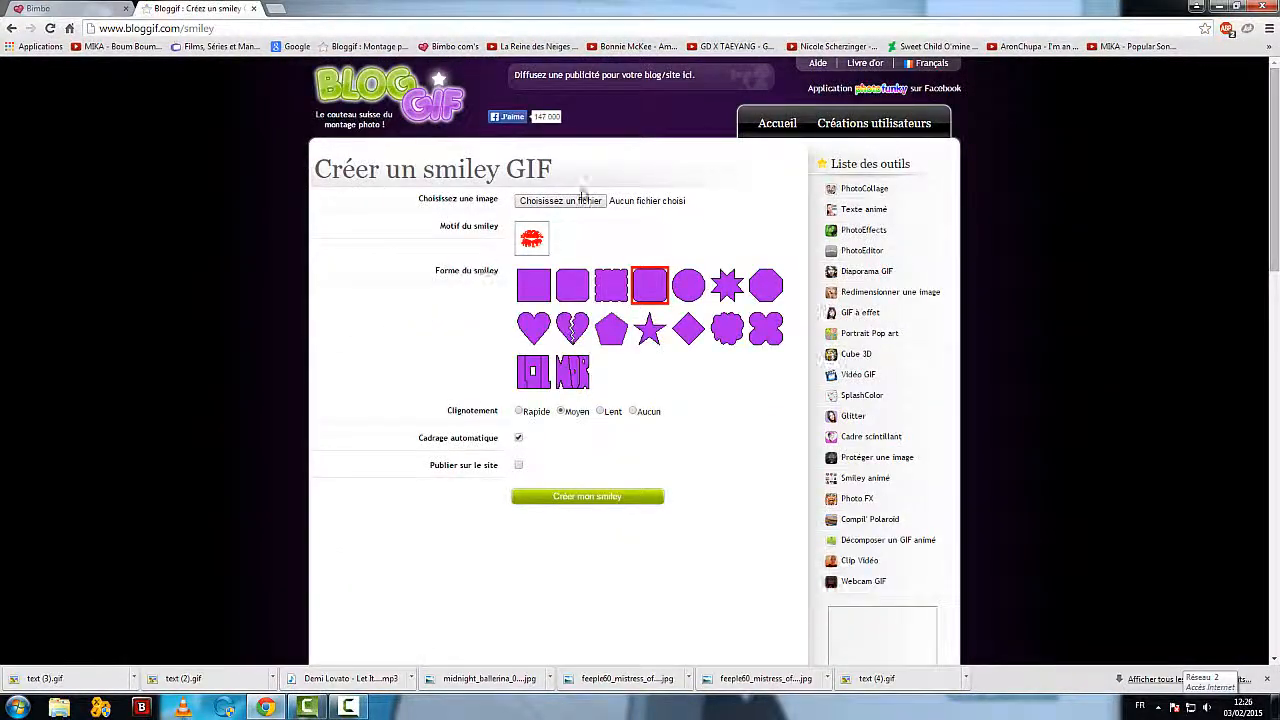
Step: Choose the PNG file mariasha...kdv.png from the Vidéos library as the smiley's image
left_click(589, 205)
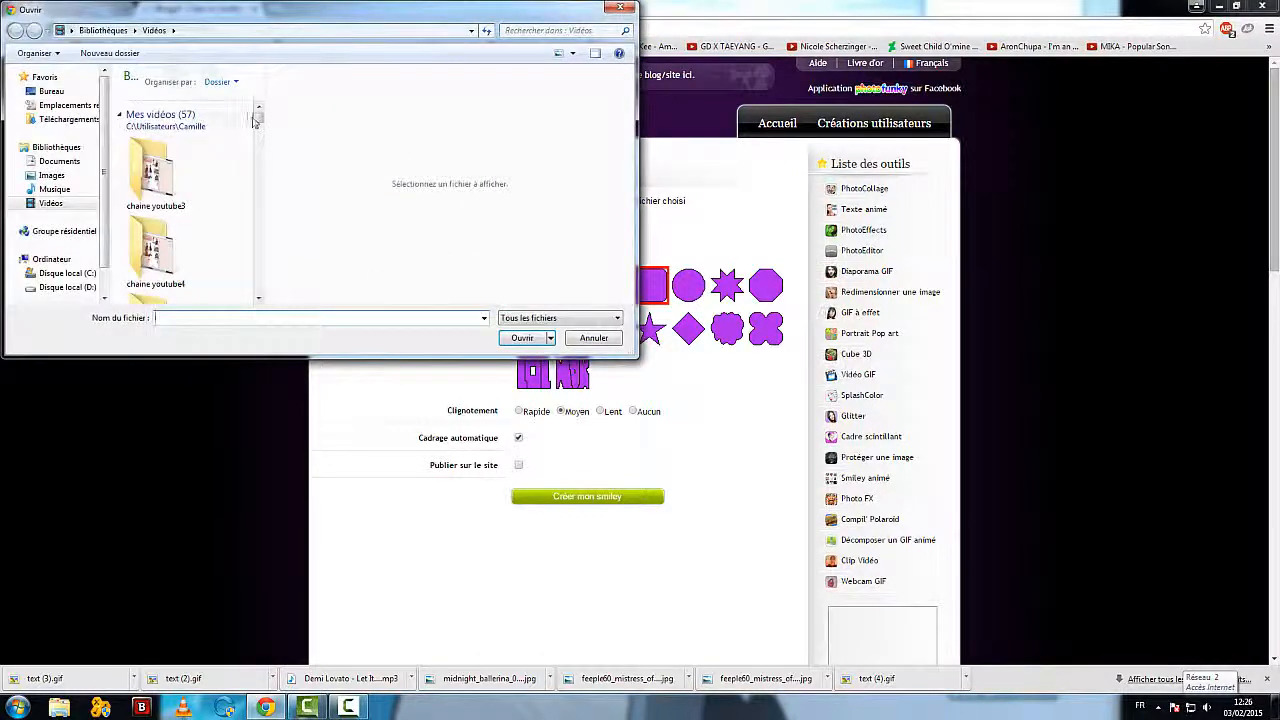
left_click_drag(254, 120, 256, 195)
left_click(155, 205)
left_click(515, 340)
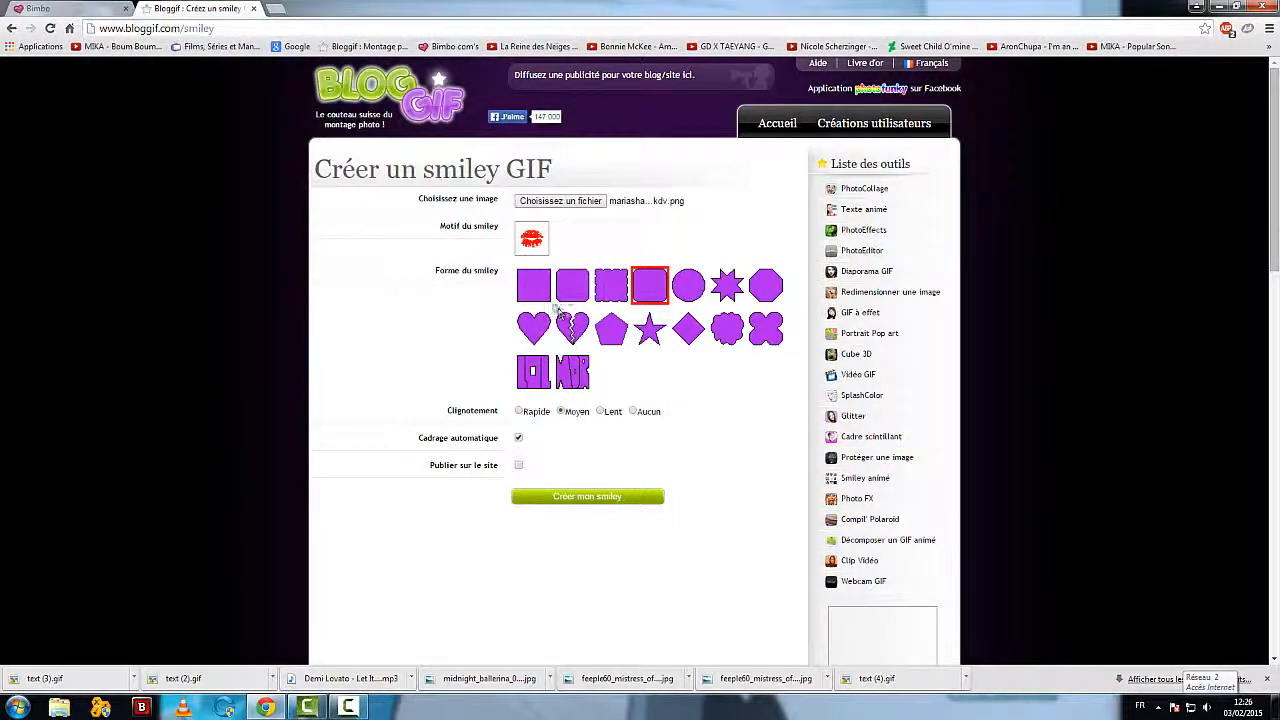
Step: Set the smiley to the plain square shape with the pink heart-and-text motif and create it
left_click(540, 293)
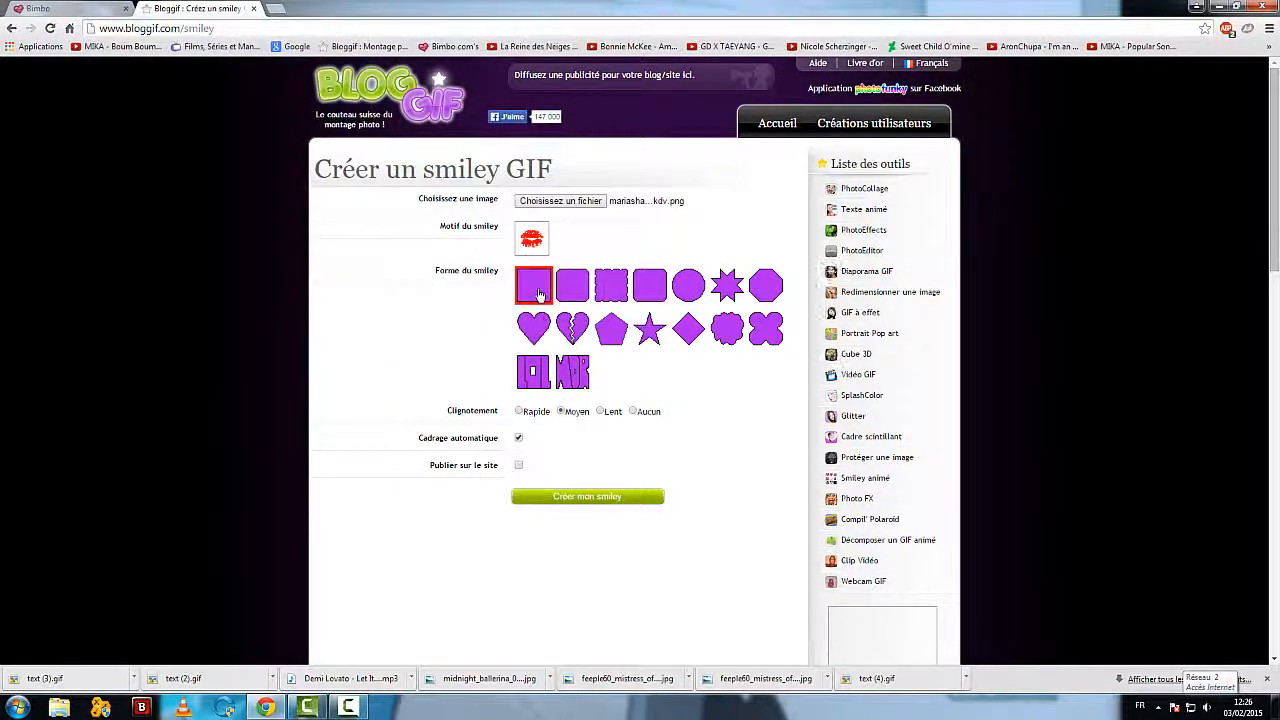
scroll(690, 480, "down", 1)
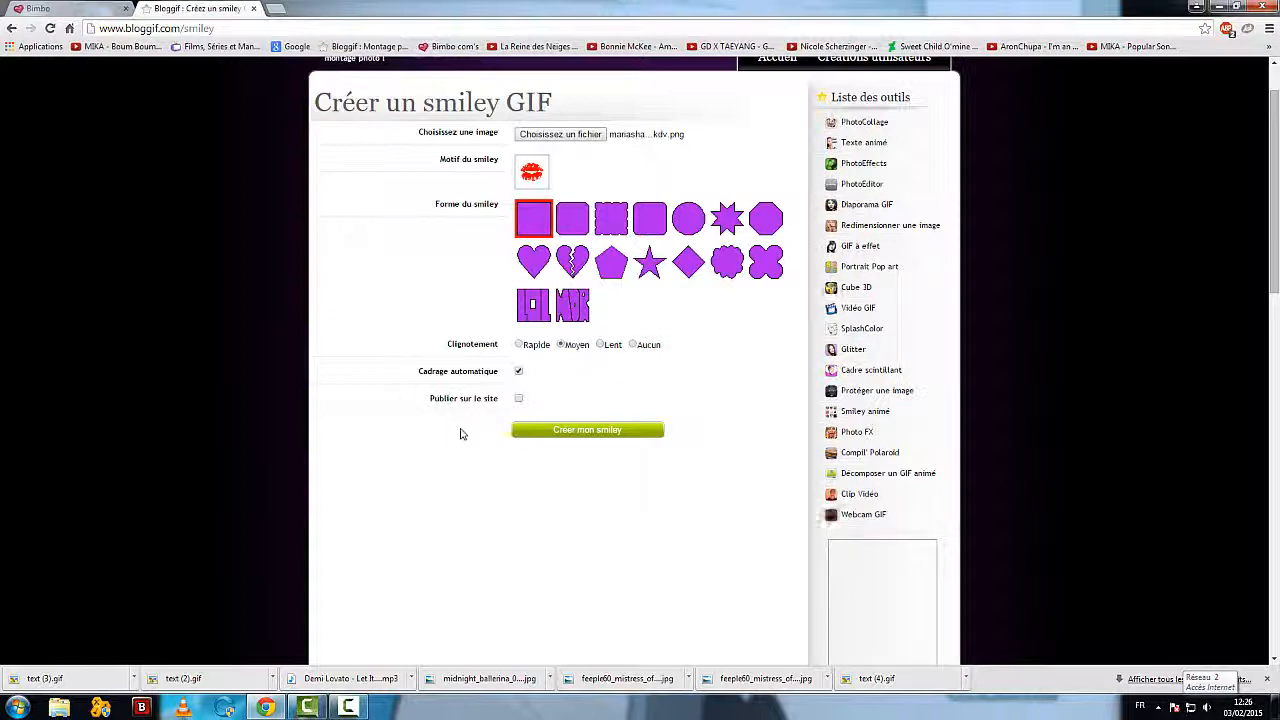
left_click(542, 178)
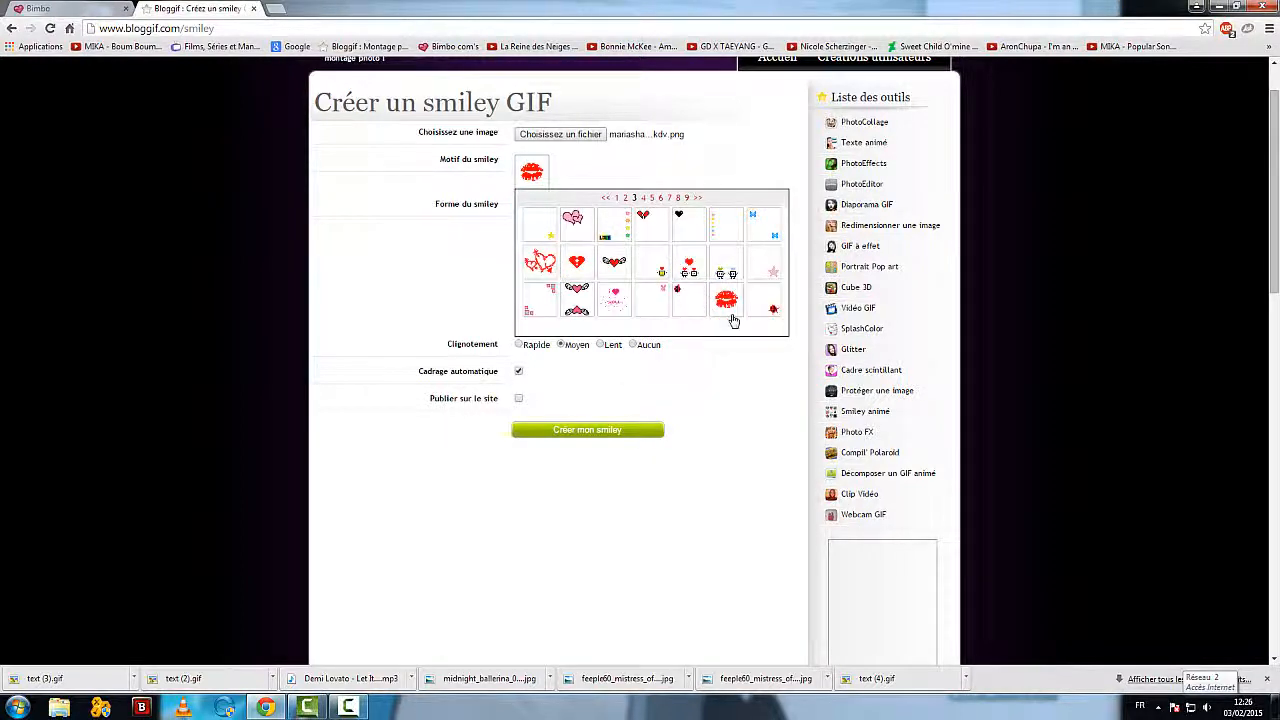
left_click(616, 302)
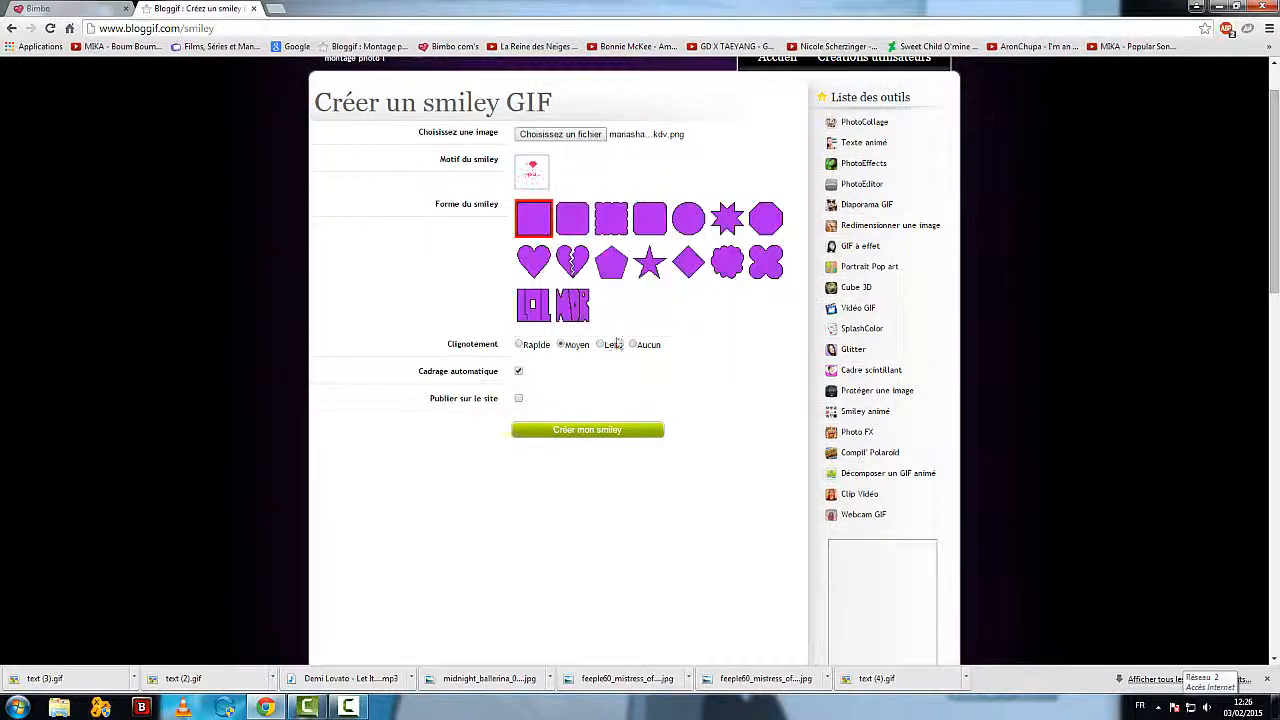
left_click(604, 438)
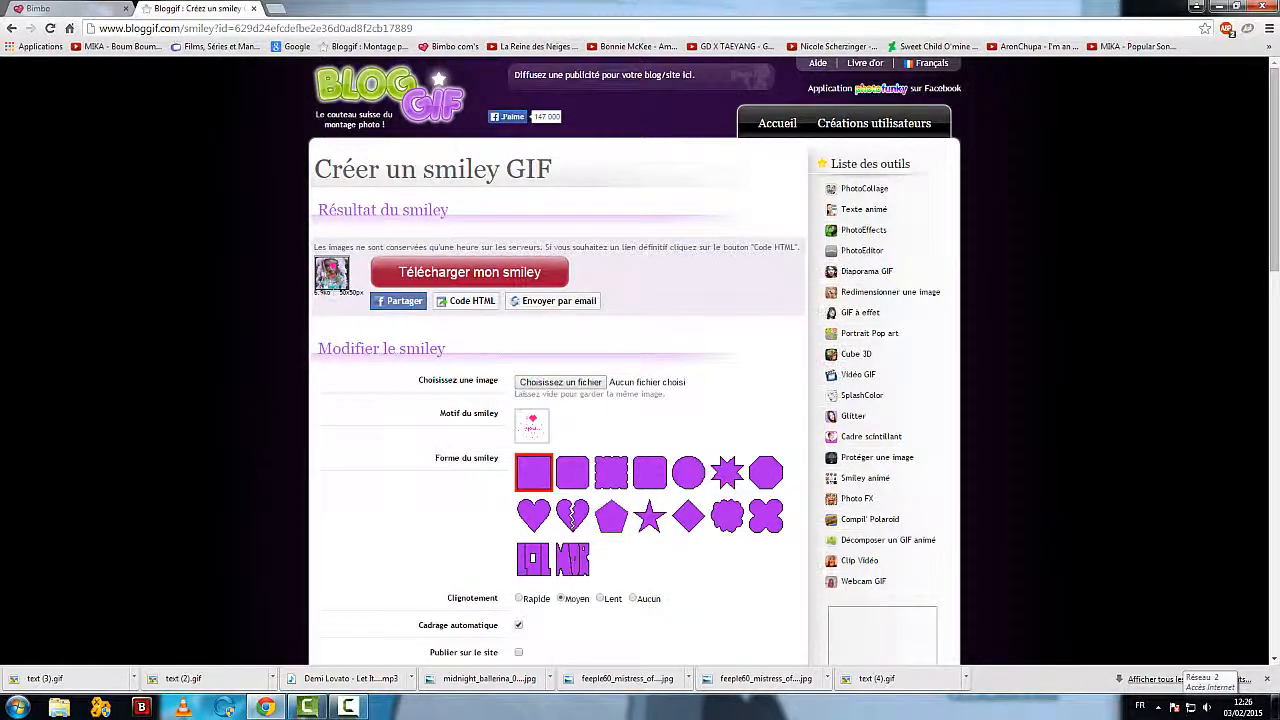
Step: Change the smiley's motif to the pink "Slt!" design from page 9 and validate the changes
scroll(317, 430, "down", 1)
left_click(537, 366)
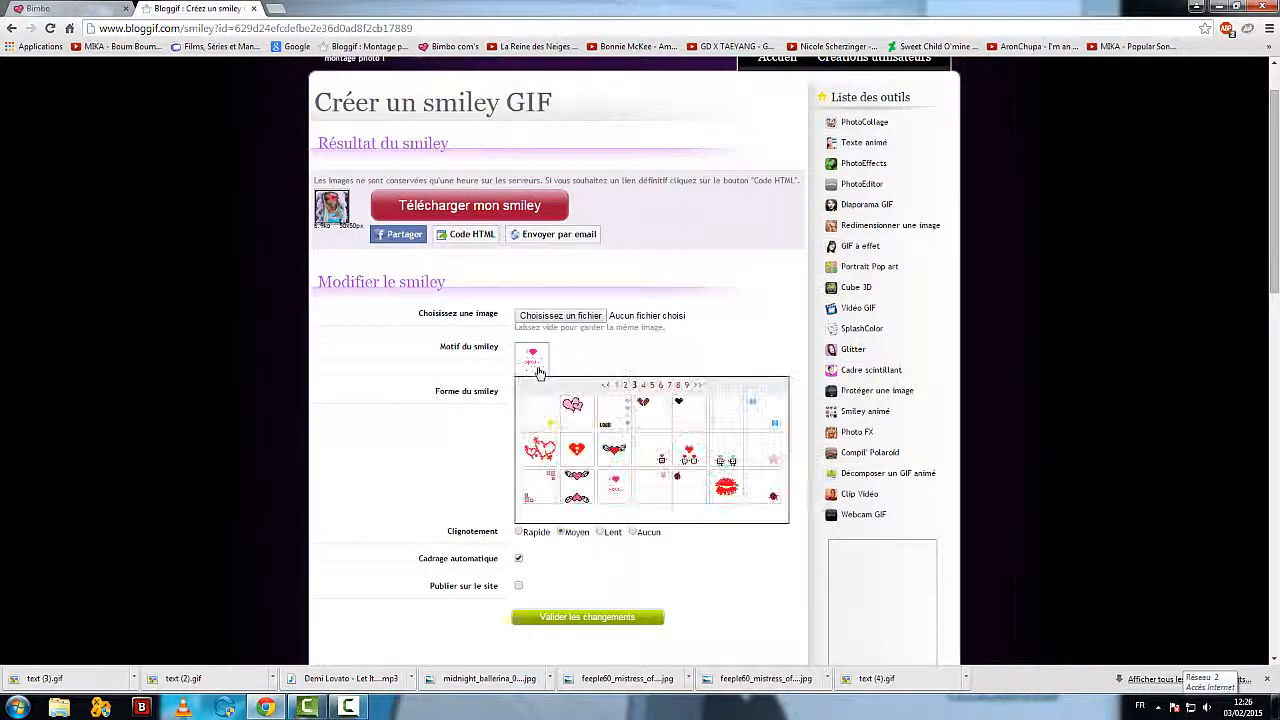
left_click(687, 386)
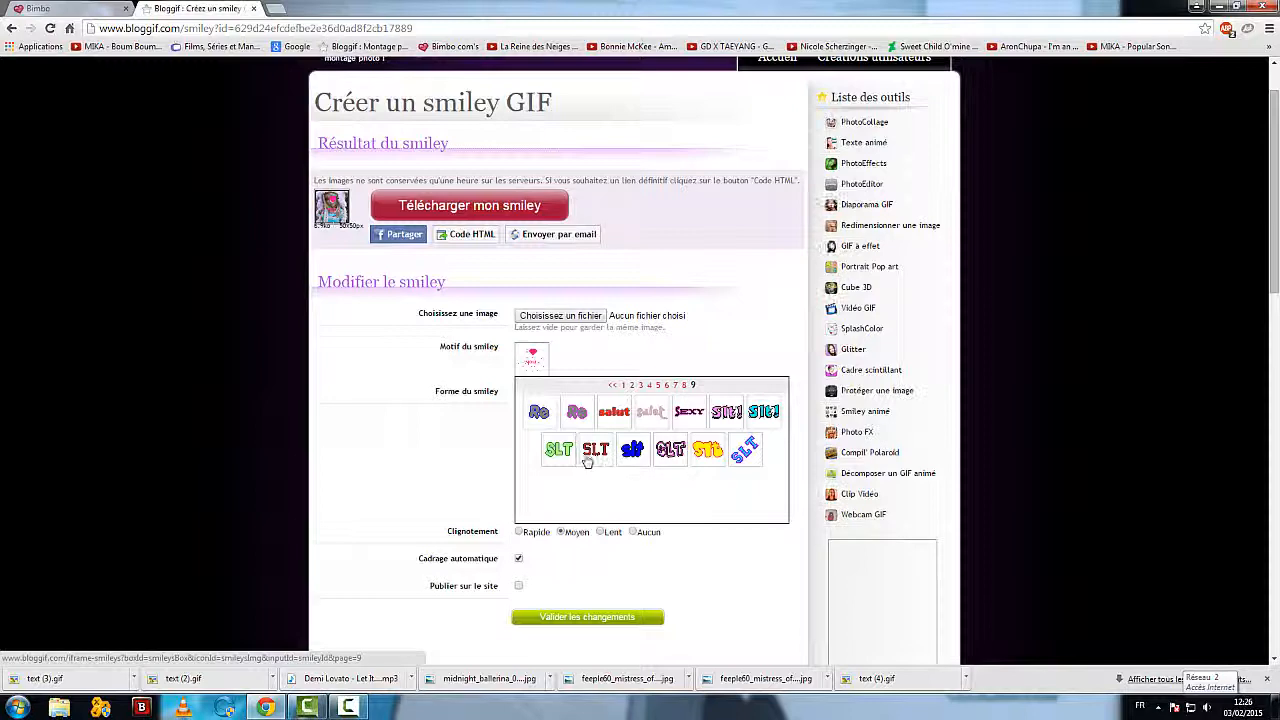
left_click(728, 414)
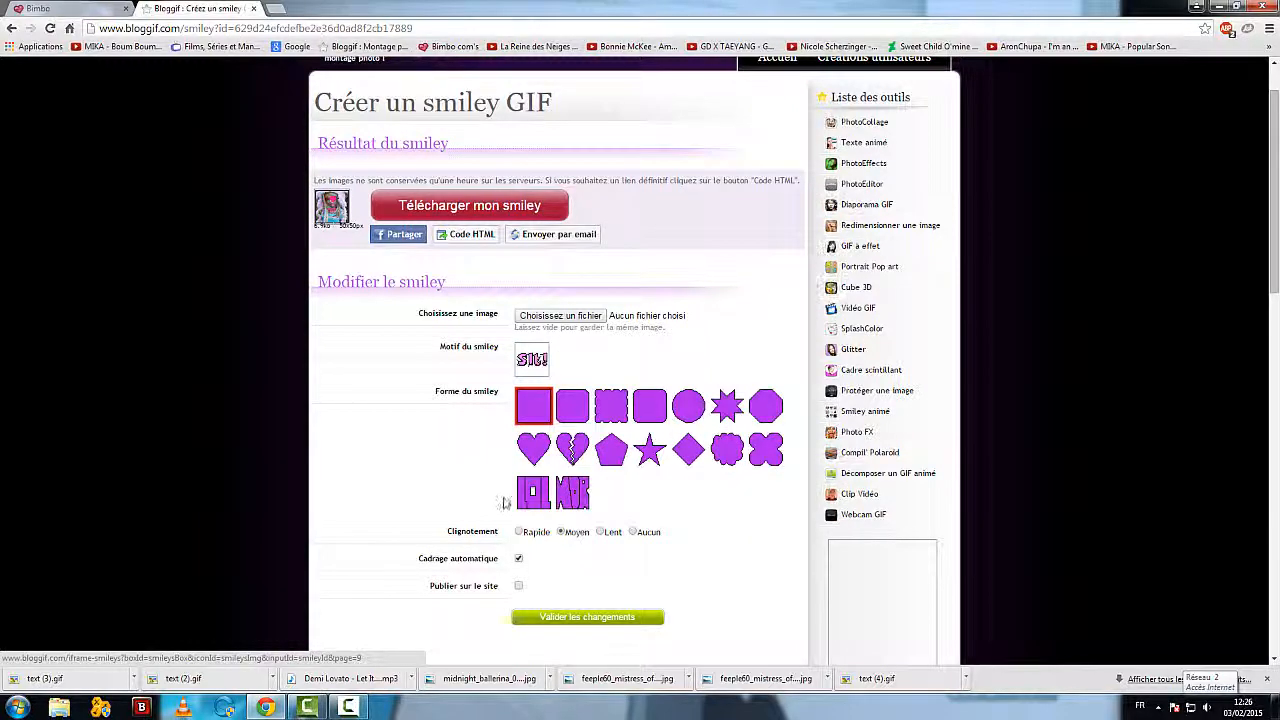
left_click(617, 619)
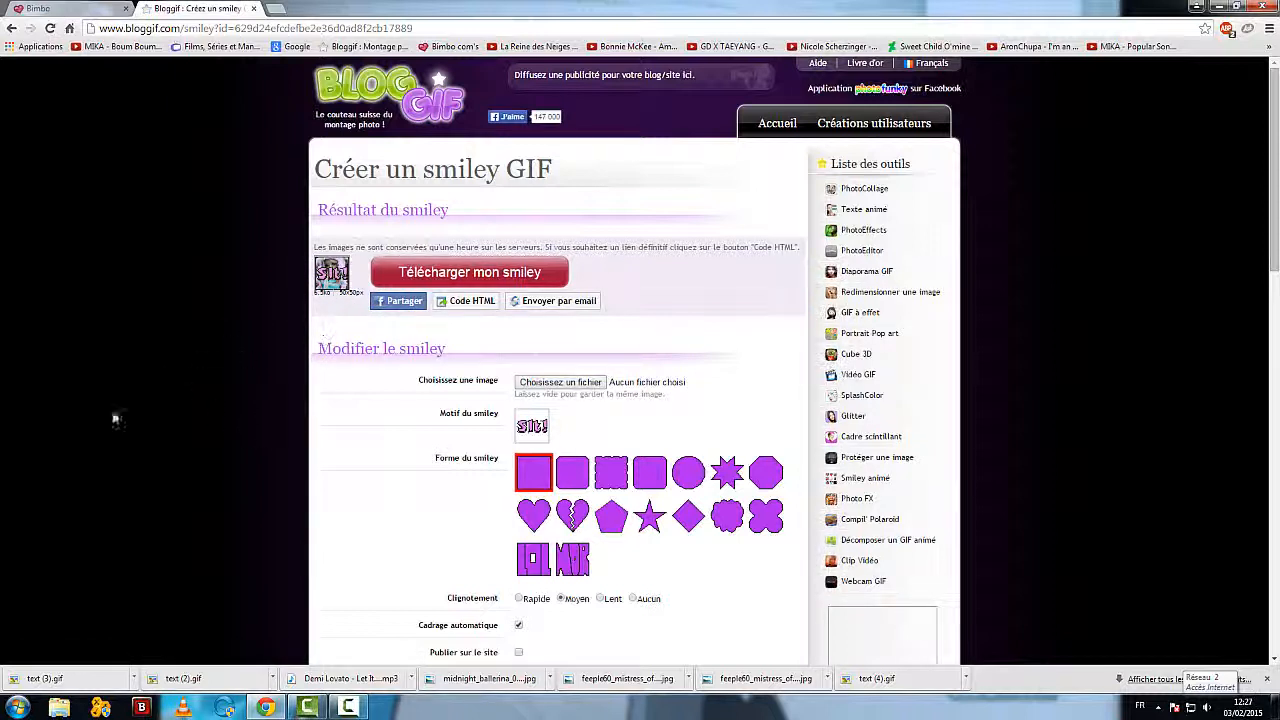
Step: Return to the Bloggif home page and open the Glitter tool
left_click(367, 113)
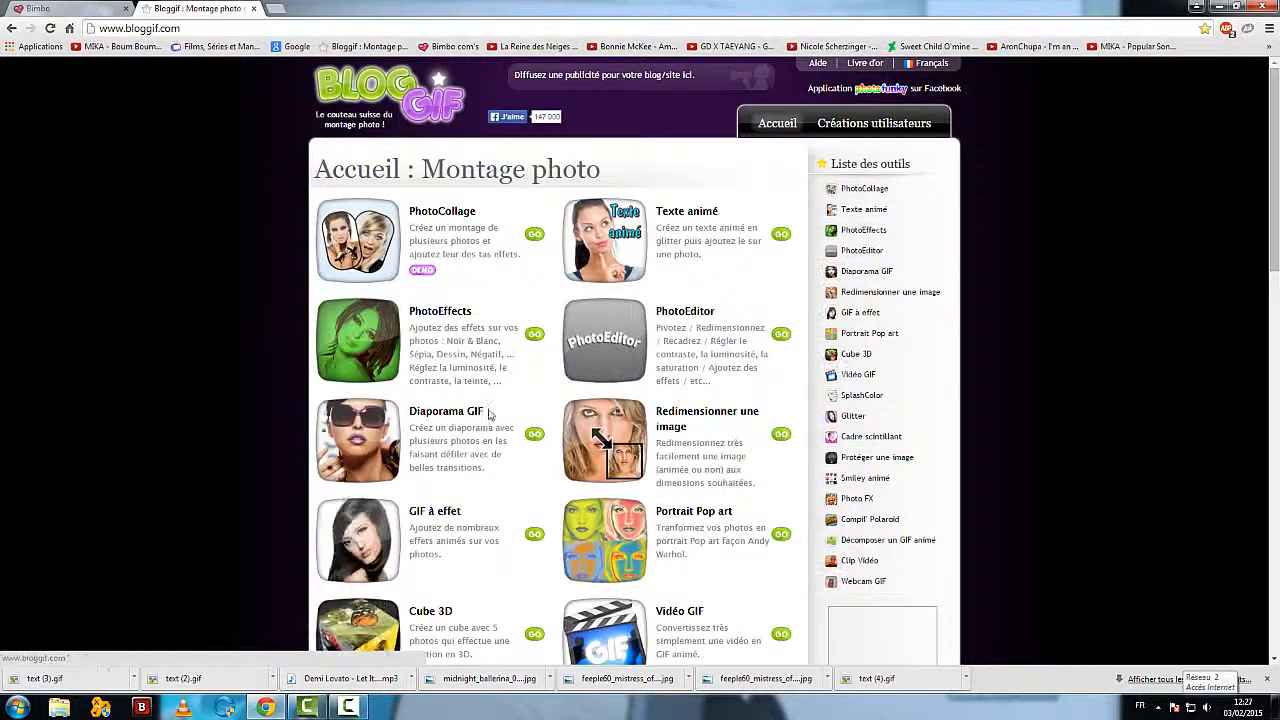
scroll(488, 415, "down", 4)
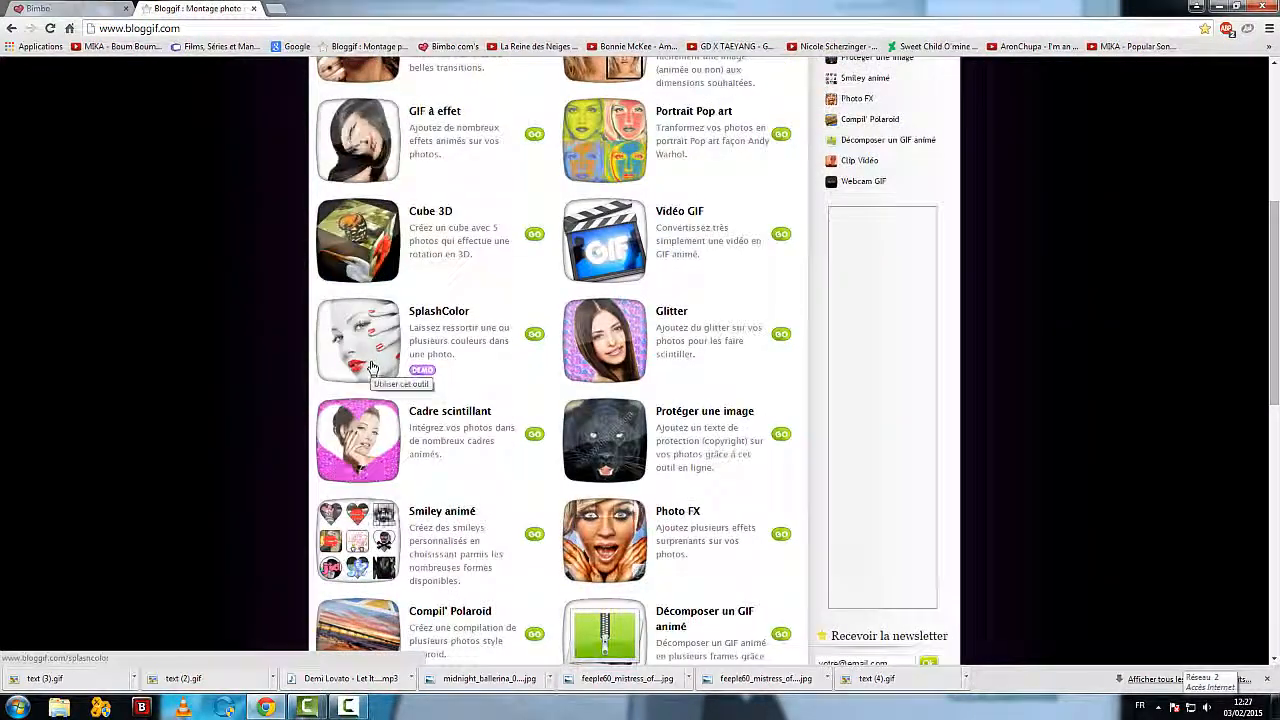
scroll(372, 367, "down", 1)
left_click(618, 224)
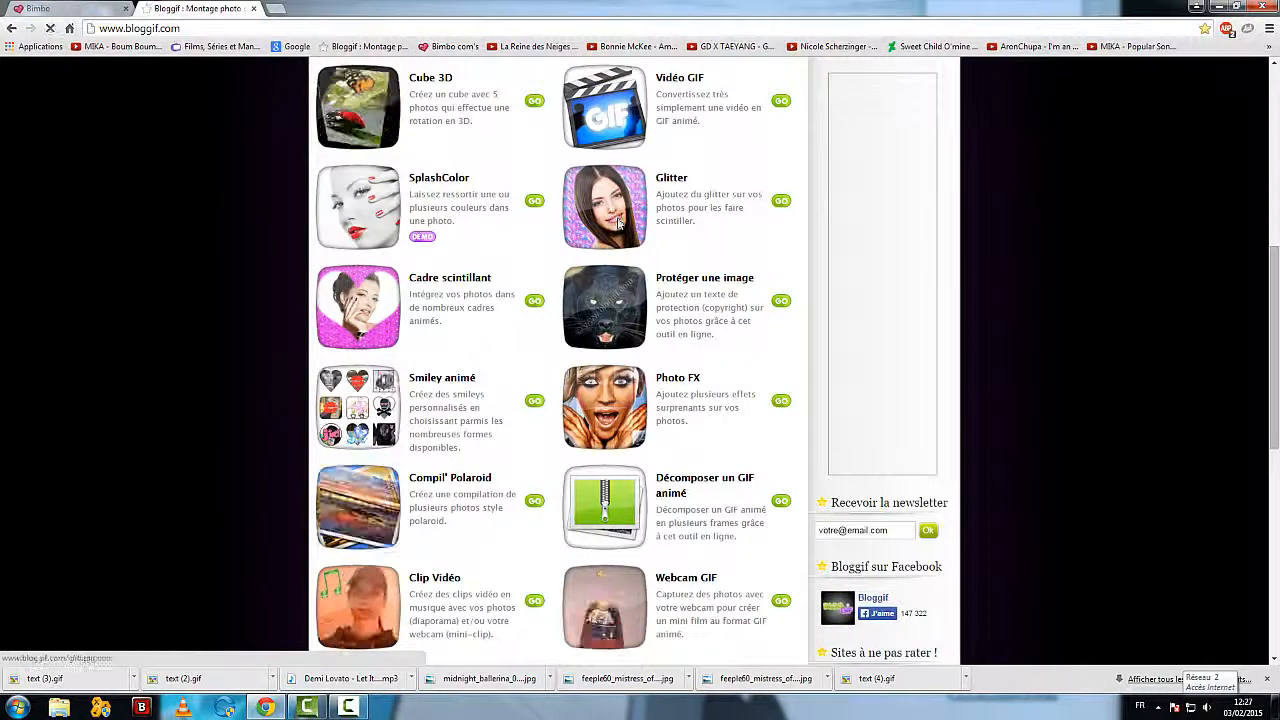
Step: Choose chillin__on_the_porch_by_cats10-d598f54.jpg from the Vidéos library as the glitter photo and continue to the glitter application stage
left_click(535, 256)
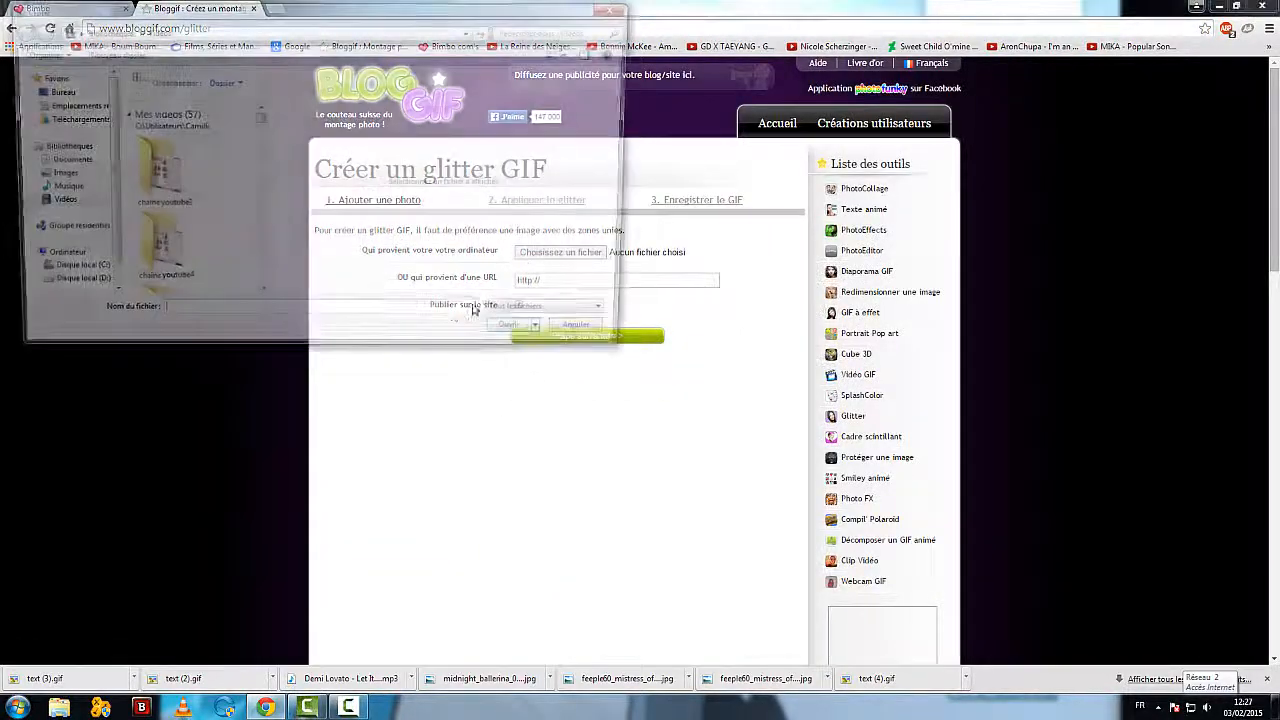
left_click_drag(258, 122, 258, 156)
left_click(155, 230)
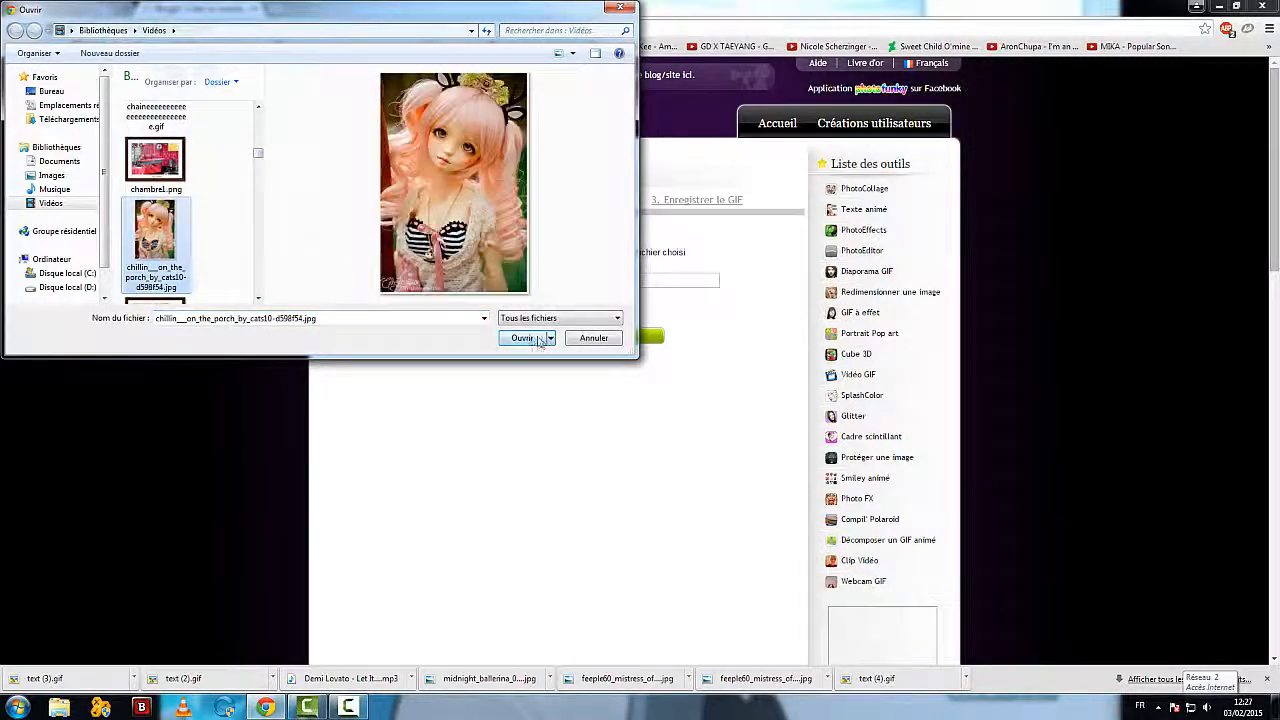
left_click(522, 338)
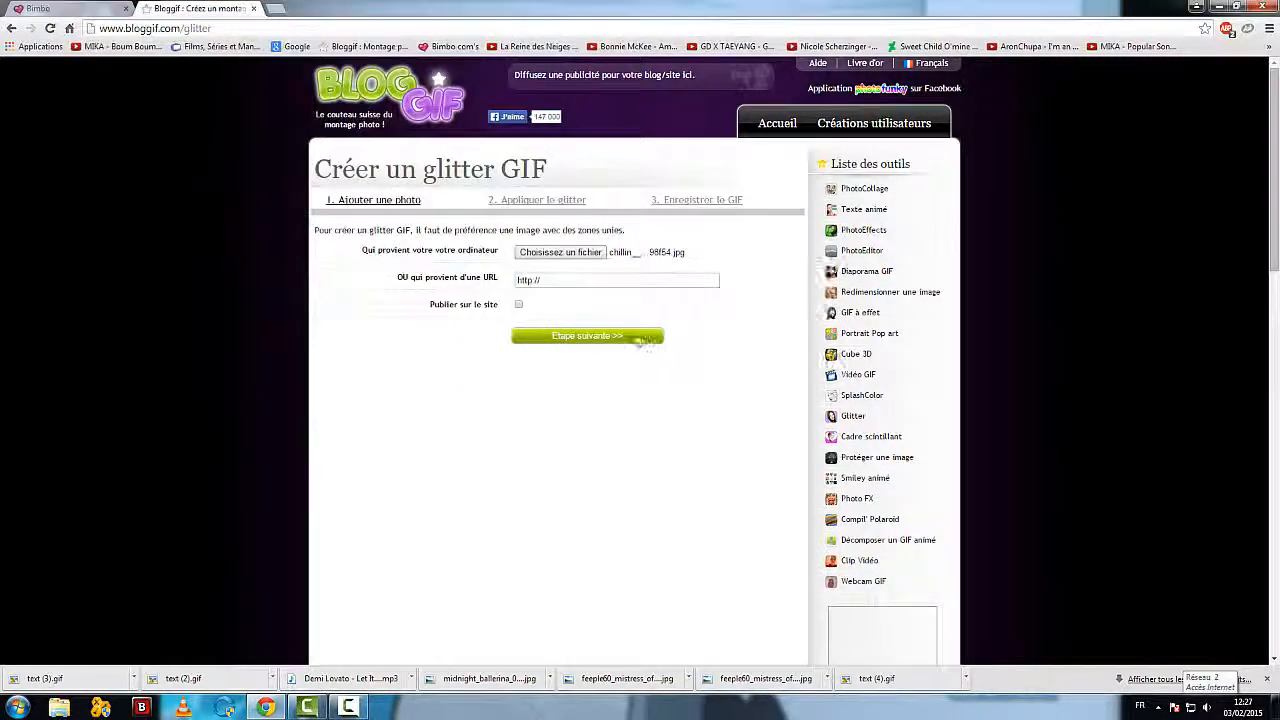
left_click(636, 338)
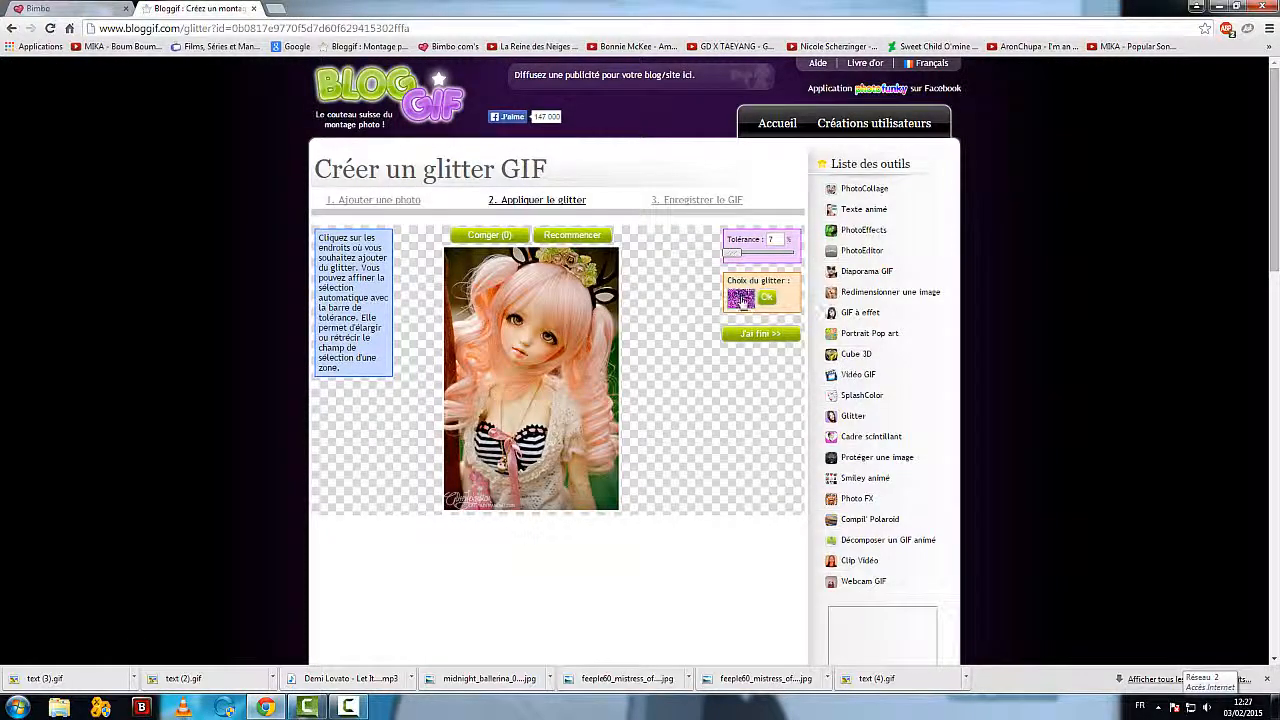
Step: Set the glitter to the pink pattern and try to apply it to the doll's curled hair
left_click(741, 298)
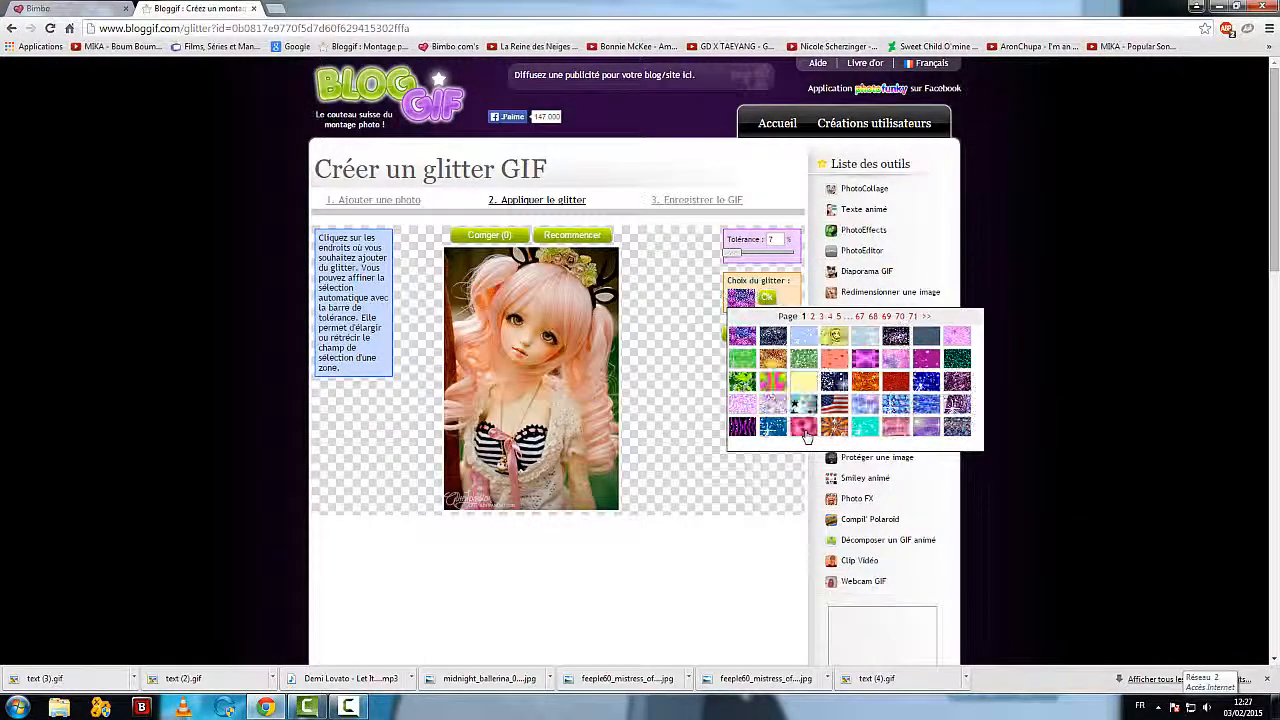
left_click(804, 428)
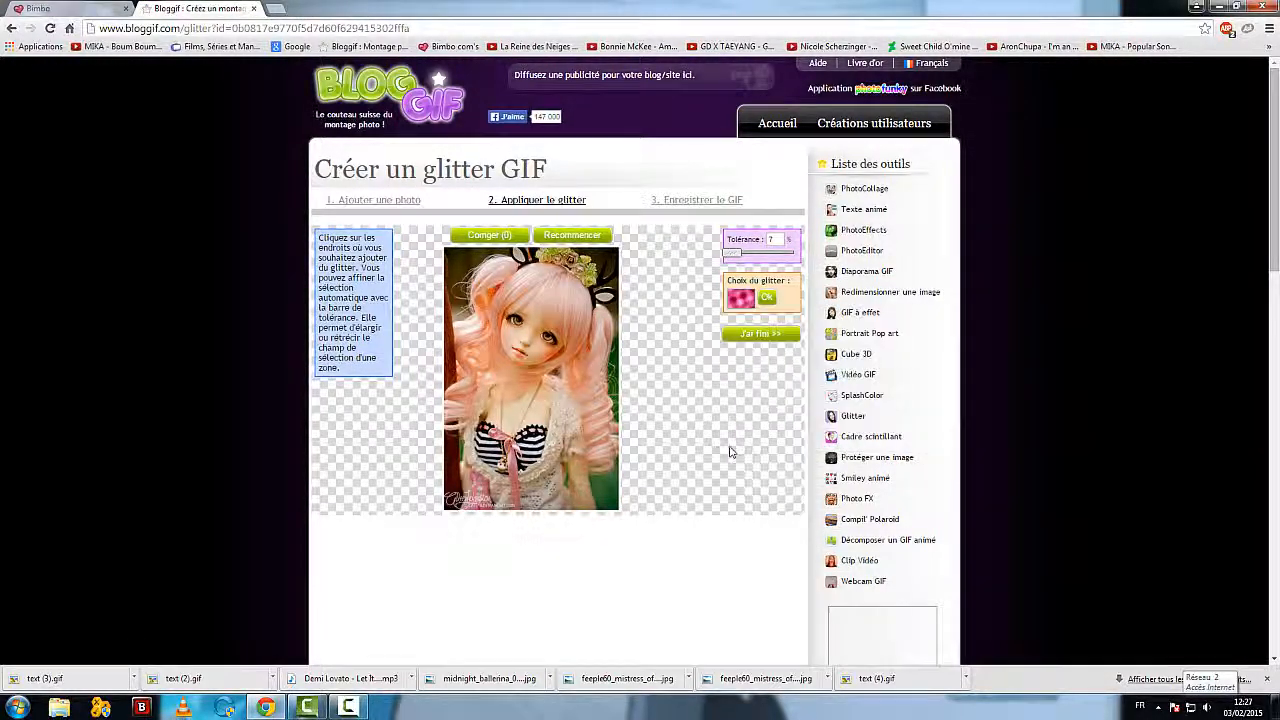
left_click(598, 360)
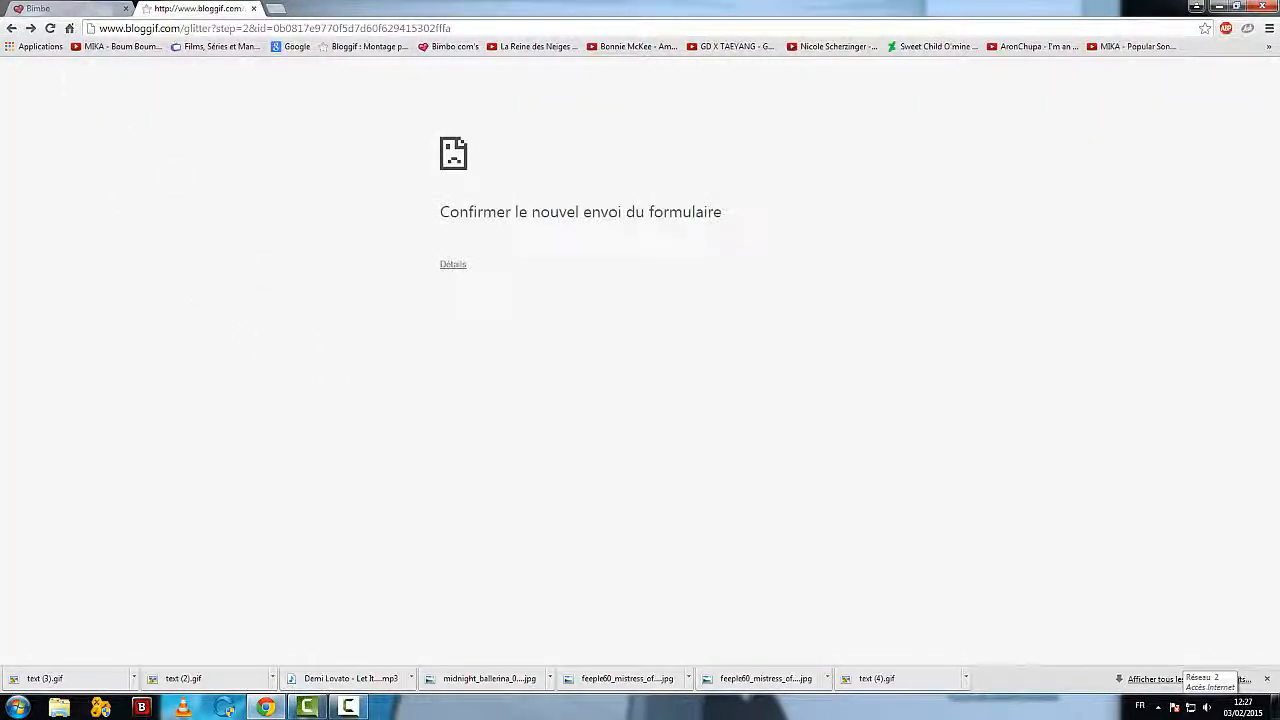
Step: Open the bookmarked Bloggif home page in a new browser tab
left_click(275, 8)
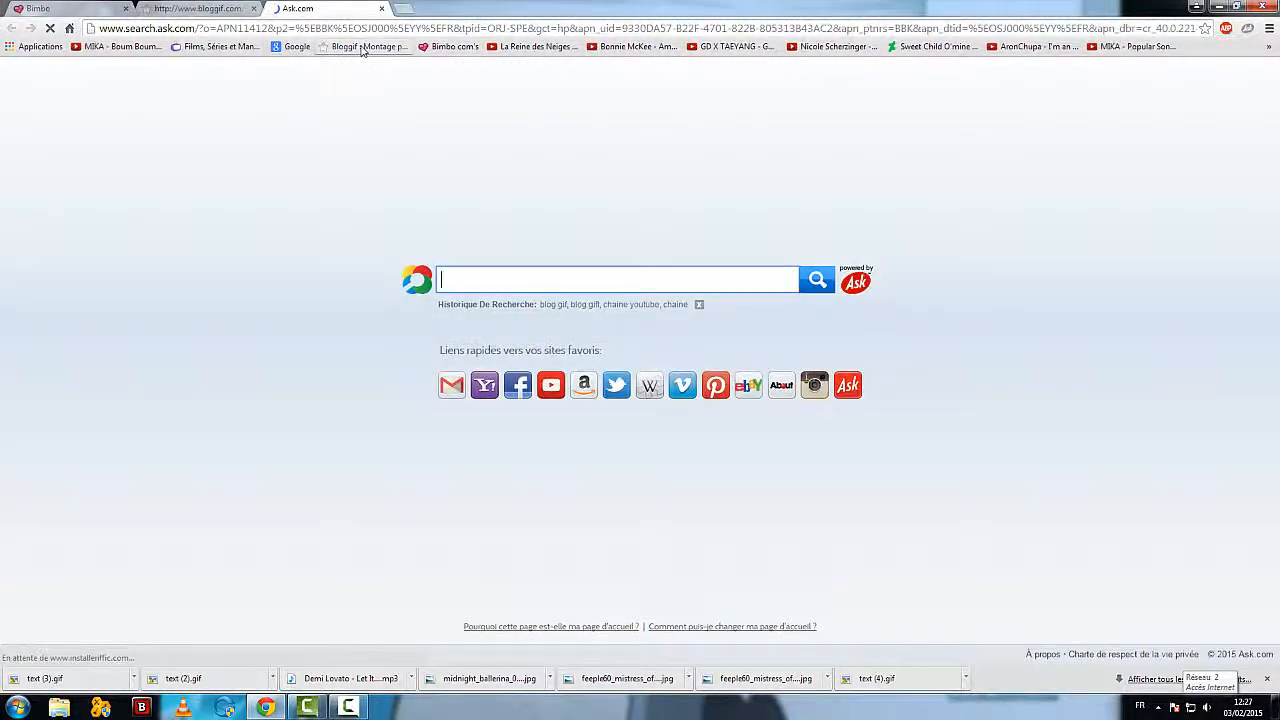
left_click(363, 48)
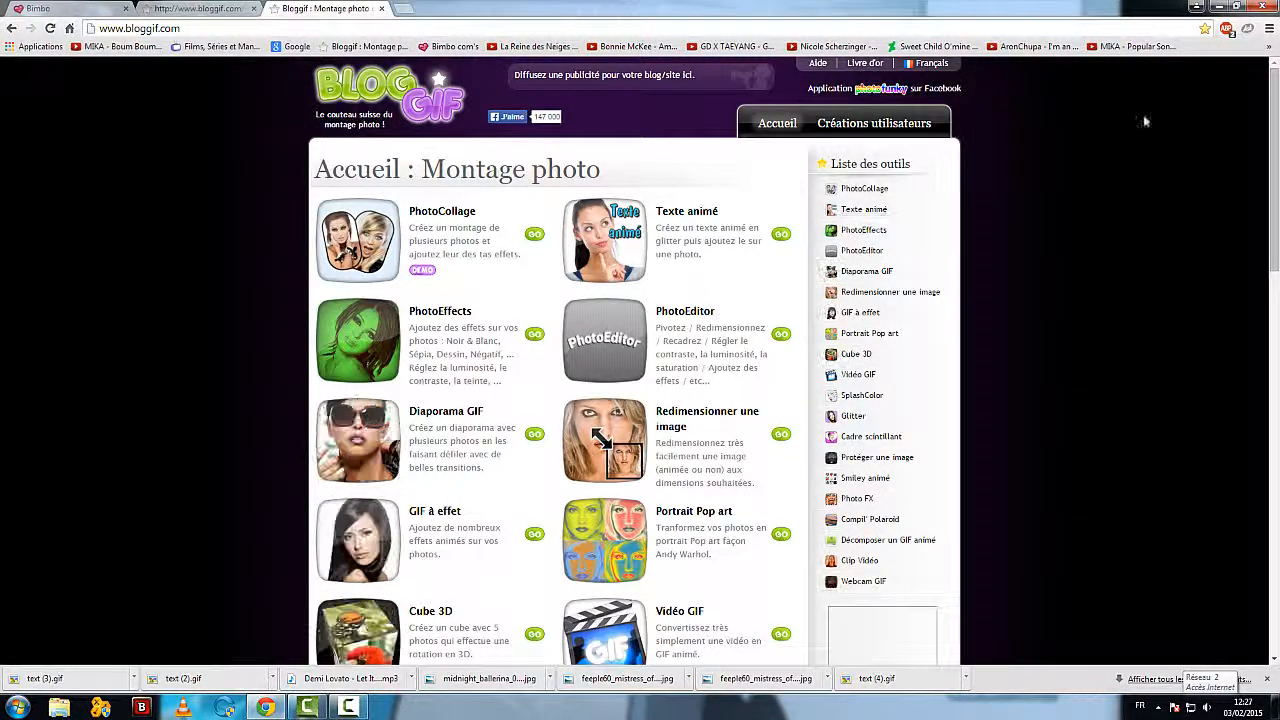
left_click(1270, 48)
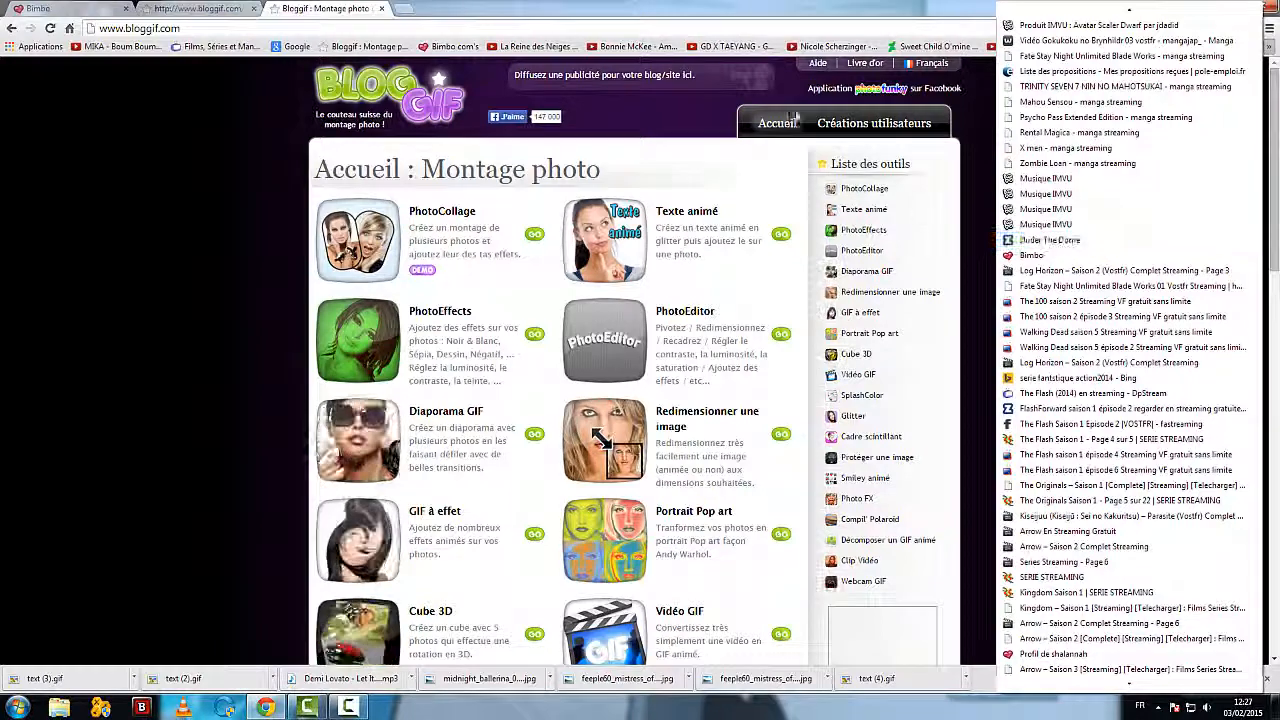
left_click(150, 264)
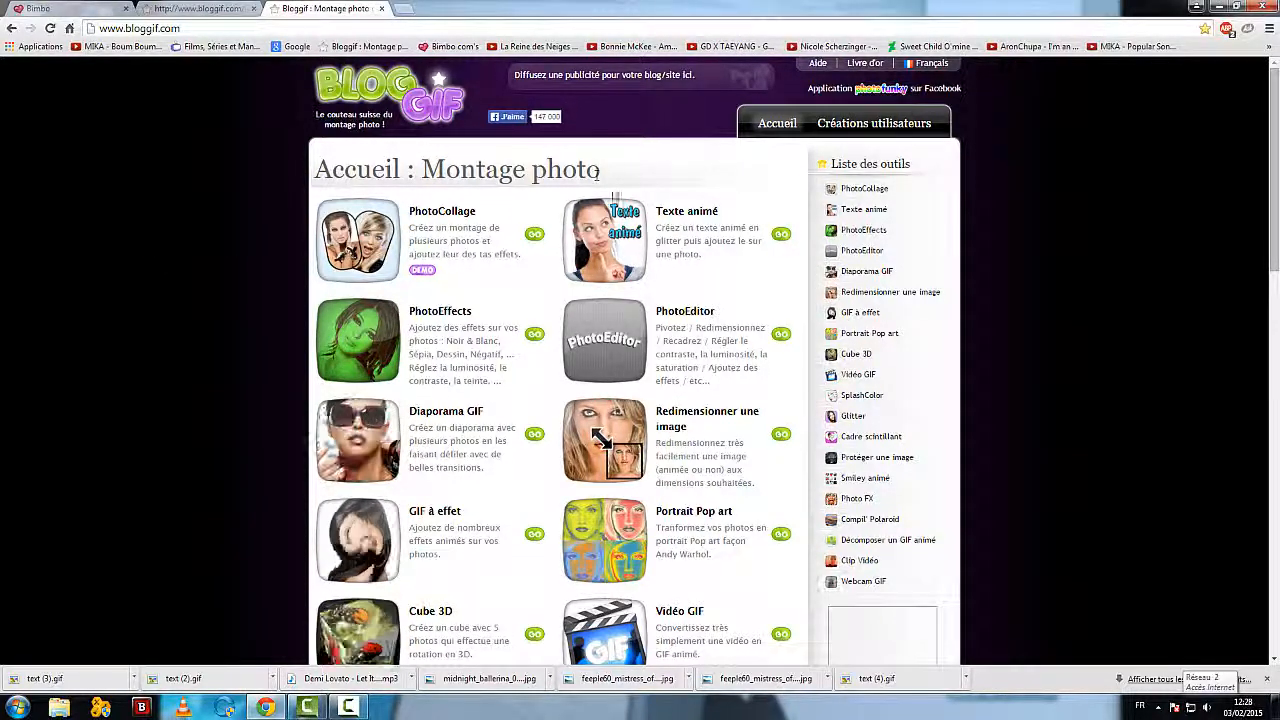
left_click(1271, 46)
scroll(1158, 332, "down", 10)
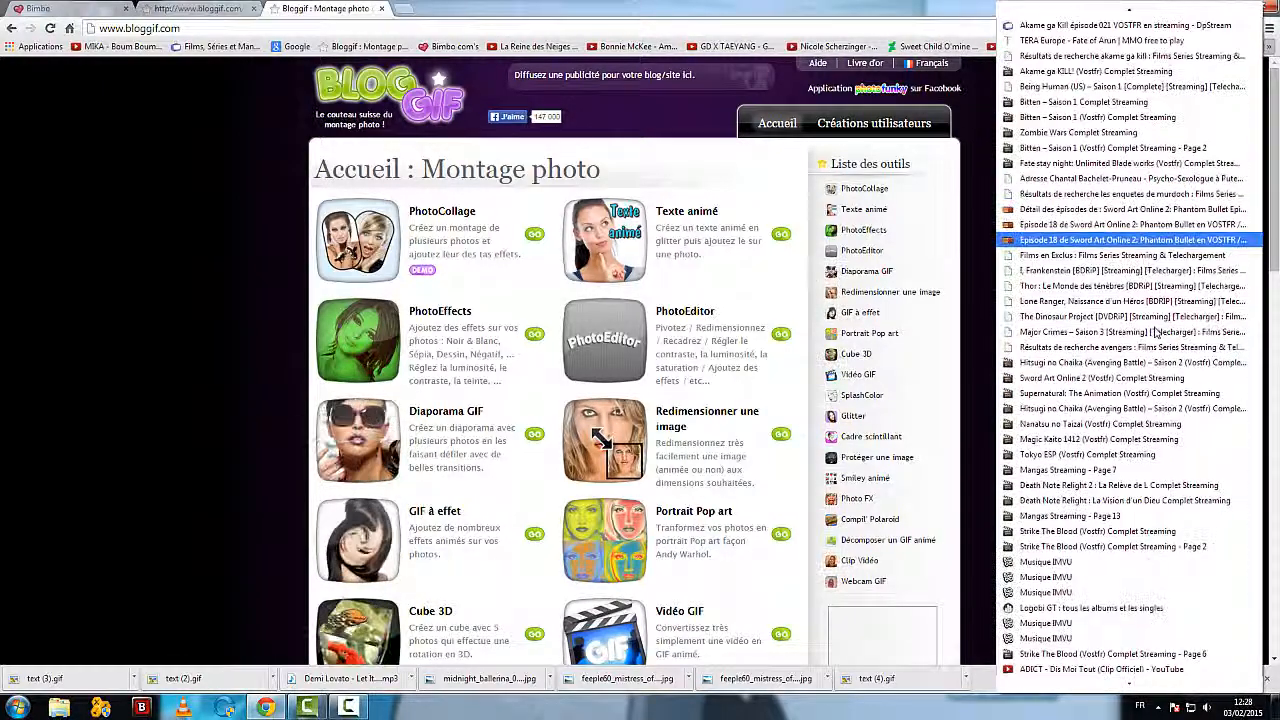
left_click(238, 302)
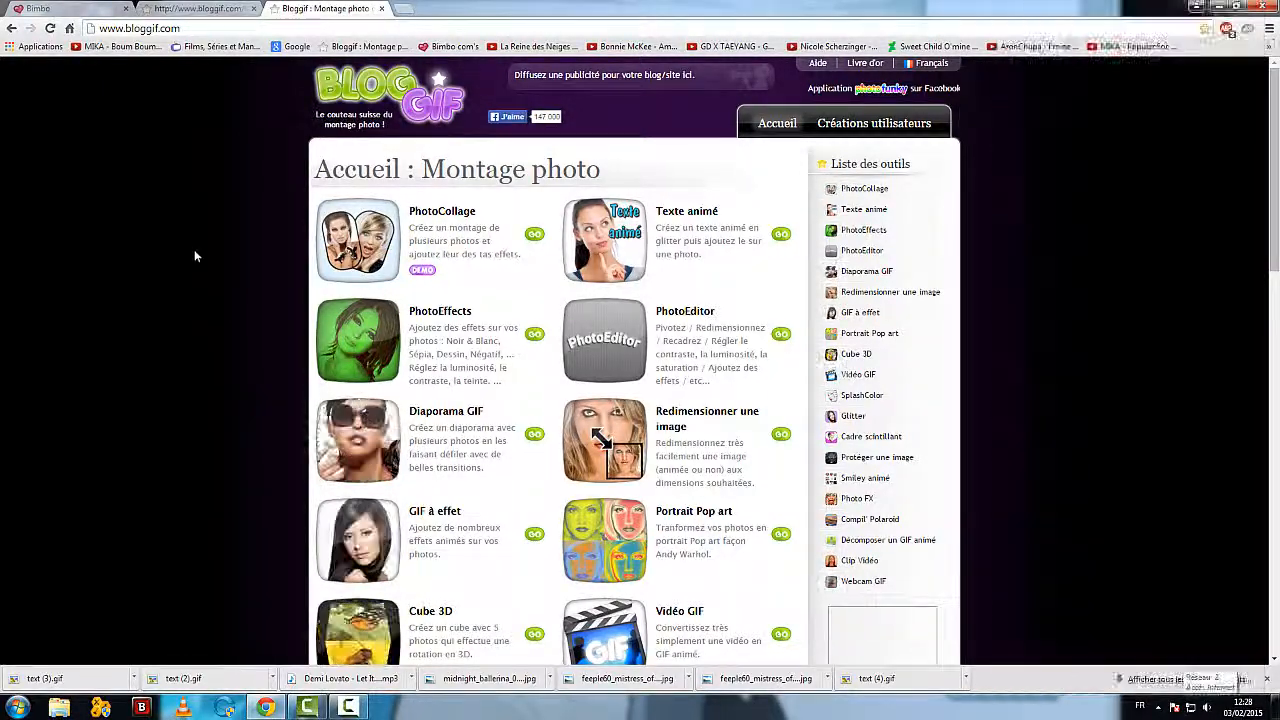
Step: Go back to the tab with the Bloggif home page and open the Glitter tool from there
left_click(210, 8)
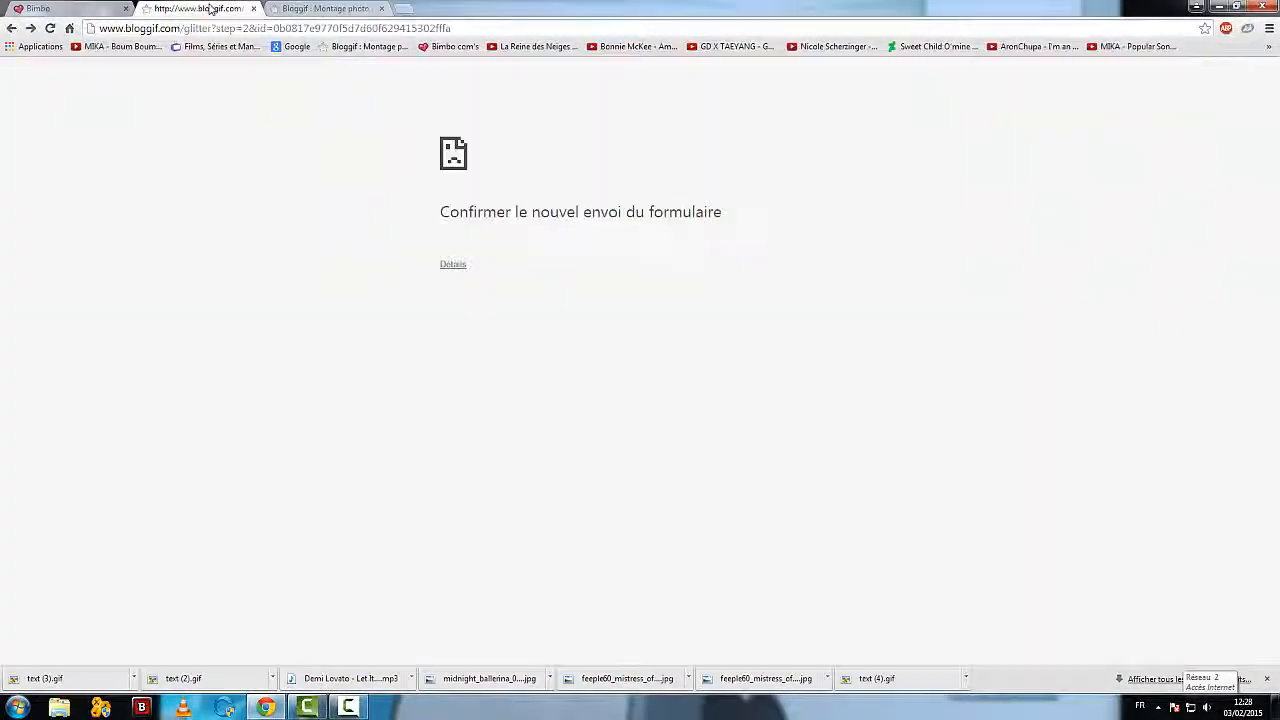
left_click(322, 8)
scroll(438, 360, "down", 5)
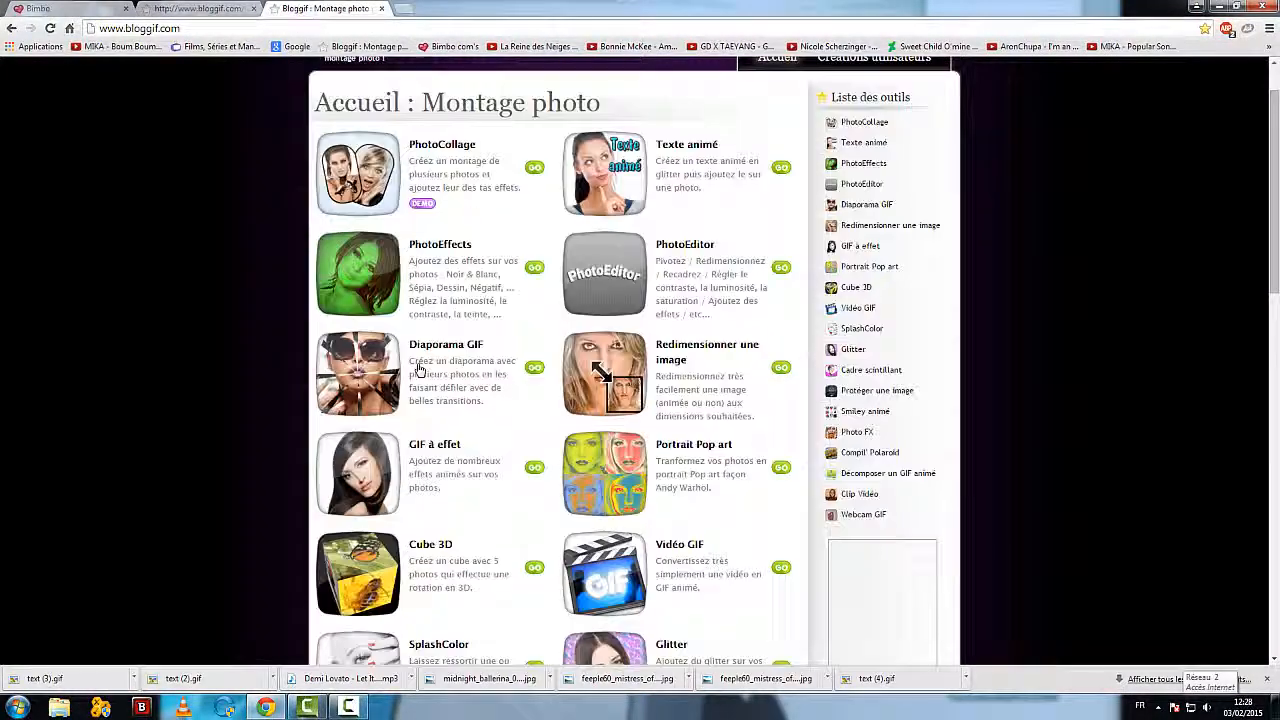
left_click(672, 378)
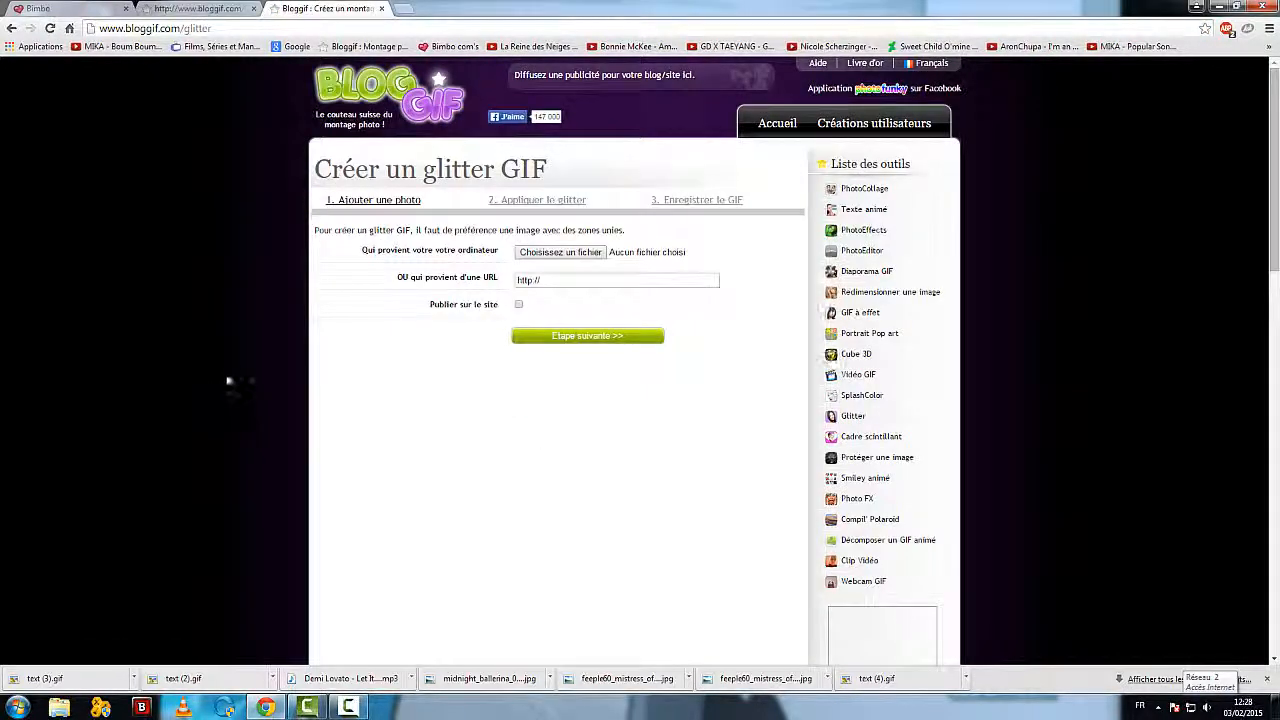
Step: Choose capture-20150202-224739.png from the Vidéos library as the glitter photo and continue to the glitter application stage
left_click(600, 252)
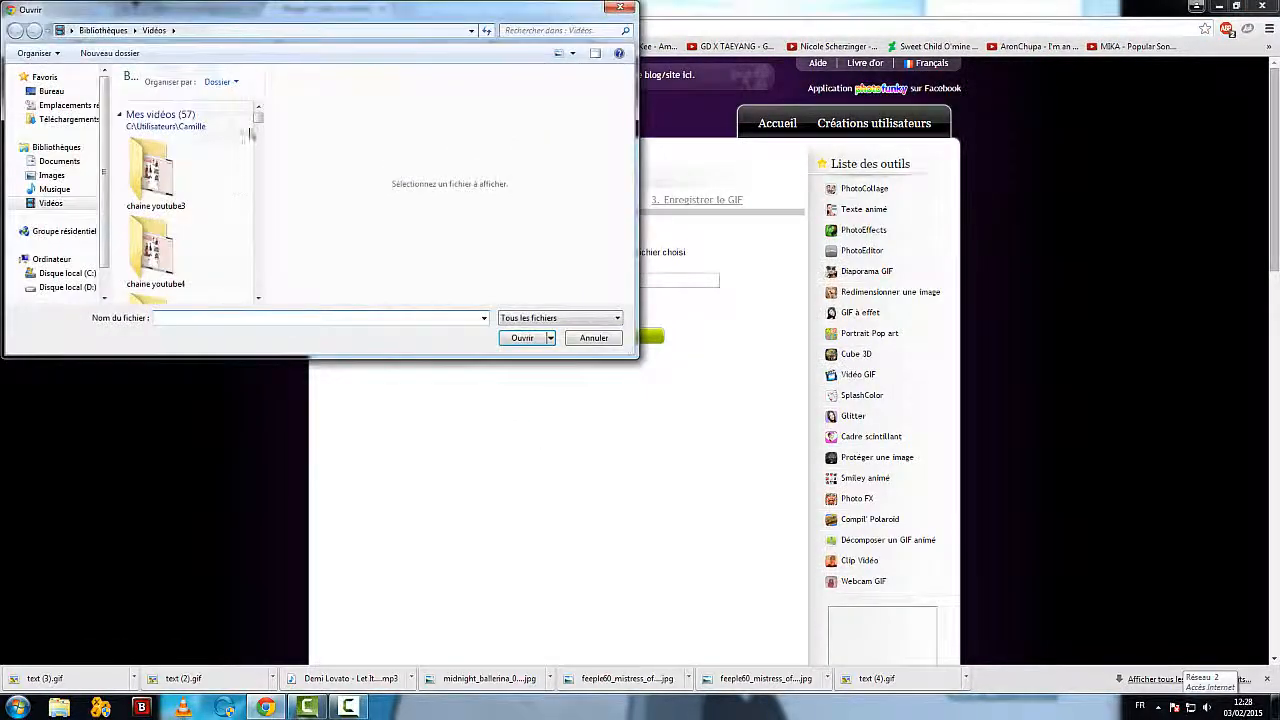
left_click_drag(257, 122, 261, 155)
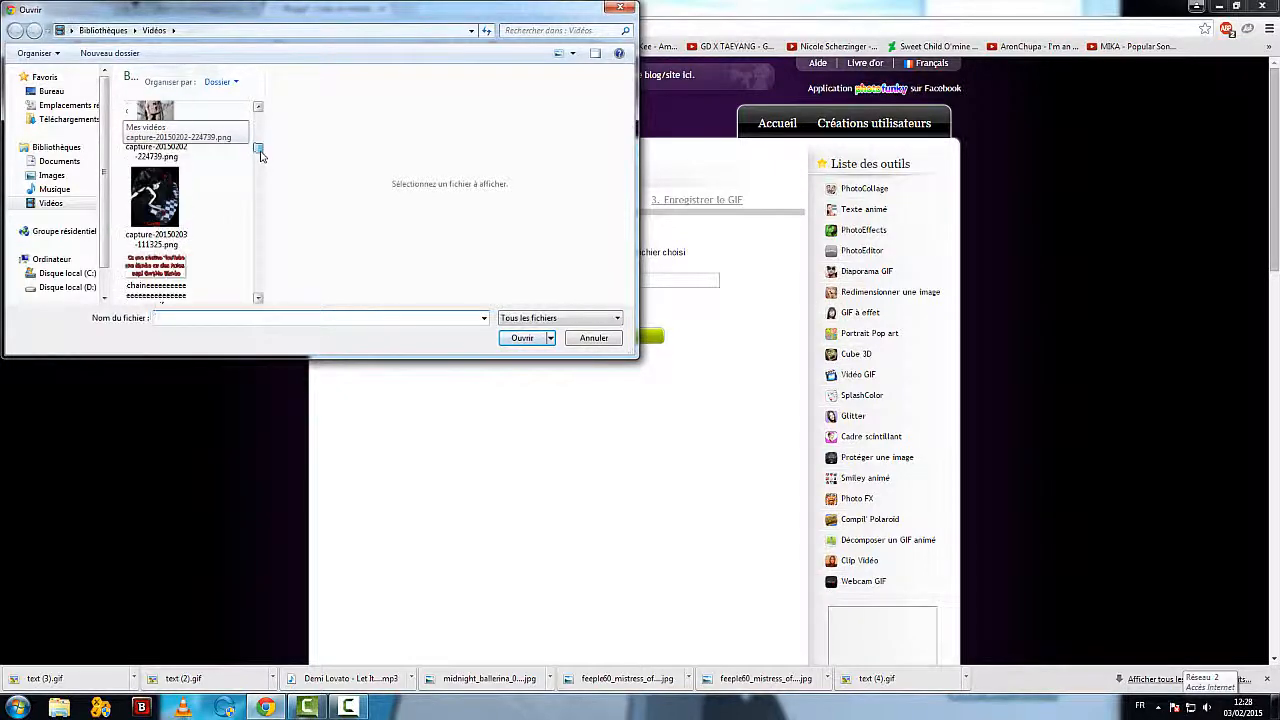
left_click(156, 128)
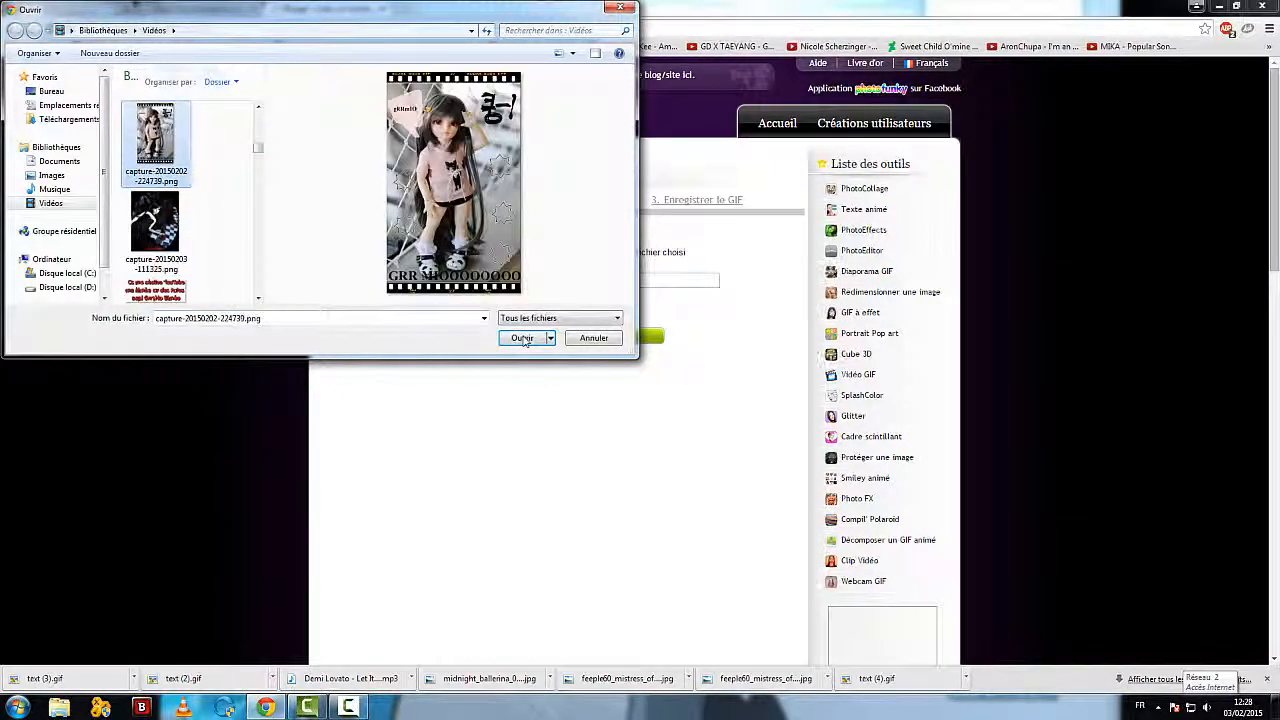
left_click(522, 337)
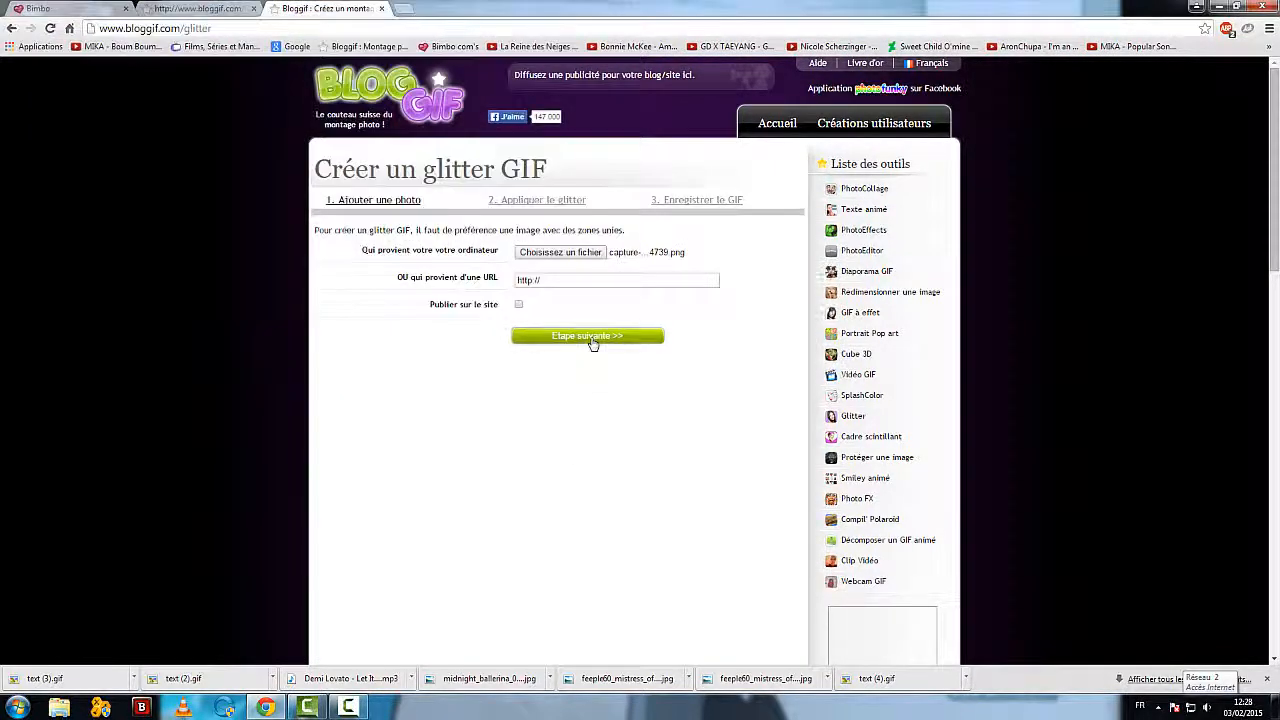
left_click(590, 336)
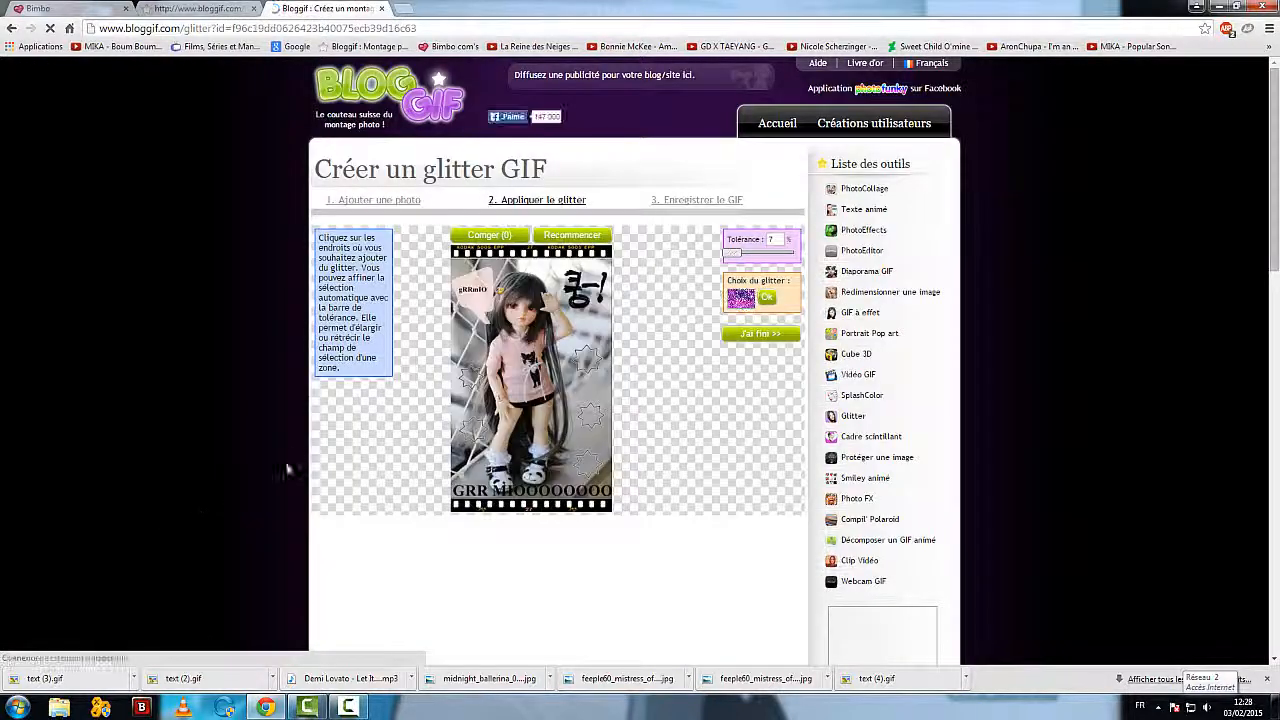
Step: Choose the red glitter pattern and fill the upper two star outlines to the right of the doll with it
left_click(741, 306)
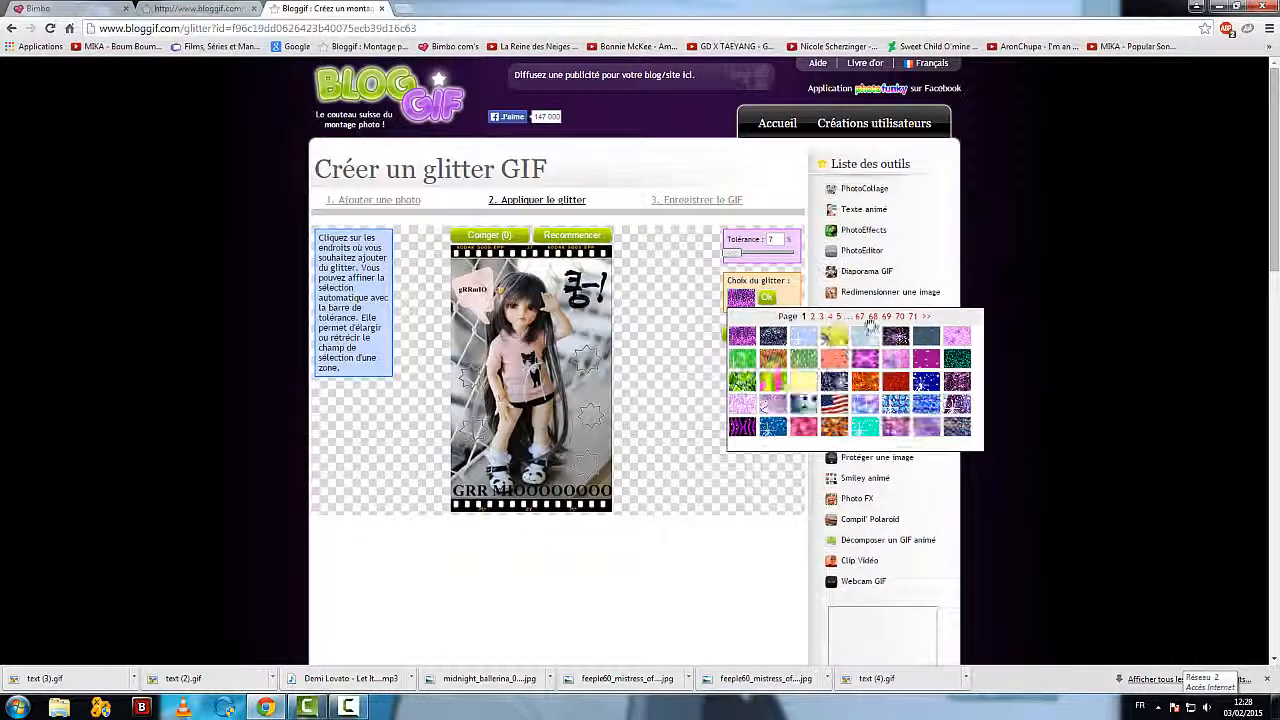
left_click(895, 381)
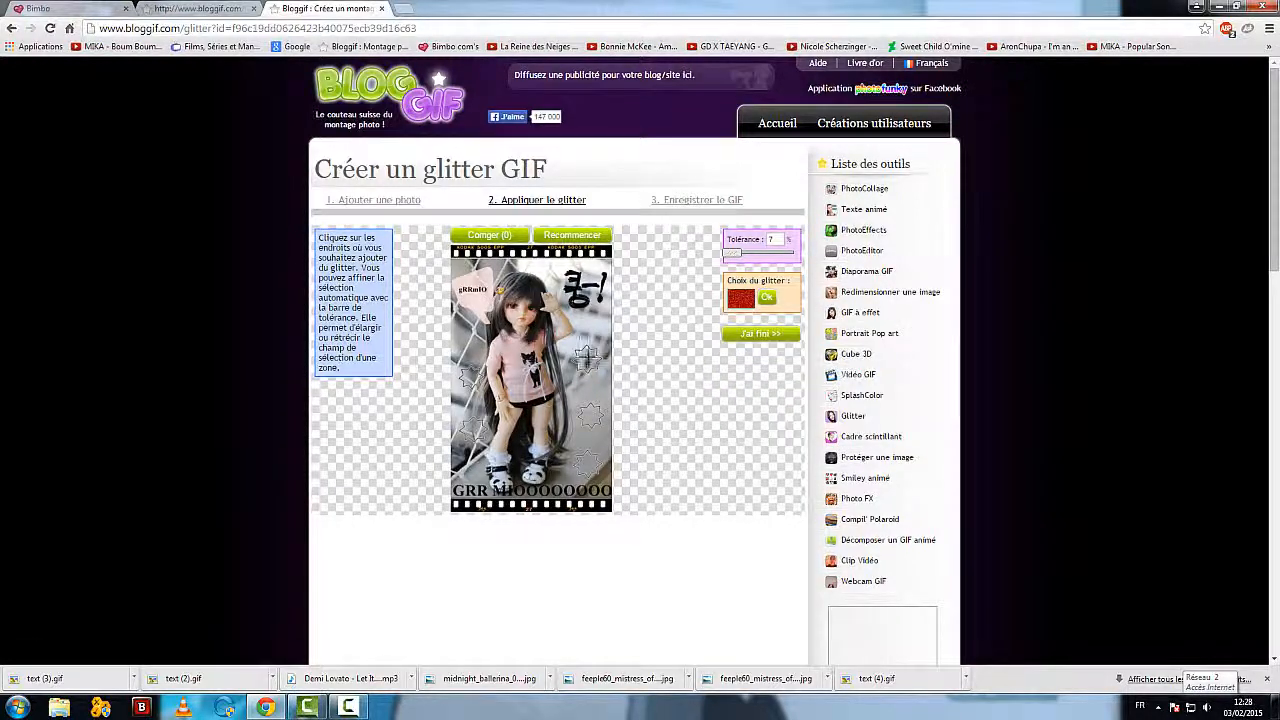
left_click(587, 356)
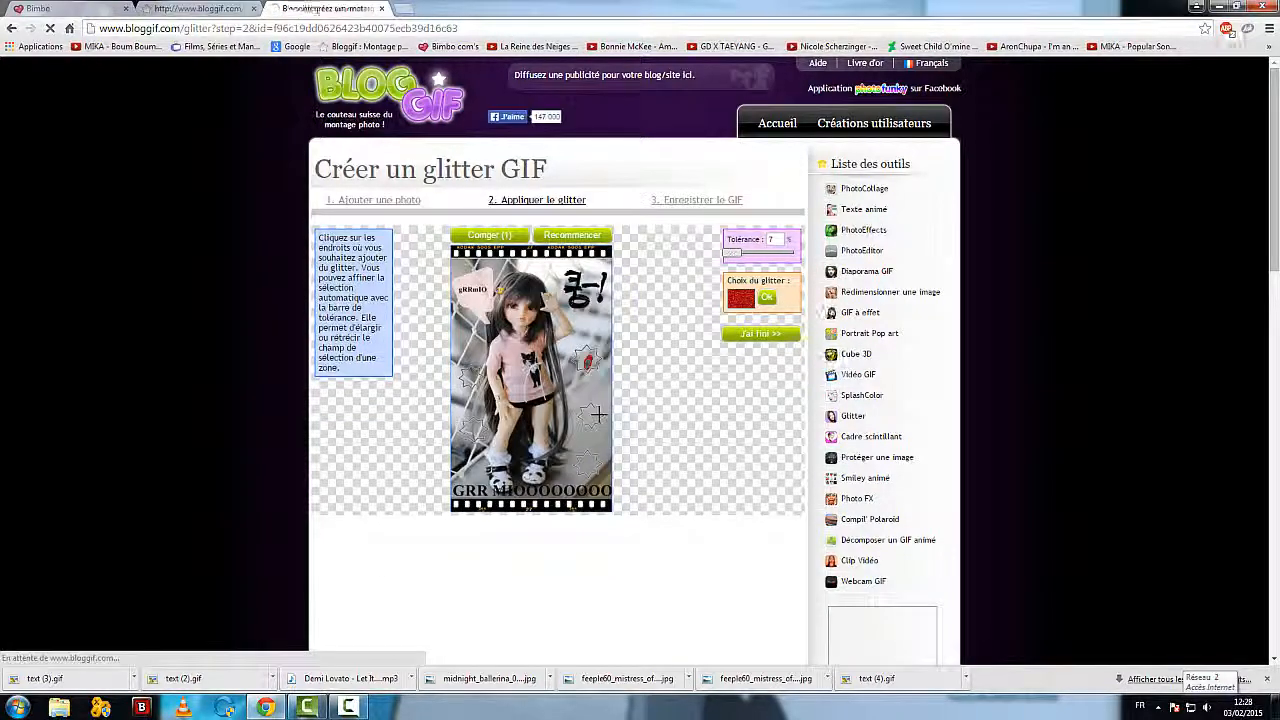
left_click(588, 357)
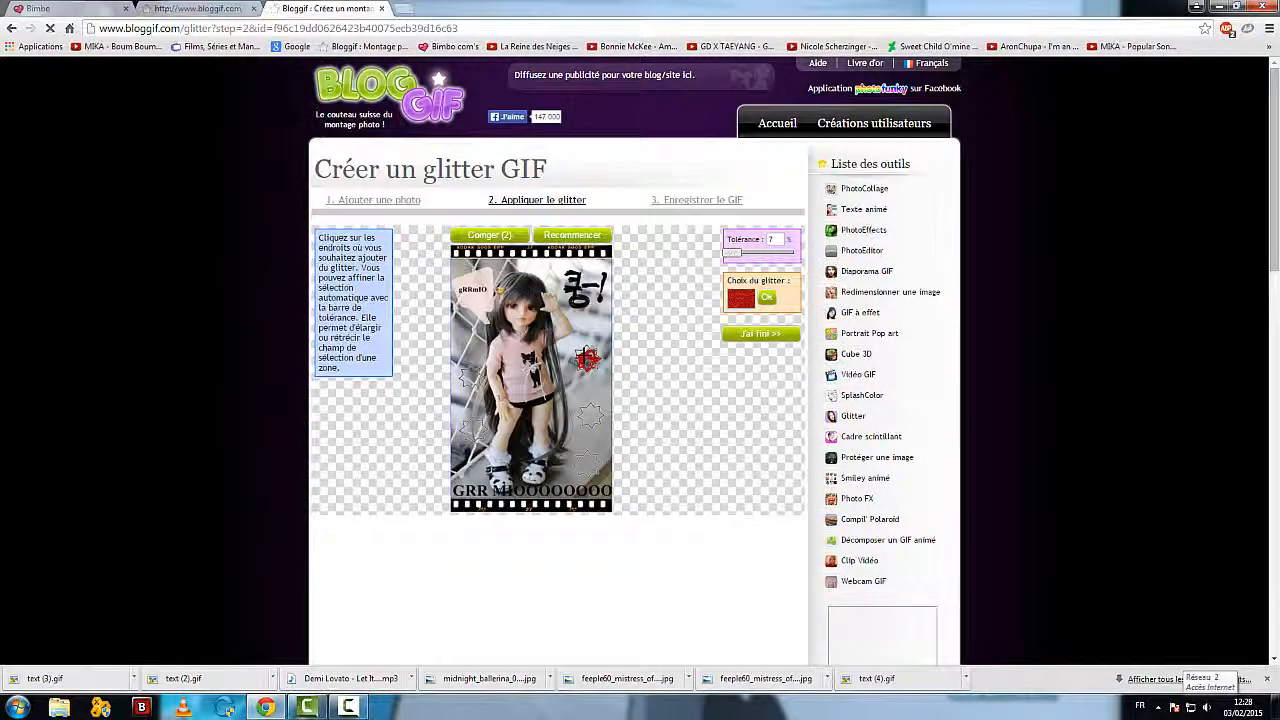
left_click(590, 370)
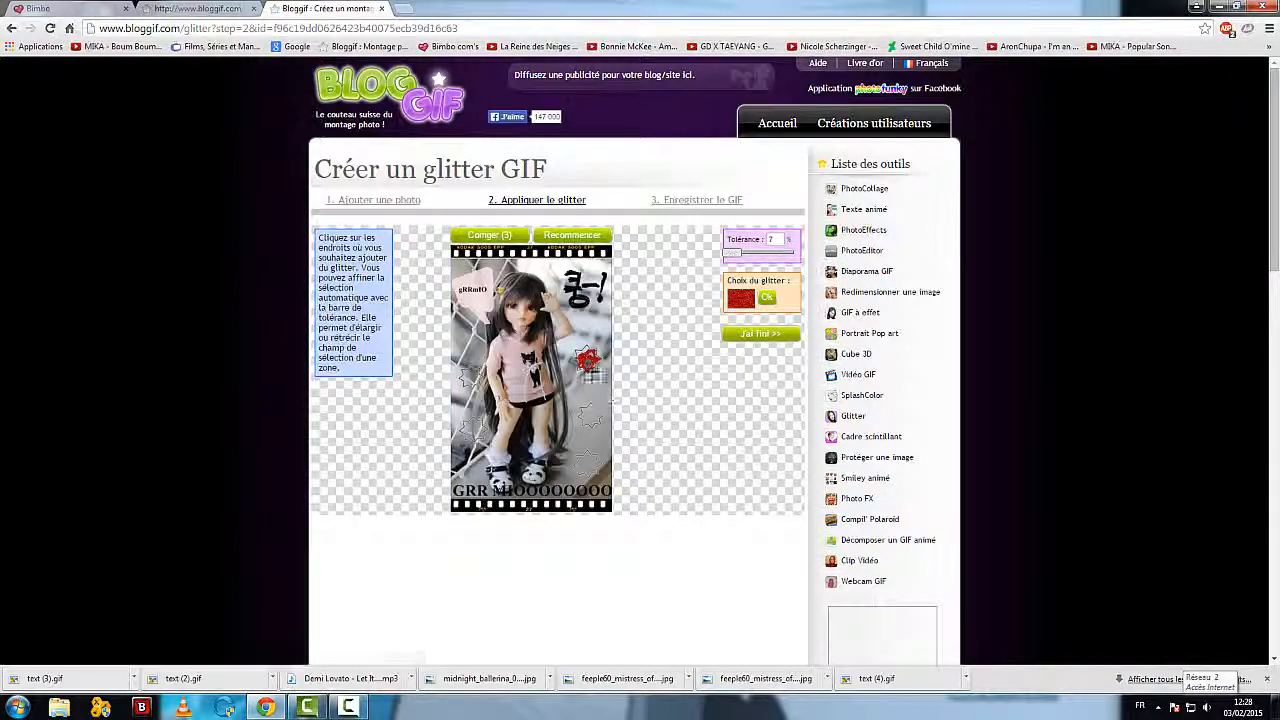
left_click(589, 356)
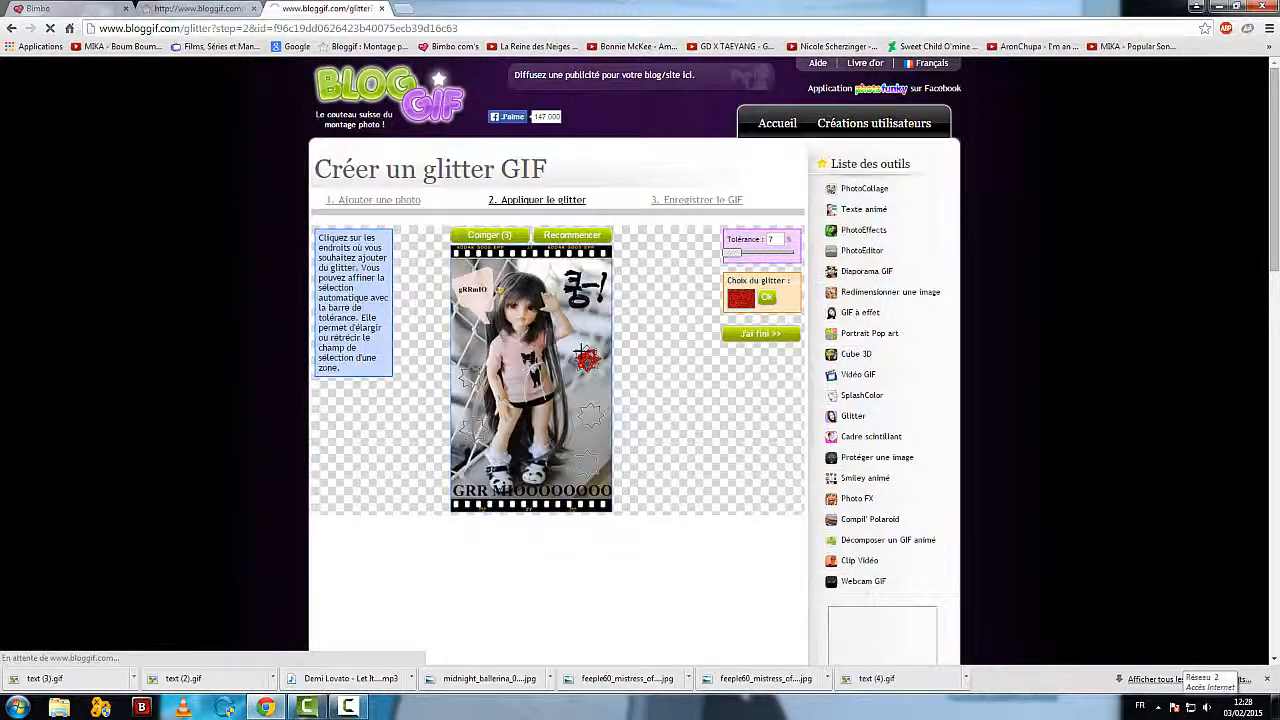
left_click(587, 361)
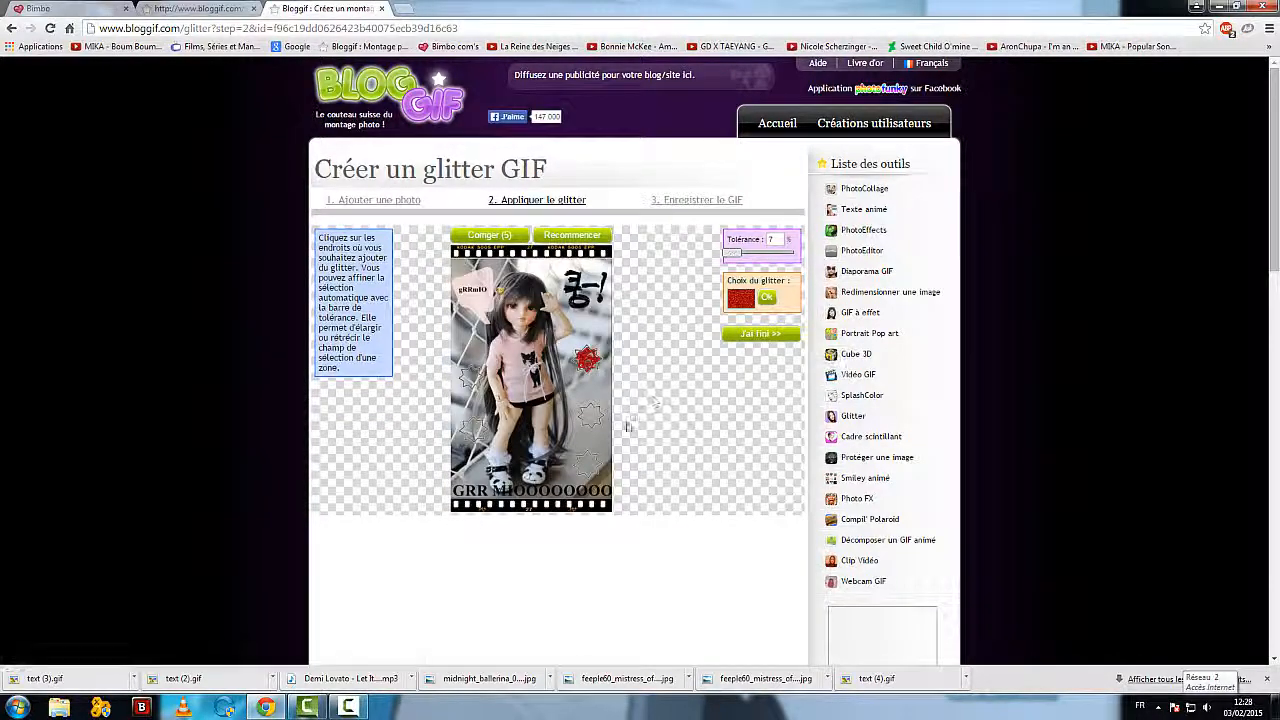
left_click(589, 415)
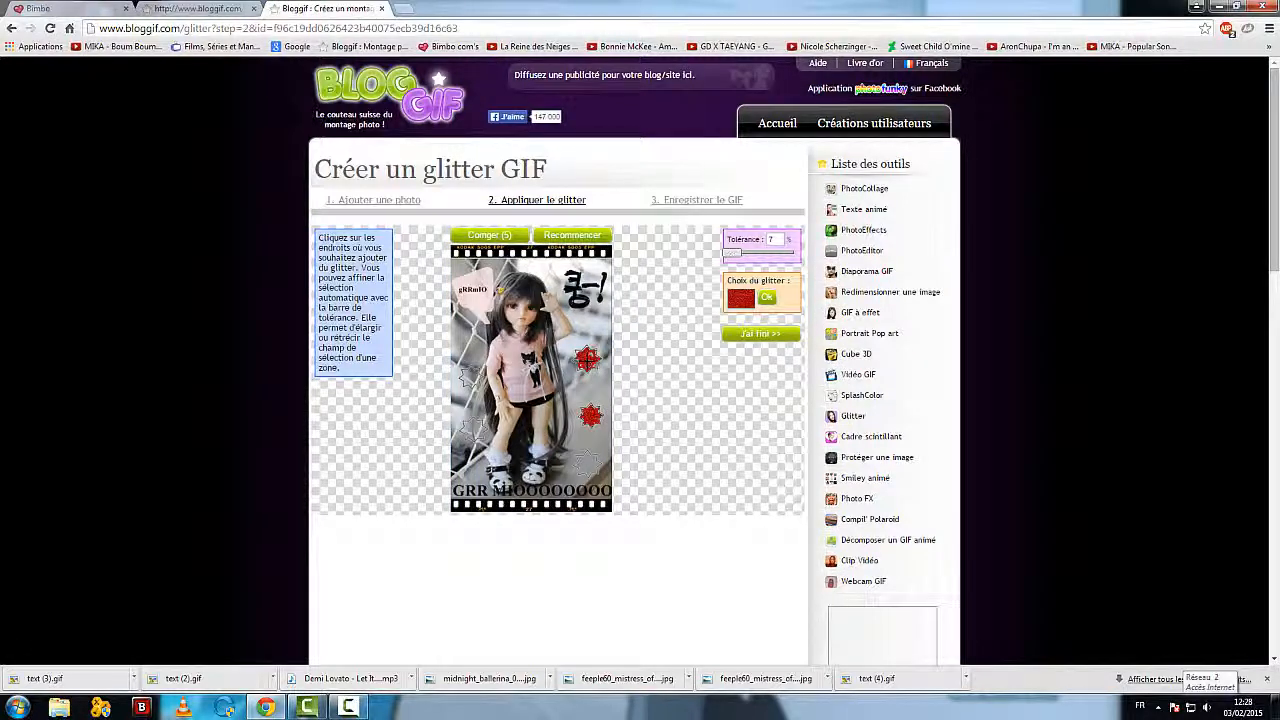
left_click(588, 360)
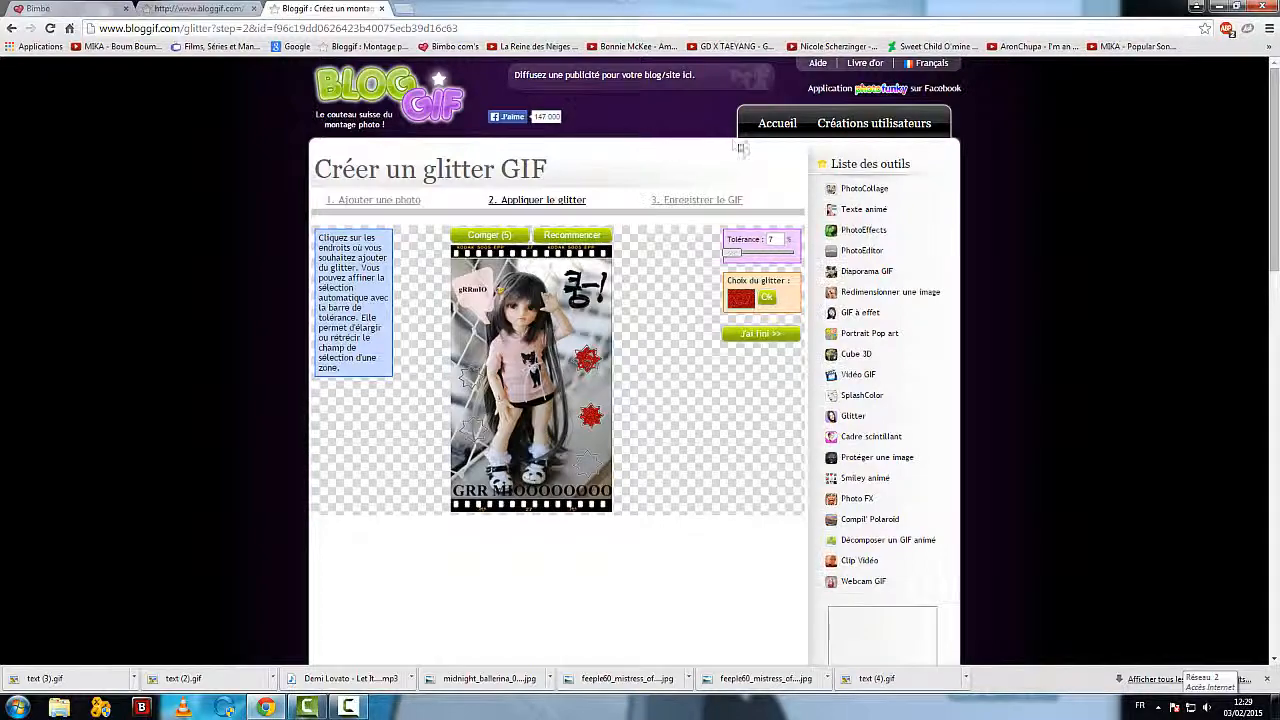
Step: Return to the Bloggif home page and open the Protéger une image tool
left_click(775, 123)
scroll(406, 330, "down", 2)
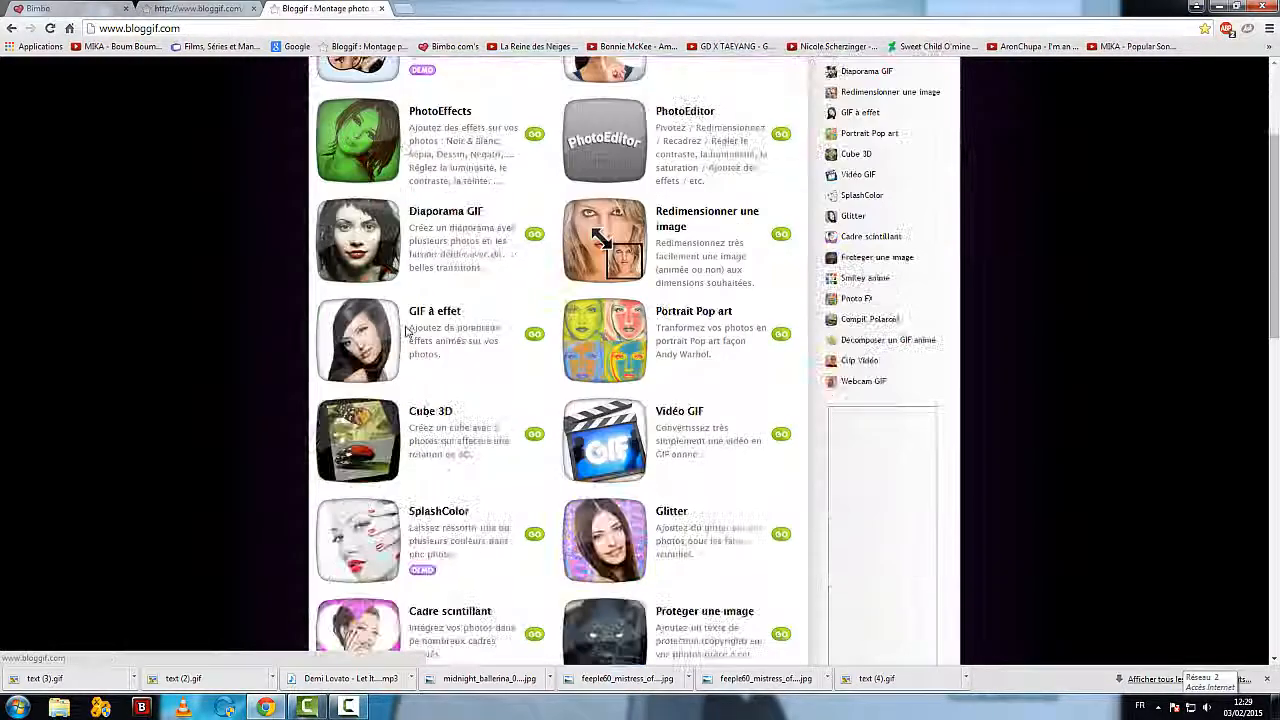
scroll(430, 372, "down", 1)
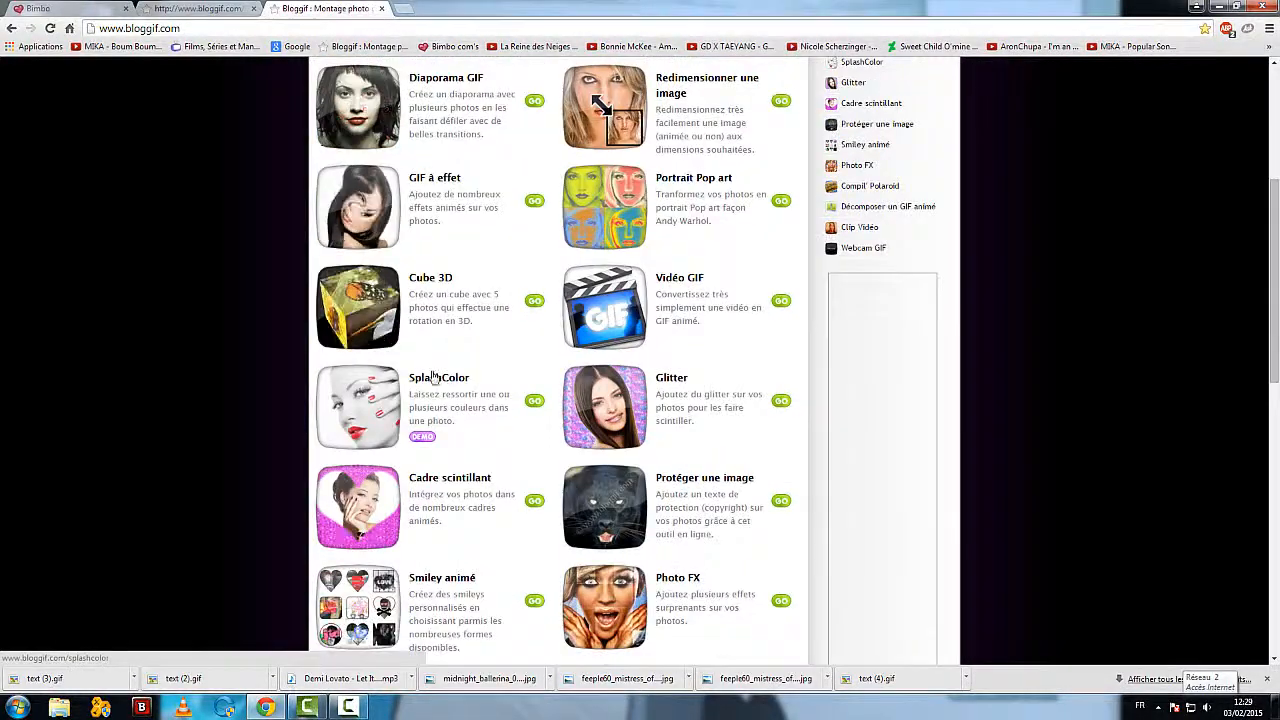
scroll(434, 376, "down", 1)
scroll(434, 376, "down", 1)
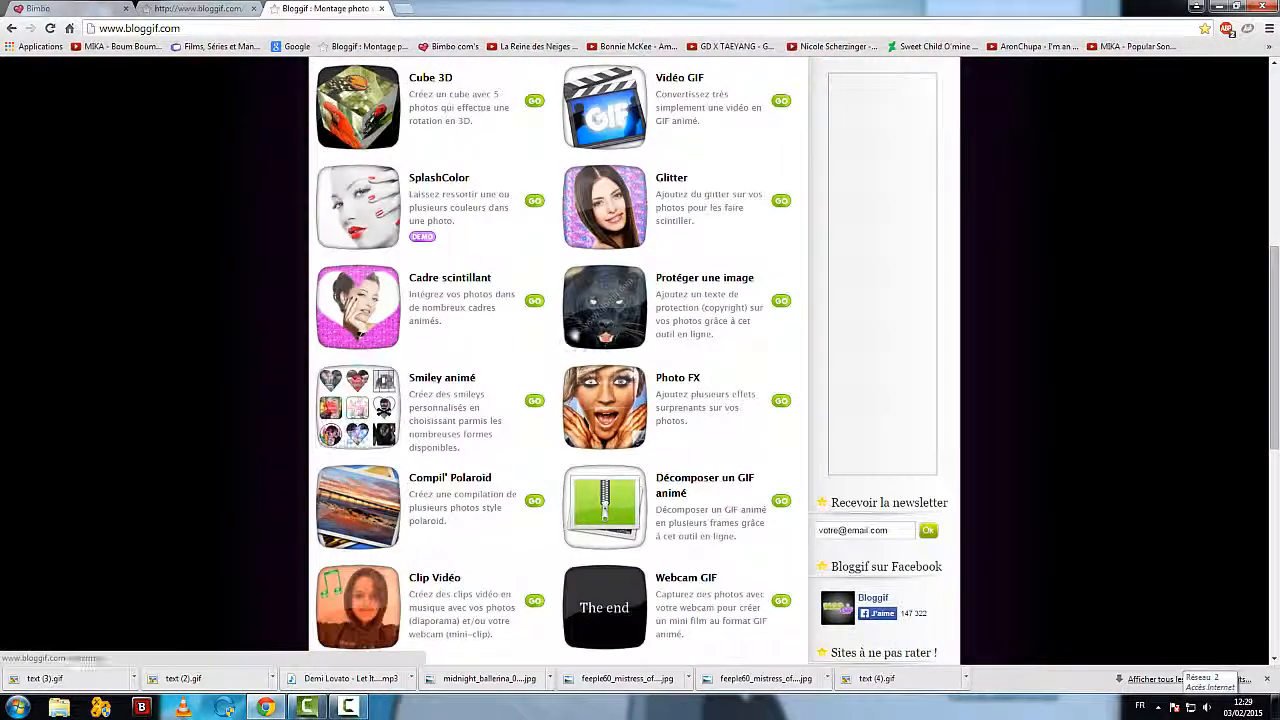
left_click(692, 286)
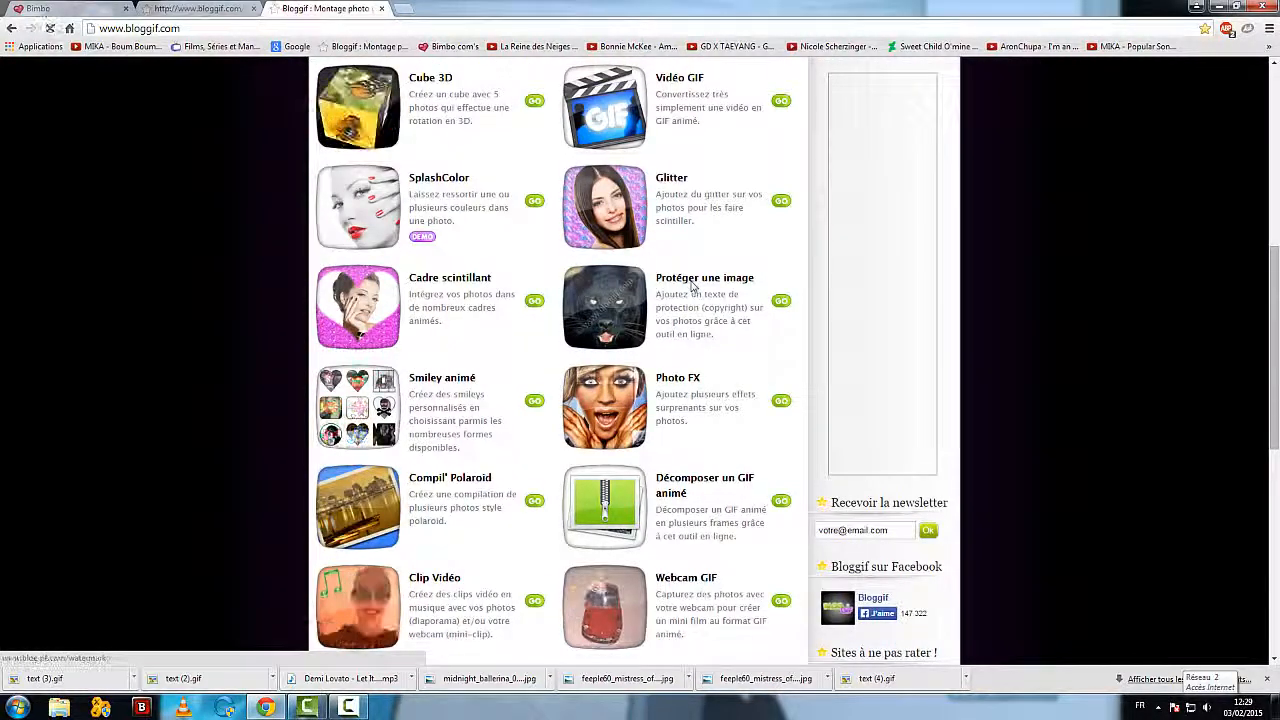
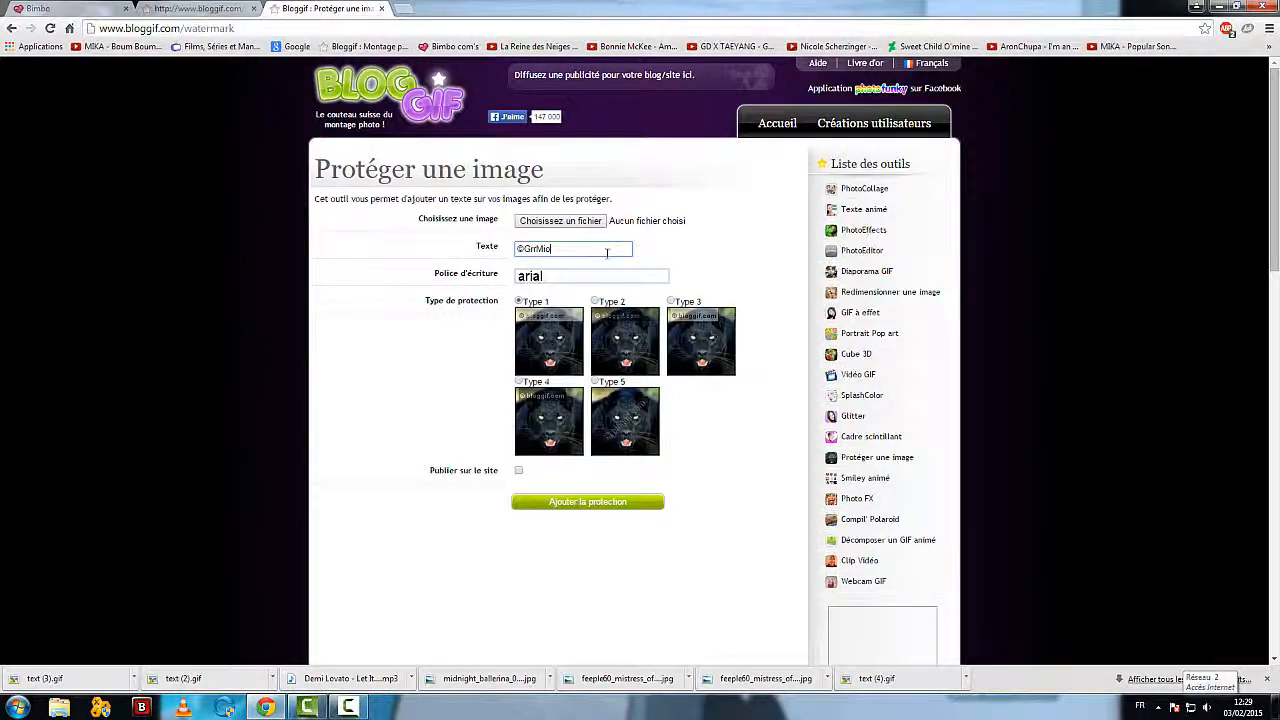
Step: Select the Type 2 protection style for the ©GrrMio text and try to add the protection
scroll(625, 463, "down", 1)
left_click(604, 437)
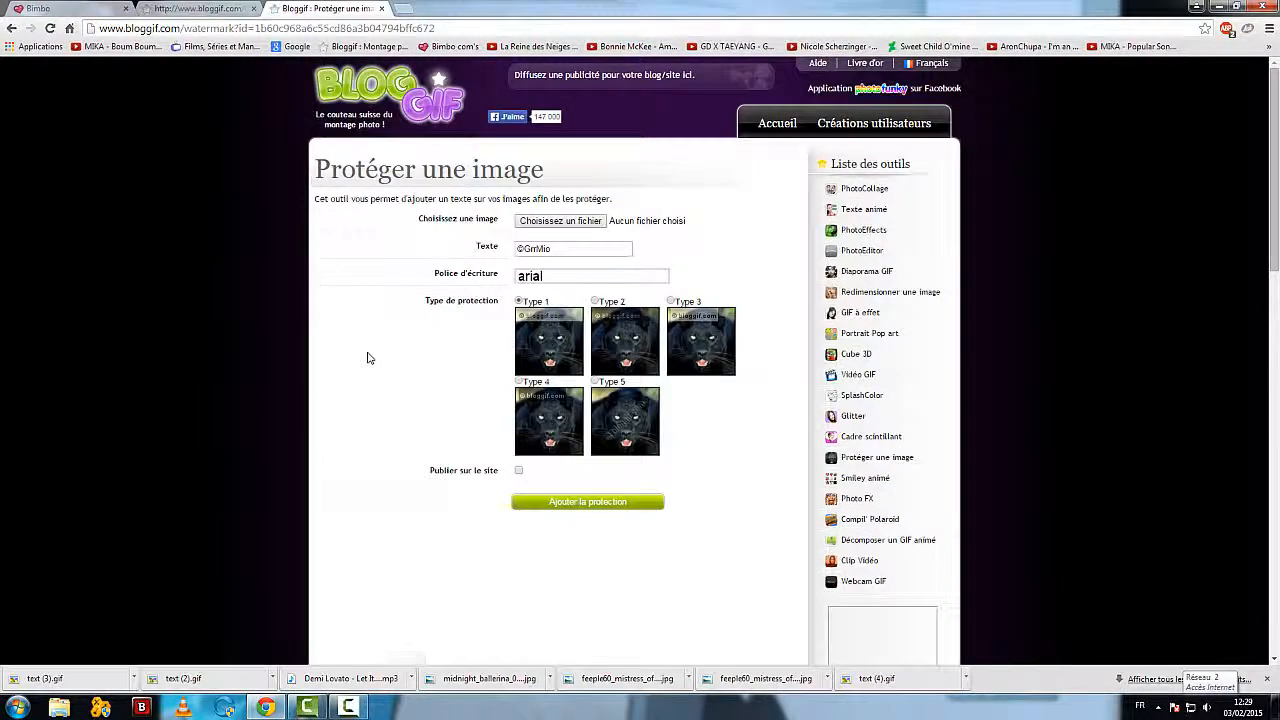
scroll(367, 358, "down", 2)
scroll(370, 357, "up", 2)
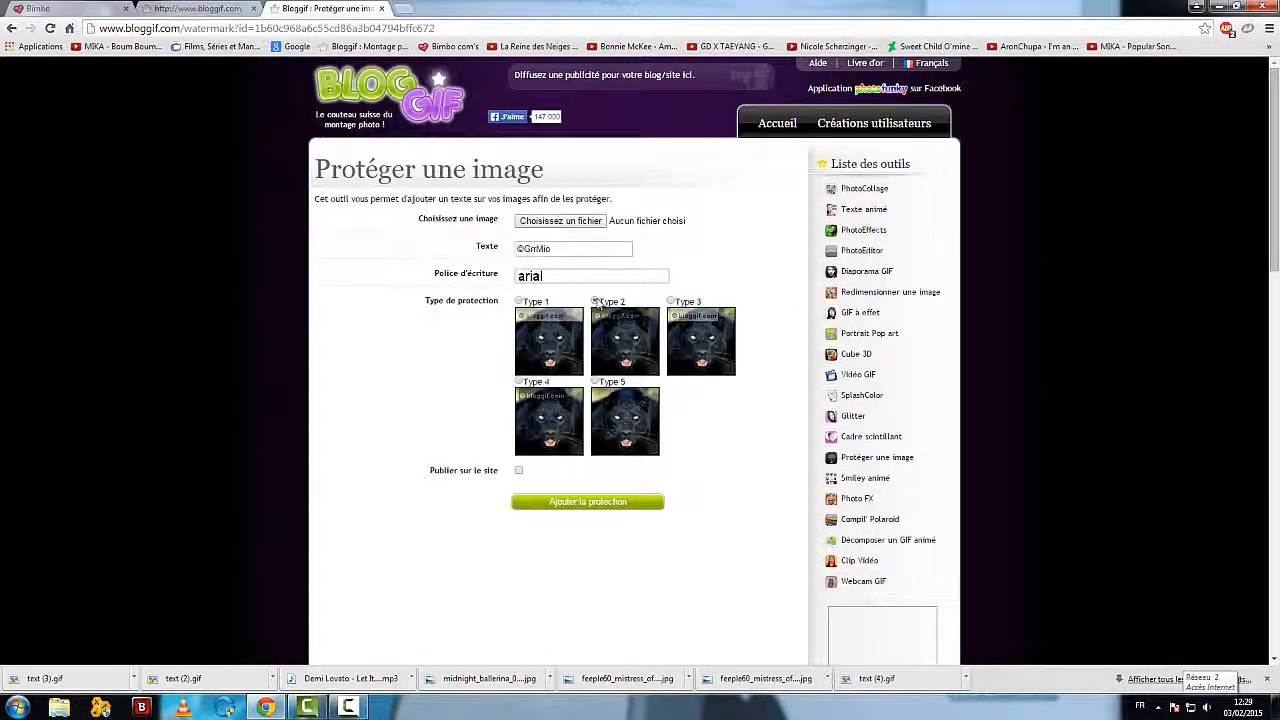
left_click(576, 505)
scroll(506, 426, "down", 4)
scroll(506, 426, "up", 4)
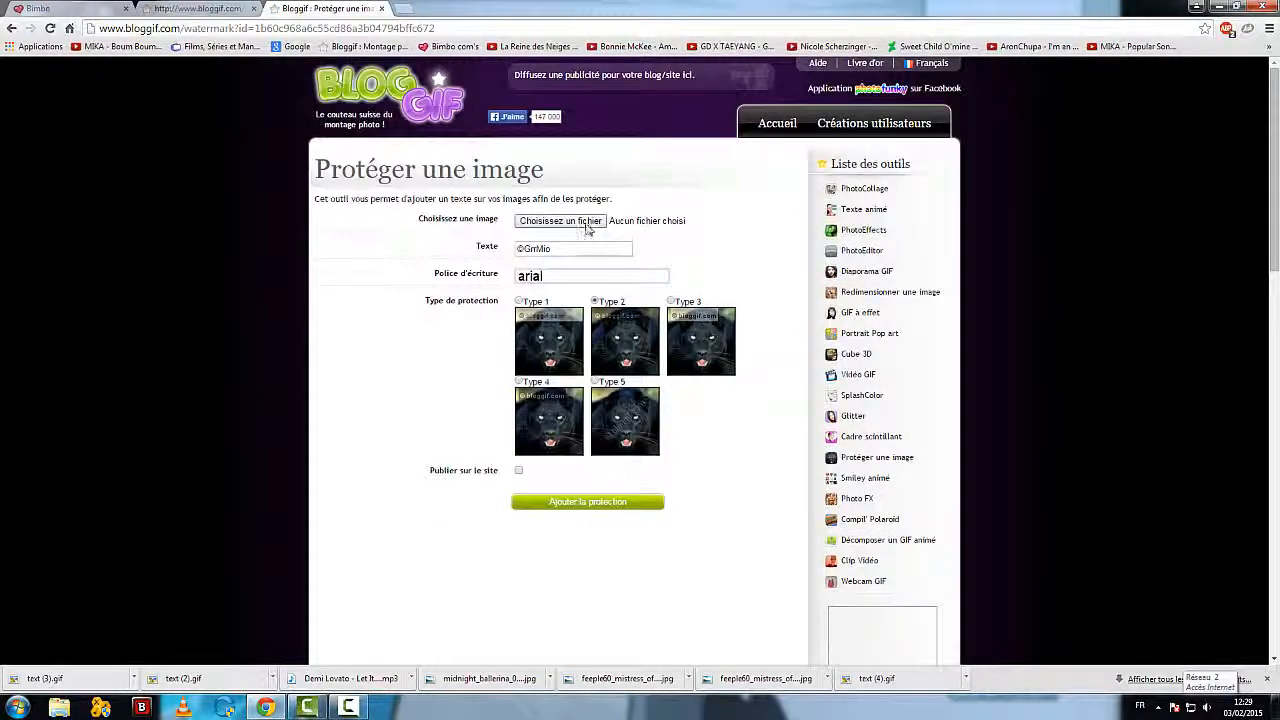
Step: Choose chillin__on_the_porch_by_cats10-d598f54.jpg from the Vidéos library, add the protection to it and review the result
left_click(588, 222)
left_click_drag(259, 112, 261, 155)
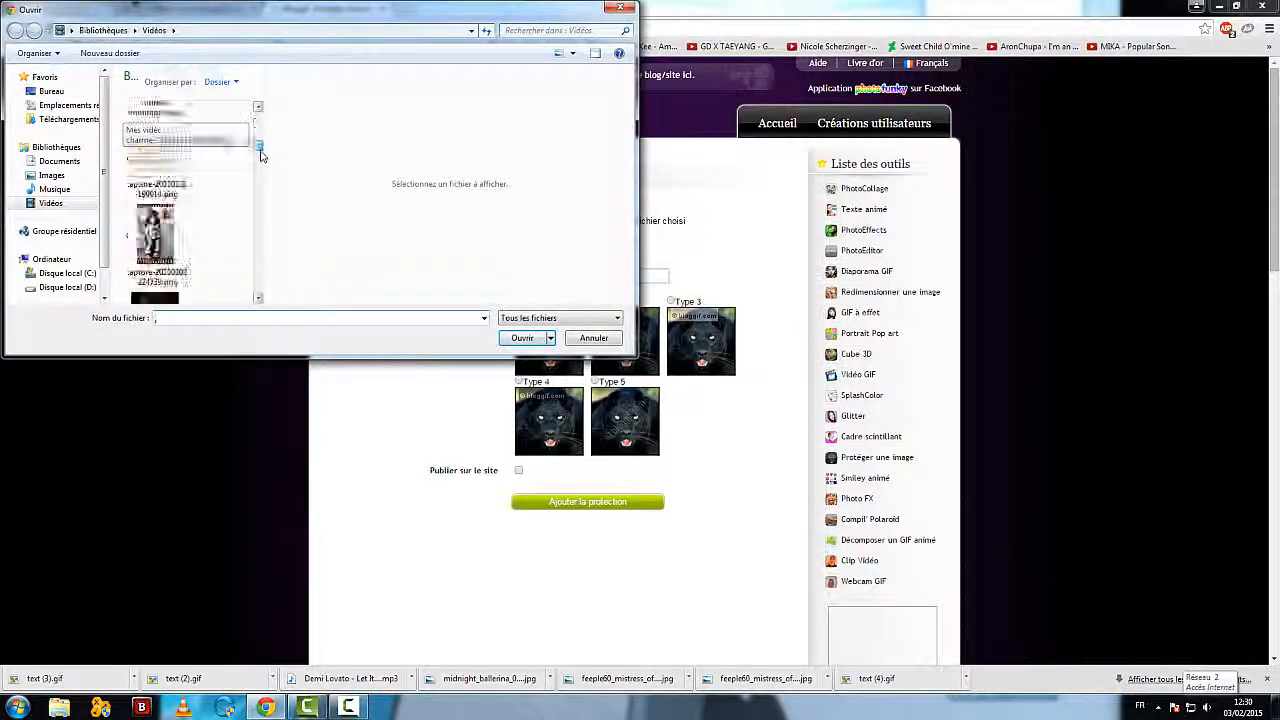
left_click(155, 240)
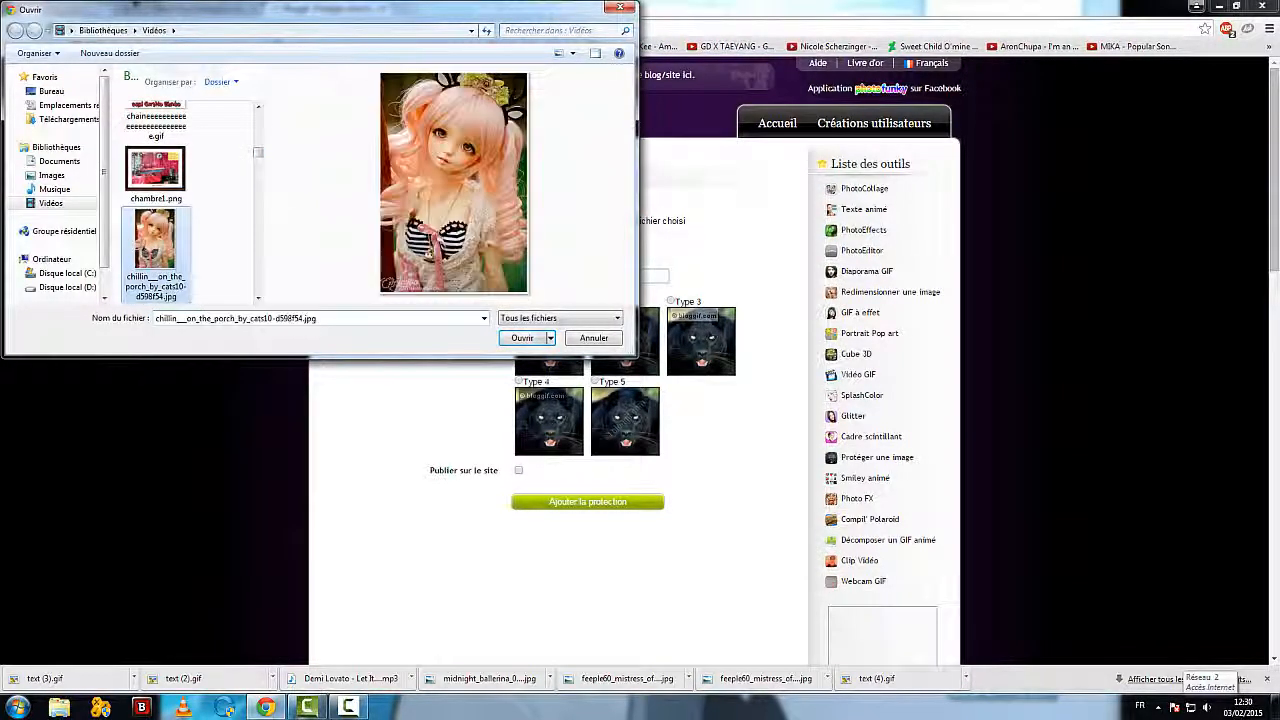
left_click(531, 339)
scroll(698, 425, "down", 2)
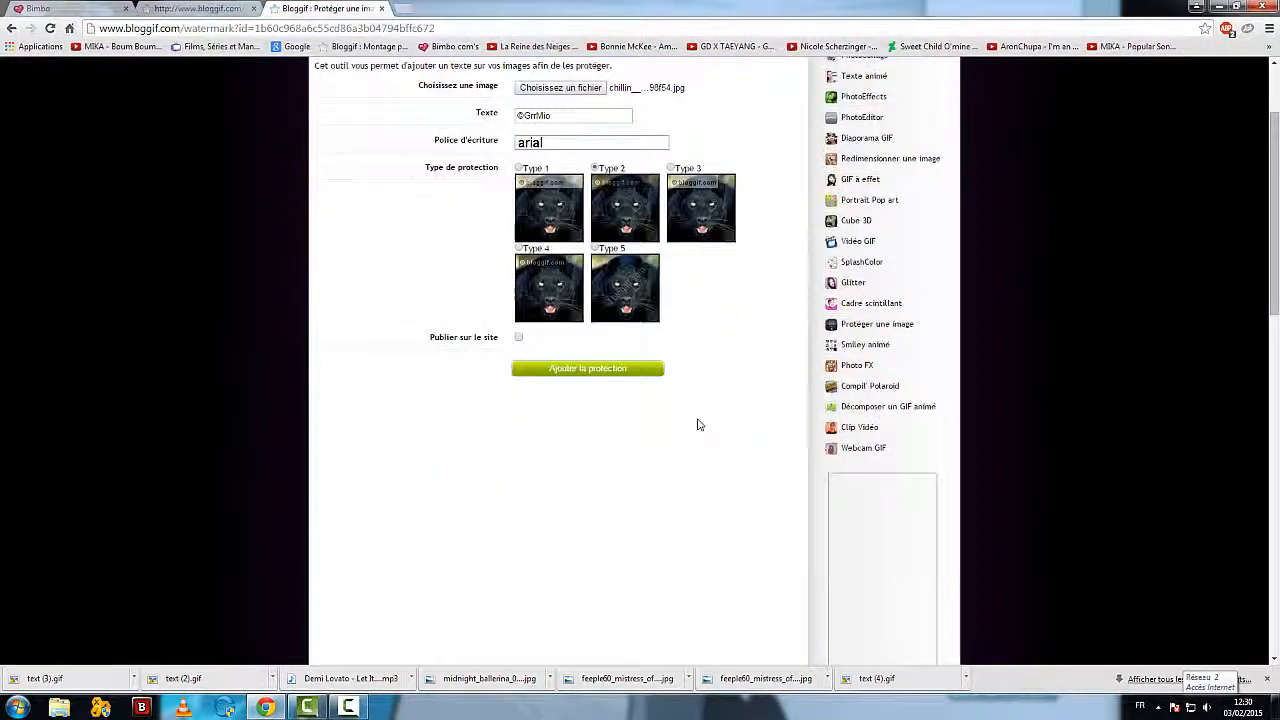
left_click(552, 370)
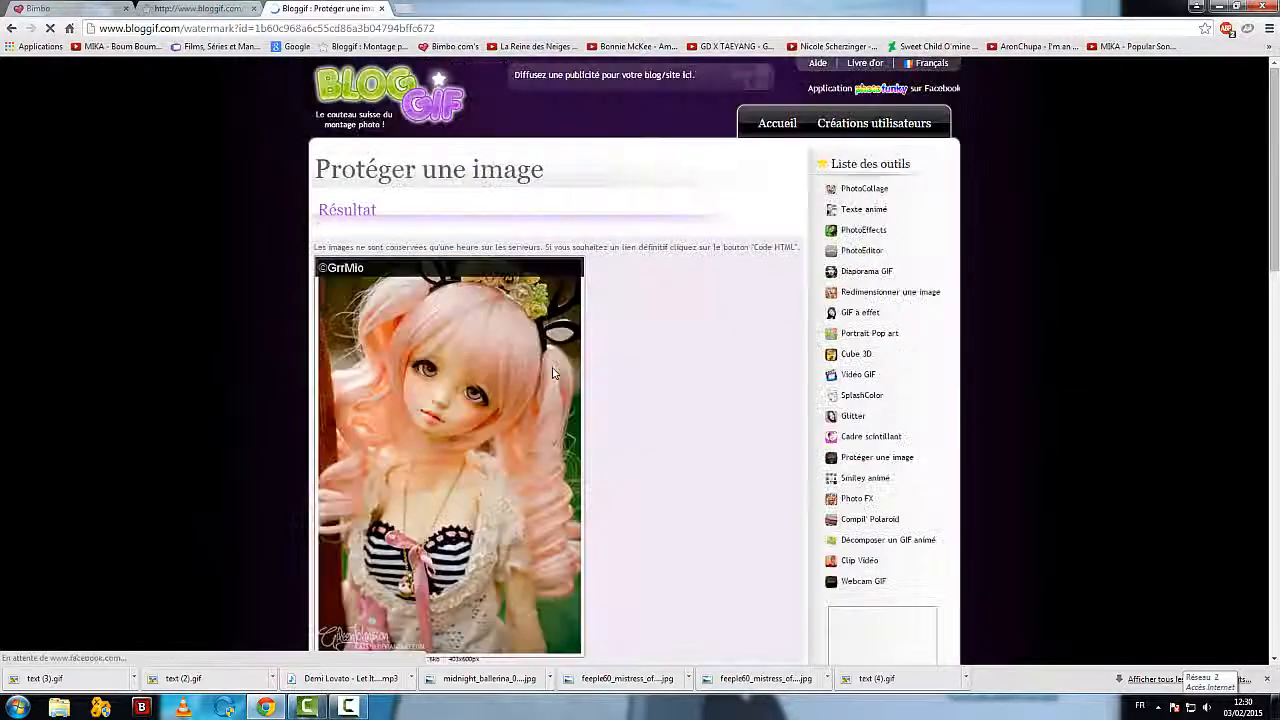
scroll(617, 390, "down", 1)
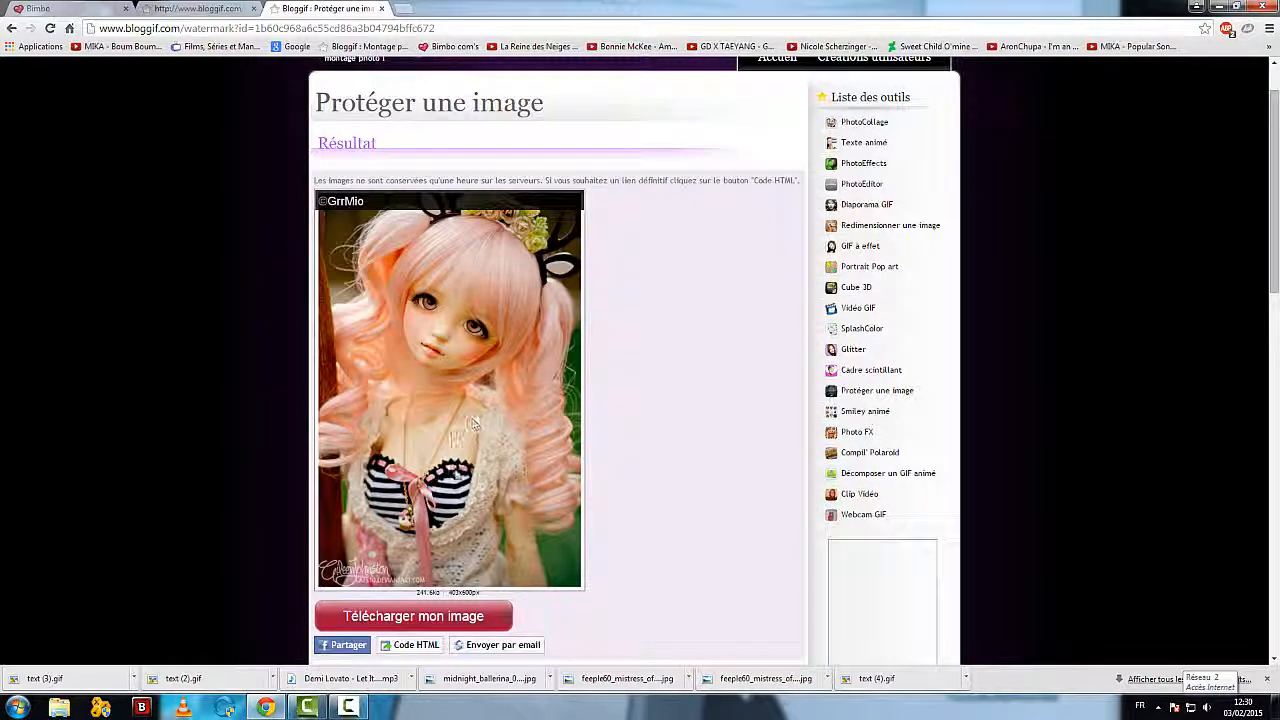
scroll(263, 288, "up", 2)
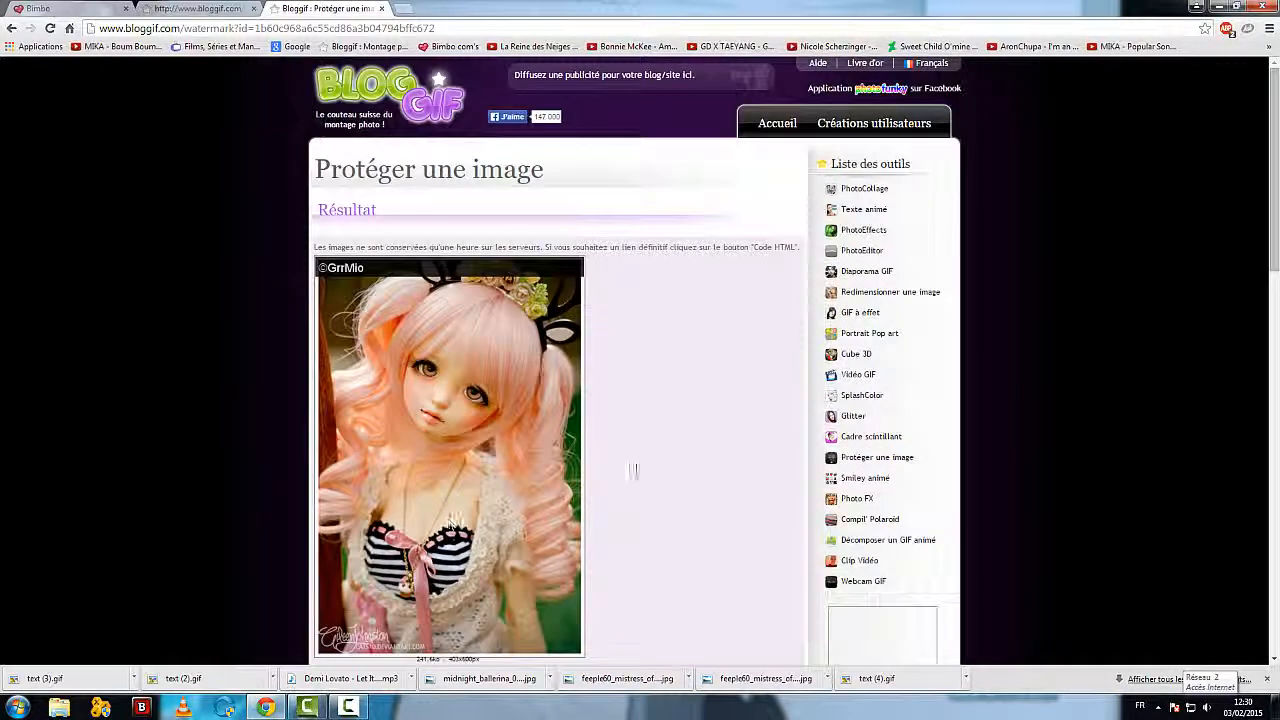
Step: Return to the Bloggif home page and open the Photo FX tool
left_click(777, 130)
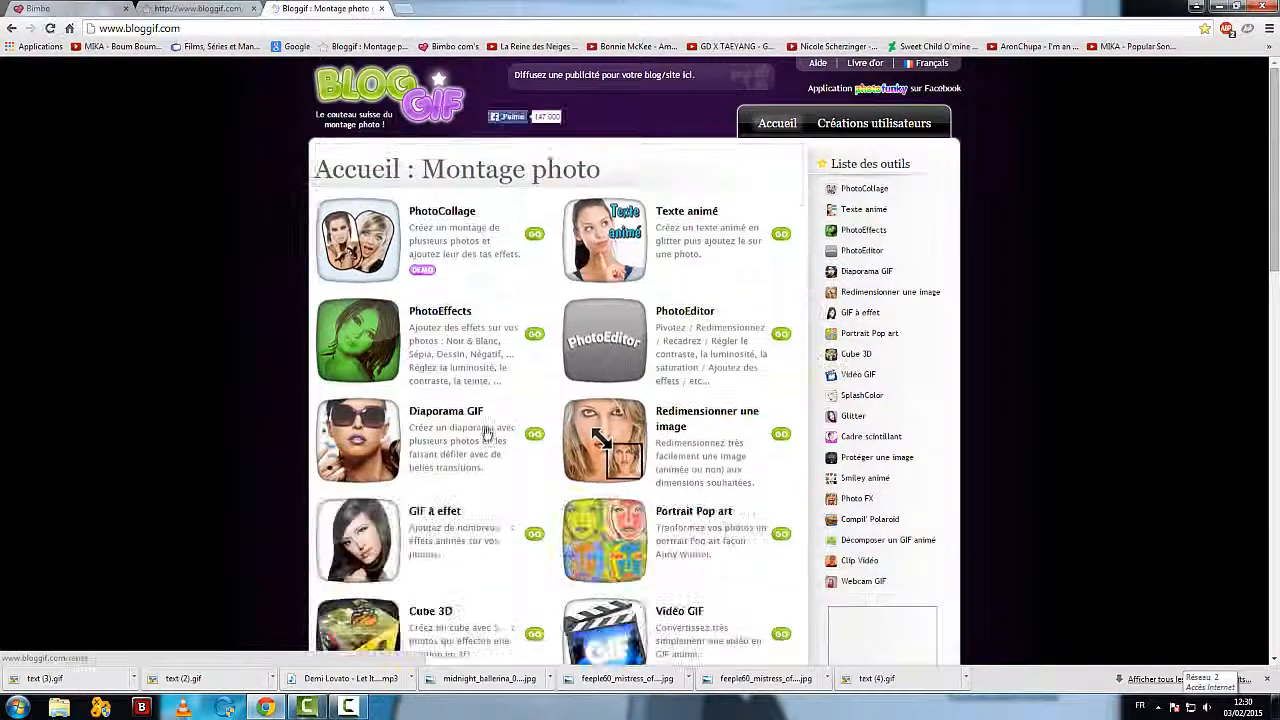
scroll(430, 390, "down", 2)
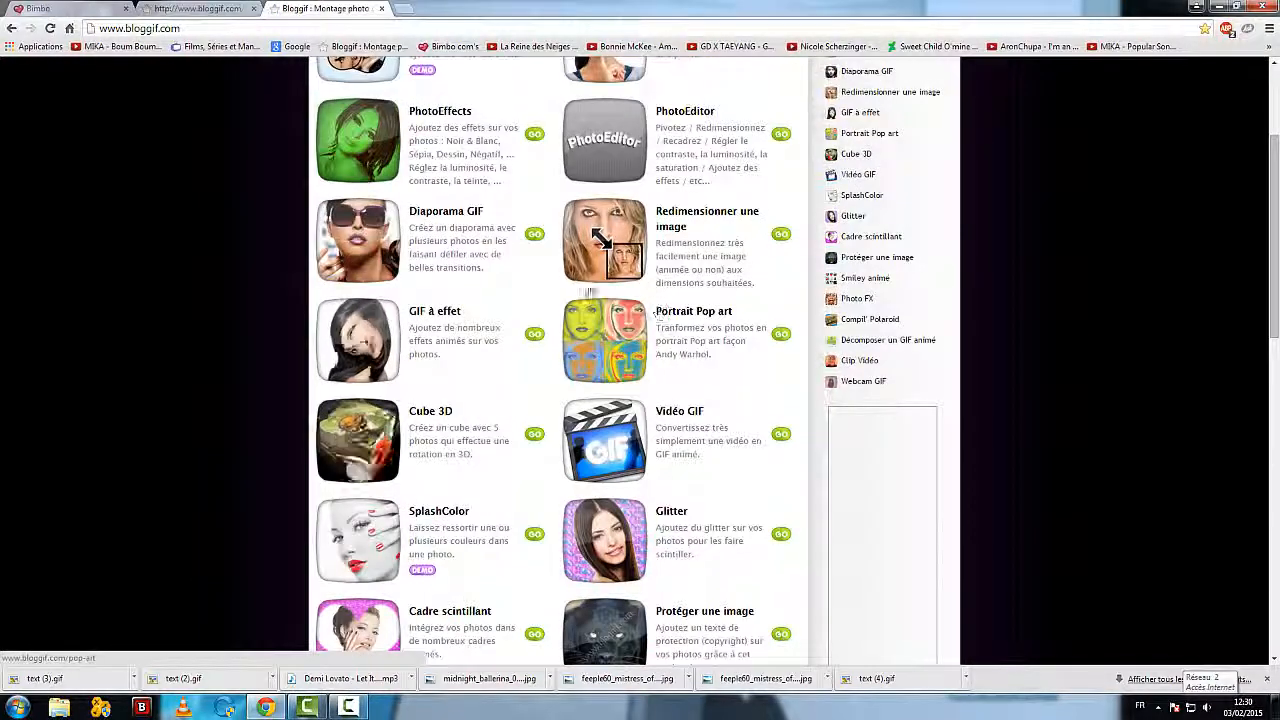
scroll(463, 318, "down", 2)
scroll(465, 319, "down", 2)
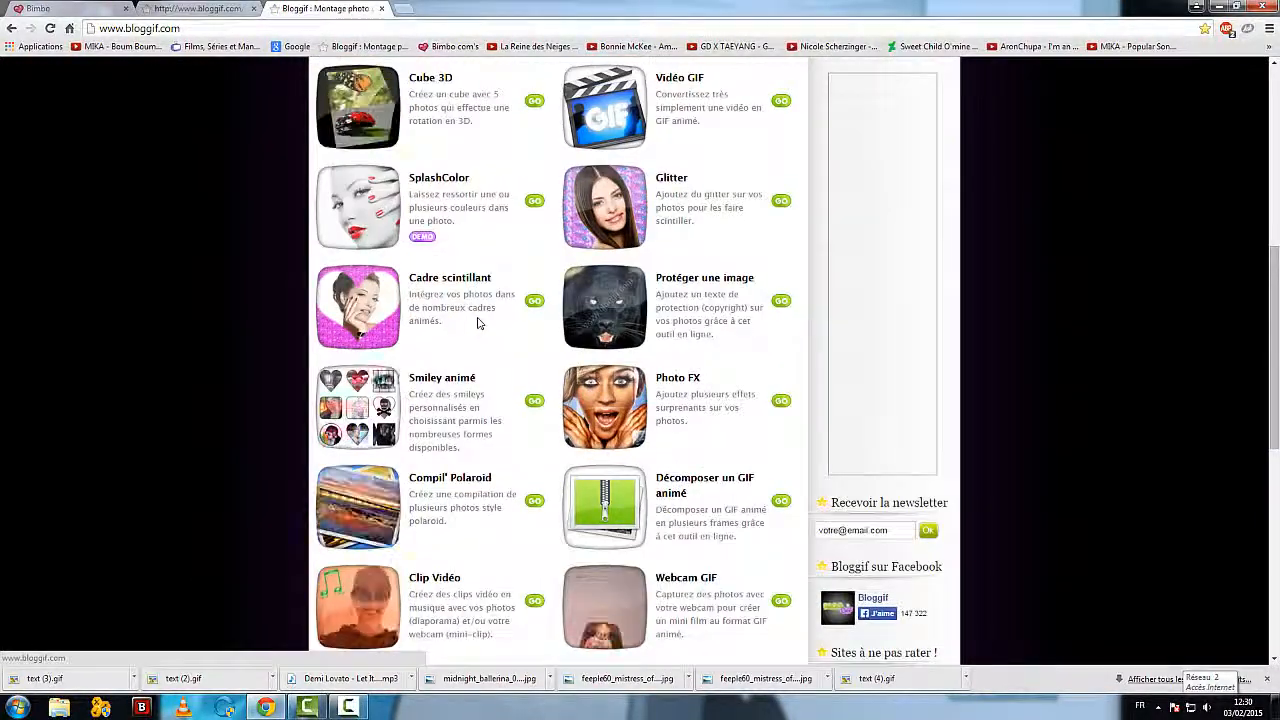
scroll(478, 323, "down", 1)
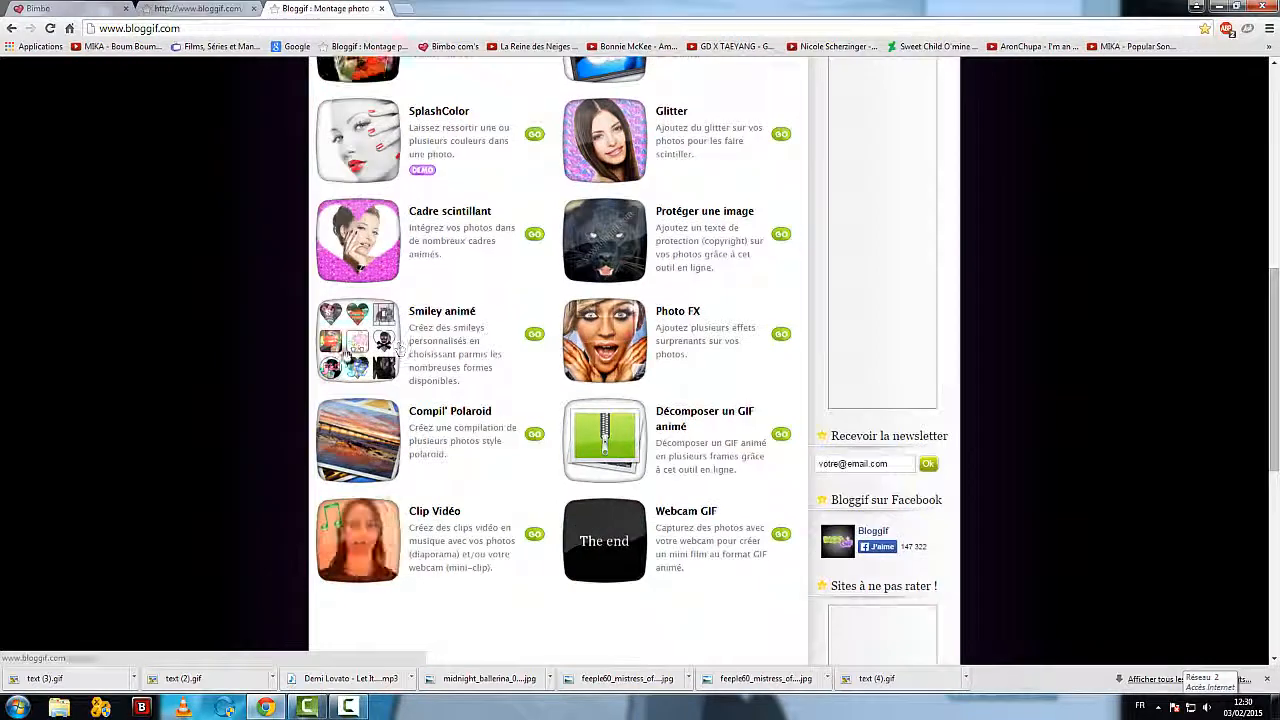
left_click(672, 312)
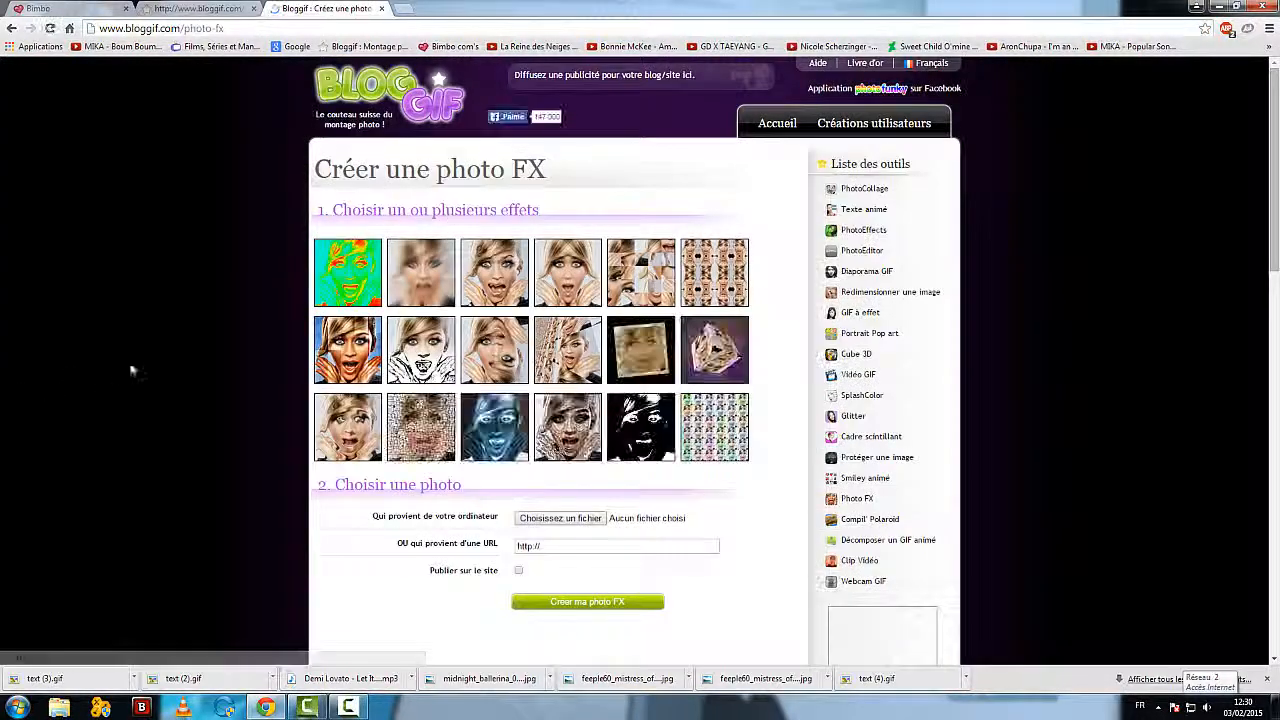
Step: Try to create a photo FX from i_think_i_m_gonna_get_a_cavity_by_kickasskass-d5z35ei.jpg with the cube effect
scroll(198, 344, "down", 1)
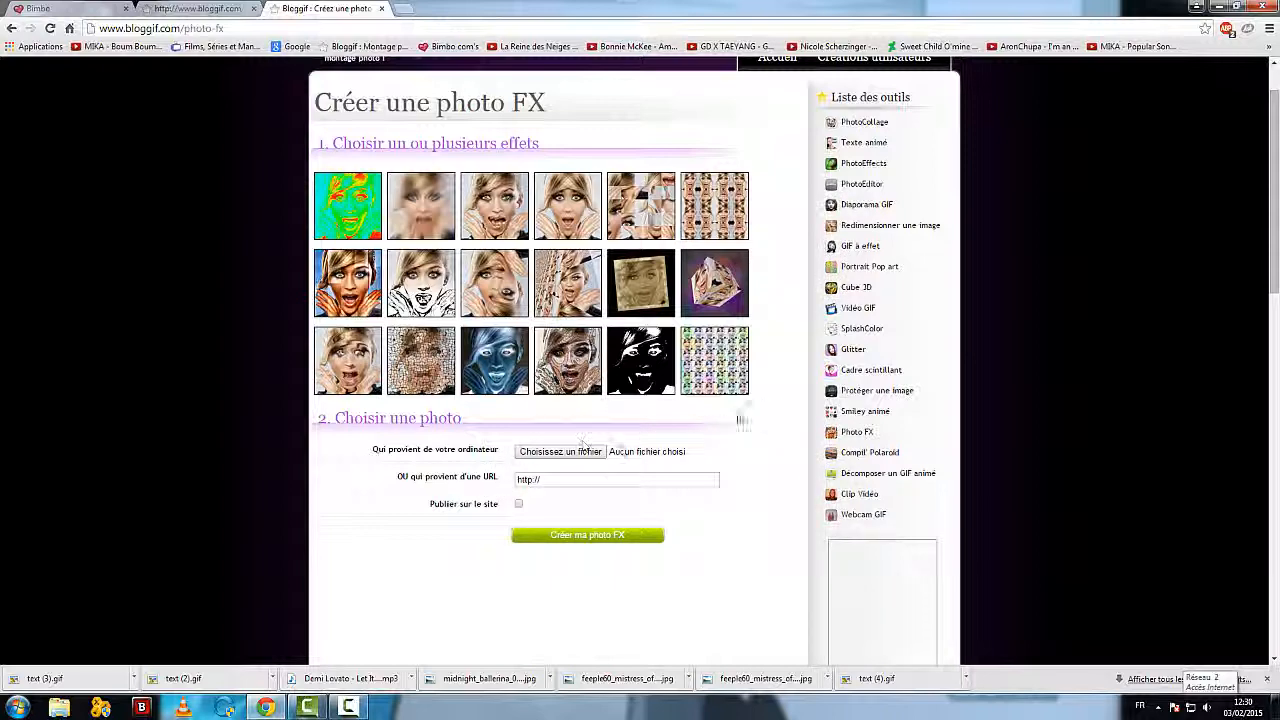
left_click(584, 449)
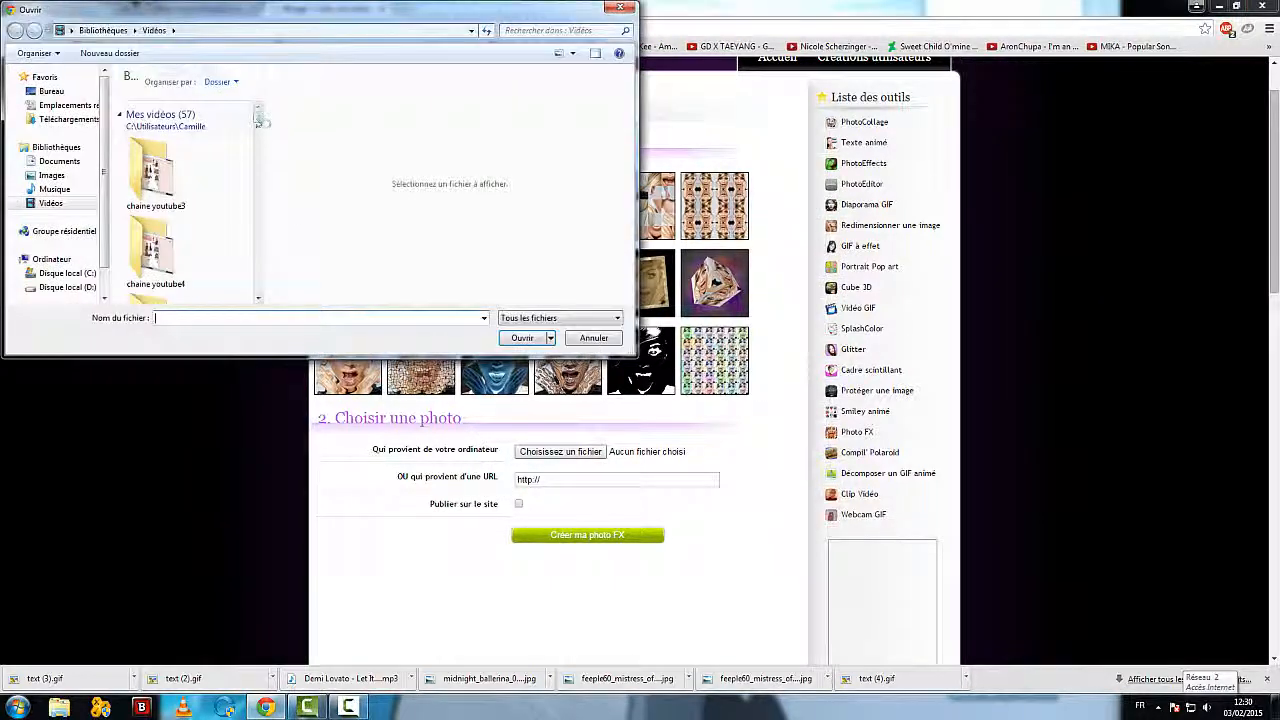
left_click_drag(258, 120, 258, 175)
left_click(155, 230)
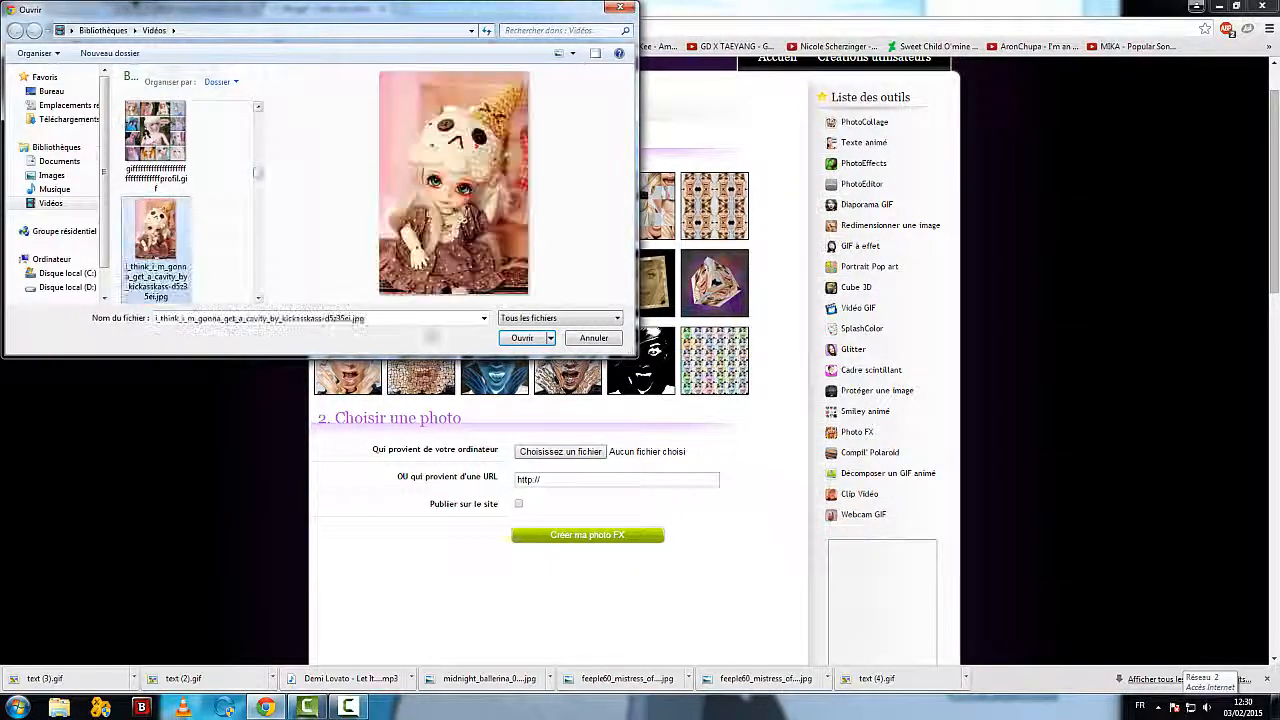
left_click(522, 337)
left_click(712, 284)
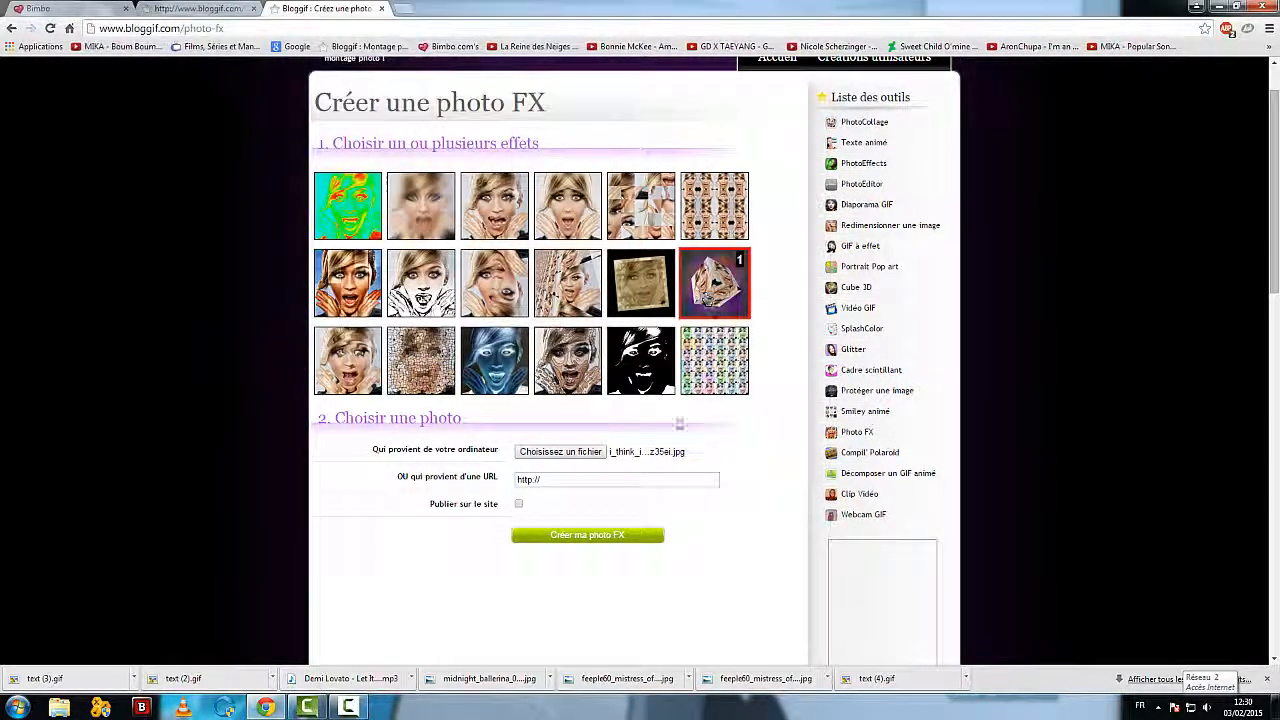
left_click(609, 537)
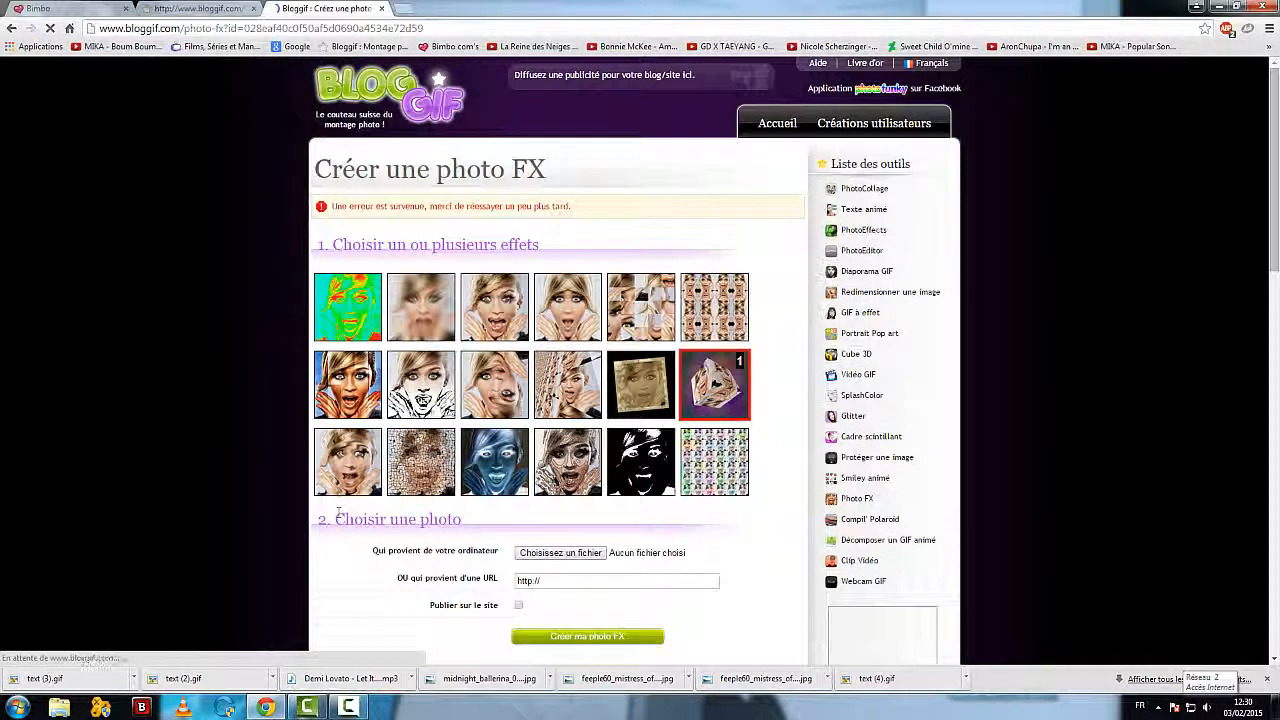
Step: Choose the mariasha PNG image from the Vidéos library as the photo FX source
scroll(290, 433, "down", 2)
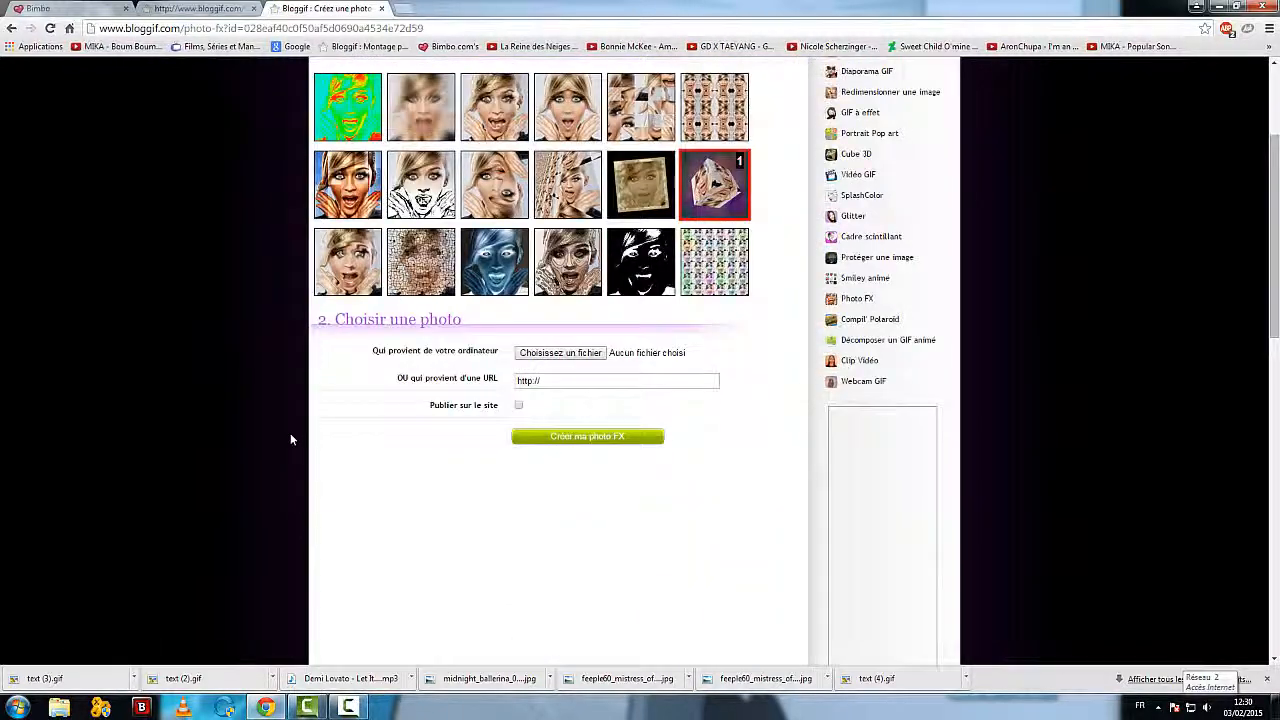
left_click(412, 391)
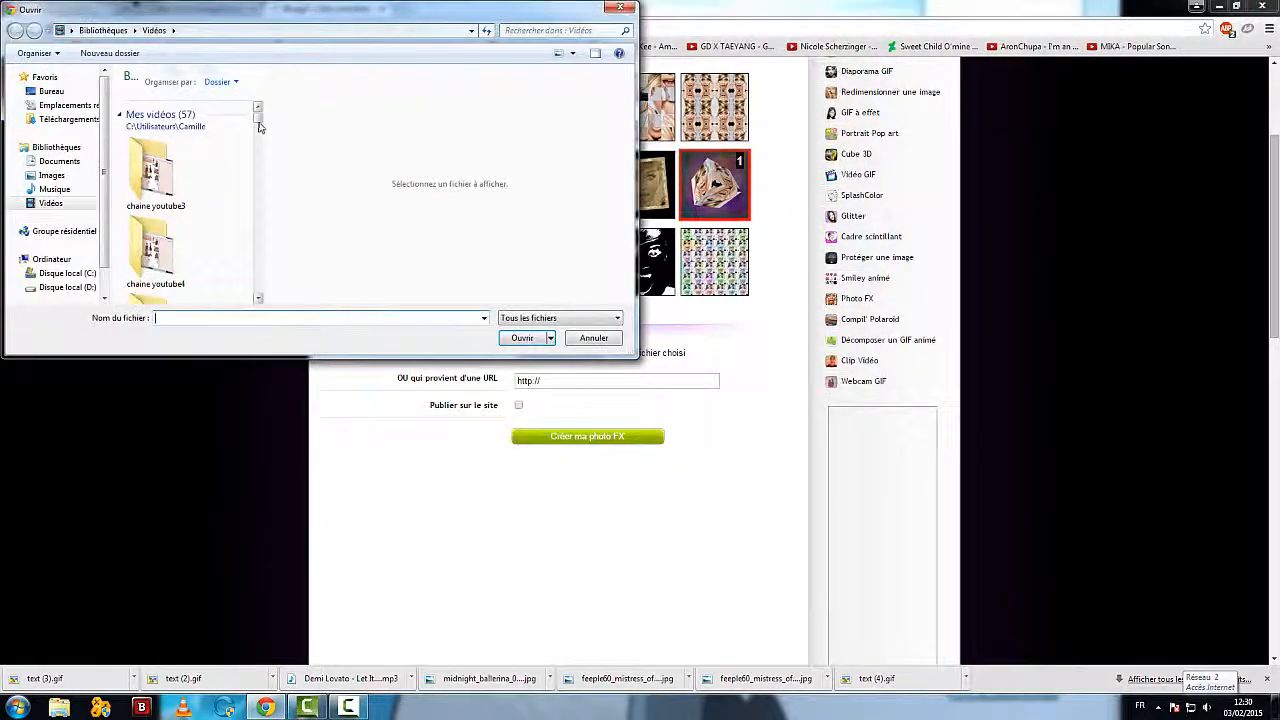
left_click_drag(259, 125, 255, 193)
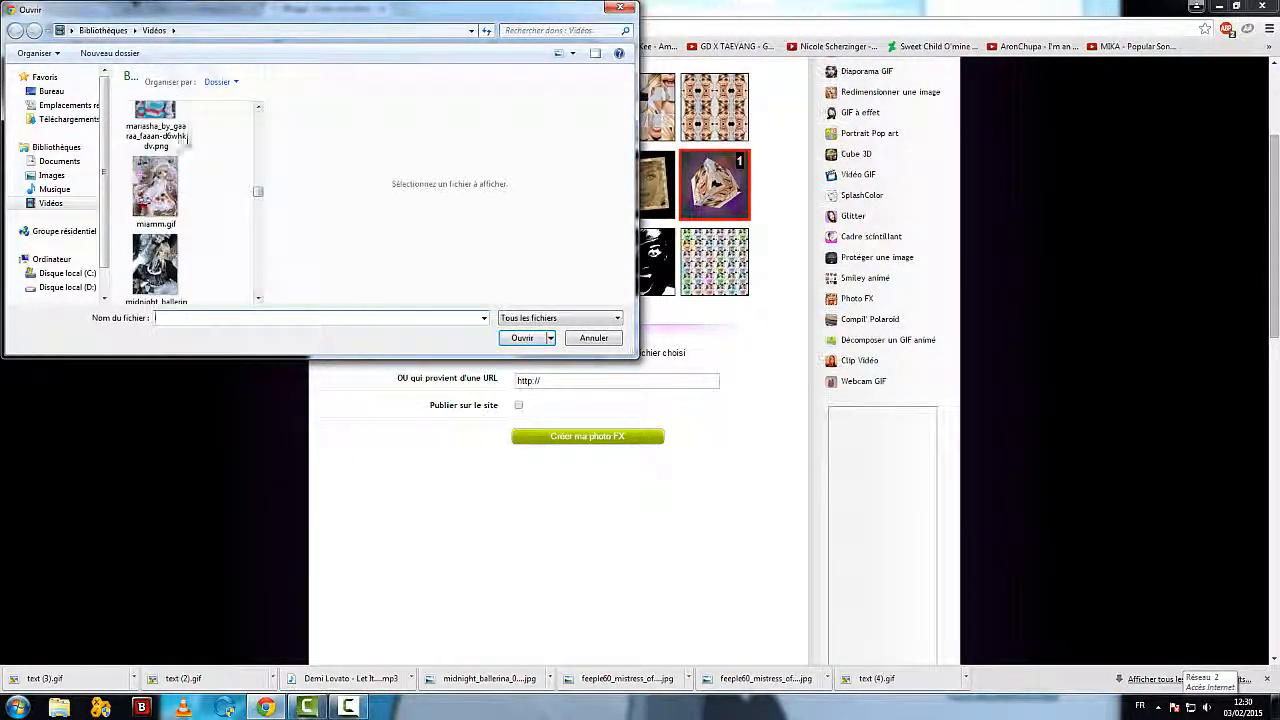
left_click(182, 138)
left_click(522, 337)
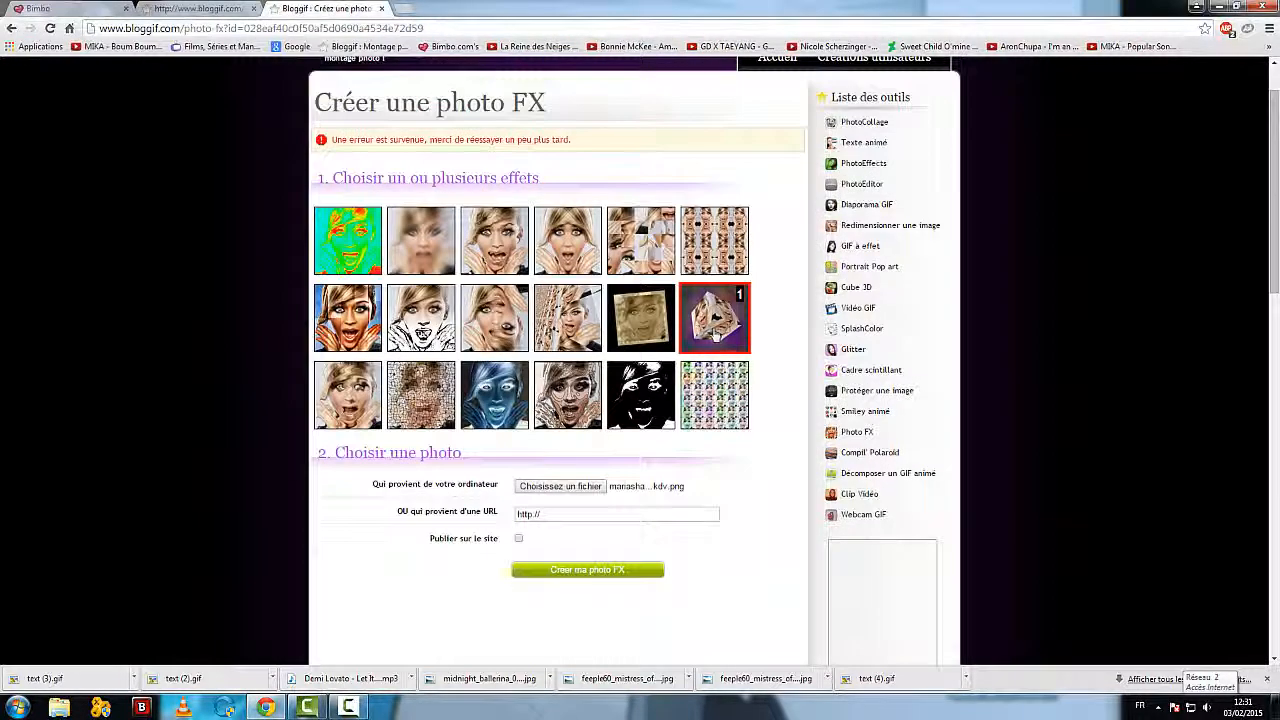
Step: Add the old paper photo effect and the third row's first effect to the cube effect, and try to create the photo FX
left_click(715, 335)
left_click(707, 337)
left_click(659, 340)
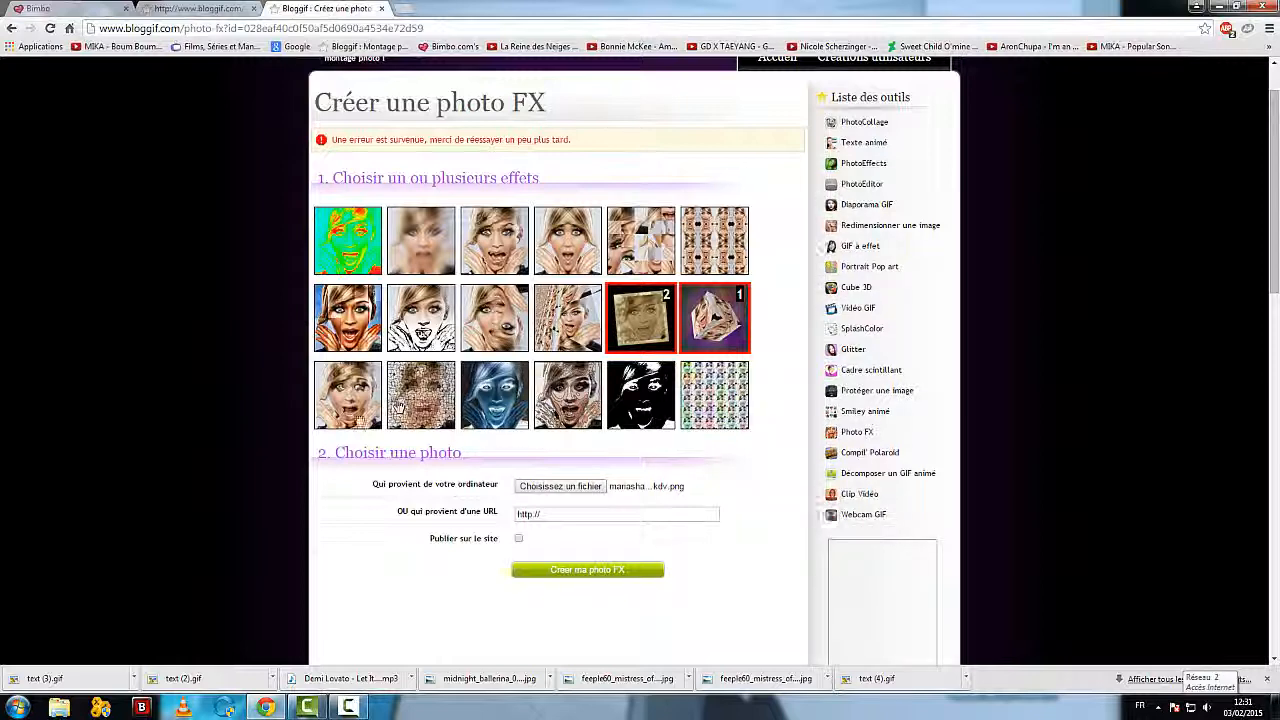
left_click(357, 421)
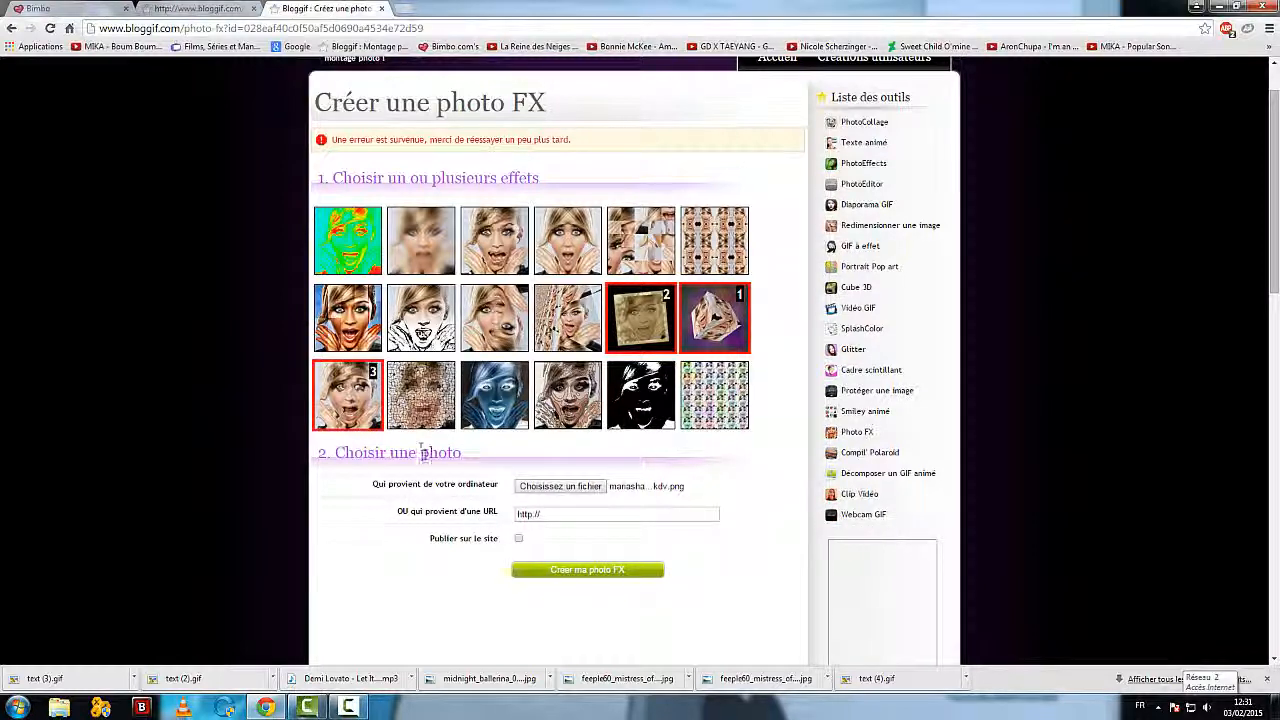
scroll(480, 480, "down", 1)
left_click(560, 504)
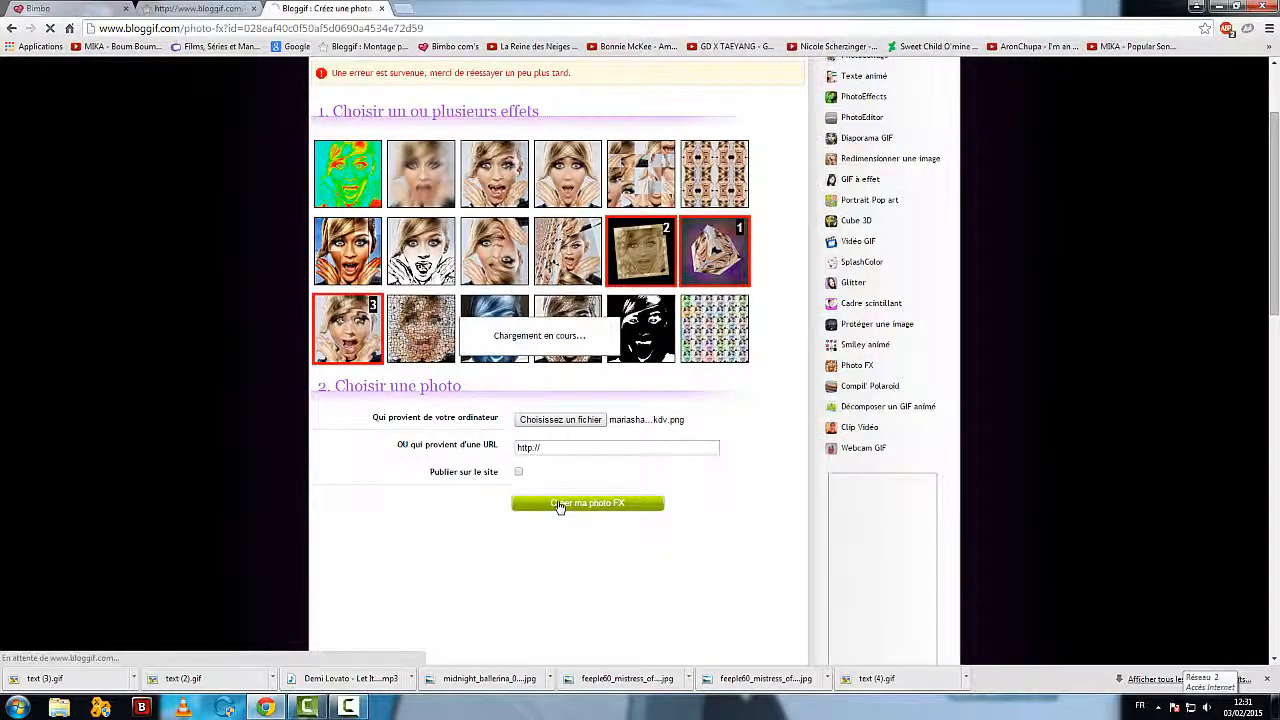
Step: Deselect the cube and old paper photo effects and select the third, fourth and fifth effects of the first row instead, leaving the photo unchosen
scroll(331, 480, "down", 2)
scroll(331, 480, "up", 1)
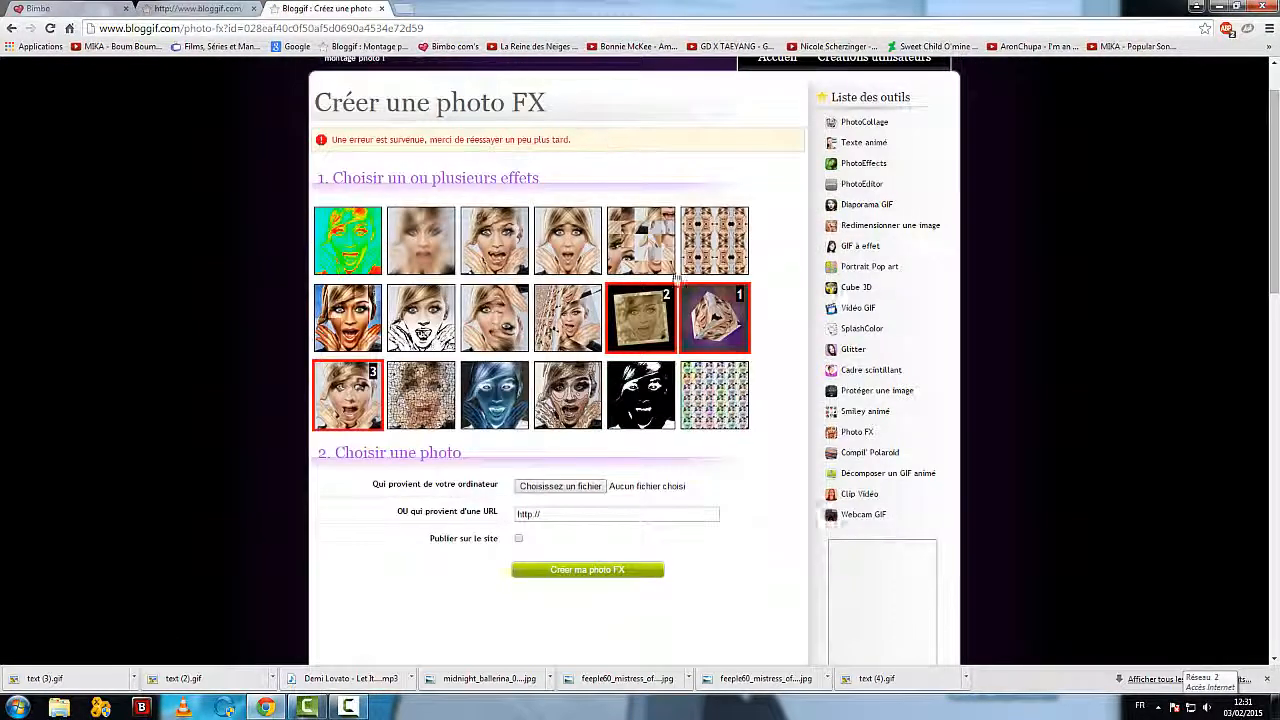
left_click(714, 245)
left_click(714, 318)
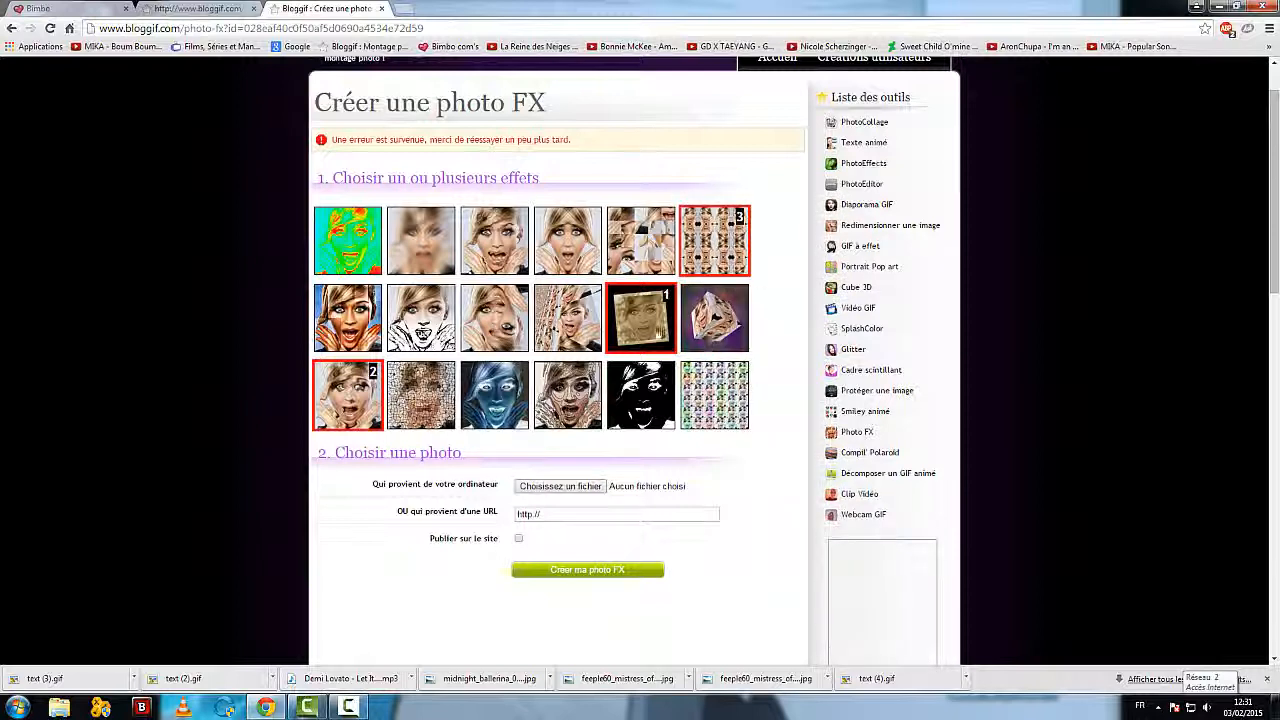
left_click(641, 318)
left_click(712, 262)
left_click(641, 250)
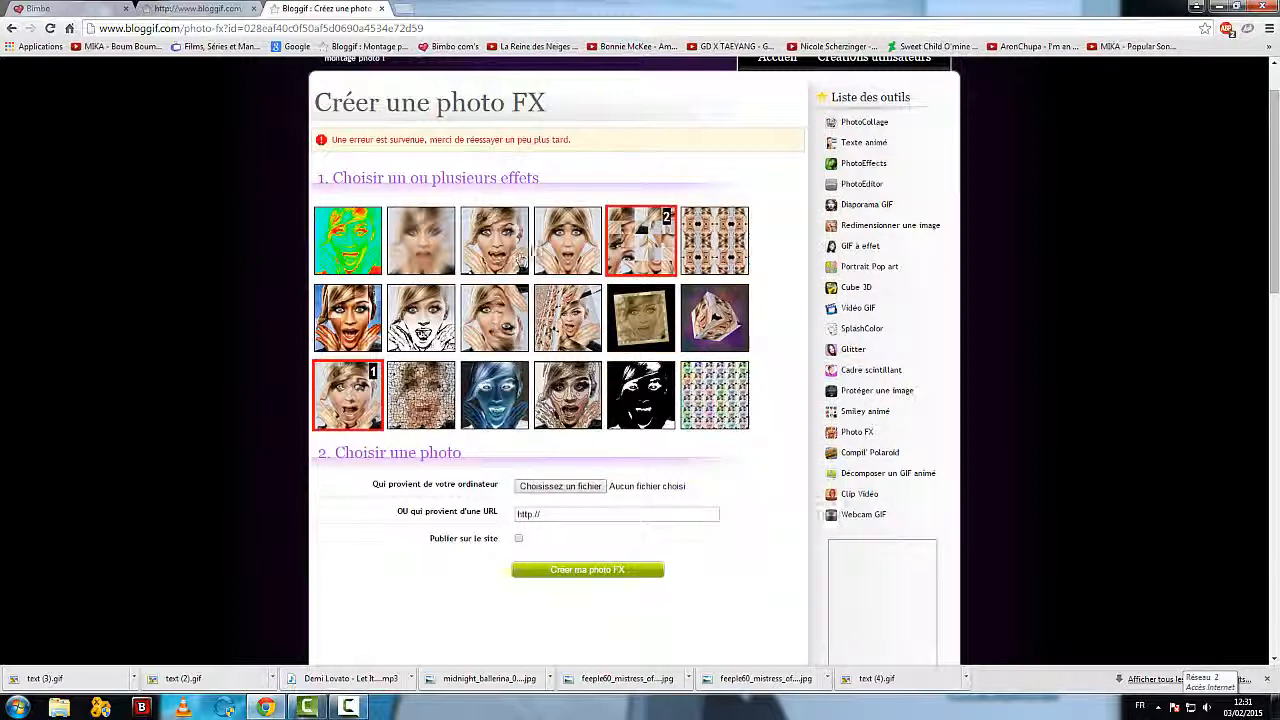
left_click(568, 242)
left_click(500, 234)
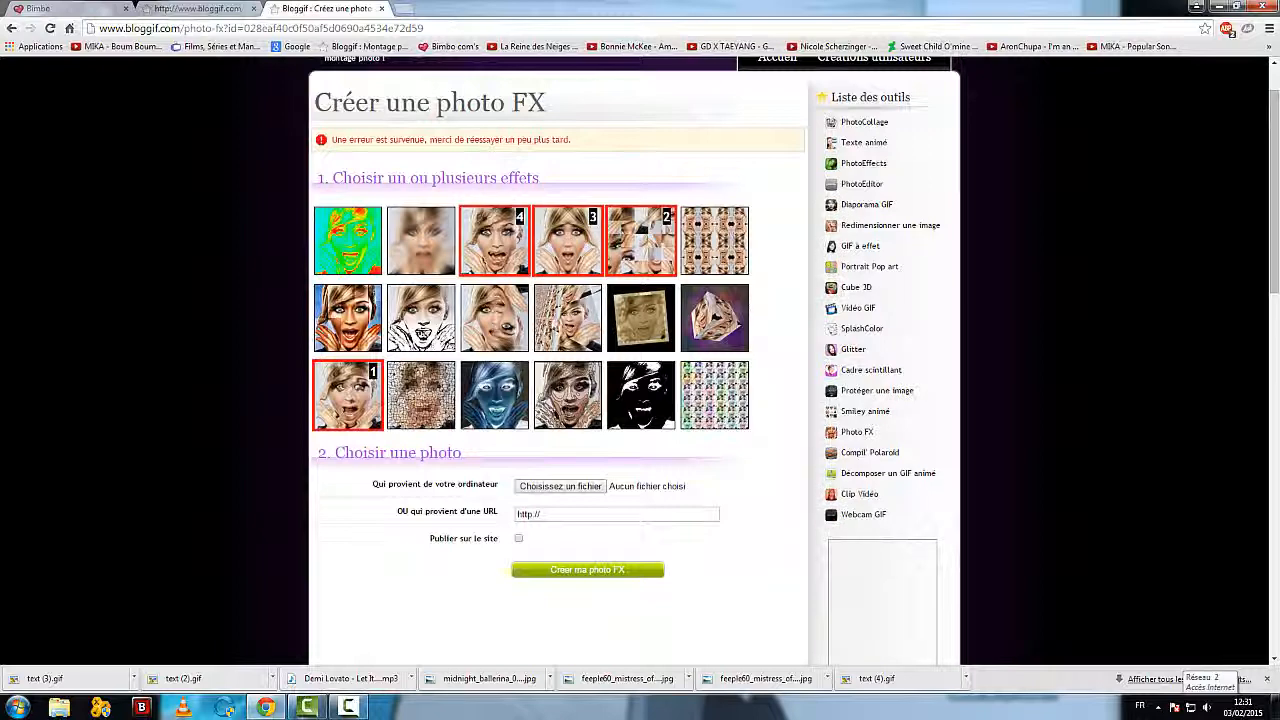
left_click(590, 487)
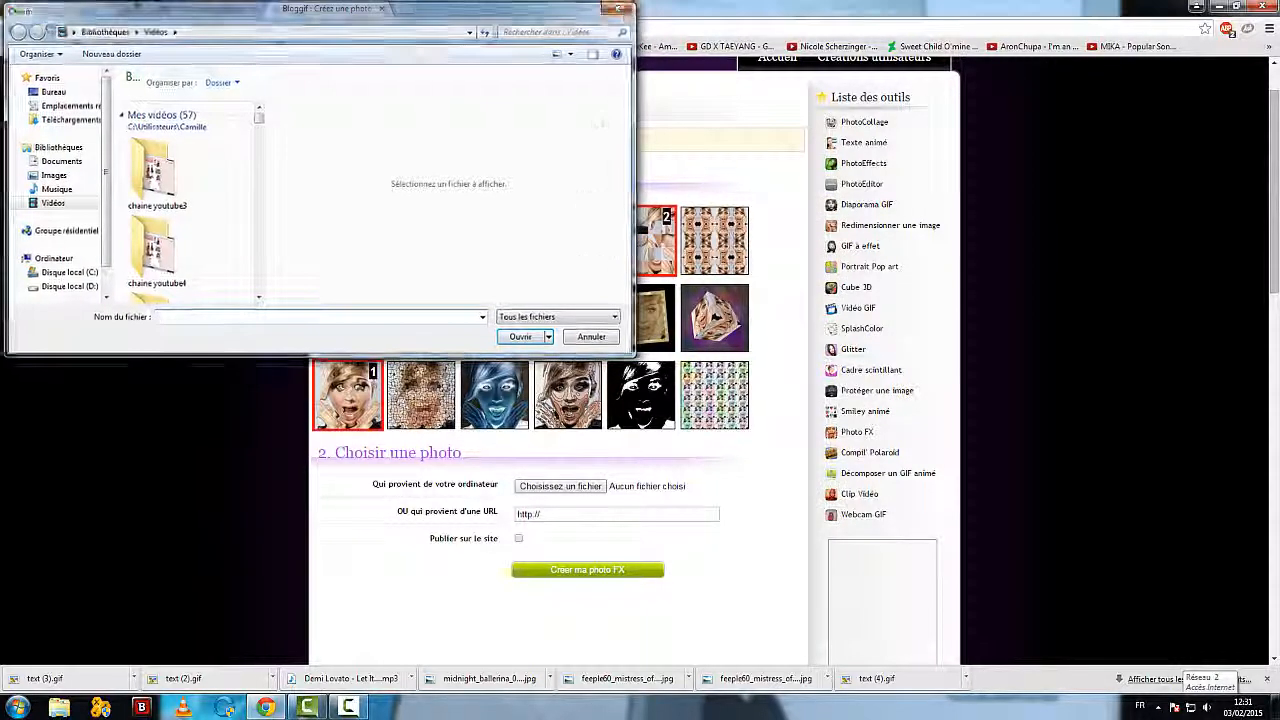
key("Escape")
Step: Return to the Bloggif home page and look over the tools listed there
left_click(768, 122)
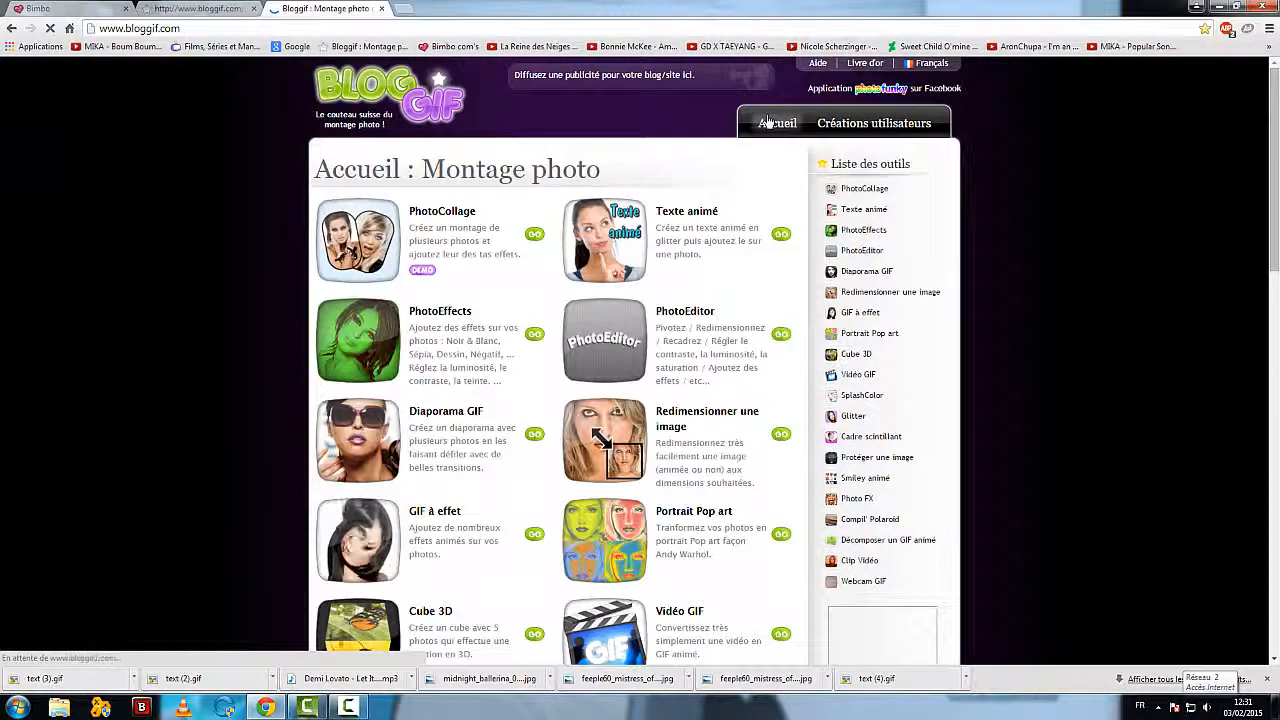
scroll(338, 355, "down", 6)
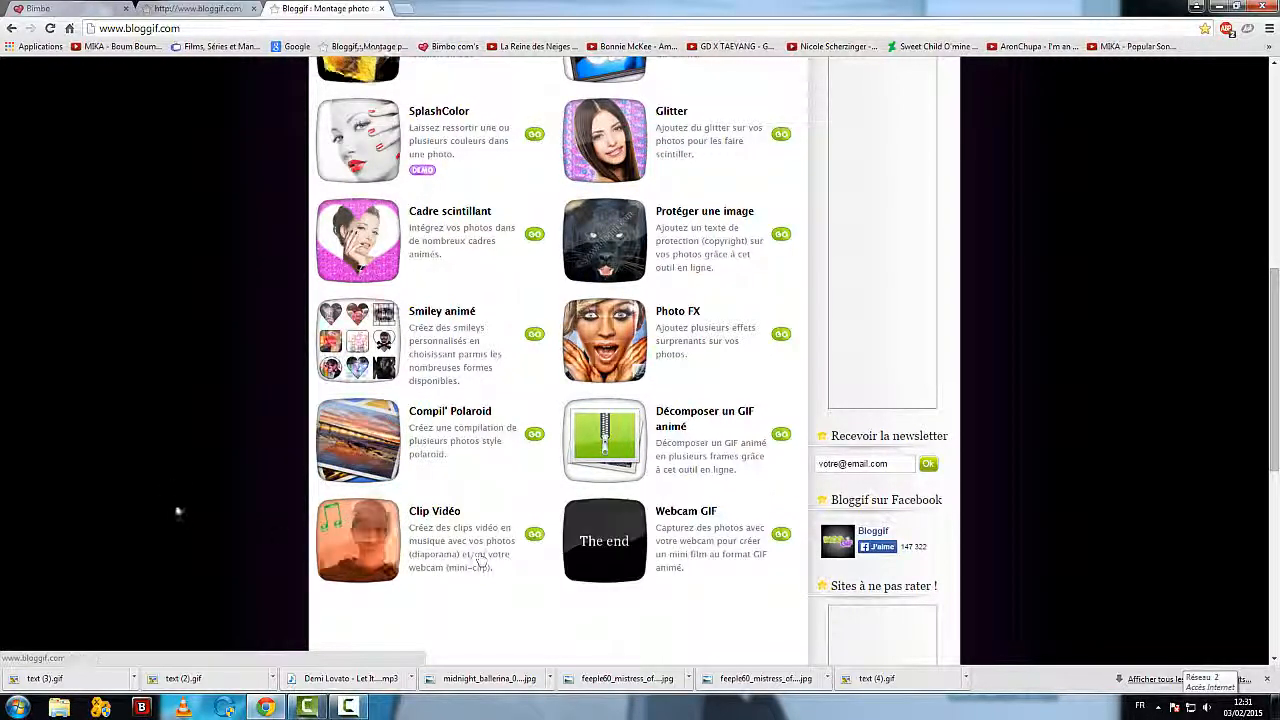
scroll(221, 452, "up", 1)
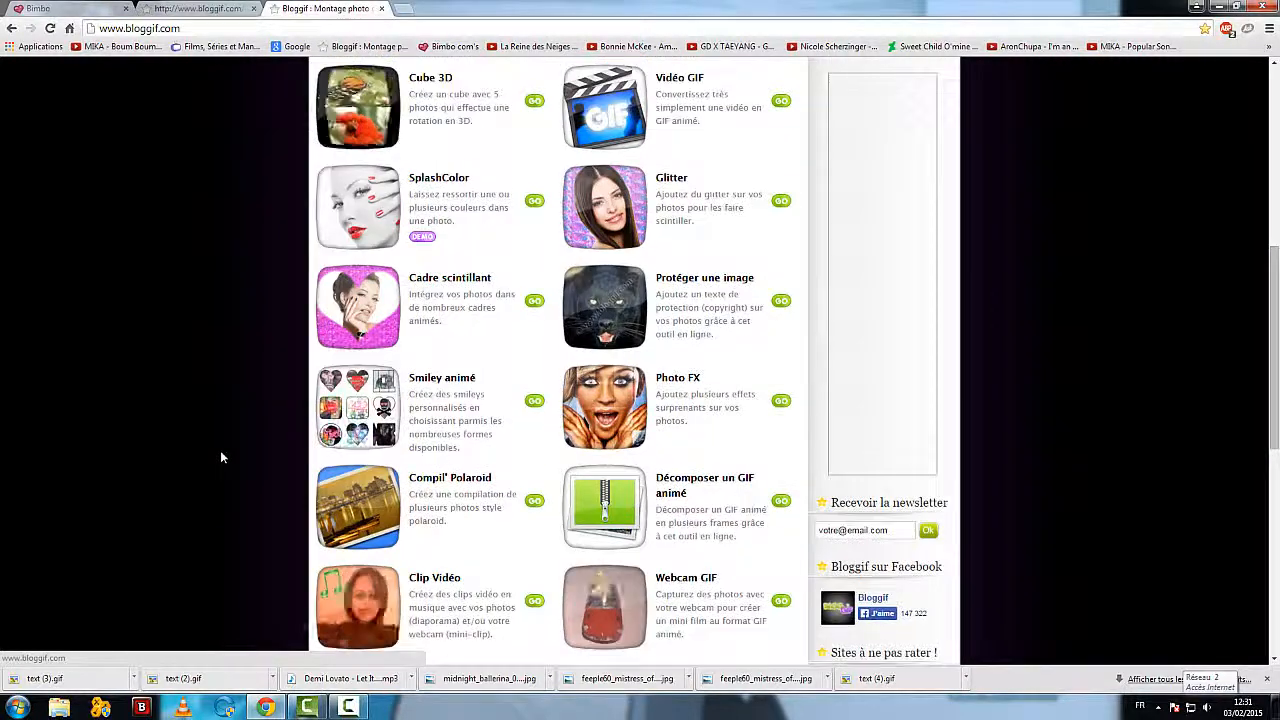
scroll(476, 440, "up", 3)
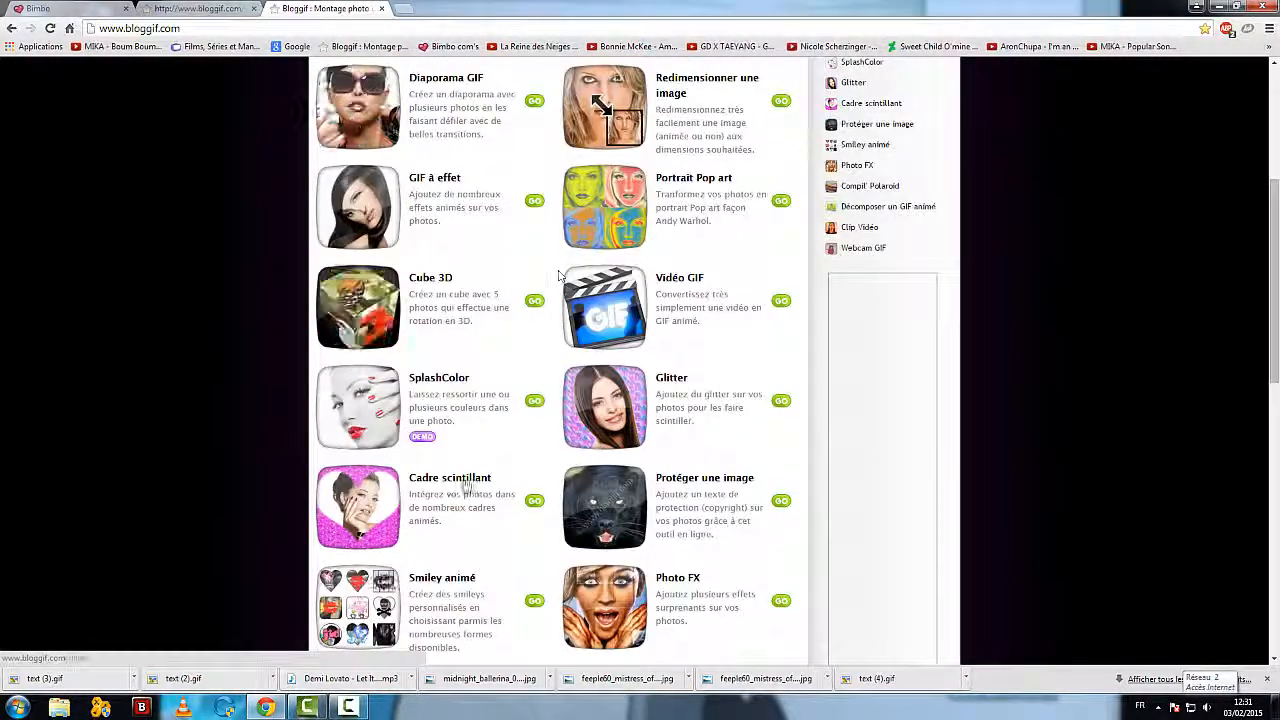
Step: Open the bookmarked YouTube video "La Reine des Neiges - Libérée, délivrée" in a new browser tab and pause it
scroll(243, 443, "up", 3)
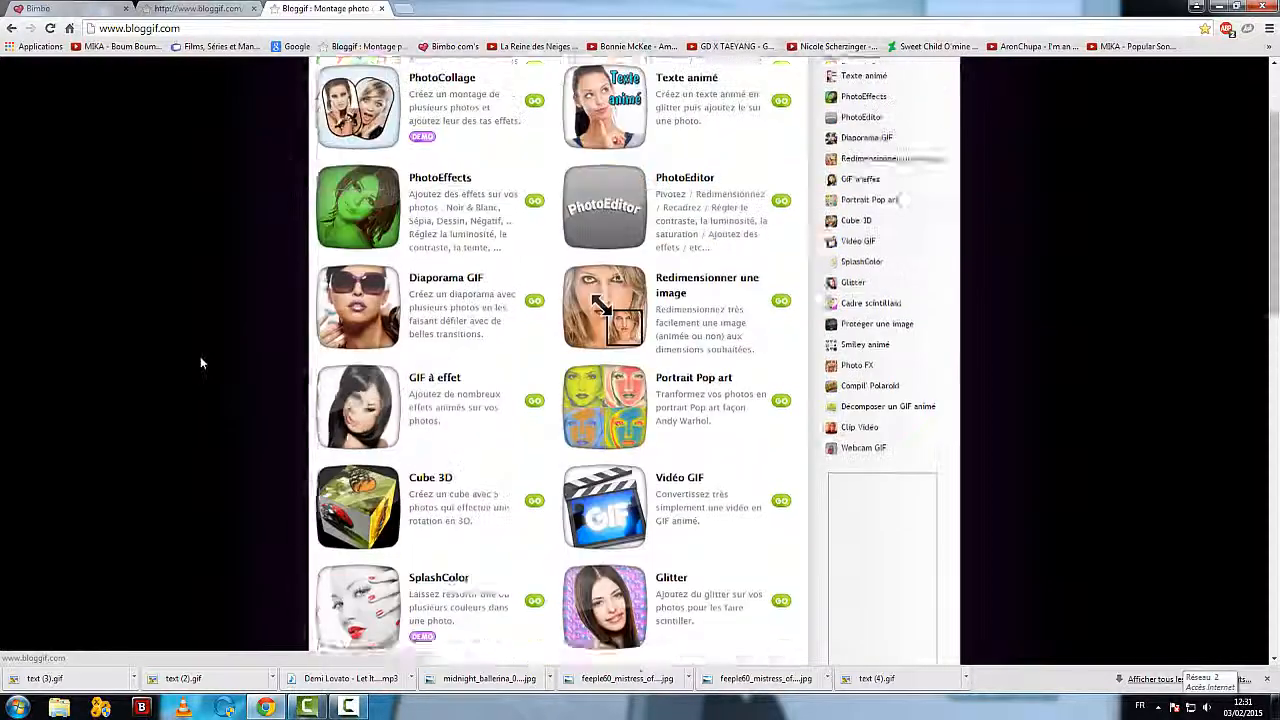
scroll(200, 363, "up", 1)
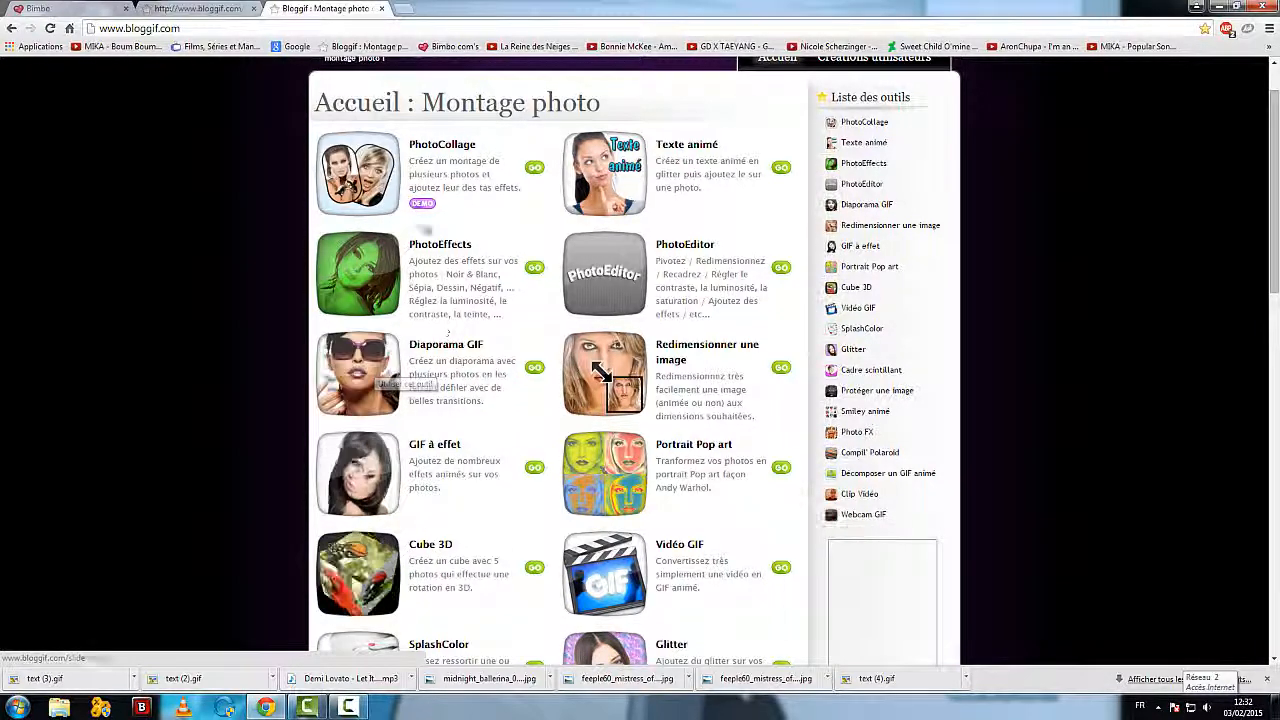
left_click(404, 8)
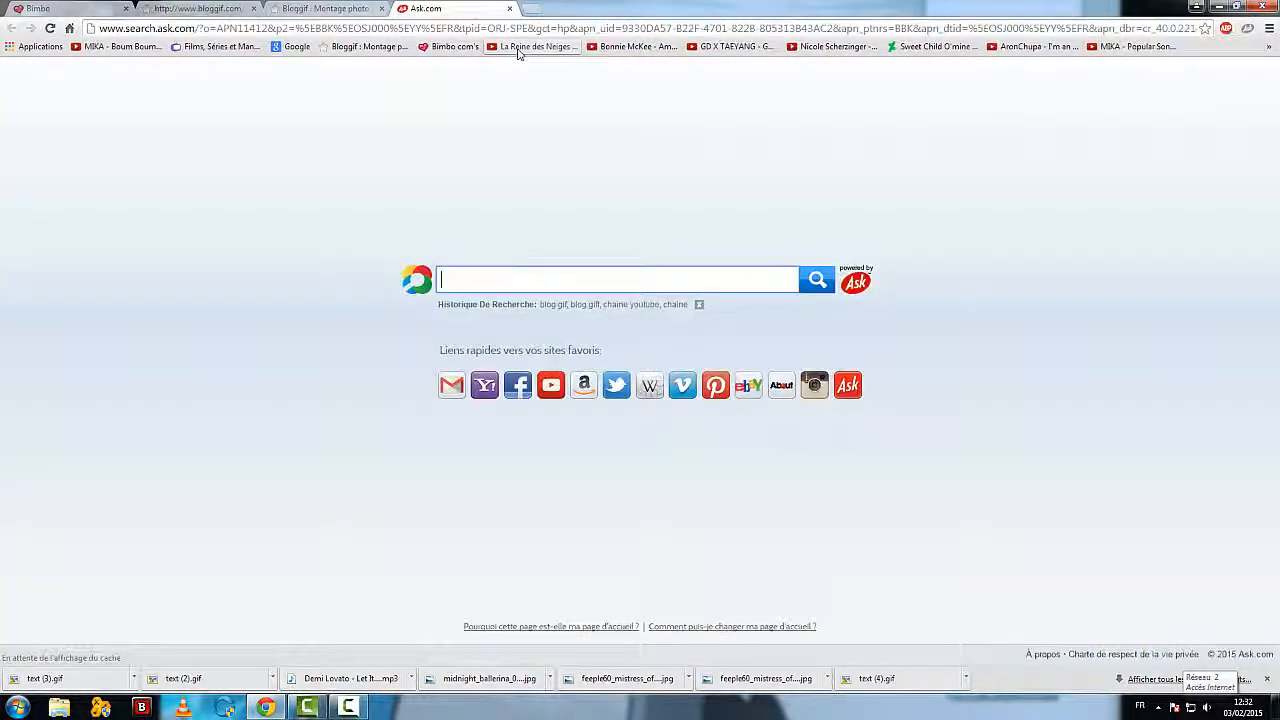
left_click(518, 47)
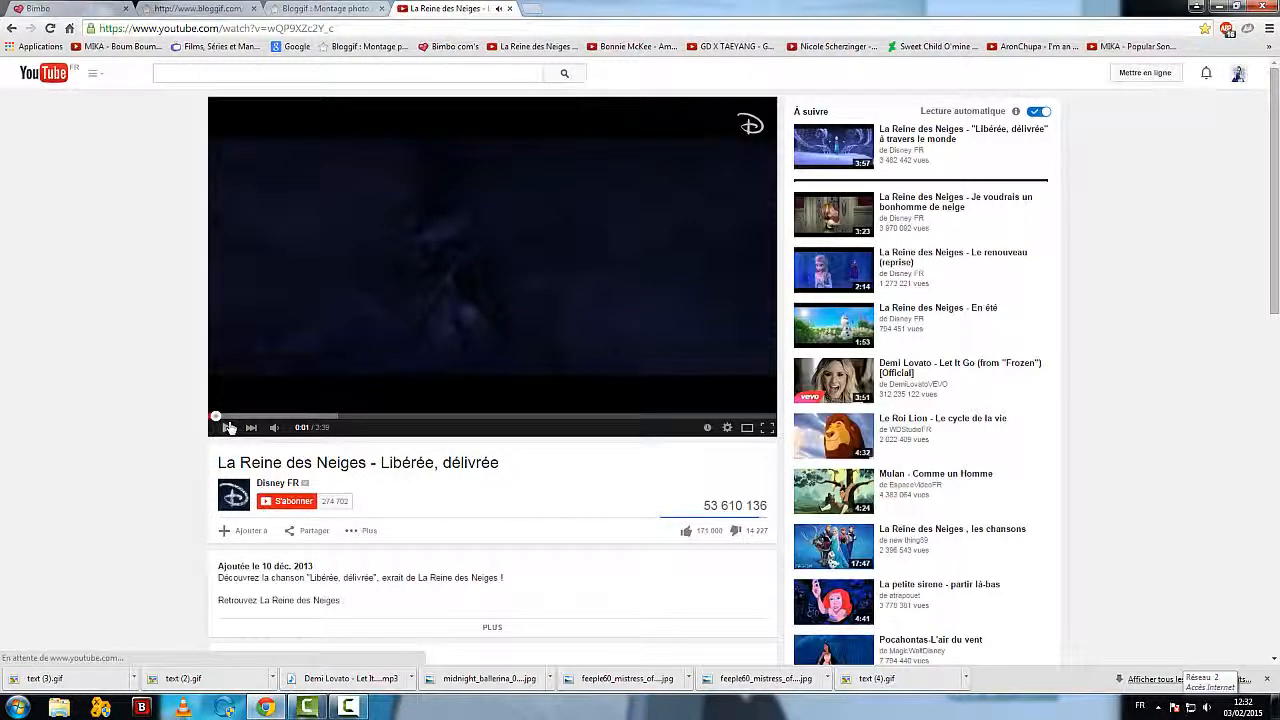
left_click(227, 427)
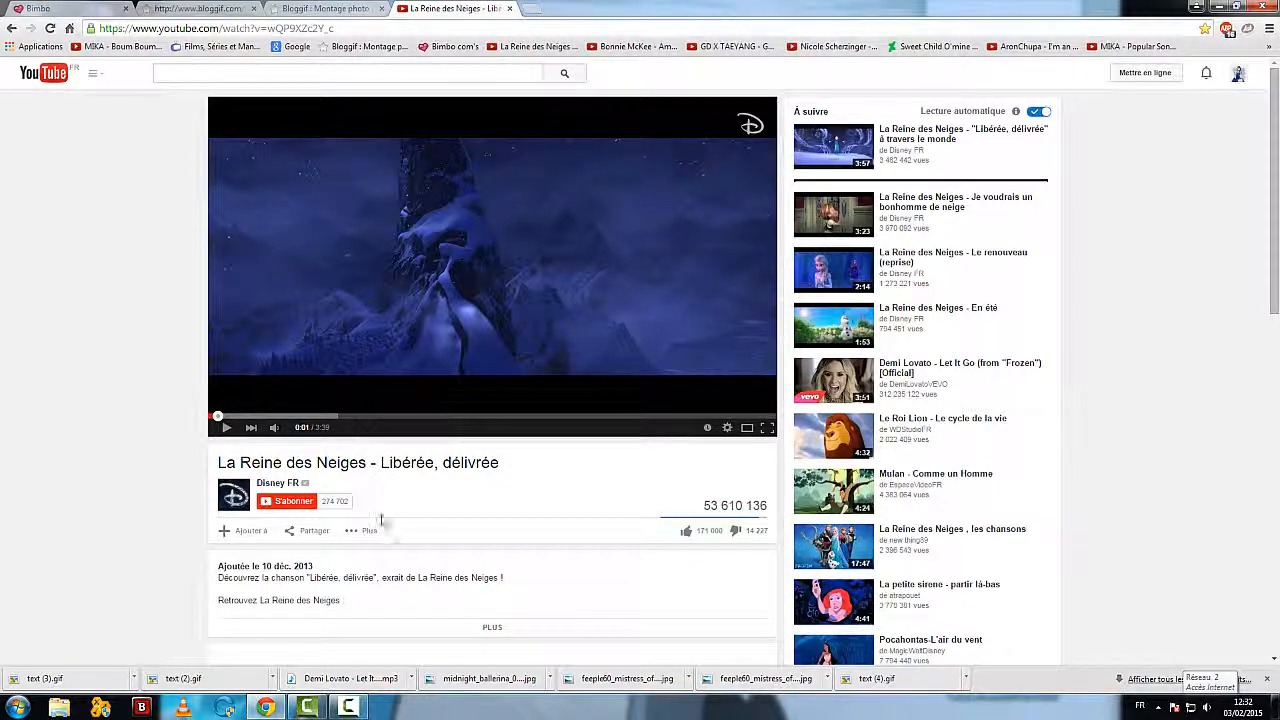
Step: Display the sharing options of the "Libérée, délivrée" video and copy its iframe embed code
scroll(370, 510, "down", 1)
left_click(314, 465)
scroll(103, 486, "down", 1)
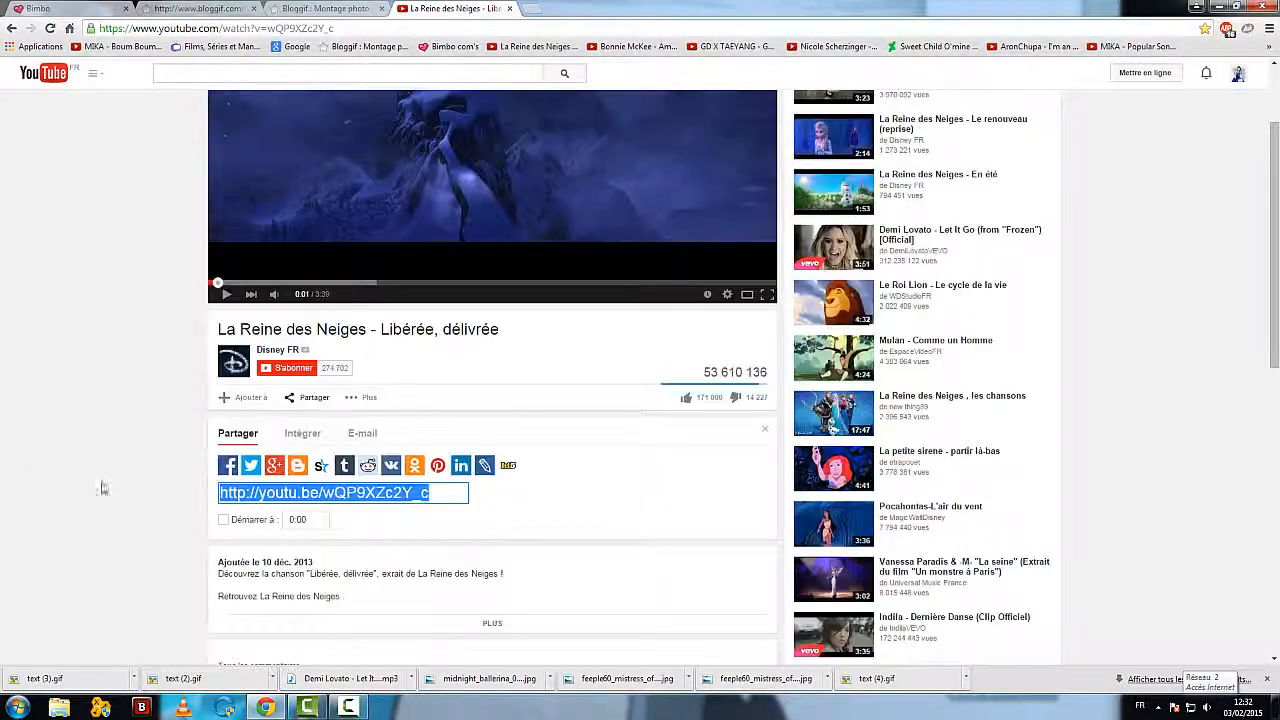
scroll(117, 491, "down", 2)
scroll(135, 489, "up", 1)
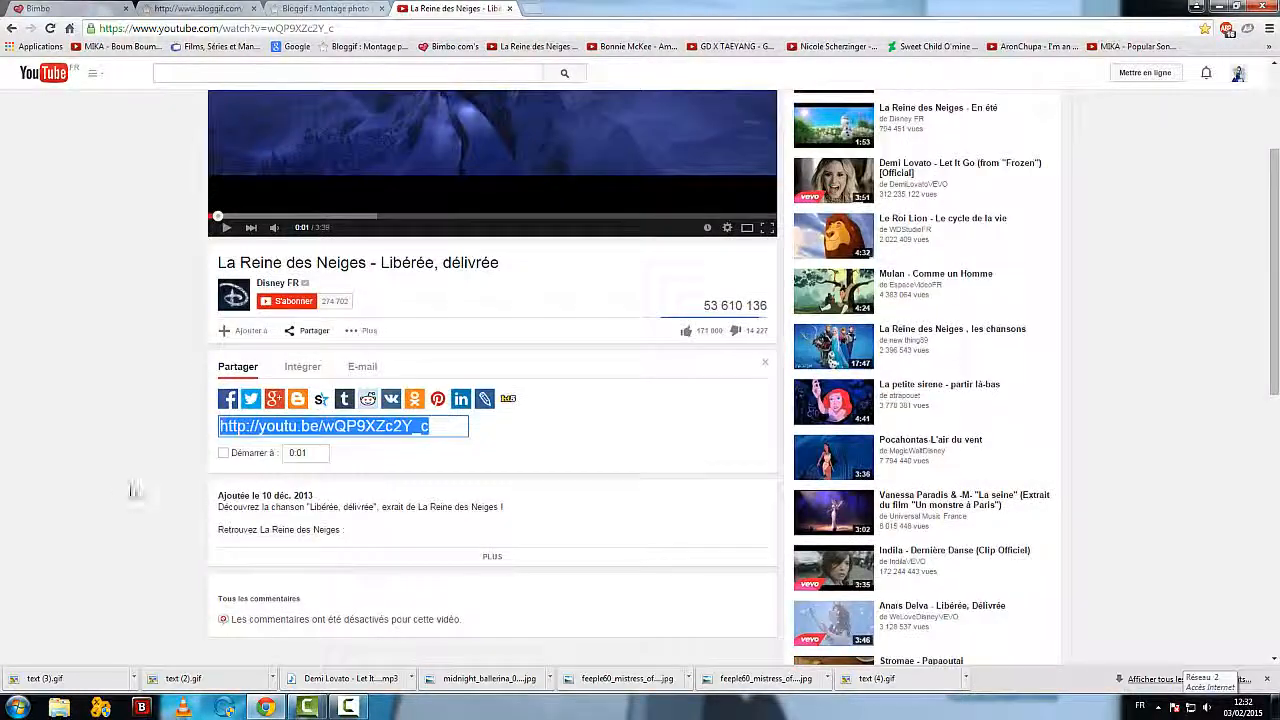
left_click(302, 367)
scroll(151, 468, "up", 1)
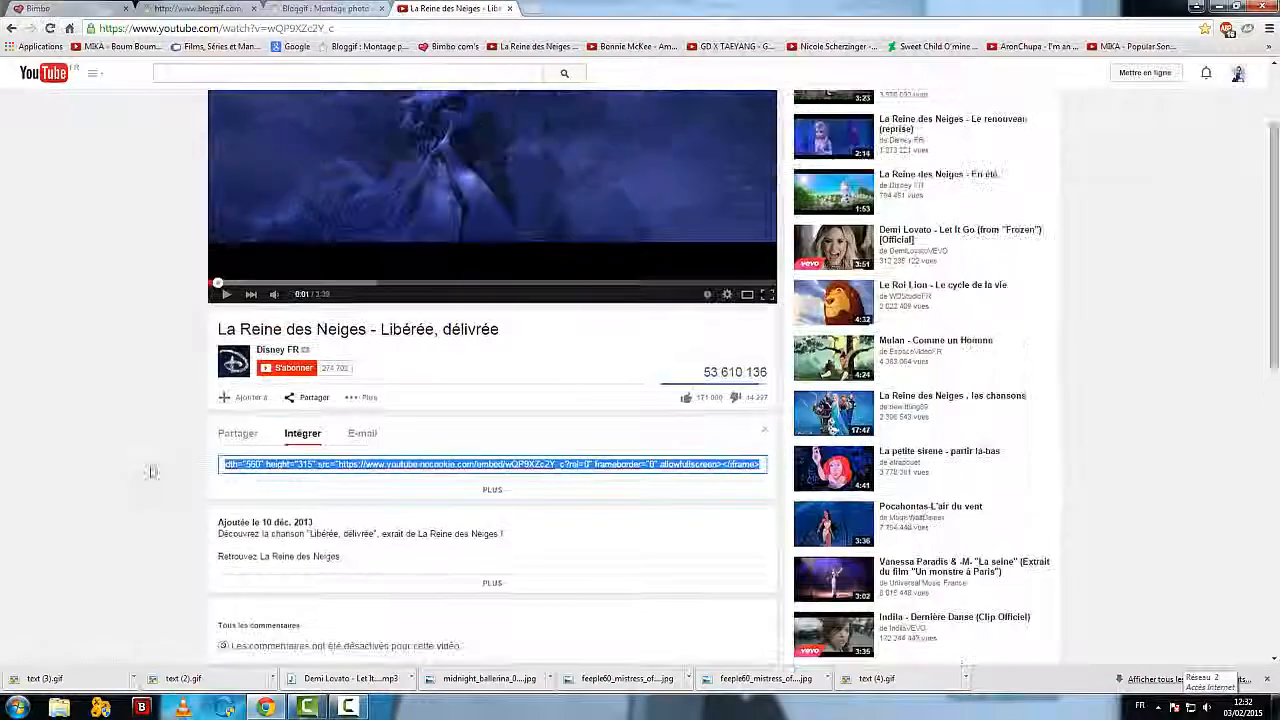
right_click(364, 467)
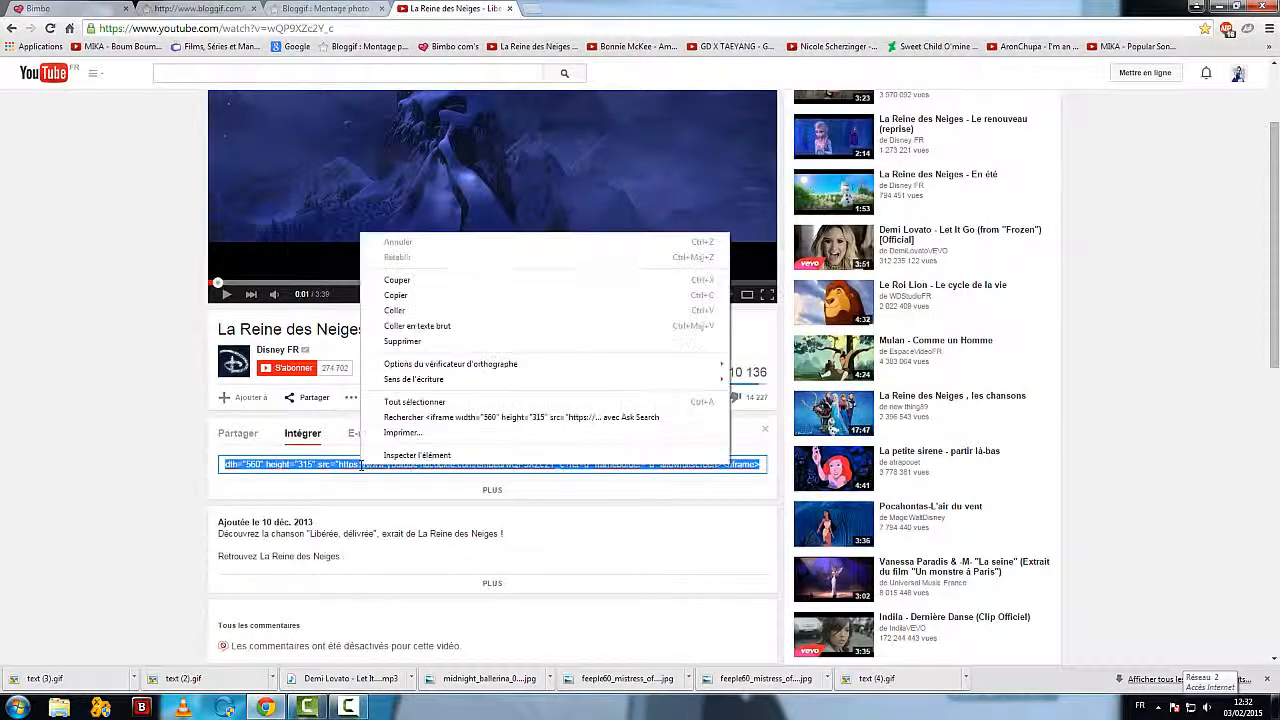
left_click(423, 297)
scroll(295, 323, "up", 2)
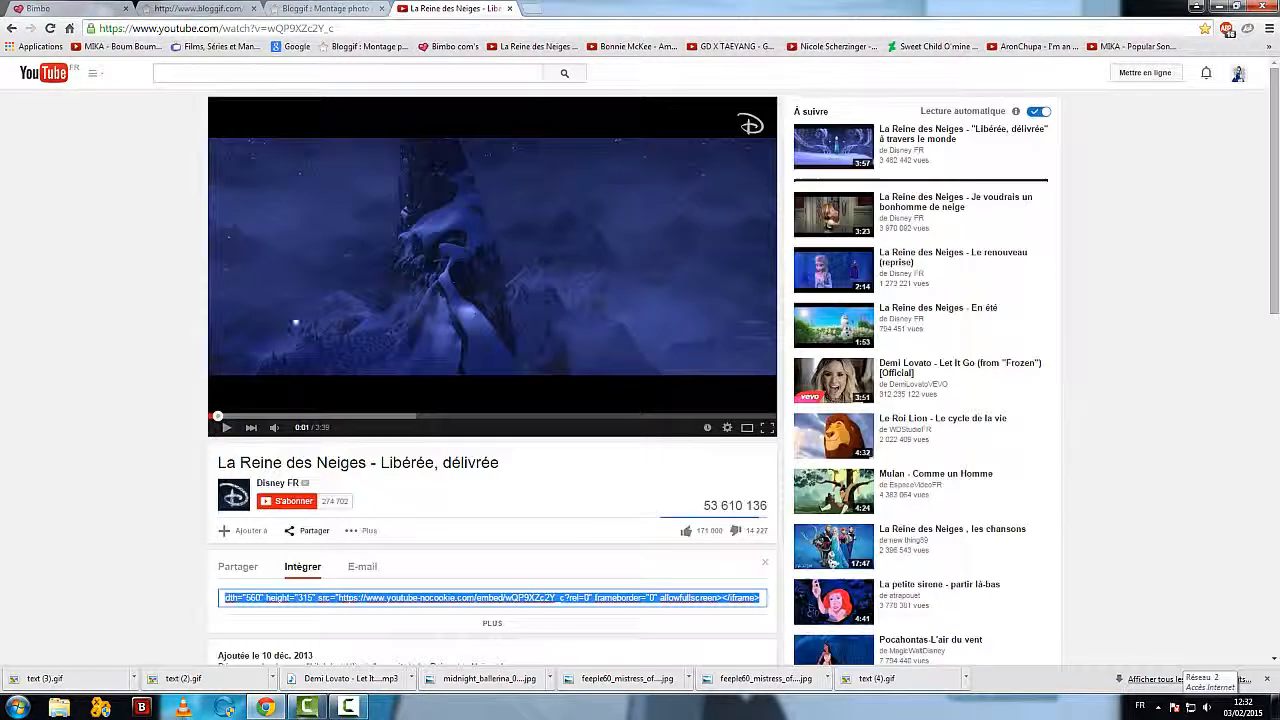
Step: Open the Ma Bimbo profile description for editing and try adding an empty line below the "À Bientôt, J'espère" text image
left_click(85, 9)
scroll(423, 440, "down", 3)
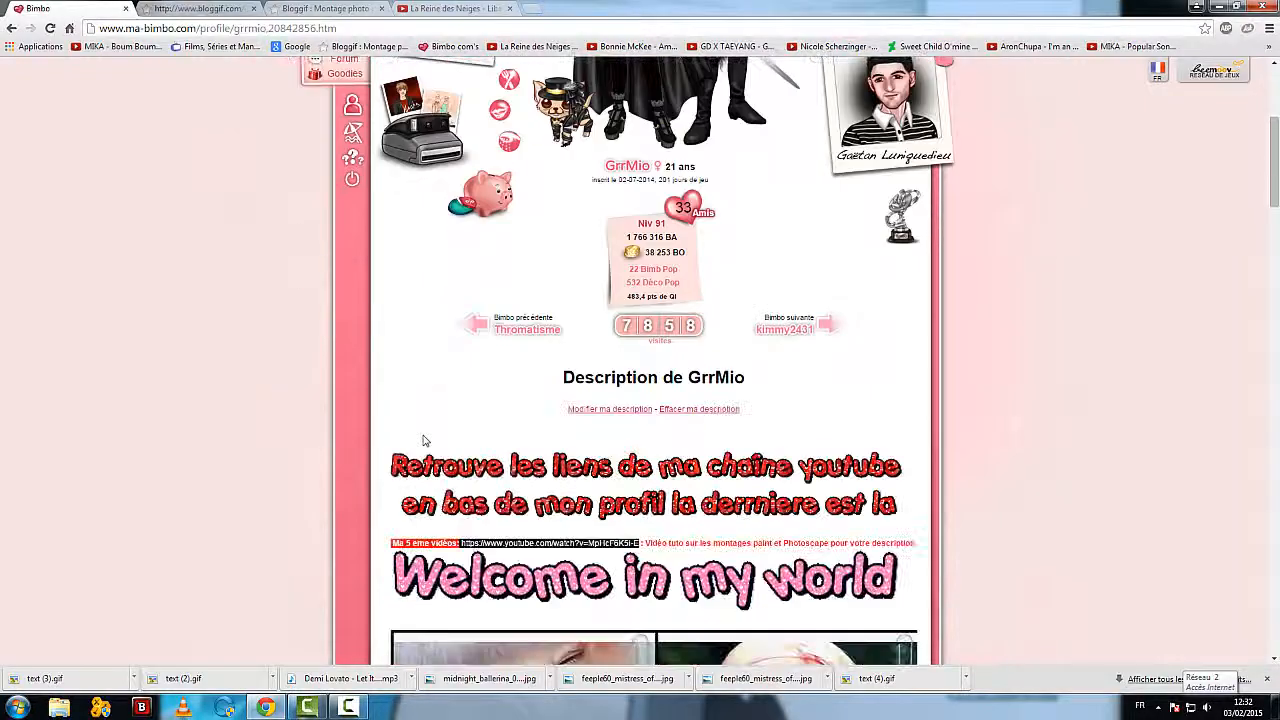
left_click(570, 409)
scroll(706, 557, "down", 10)
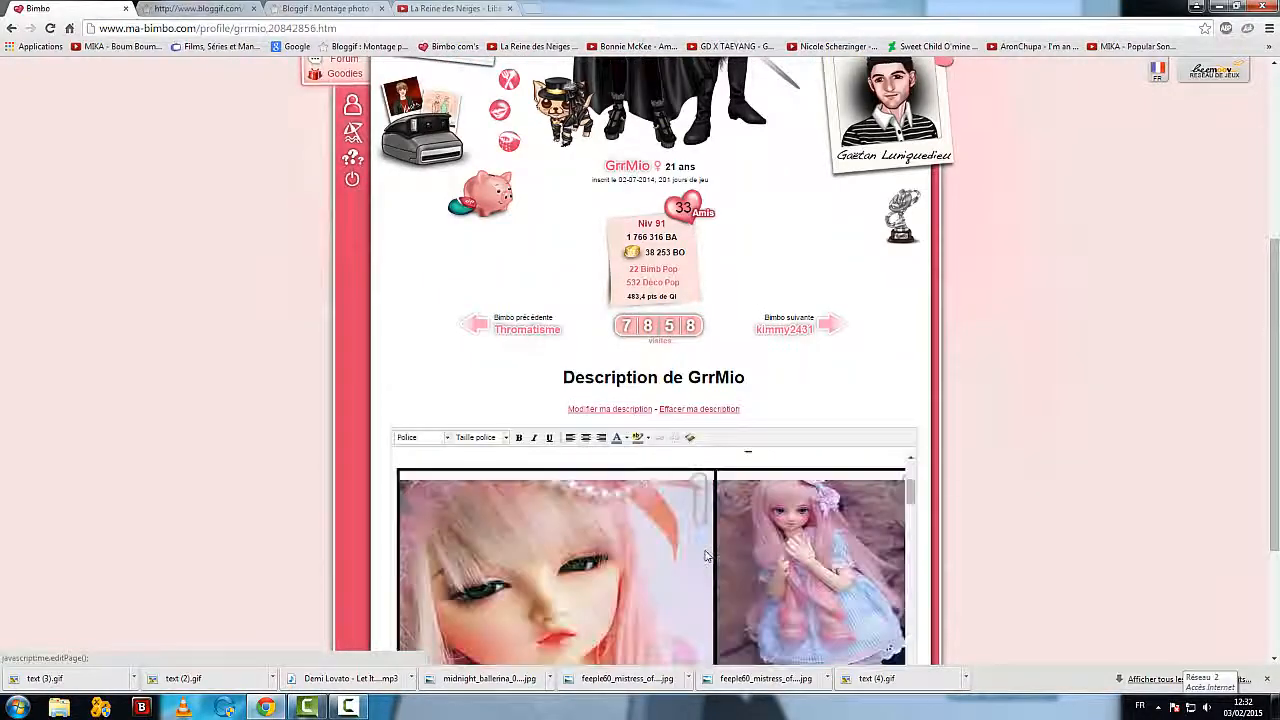
scroll(706, 557, "down", 10)
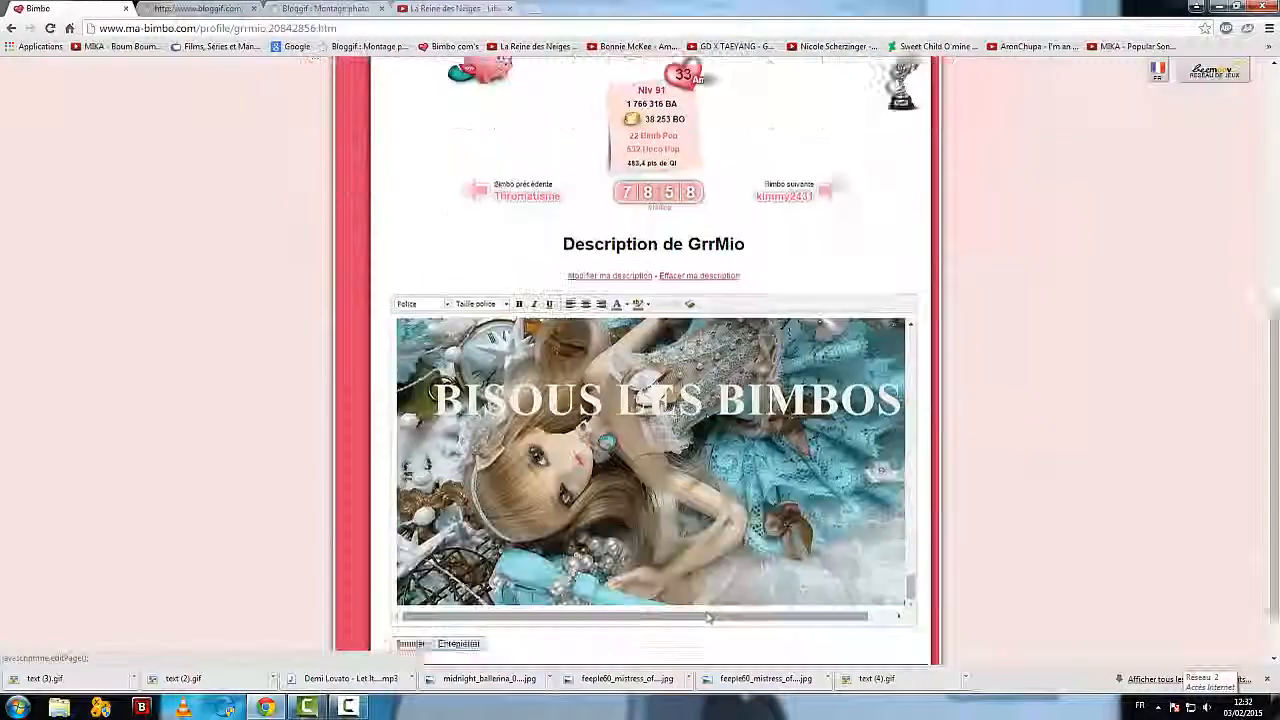
scroll(880, 472, "up", 3)
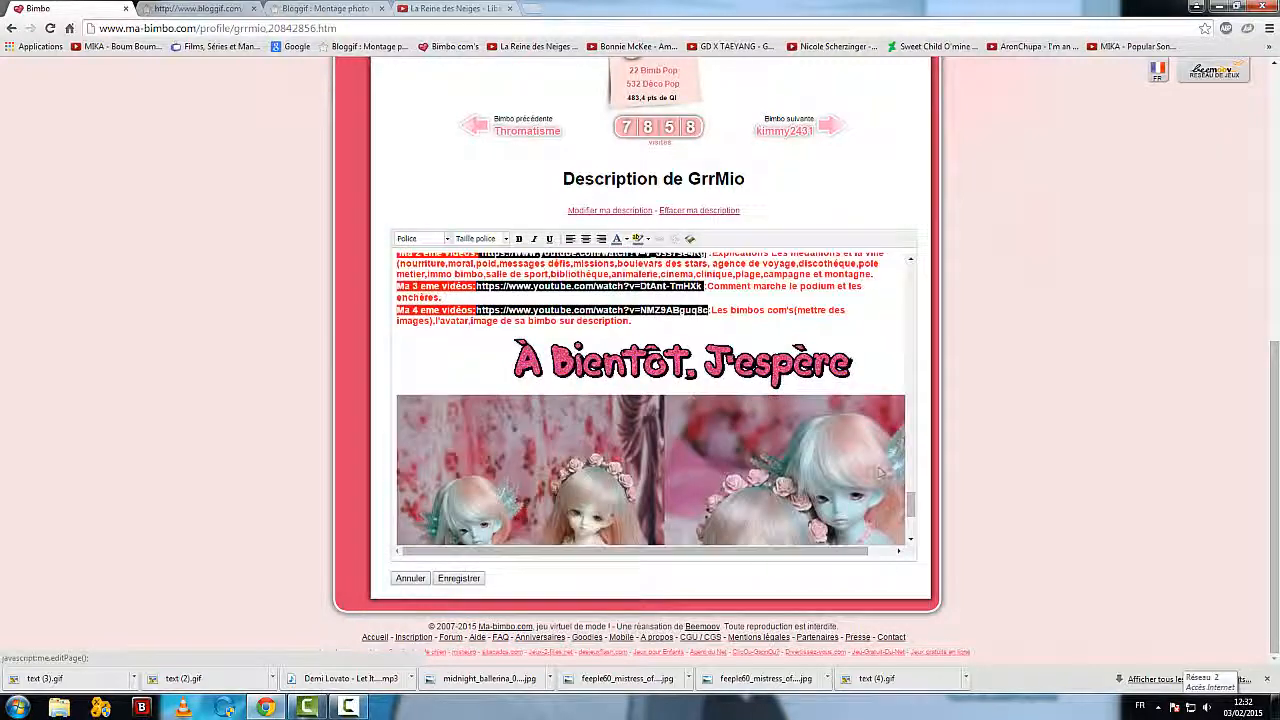
left_click(884, 365)
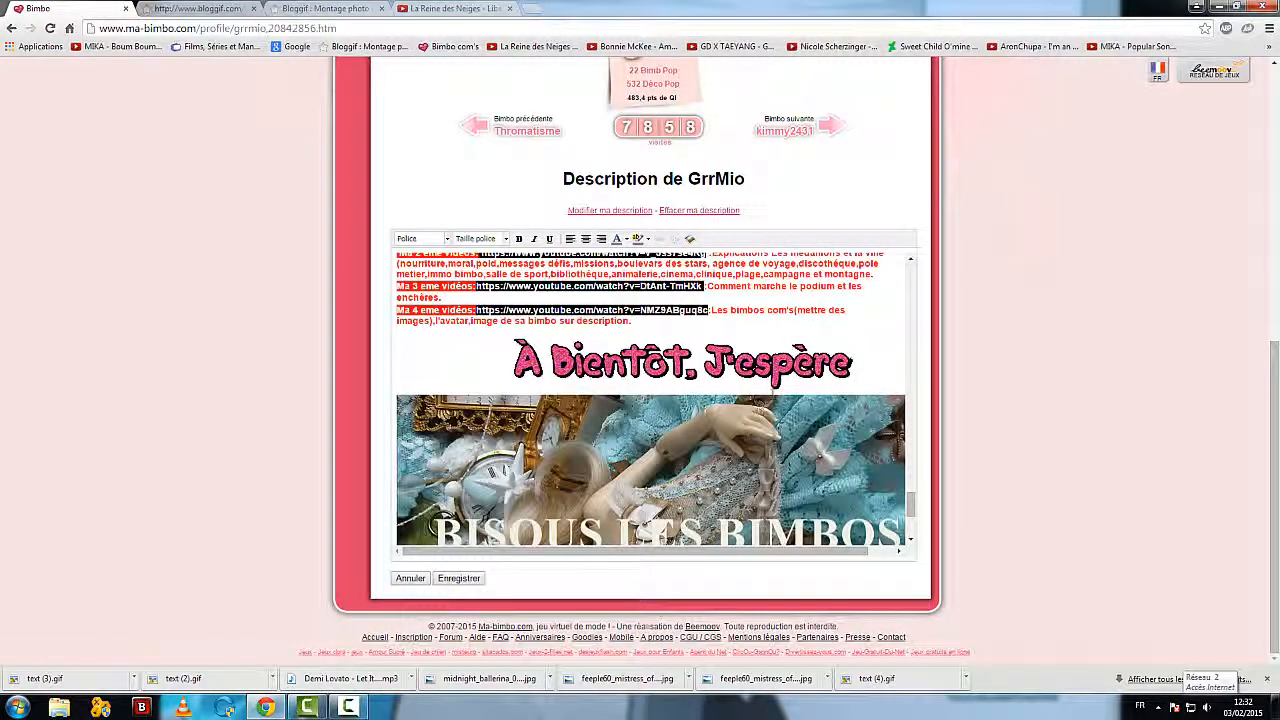
key("Return")
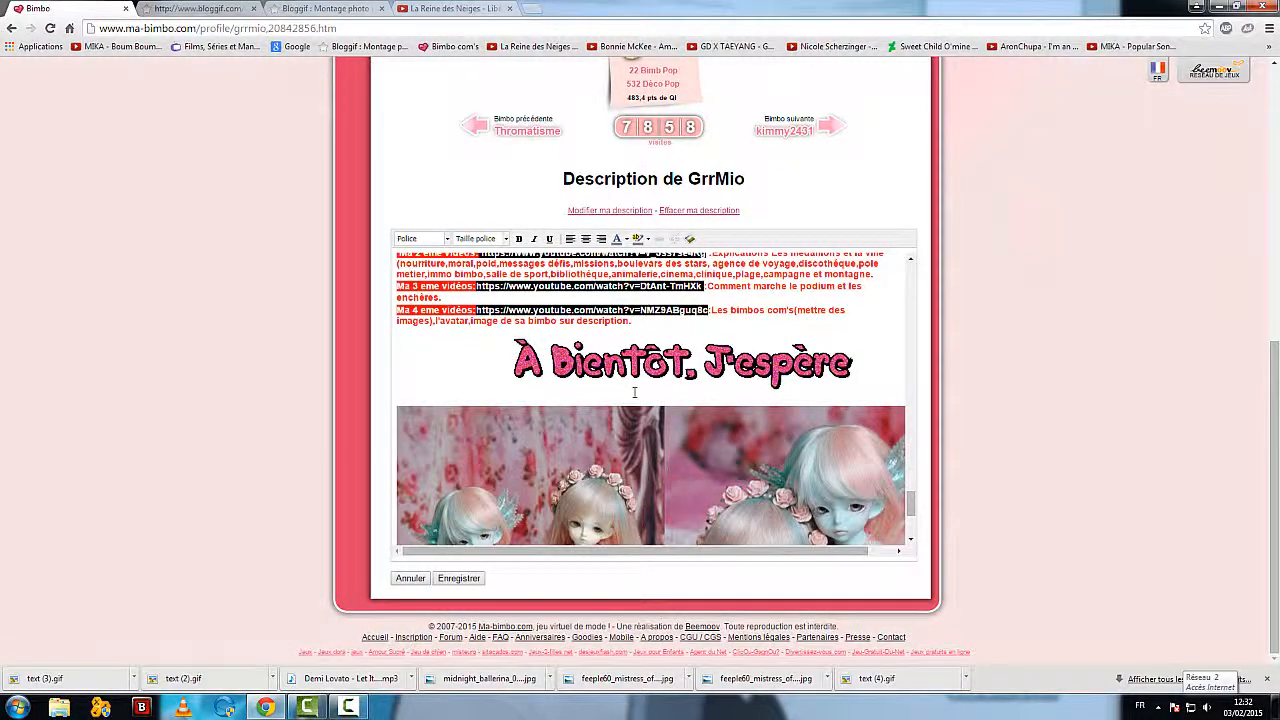
scroll(214, 321, "up", 5)
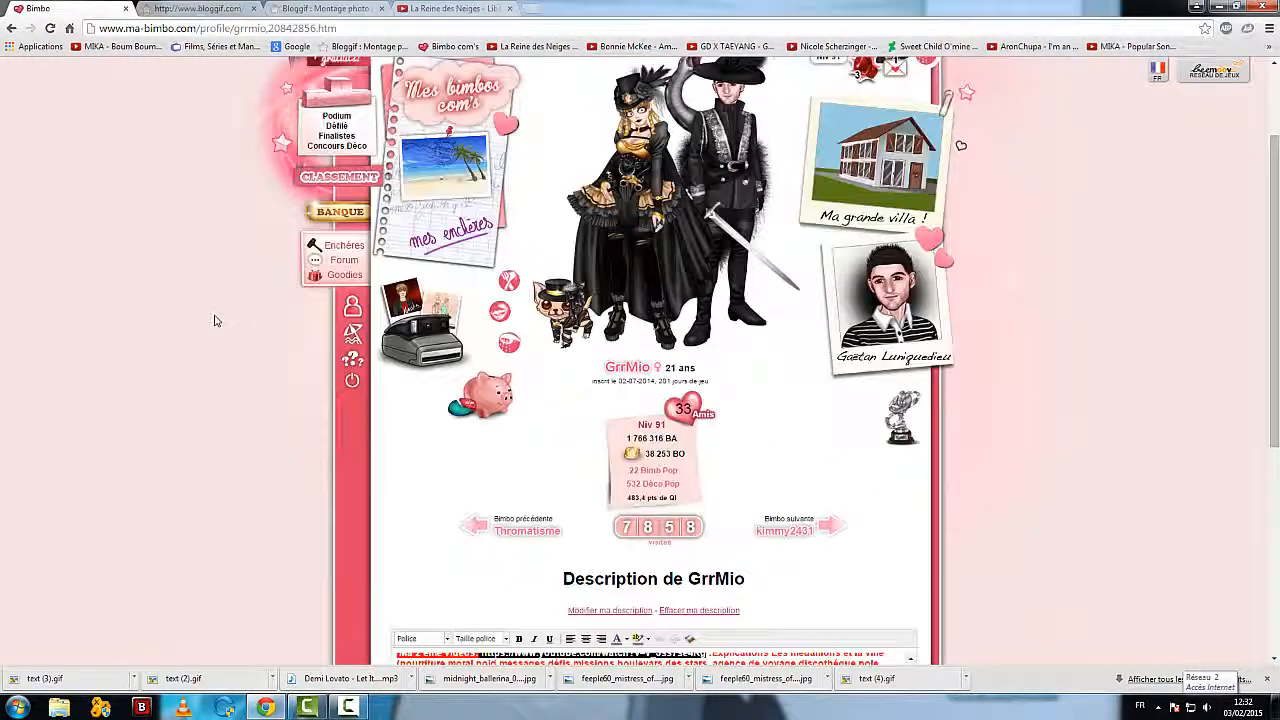
Step: Open the profile's bimbo com's and go to the player who posted the snowman picture
left_click(387, 136)
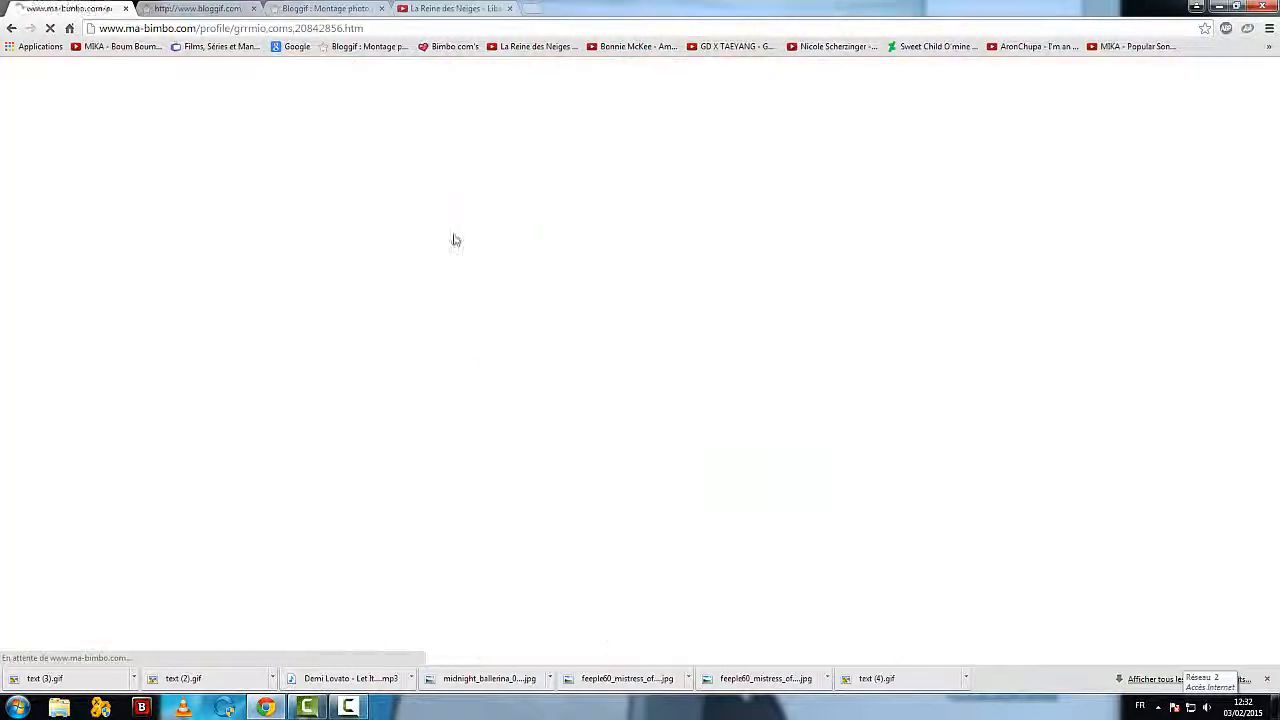
scroll(470, 427, "down", 7)
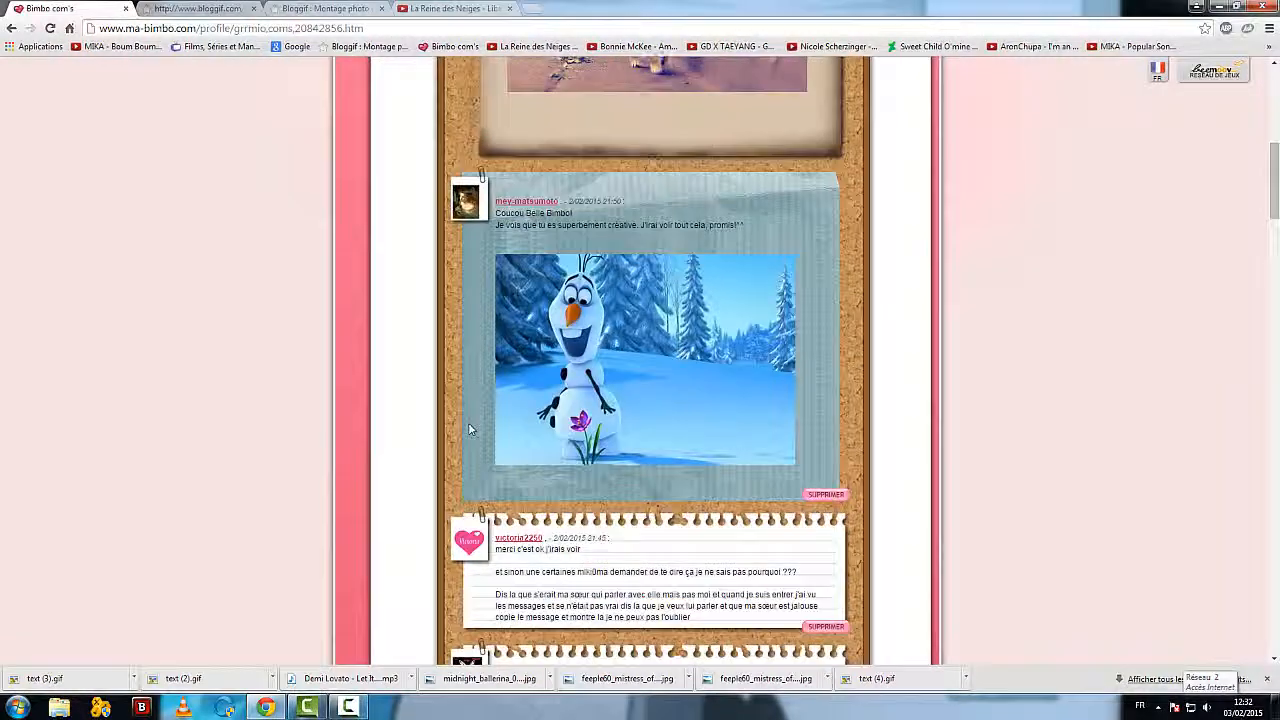
left_click(508, 203)
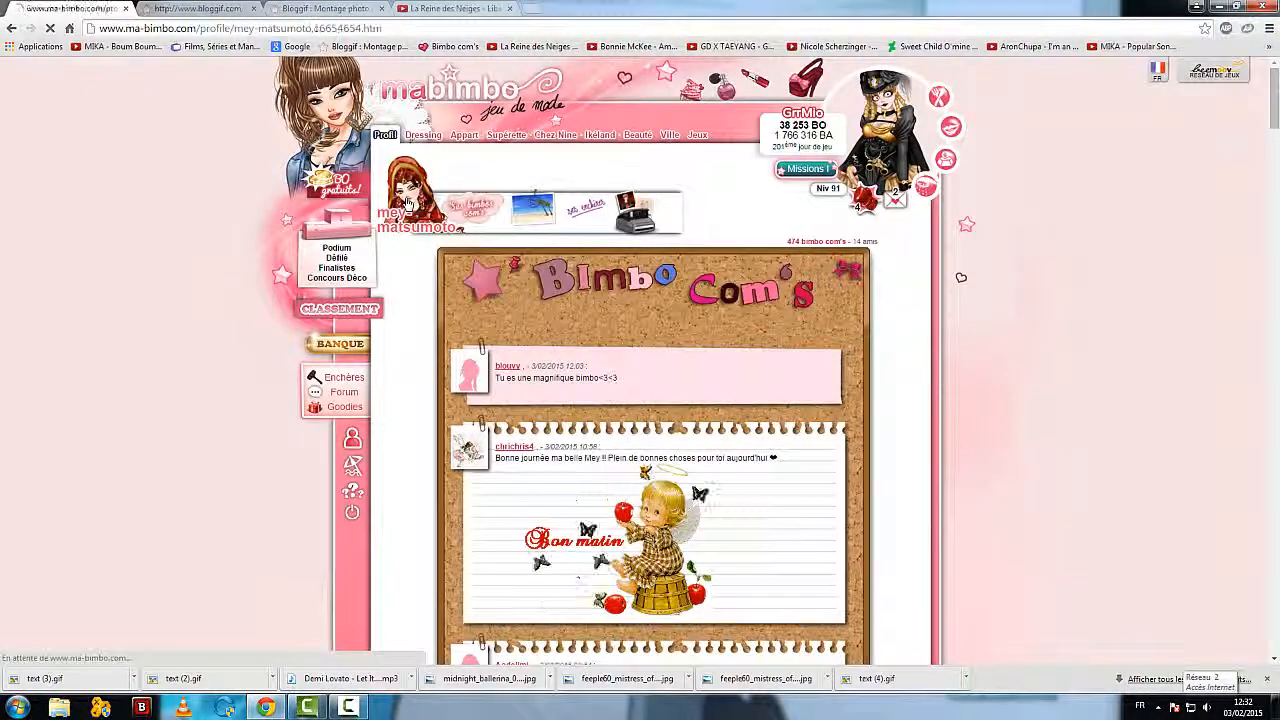
Step: Look through that player's profile description for an embedded YouTube video and pause its playback
scroll(533, 444, "down", 12)
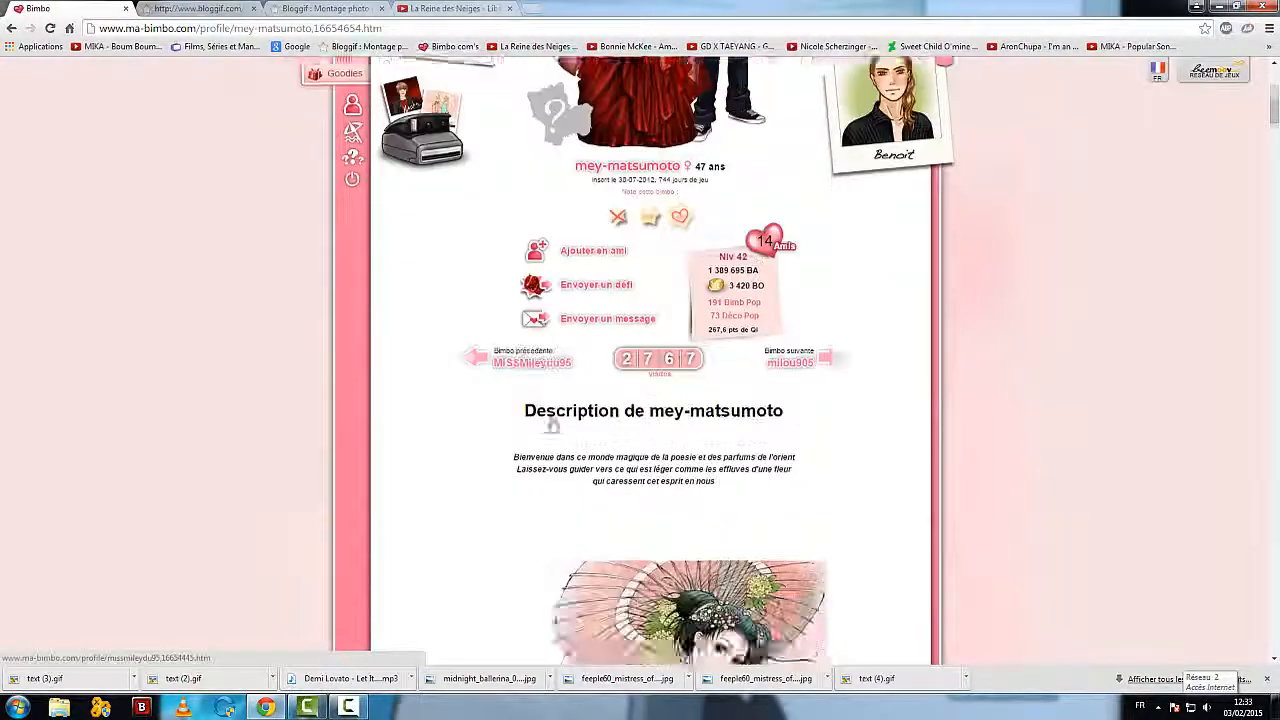
scroll(550, 414, "down", 15)
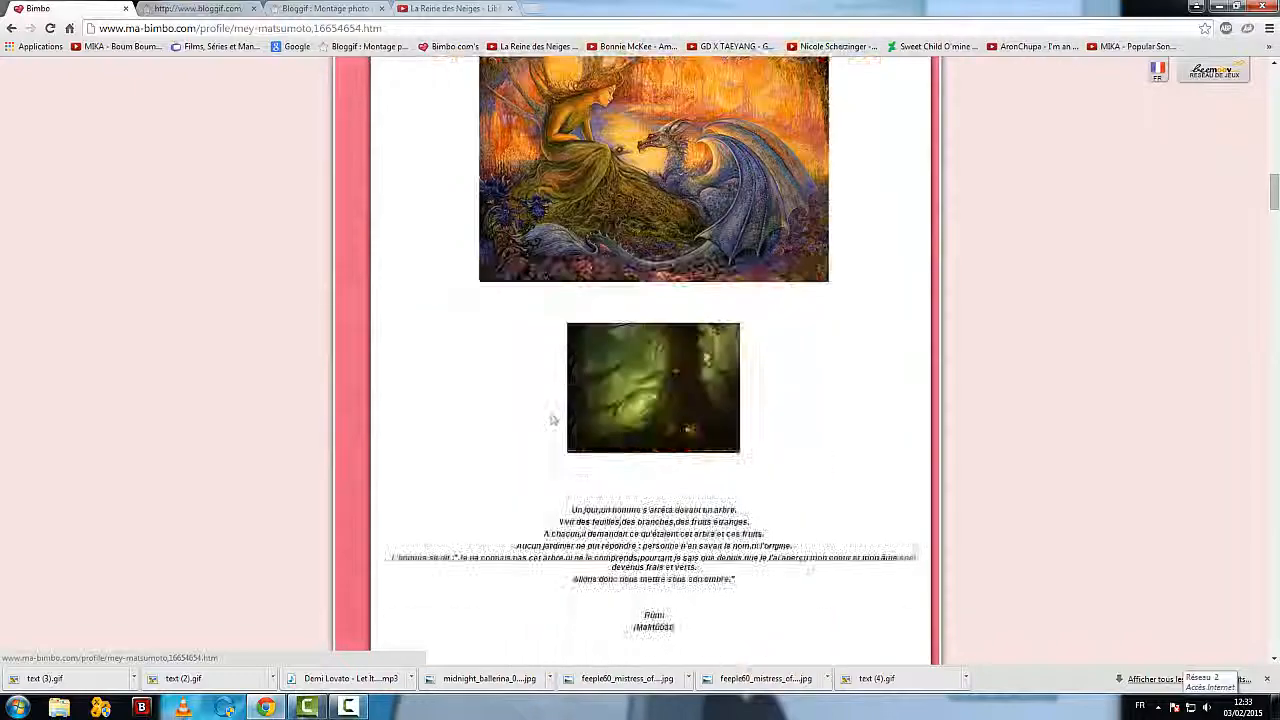
scroll(552, 420, "down", 8)
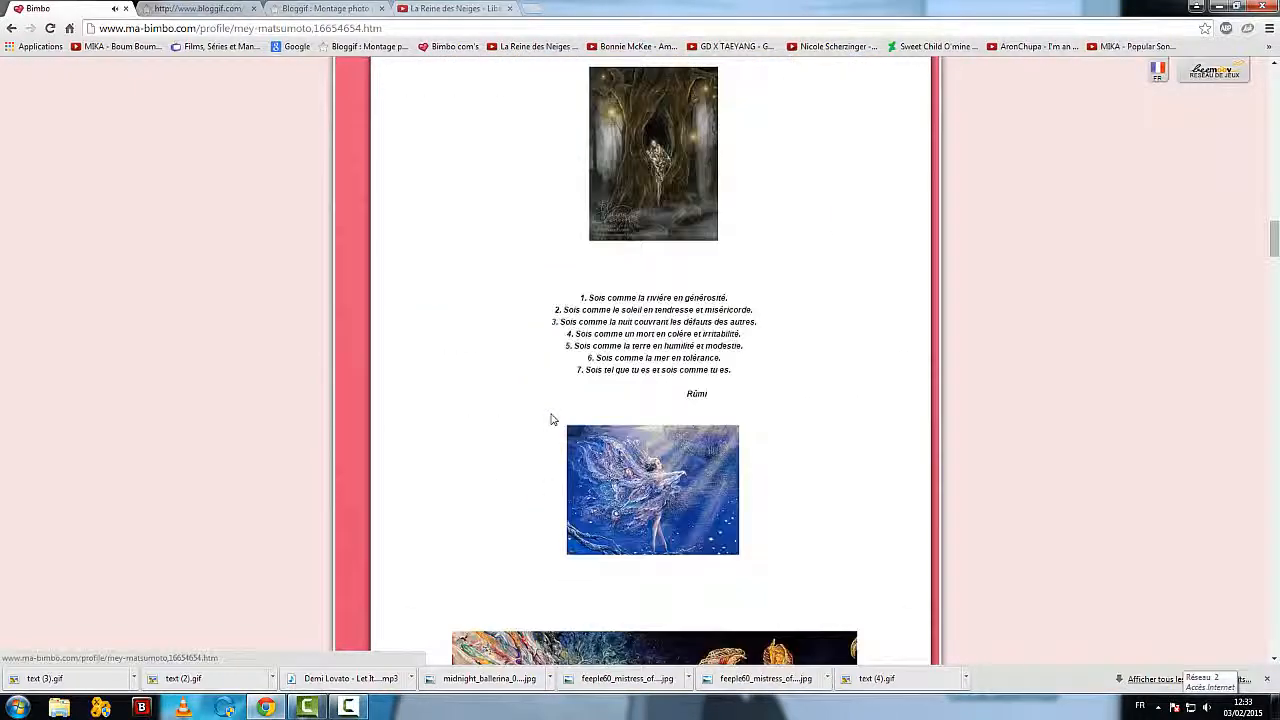
scroll(551, 420, "down", 2)
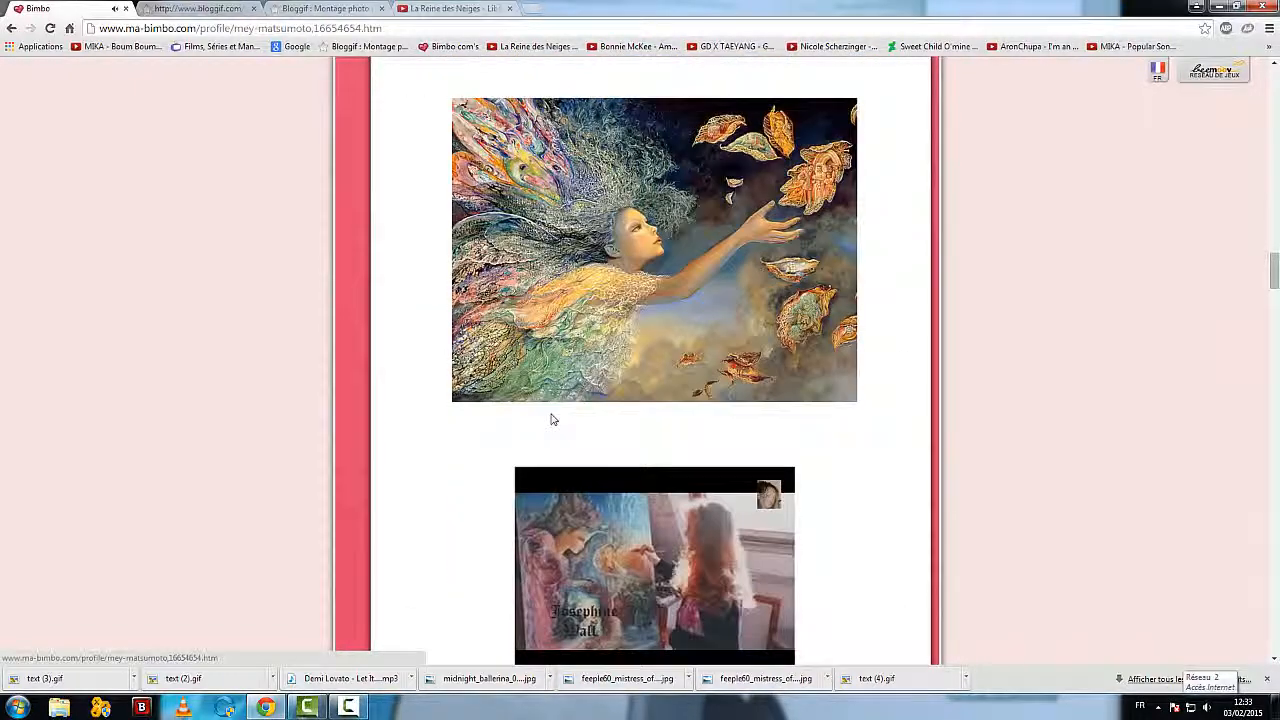
scroll(551, 420, "down", 2)
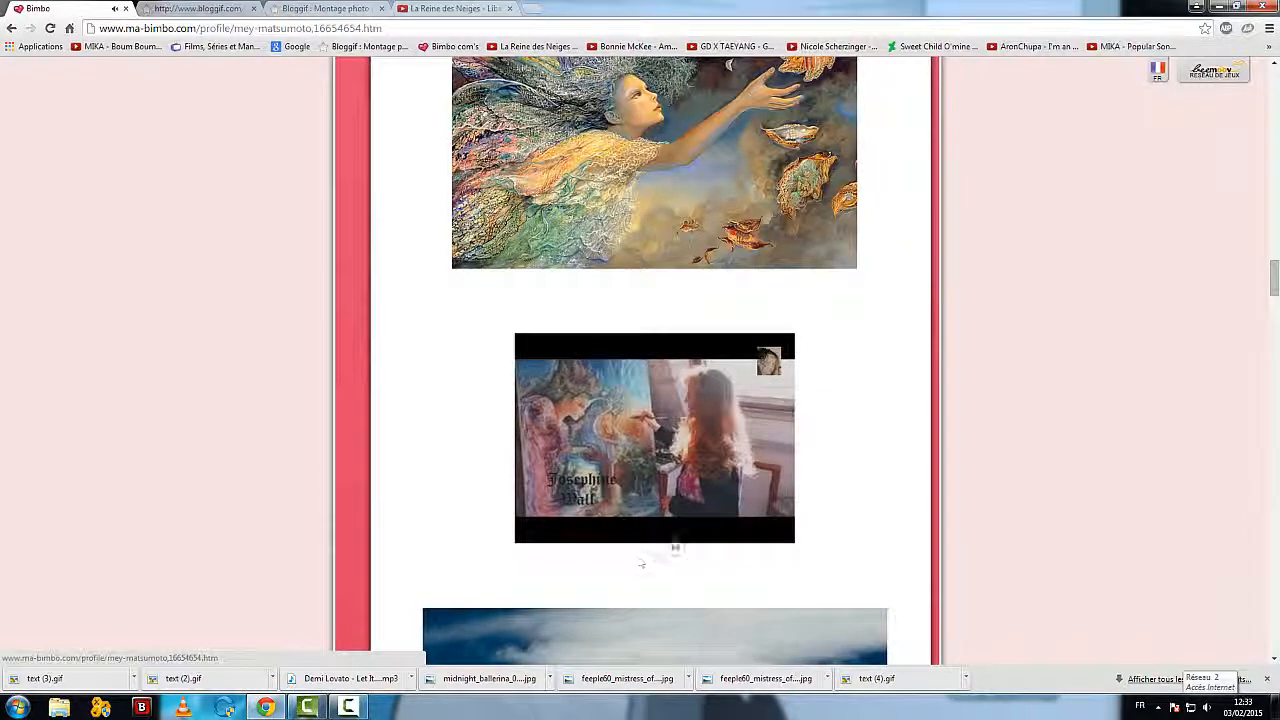
left_click(533, 535)
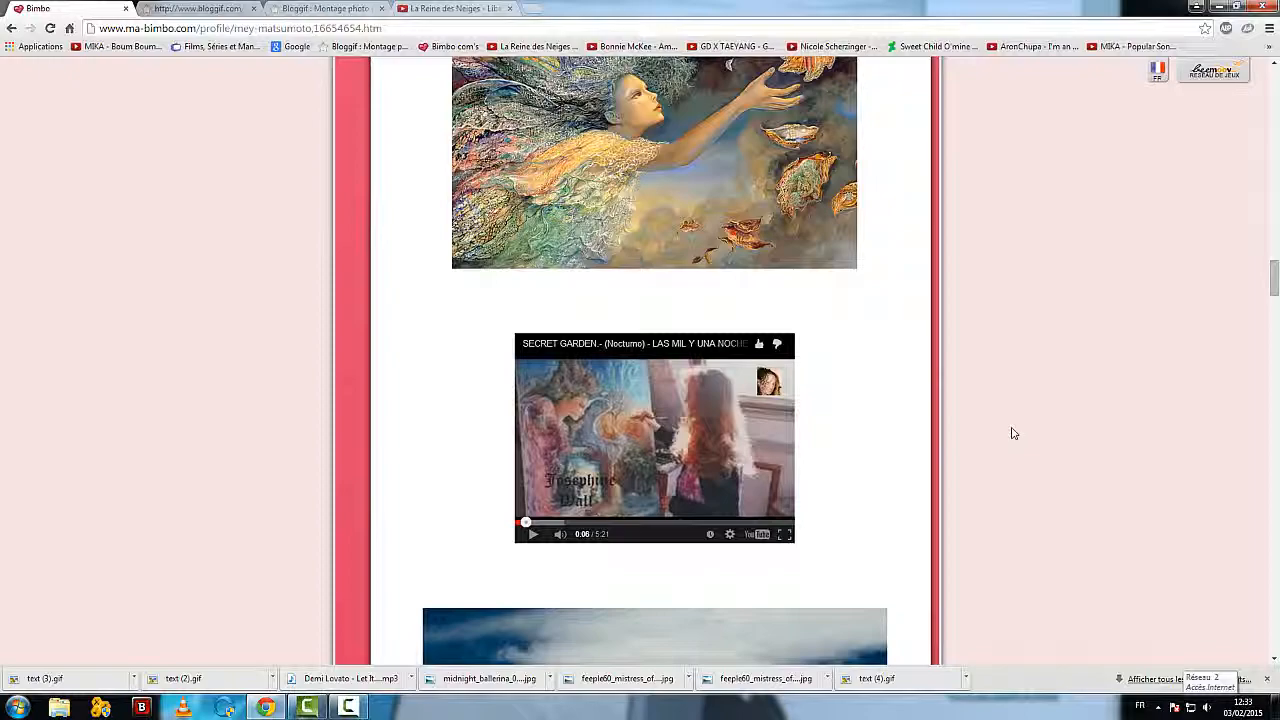
scroll(946, 434, "up", 10)
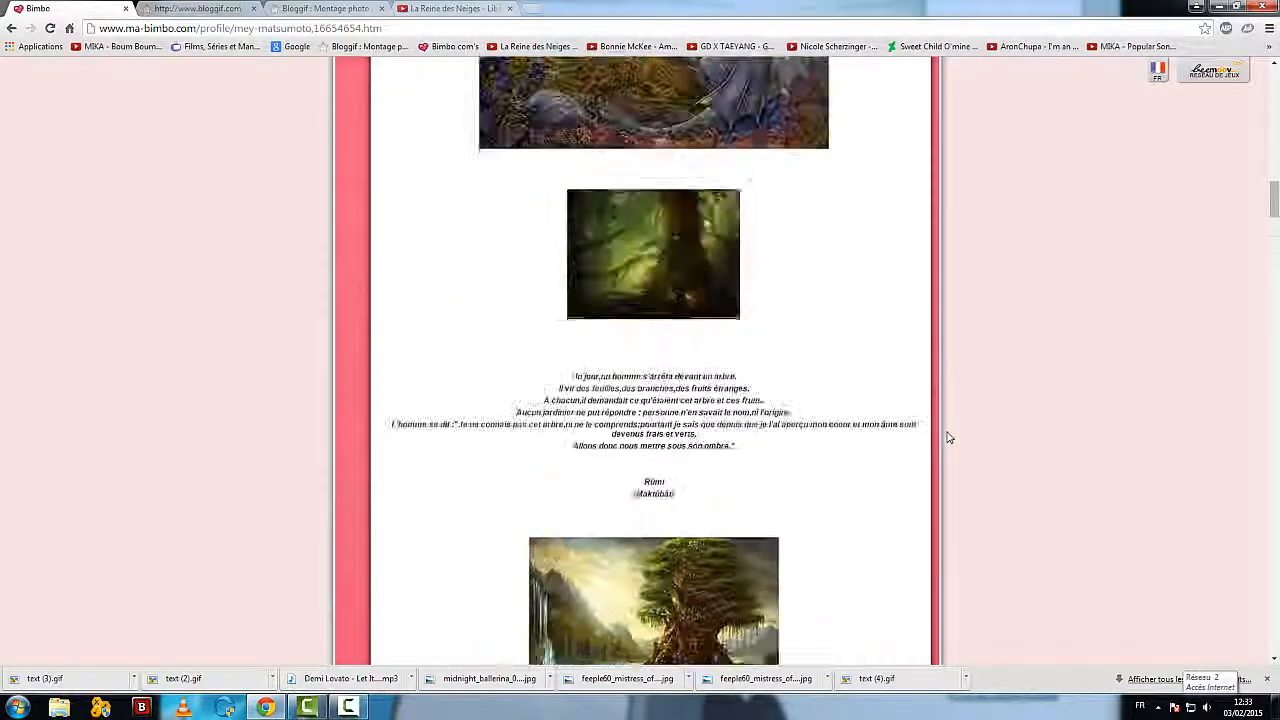
scroll(948, 437, "up", 15)
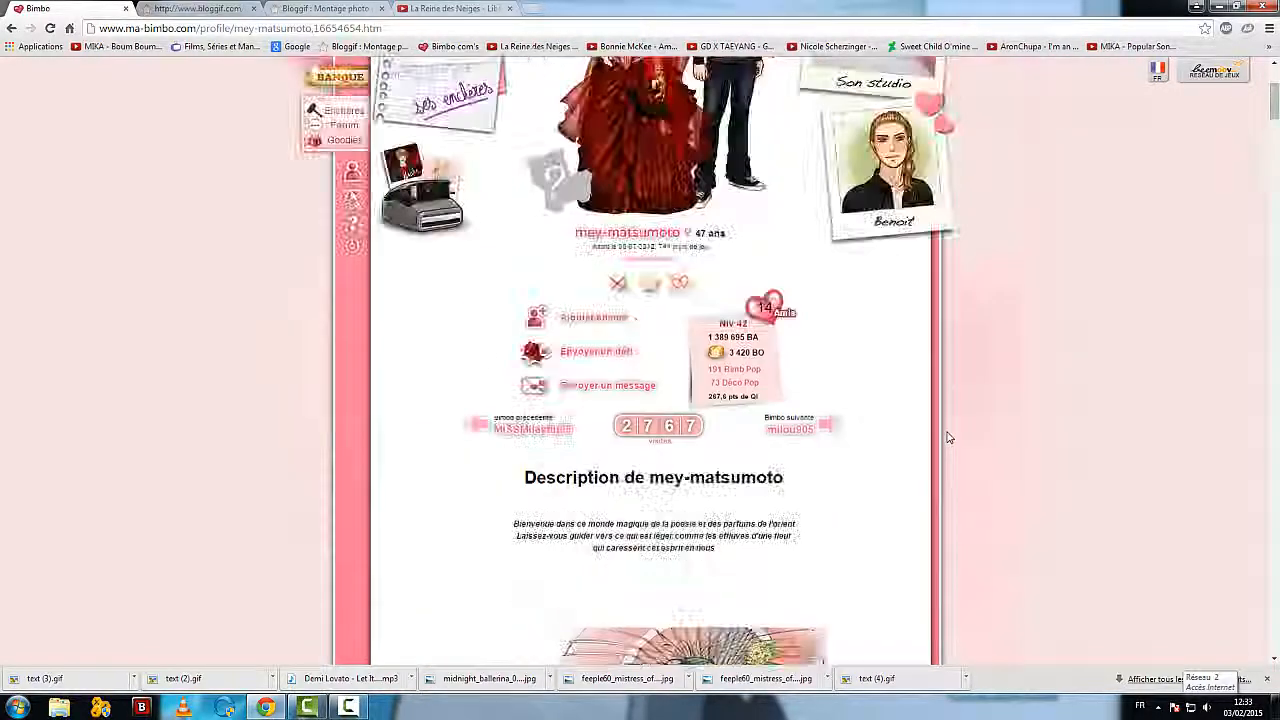
scroll(948, 437, "up", 3)
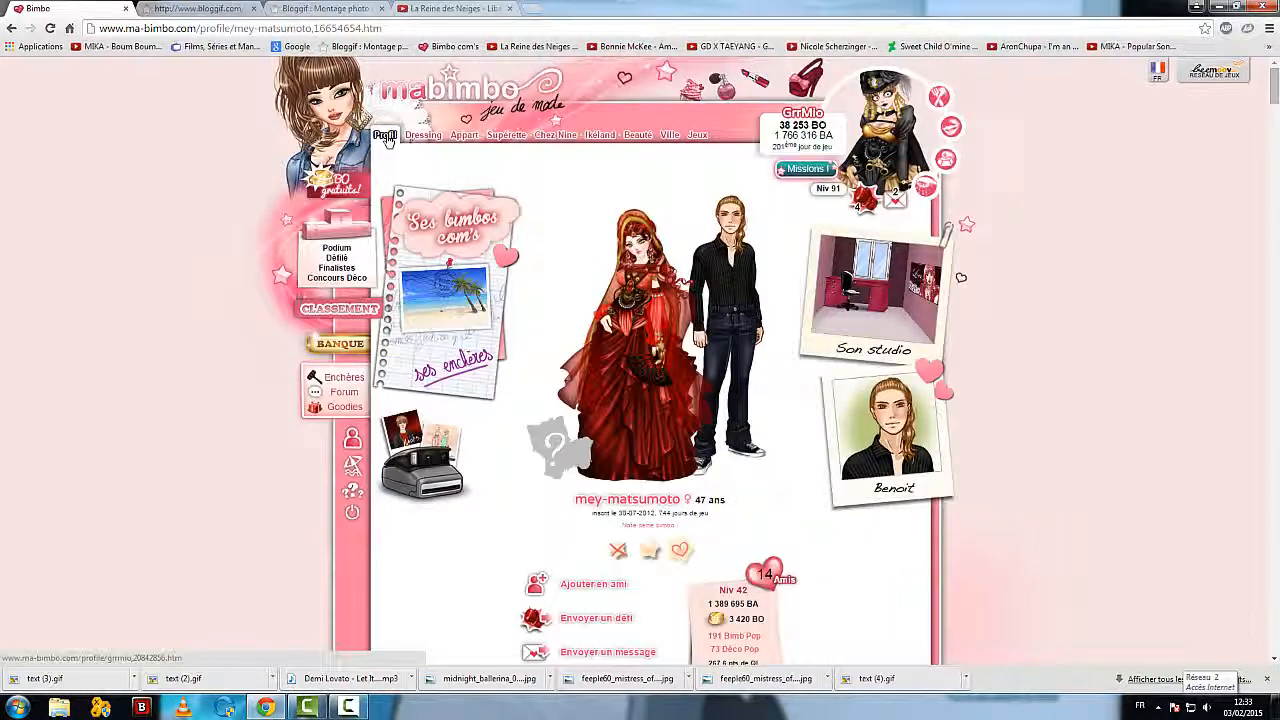
Step: Close the "Libérée, délivrée" YouTube tab and look over the Bloggif home page's tools once more
left_click(425, 7)
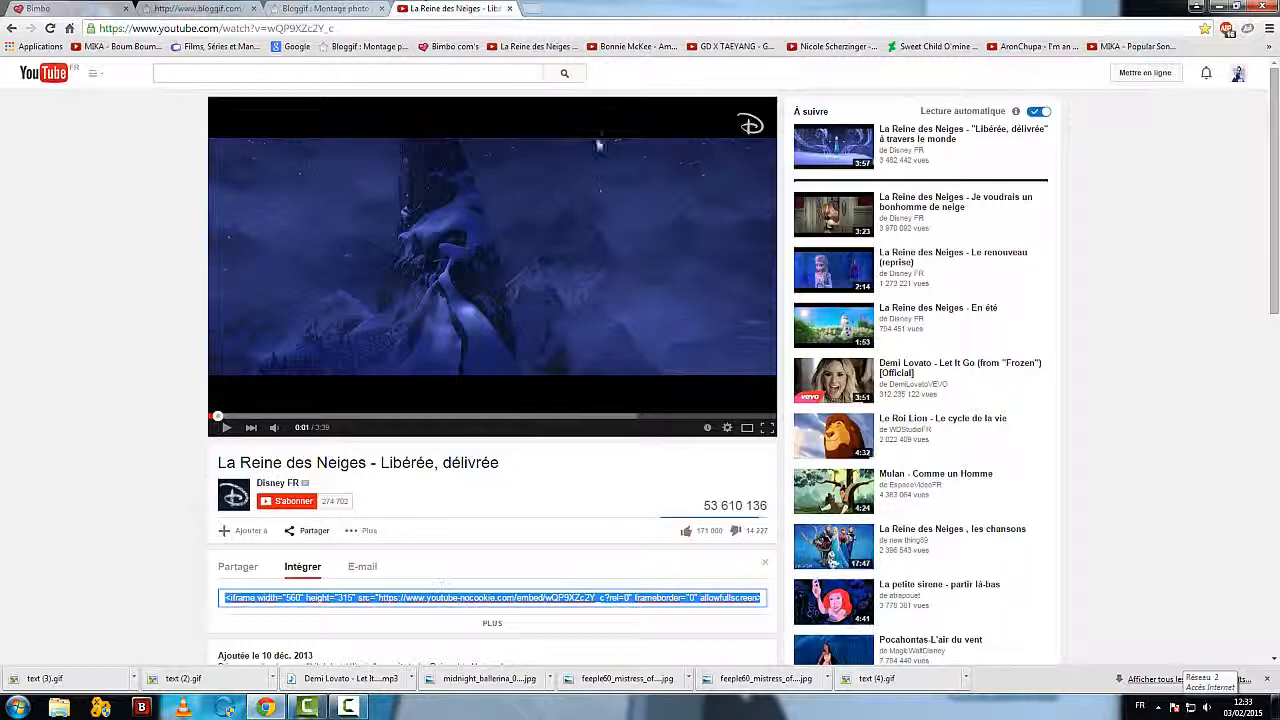
left_click(510, 8)
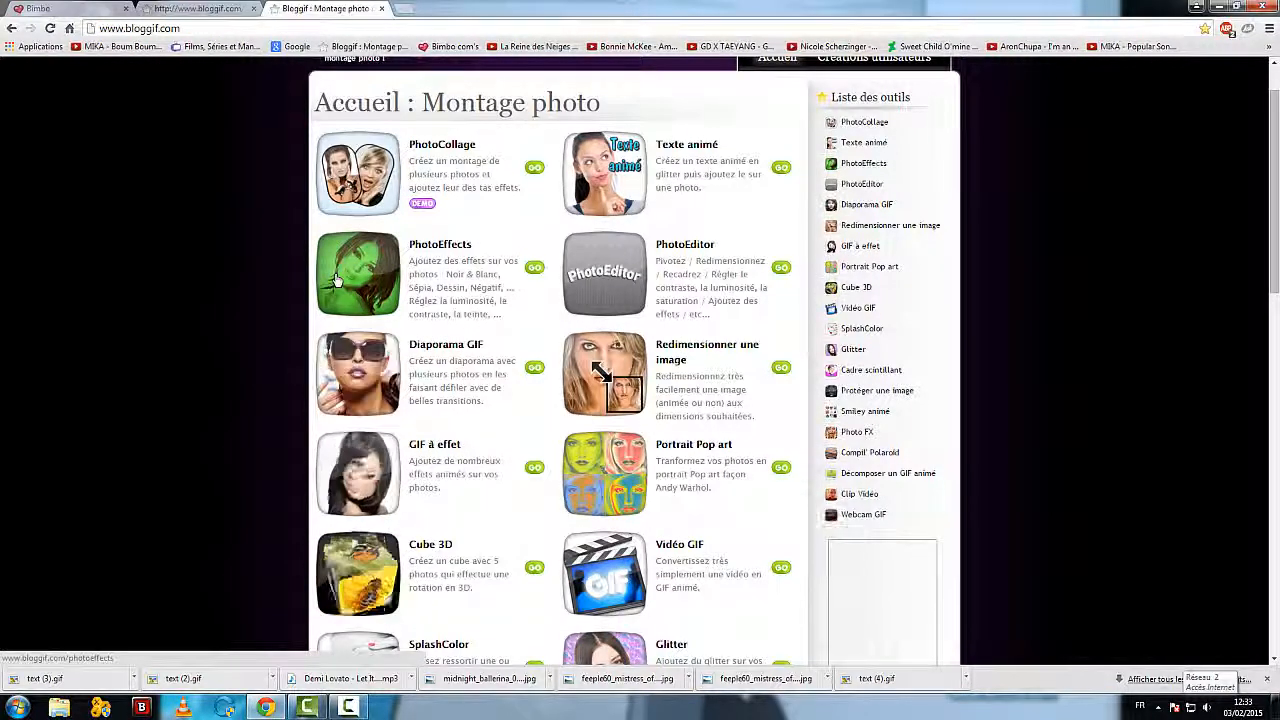
scroll(415, 300, "down", 6)
scroll(415, 302, "up", 3)
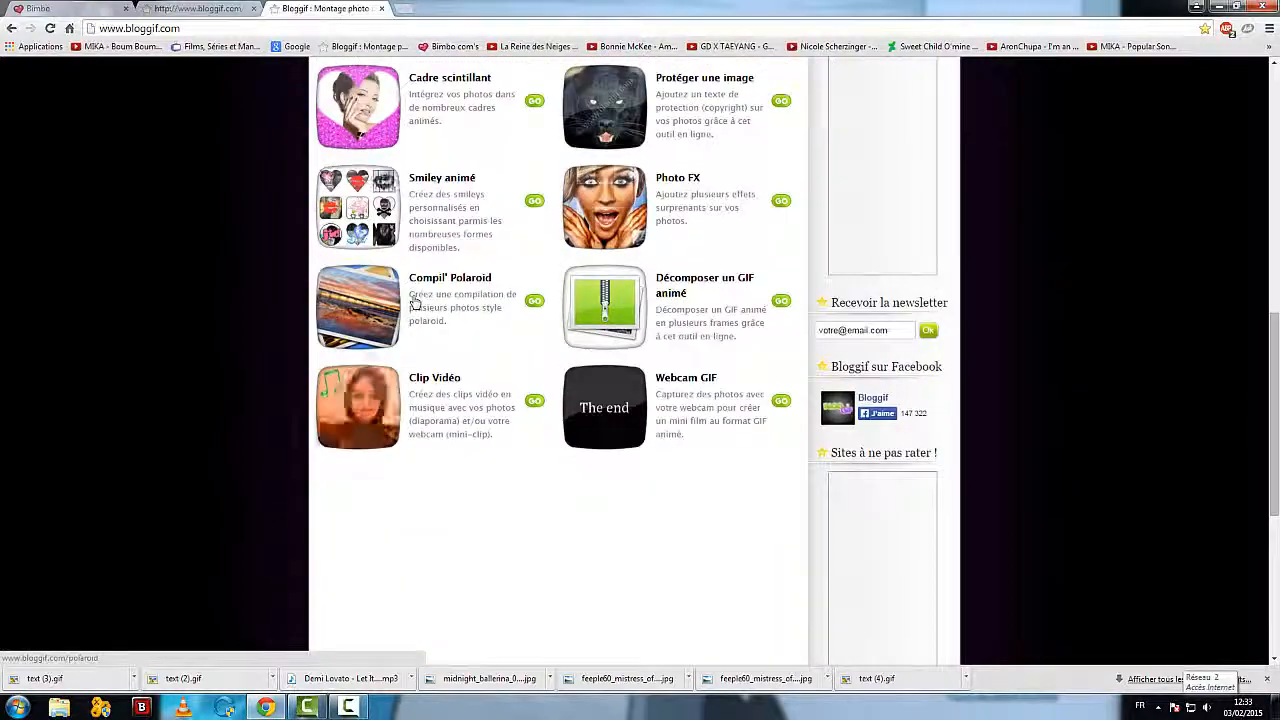
scroll(415, 302, "up", 4)
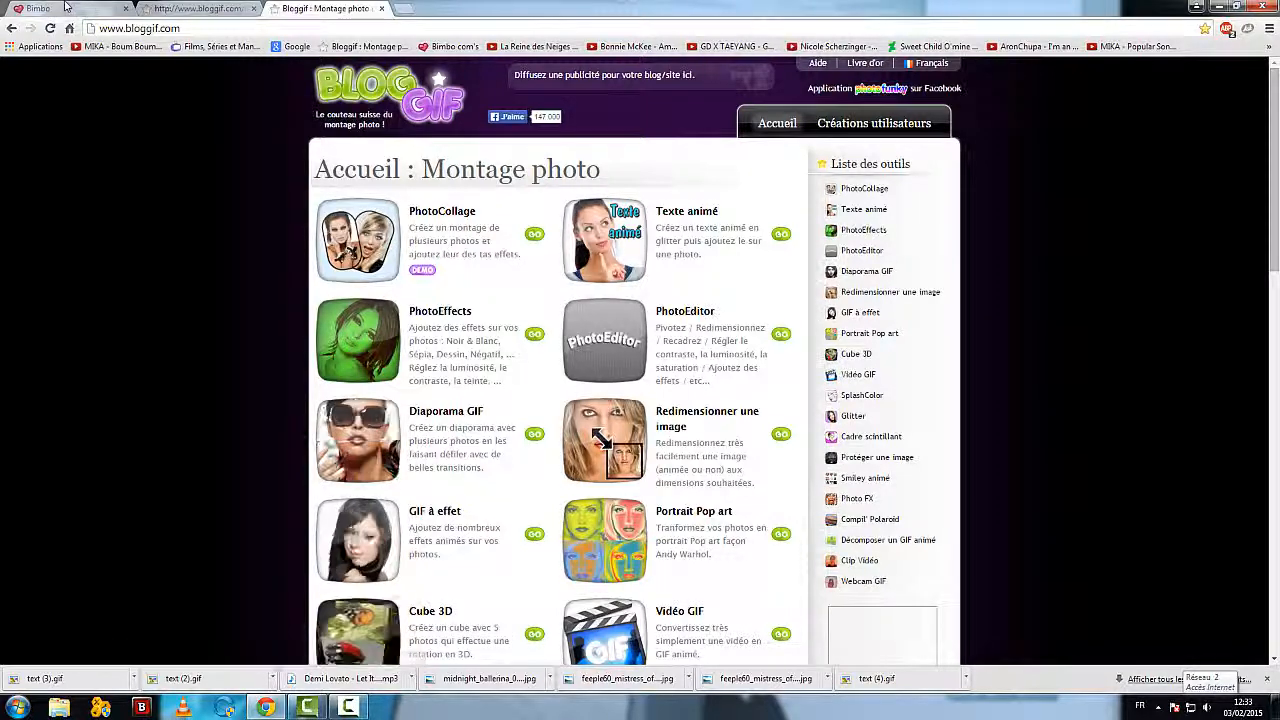
Step: Return to the Ma Bimbo profile page, then switch to Camtasia Studio
left_click(40, 8)
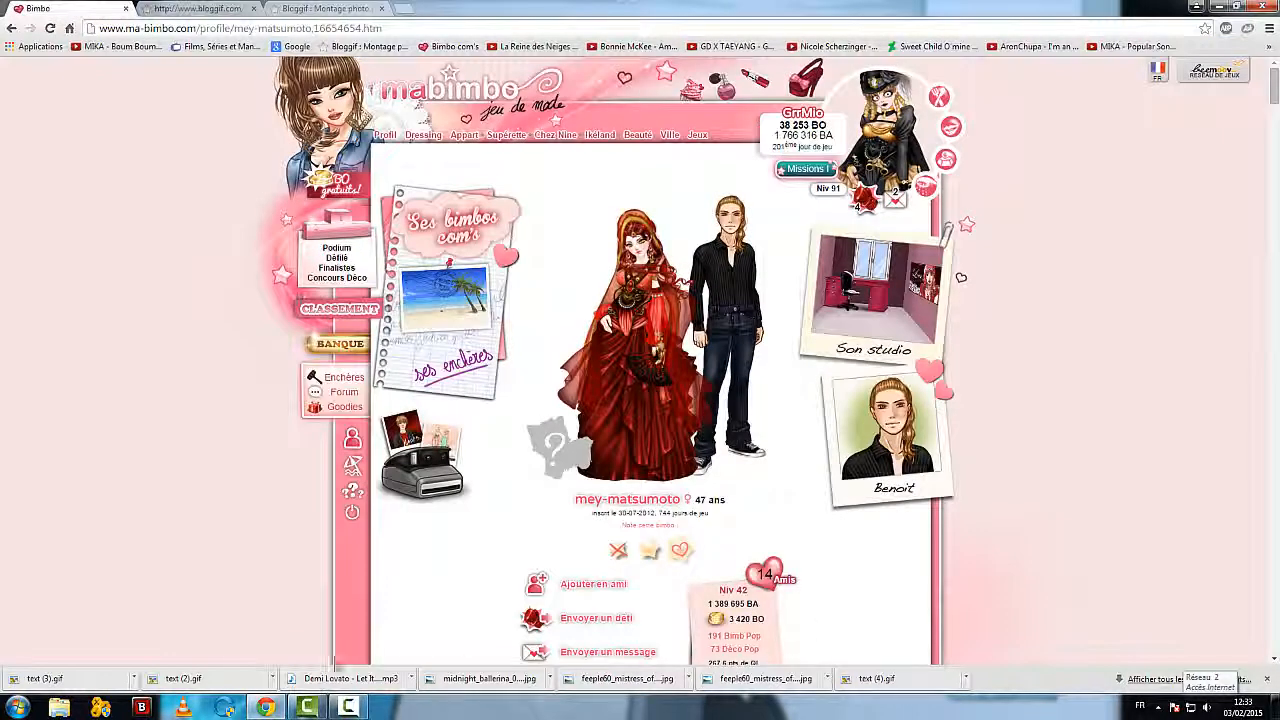
mouse_move(318, 712)
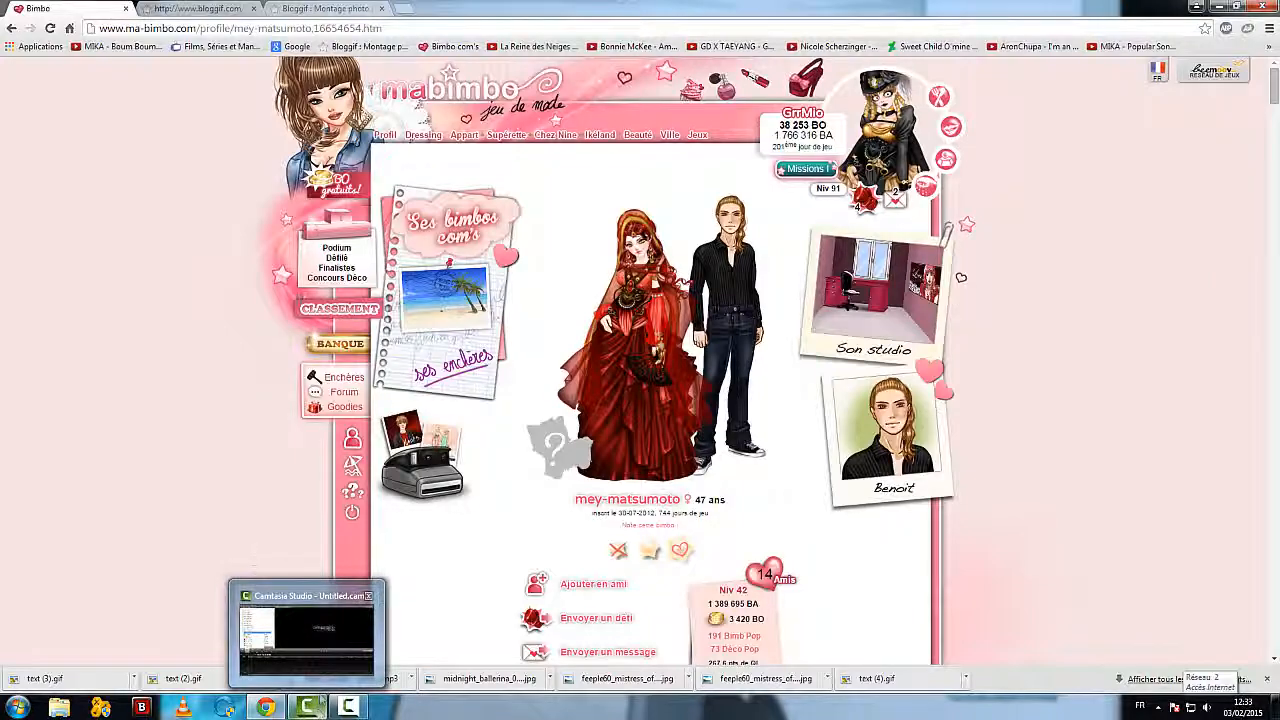
left_click(322, 697)
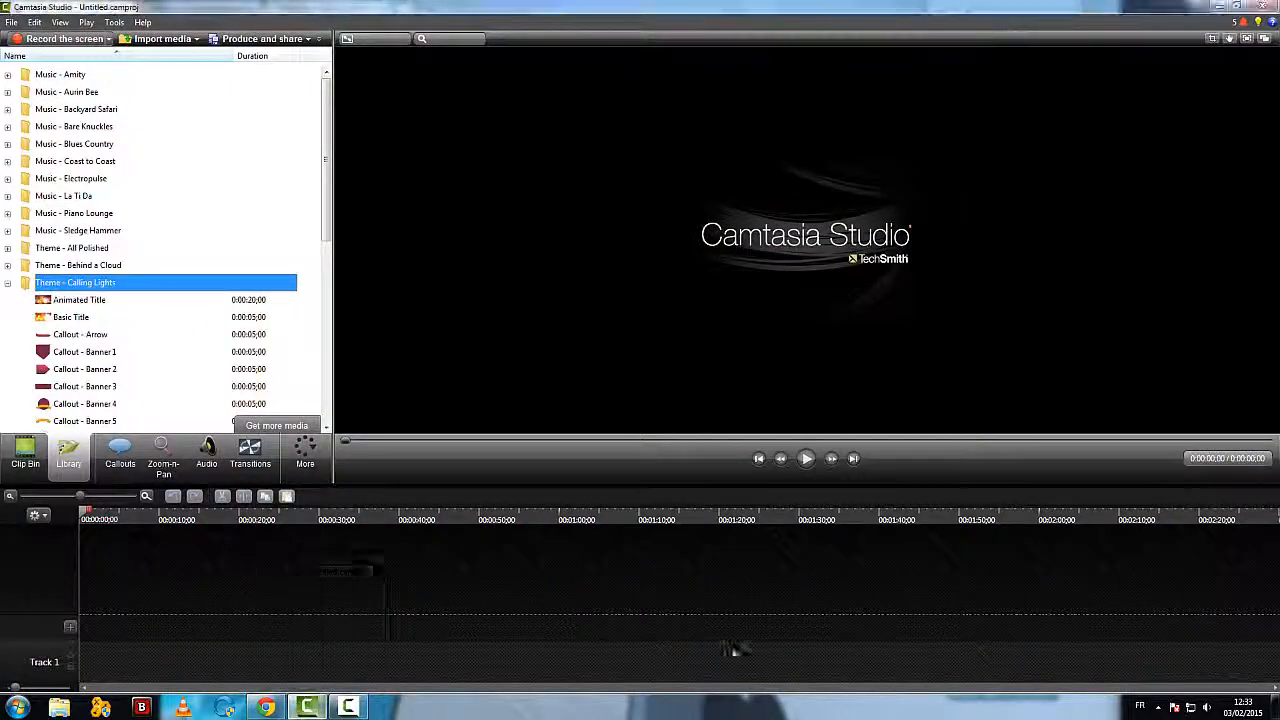